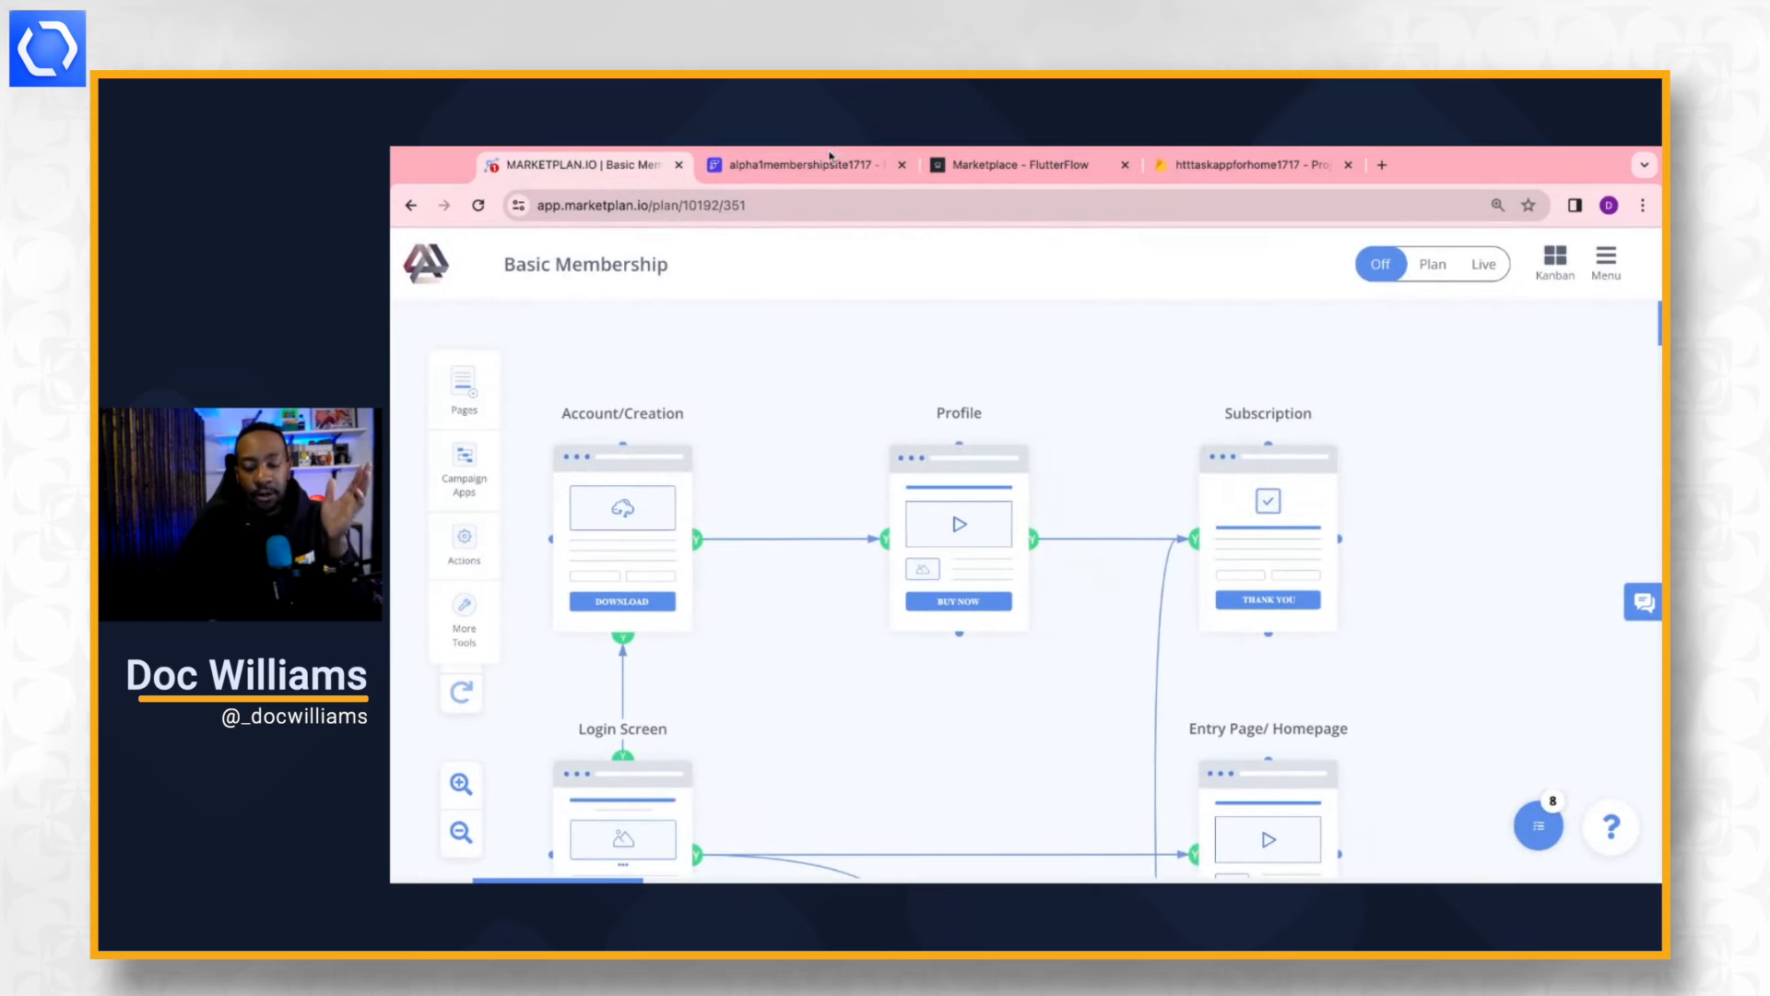
# Switch to the alpha1membershipsite1717 project in FlutterFlow and open the ready-made flow templates.
pyautogui.click(831, 158)
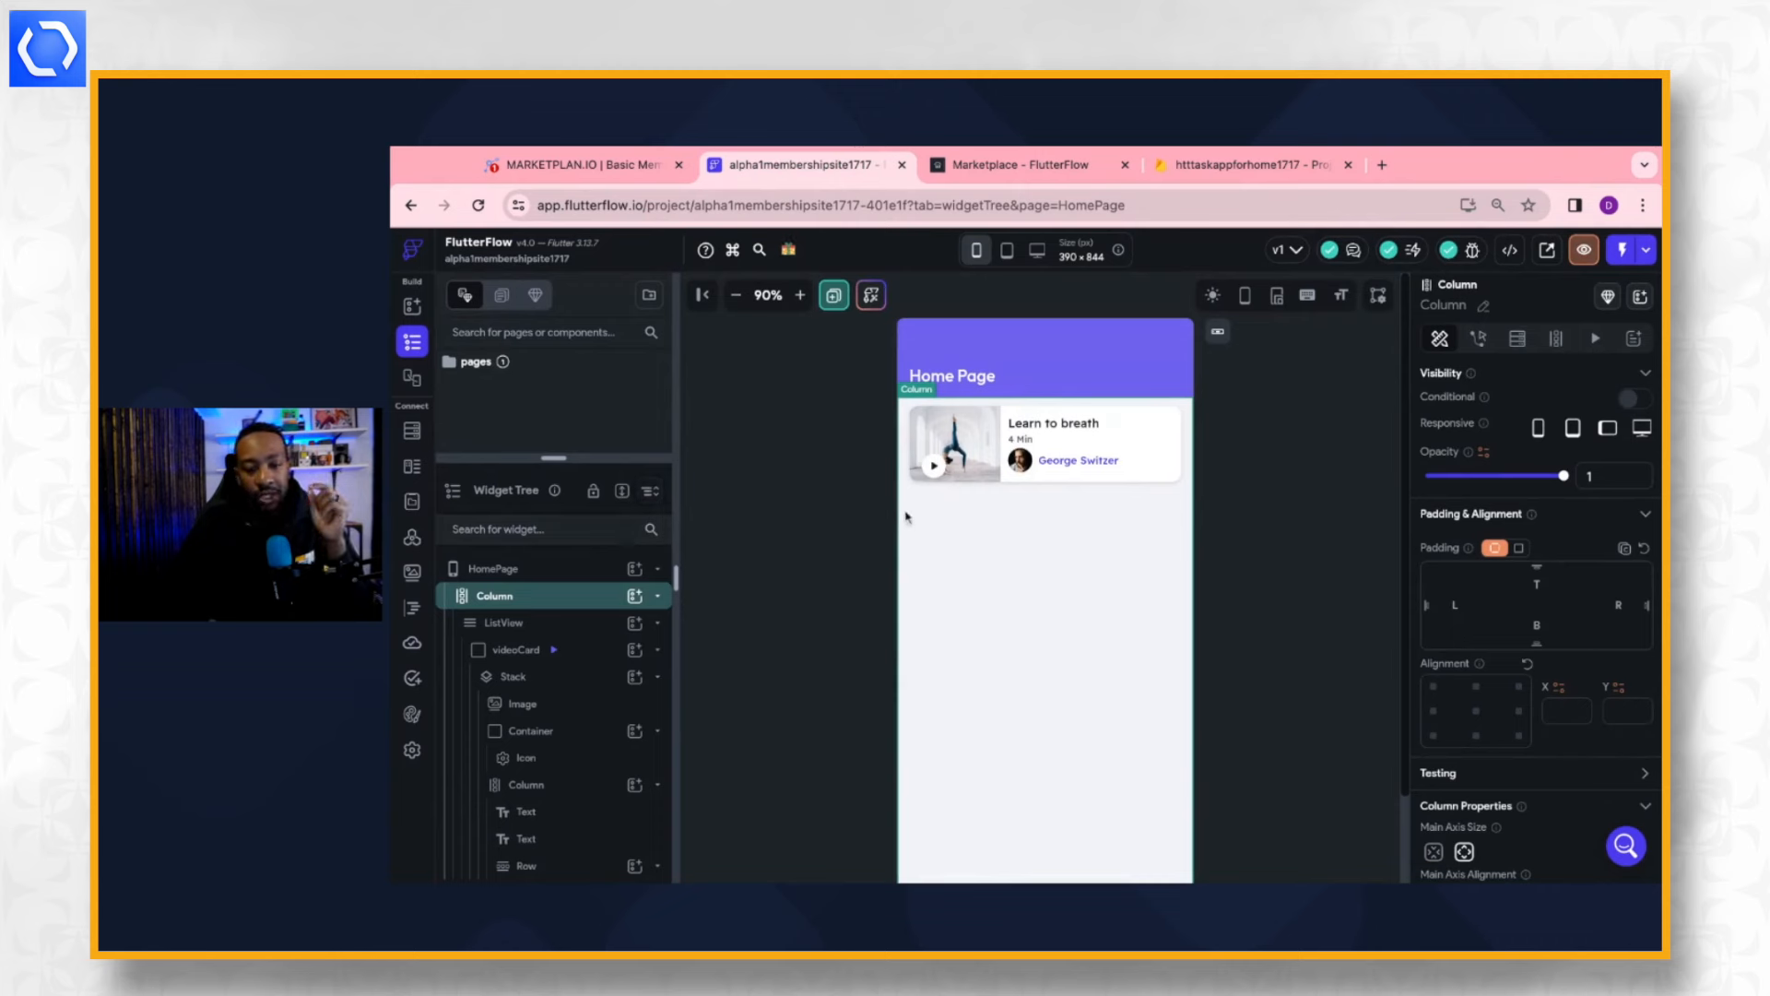
pyautogui.click(801, 295)
pyautogui.click(801, 295)
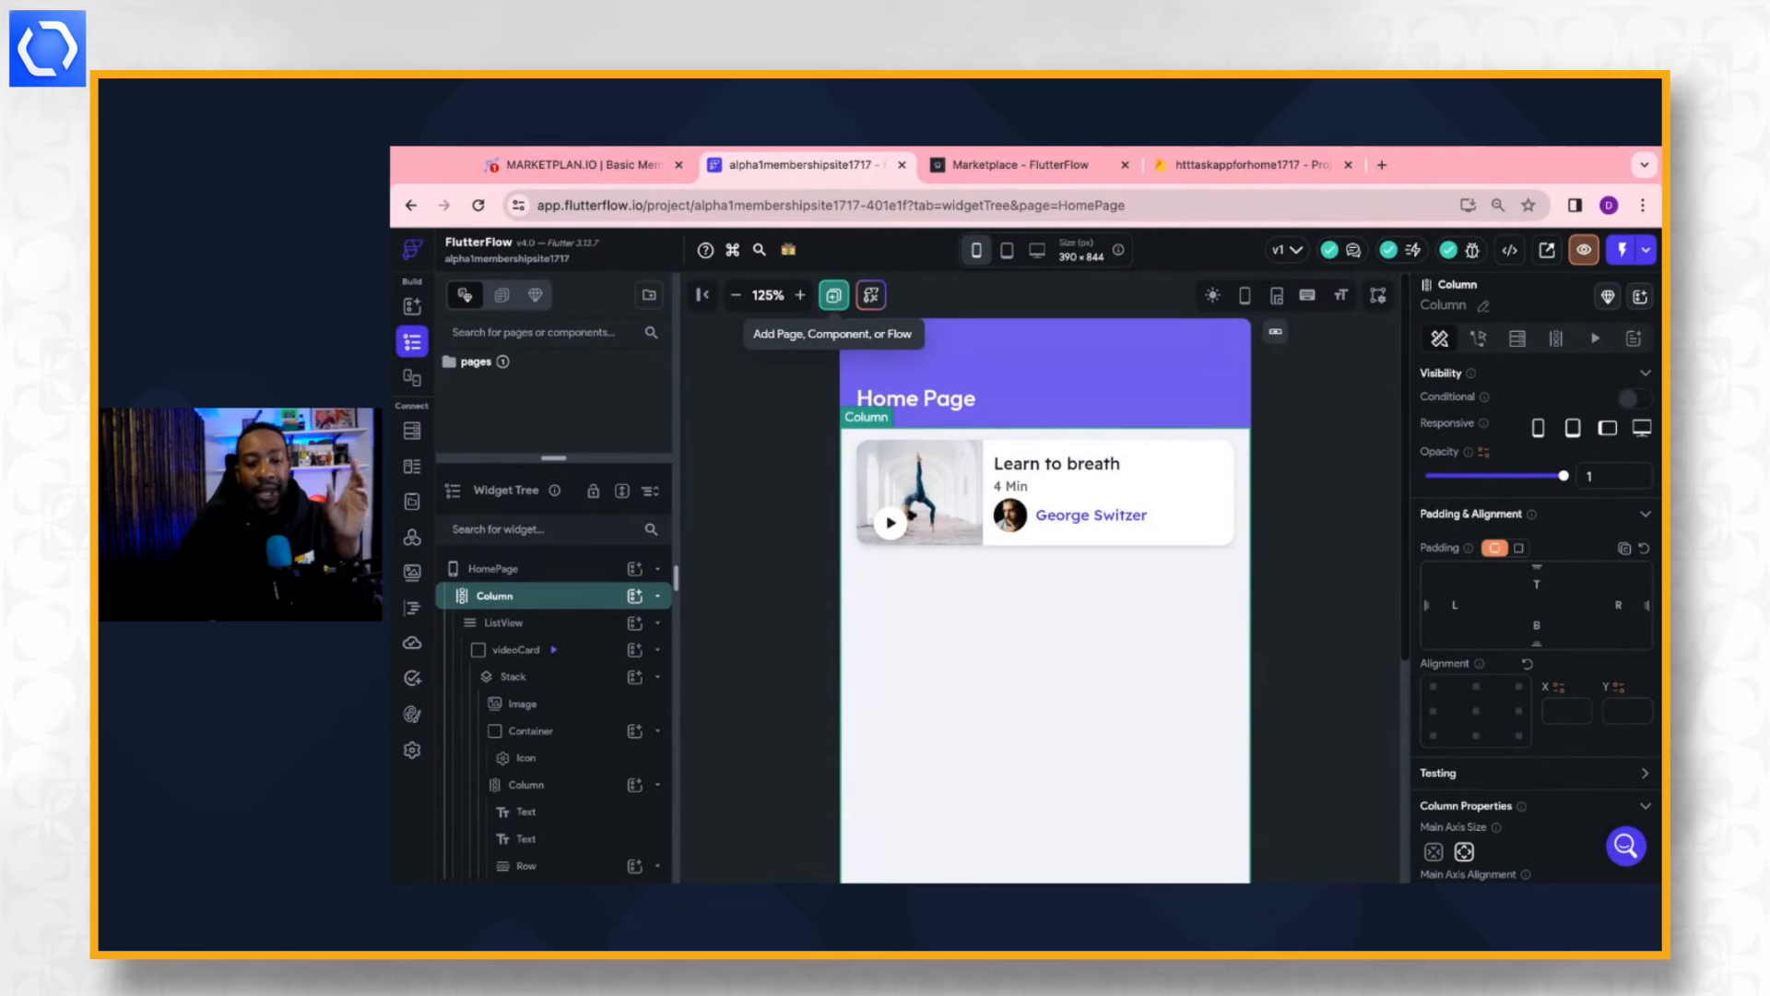
pyautogui.click(833, 295)
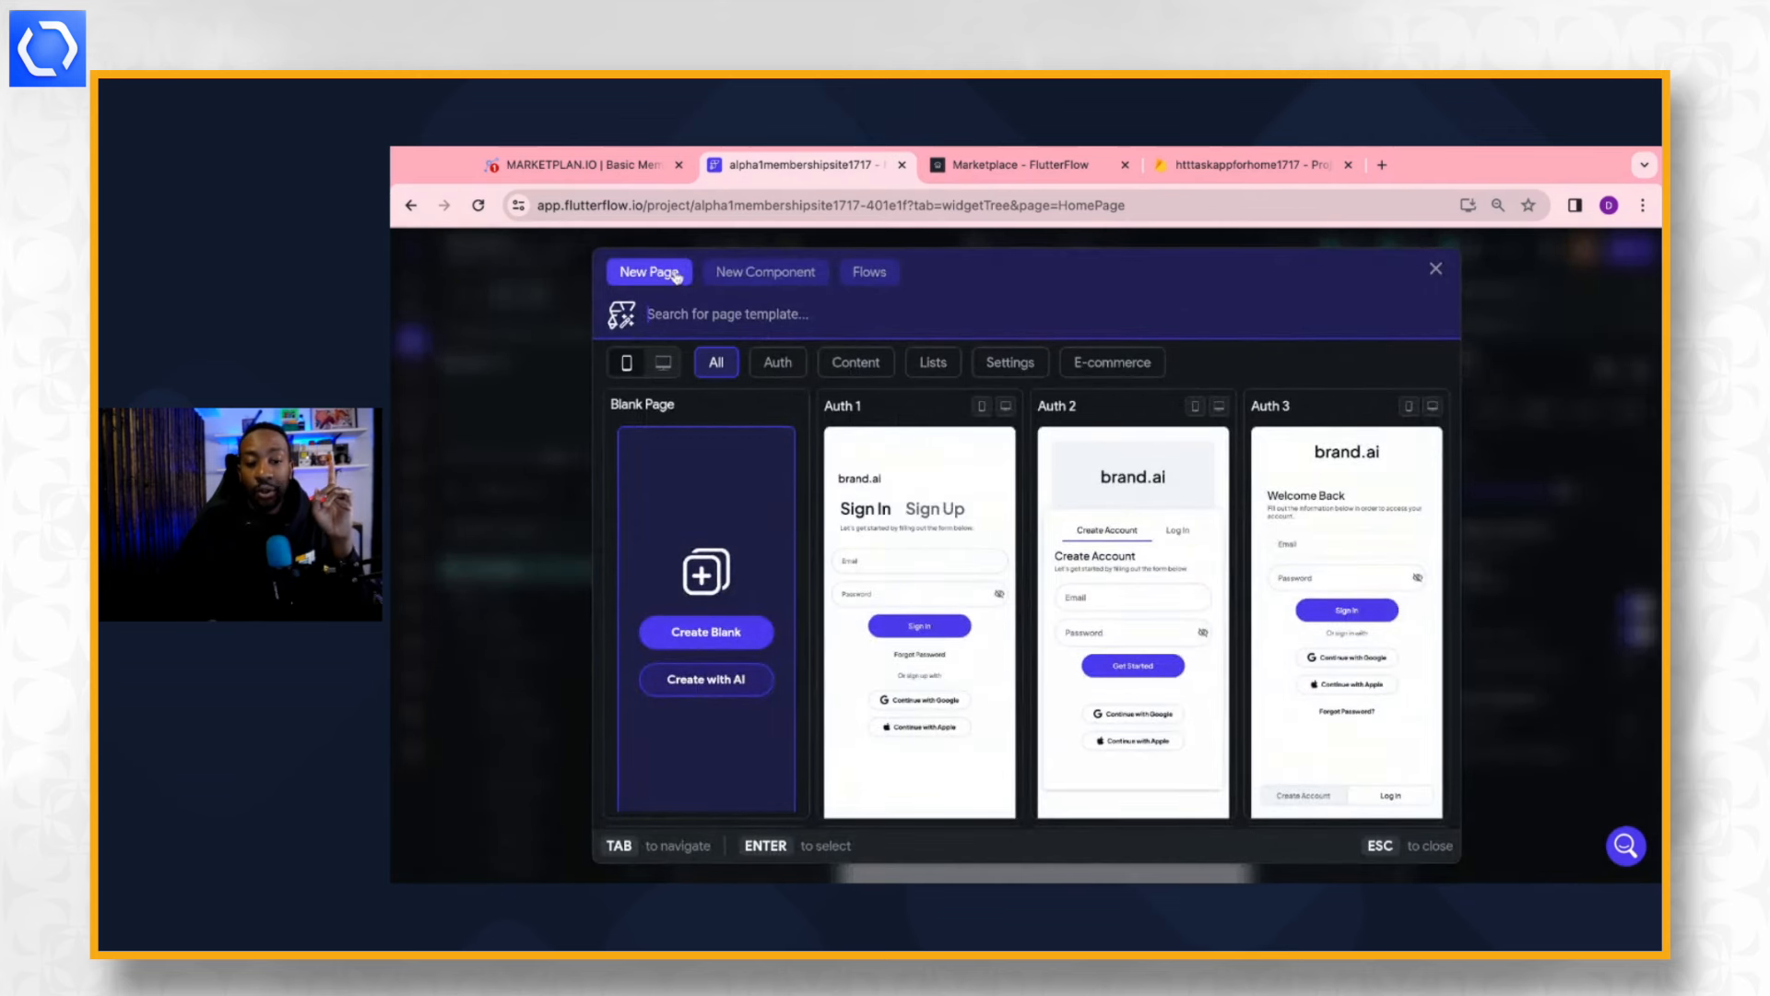
pyautogui.click(869, 274)
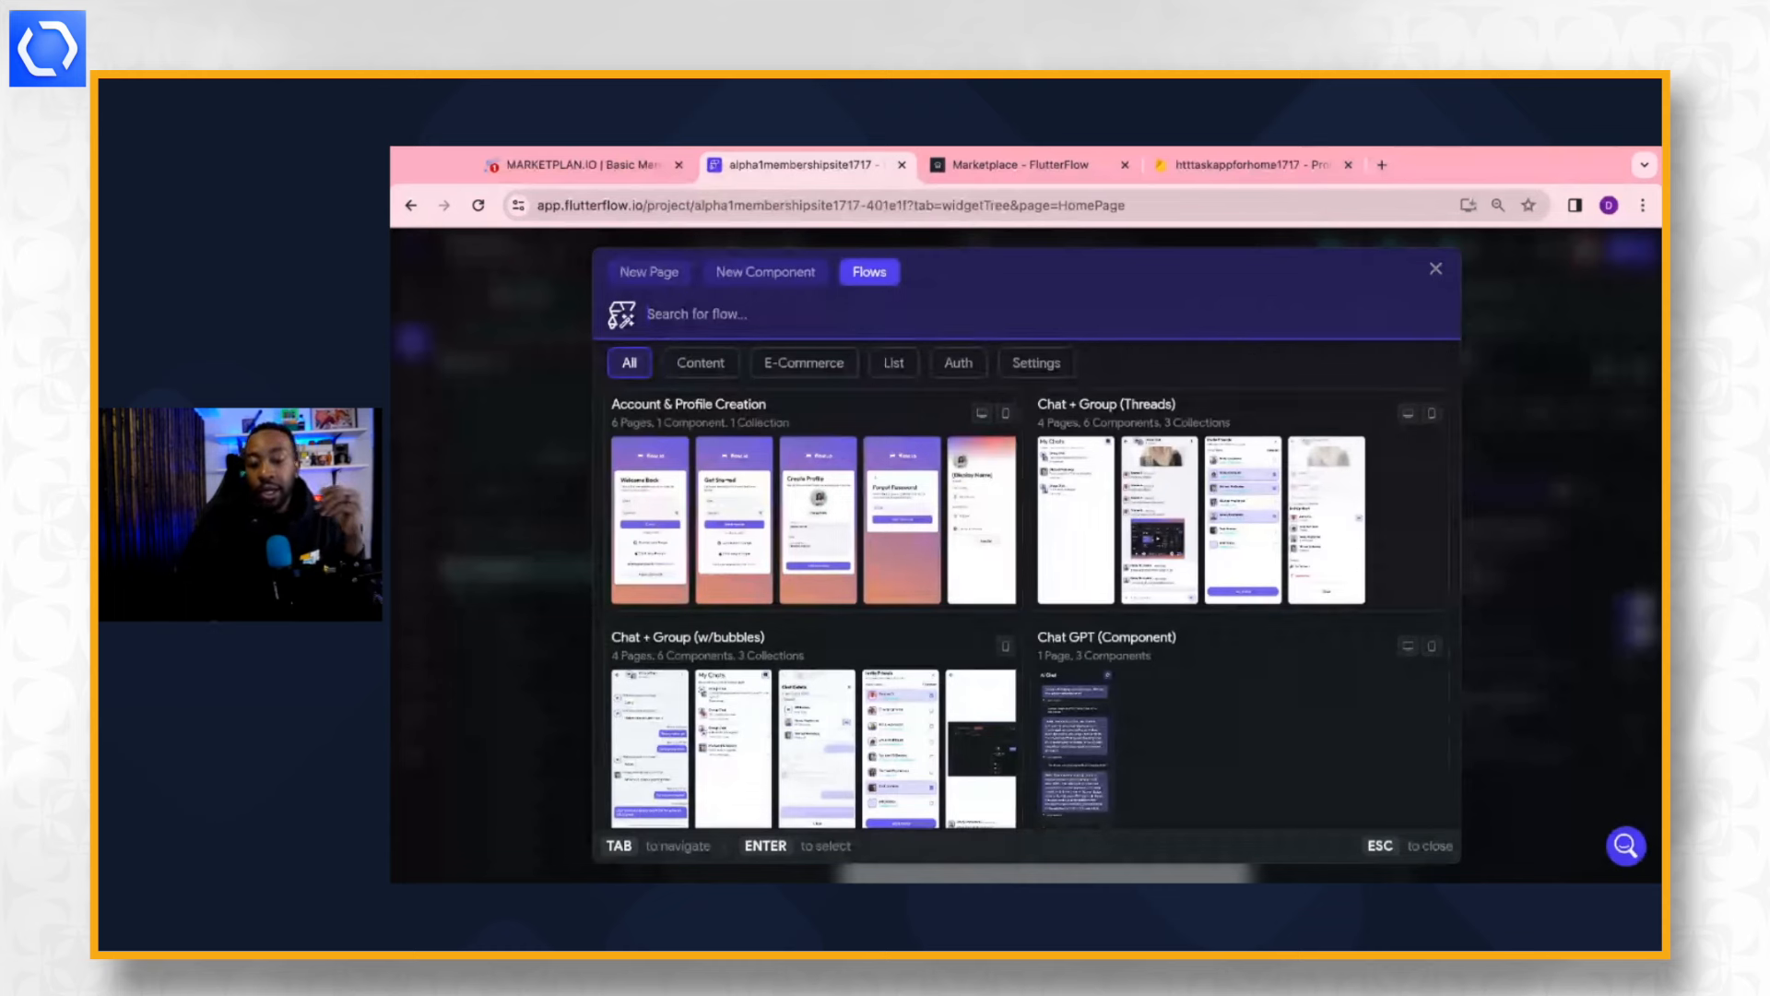
# Look through the whole list of available flow templates, down to Web App Template and back to Account & Profile Creation.
pyautogui.moveTo(1065, 542)
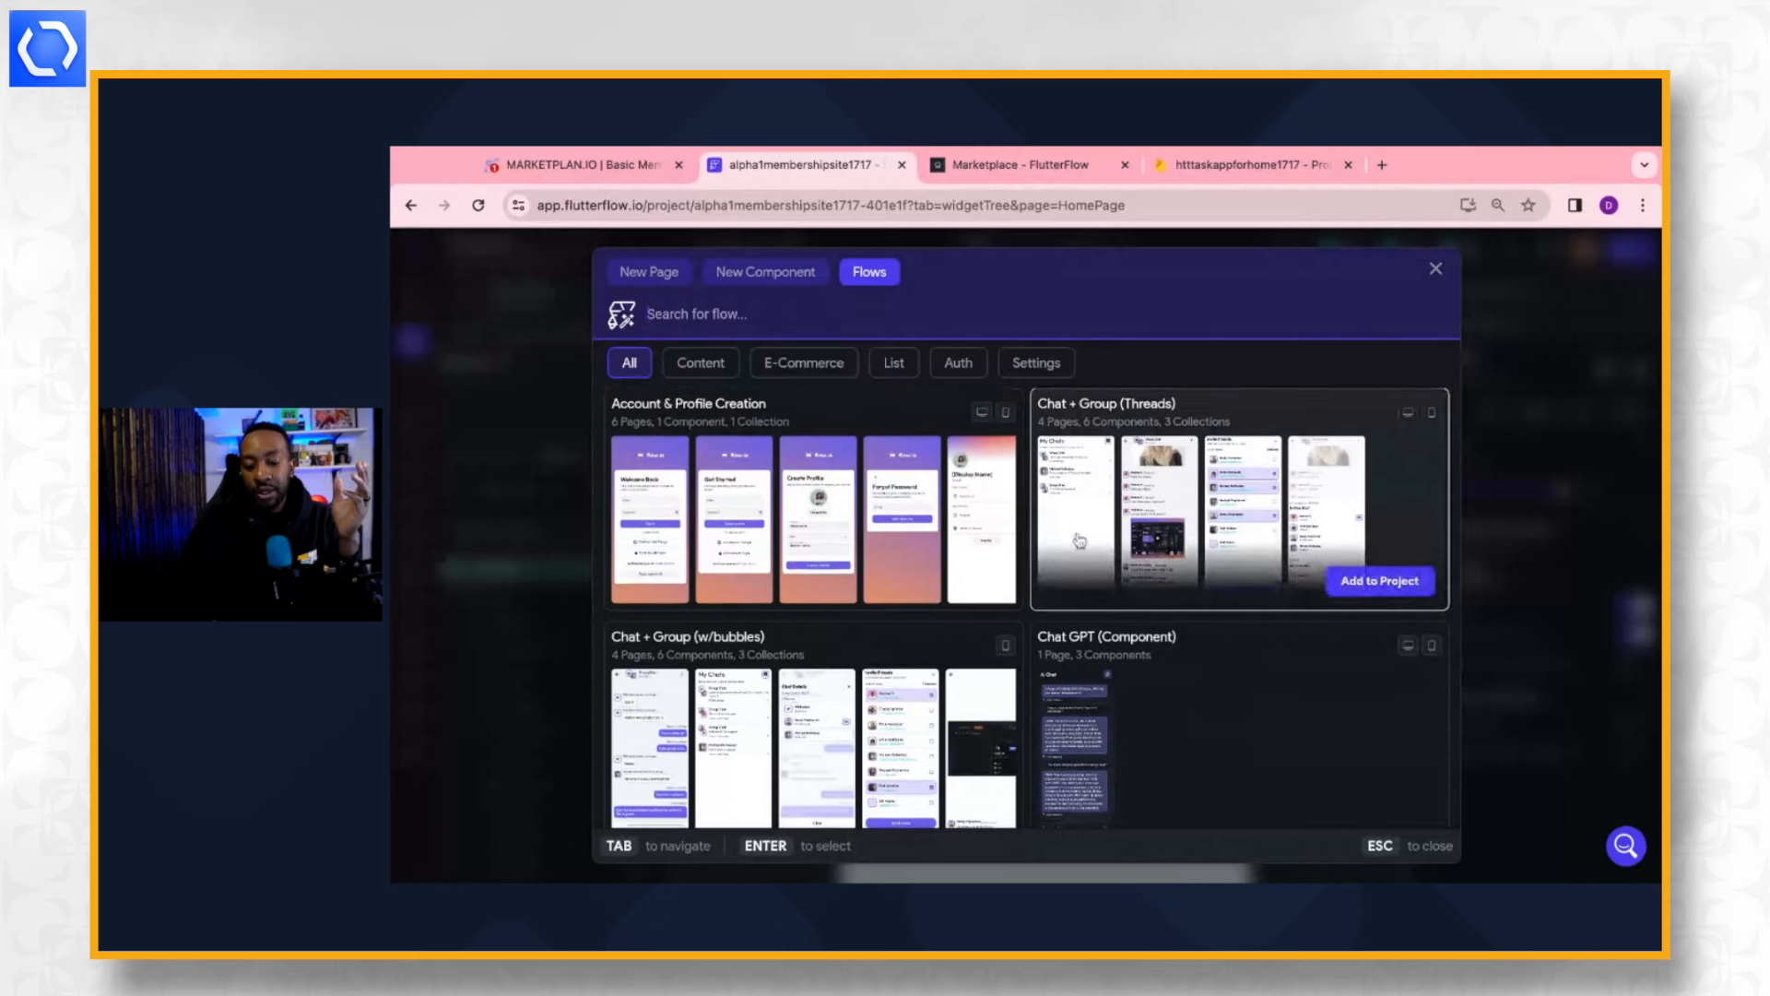
pyautogui.scroll(-1, 1079, 540)
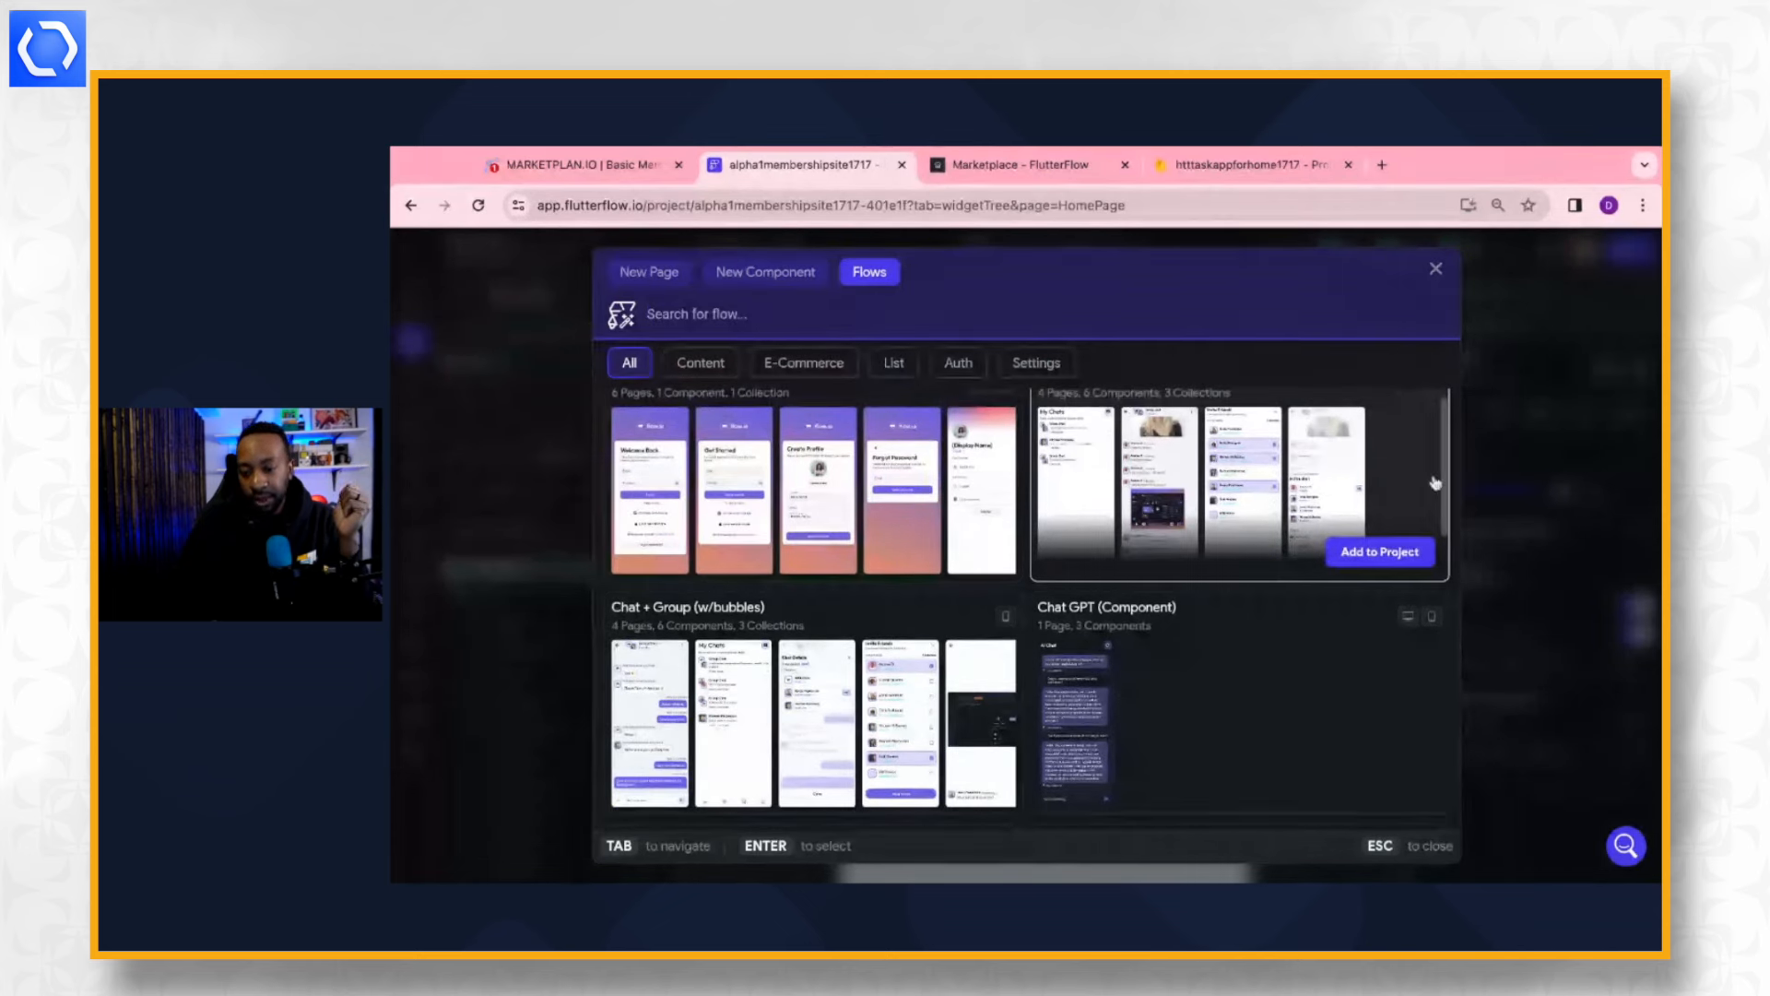
pyautogui.scroll(-2, 1373, 531)
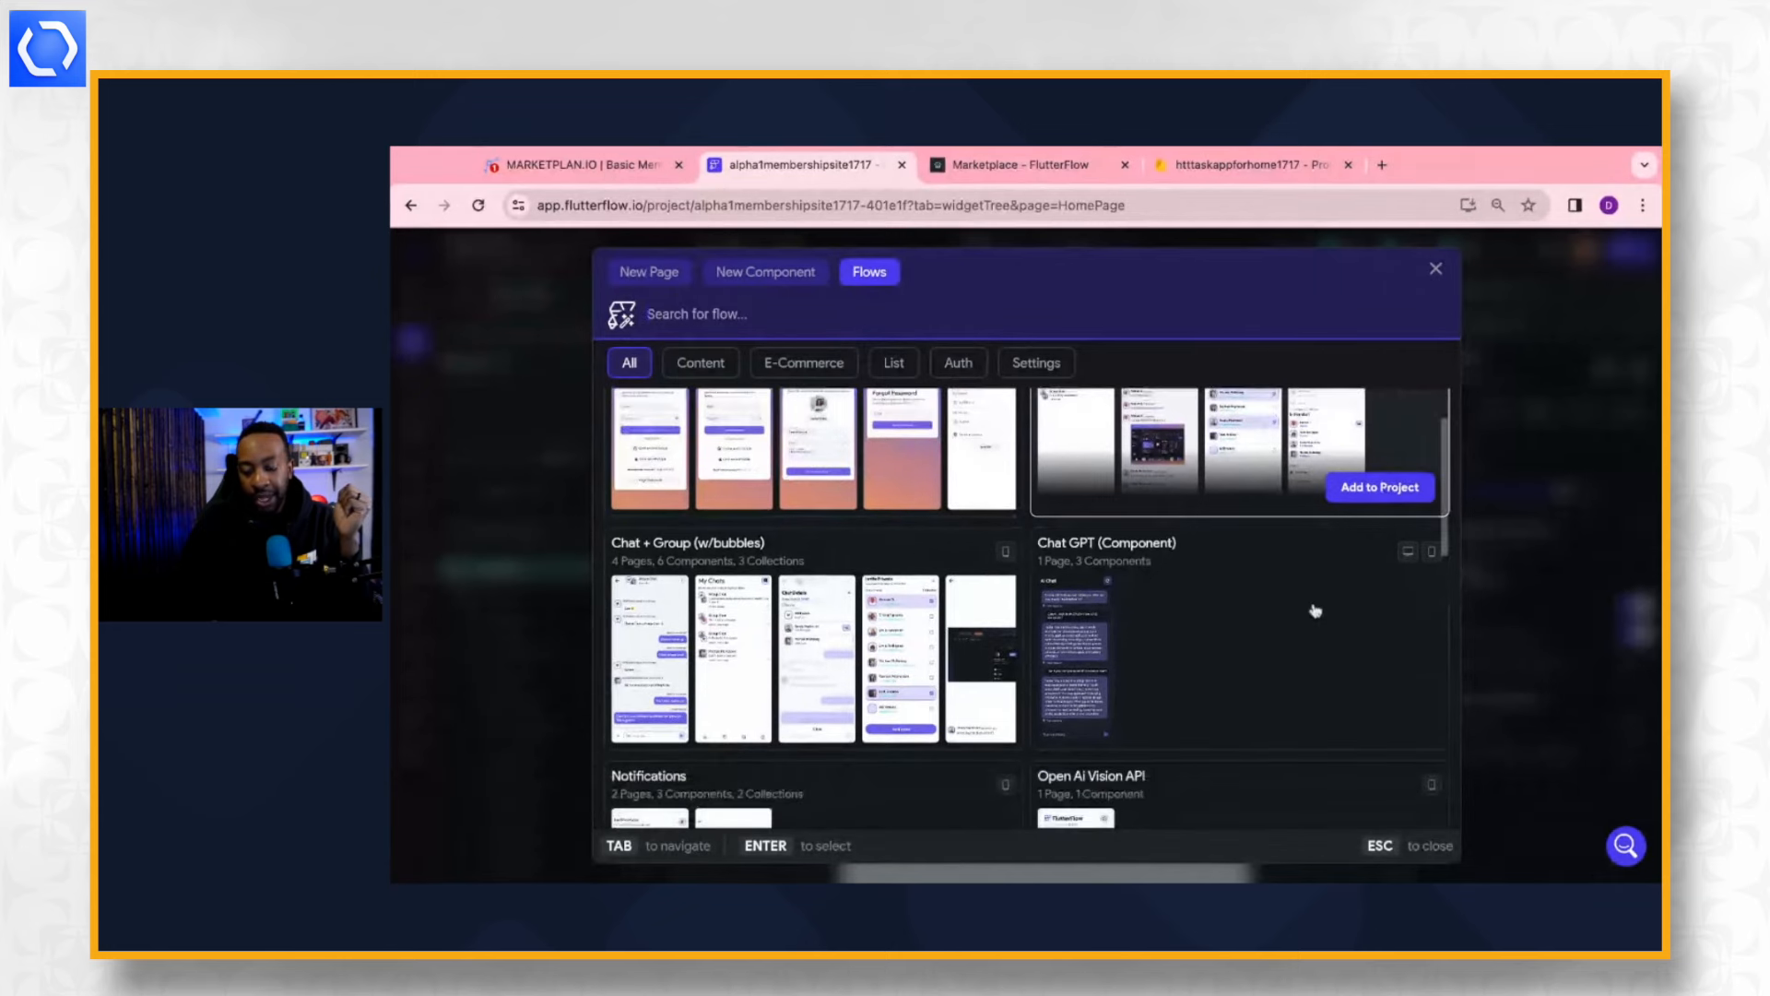
pyautogui.scroll(-4, 1030, 607)
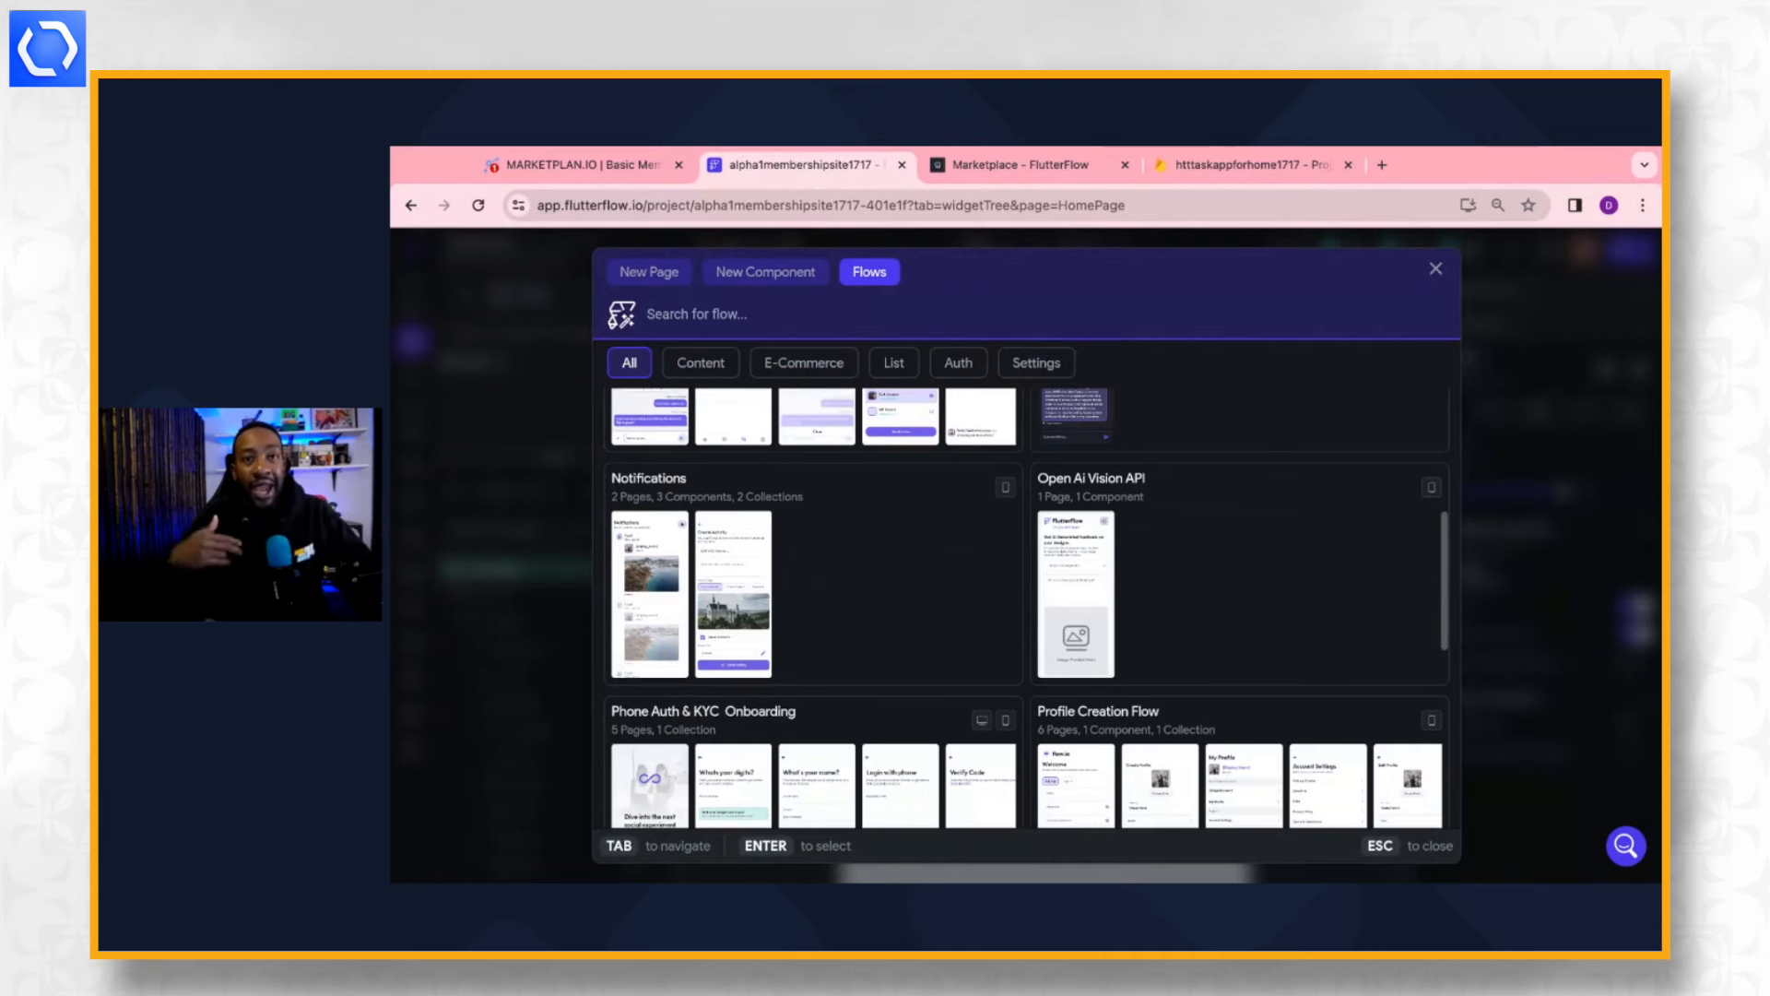
pyautogui.scroll(-8, 1365, 559)
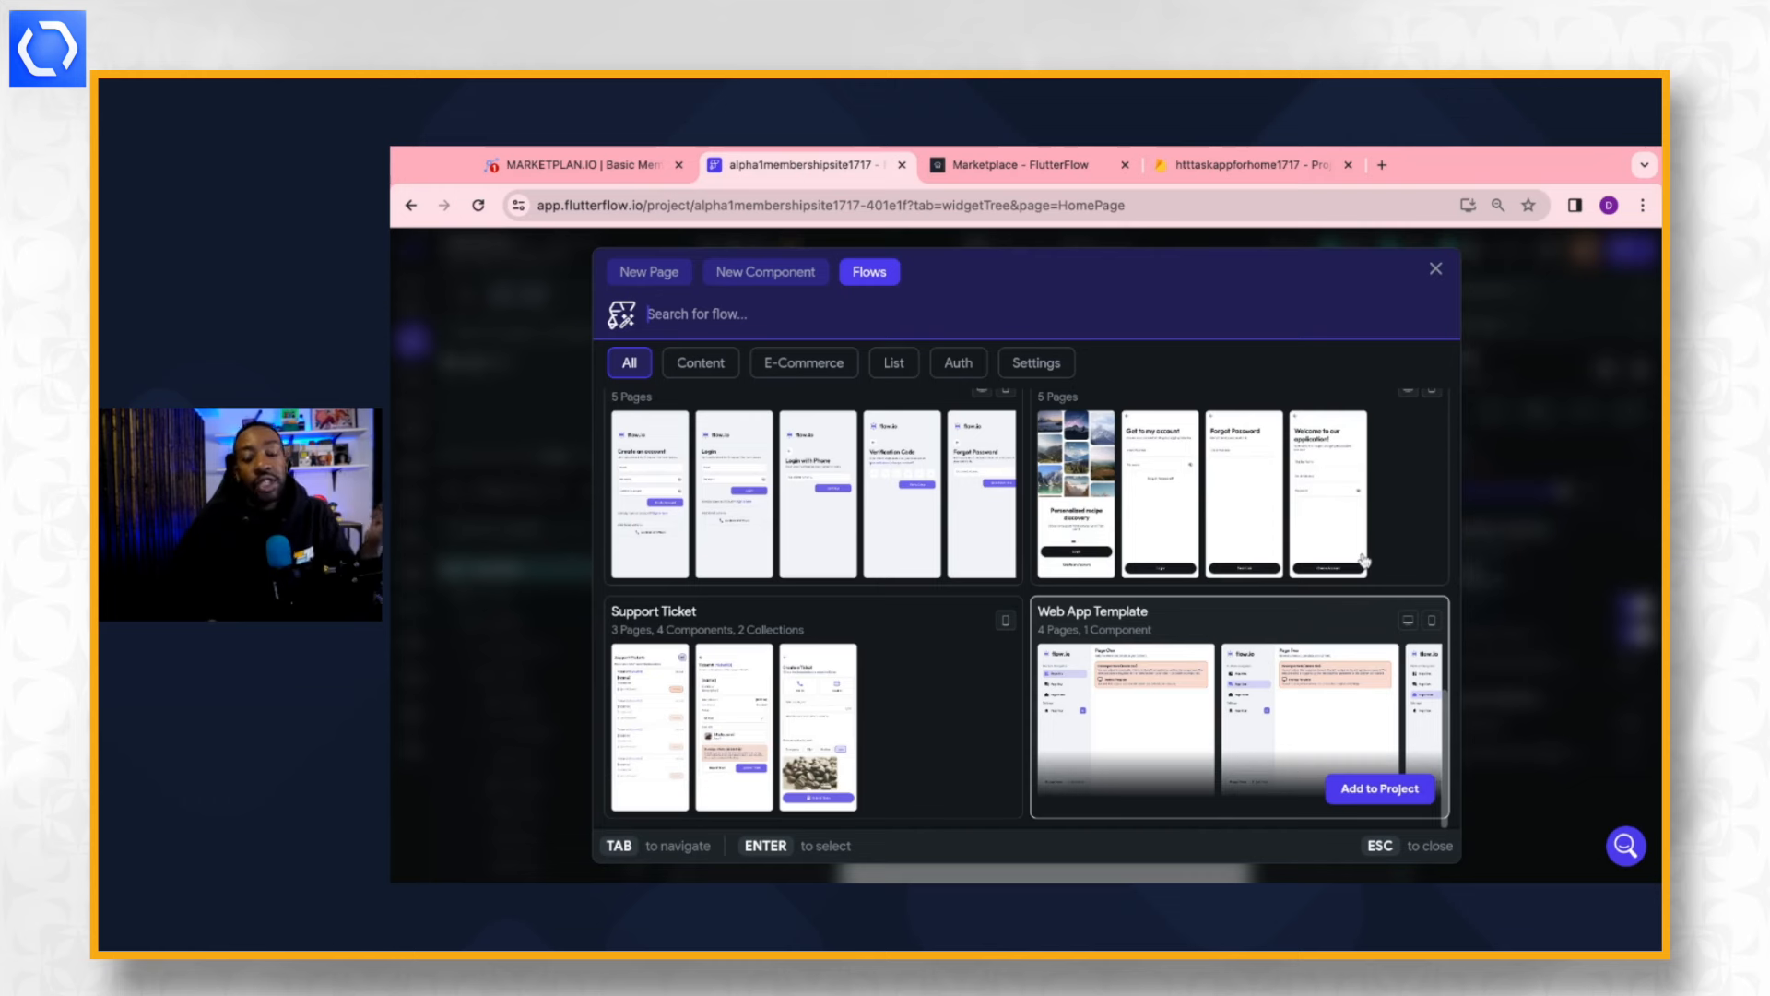
pyautogui.scroll(3, 1364, 560)
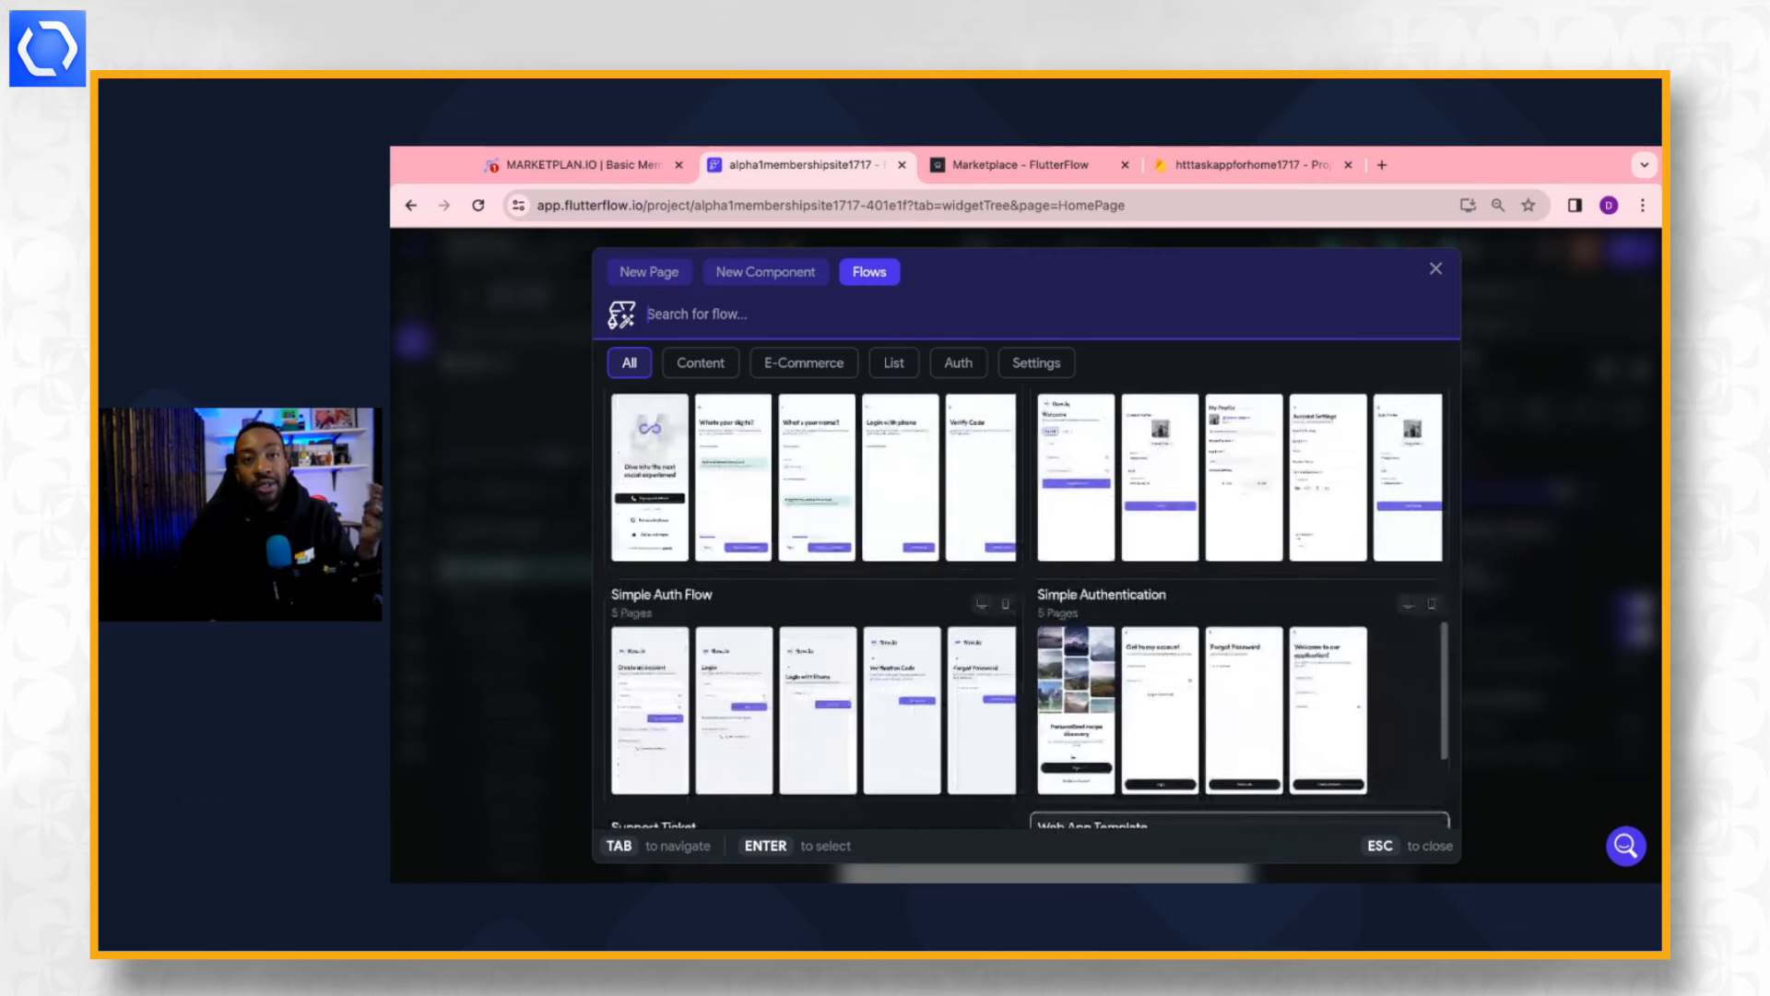
pyautogui.scroll(5, 1235, 498)
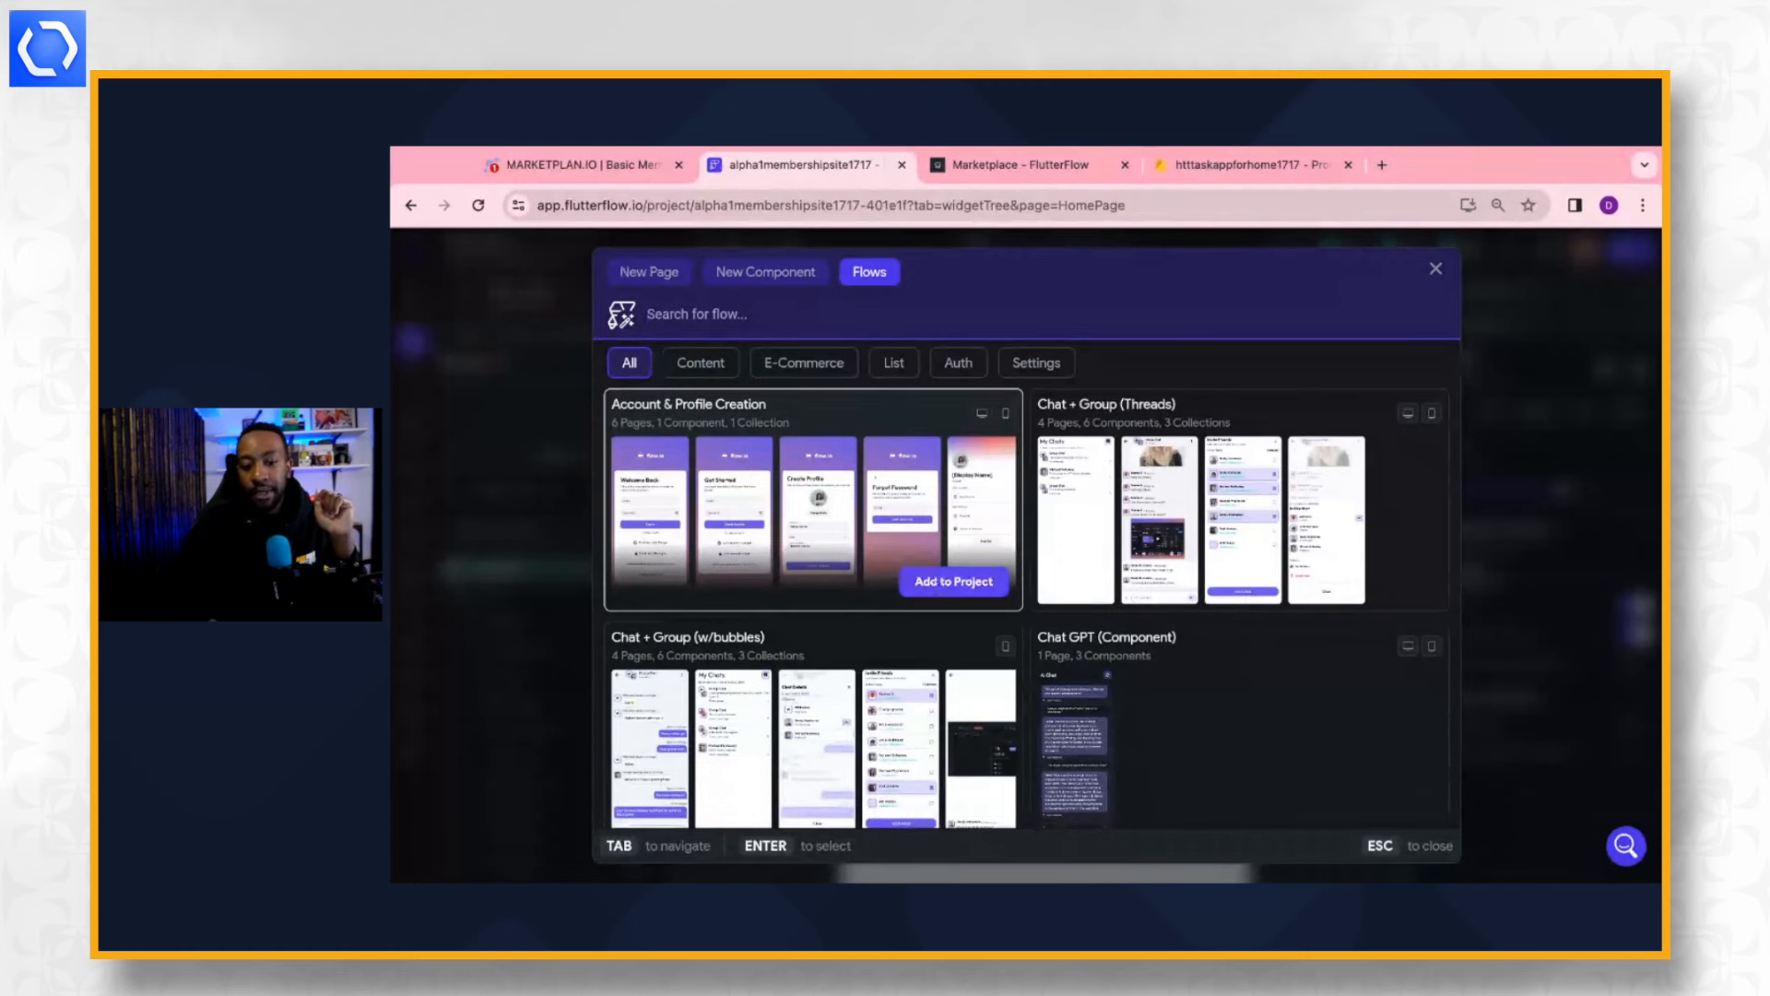
# Add the Account & Profile Creation flow to the project under the flow name AccountProfileCreation.
pyautogui.click(953, 580)
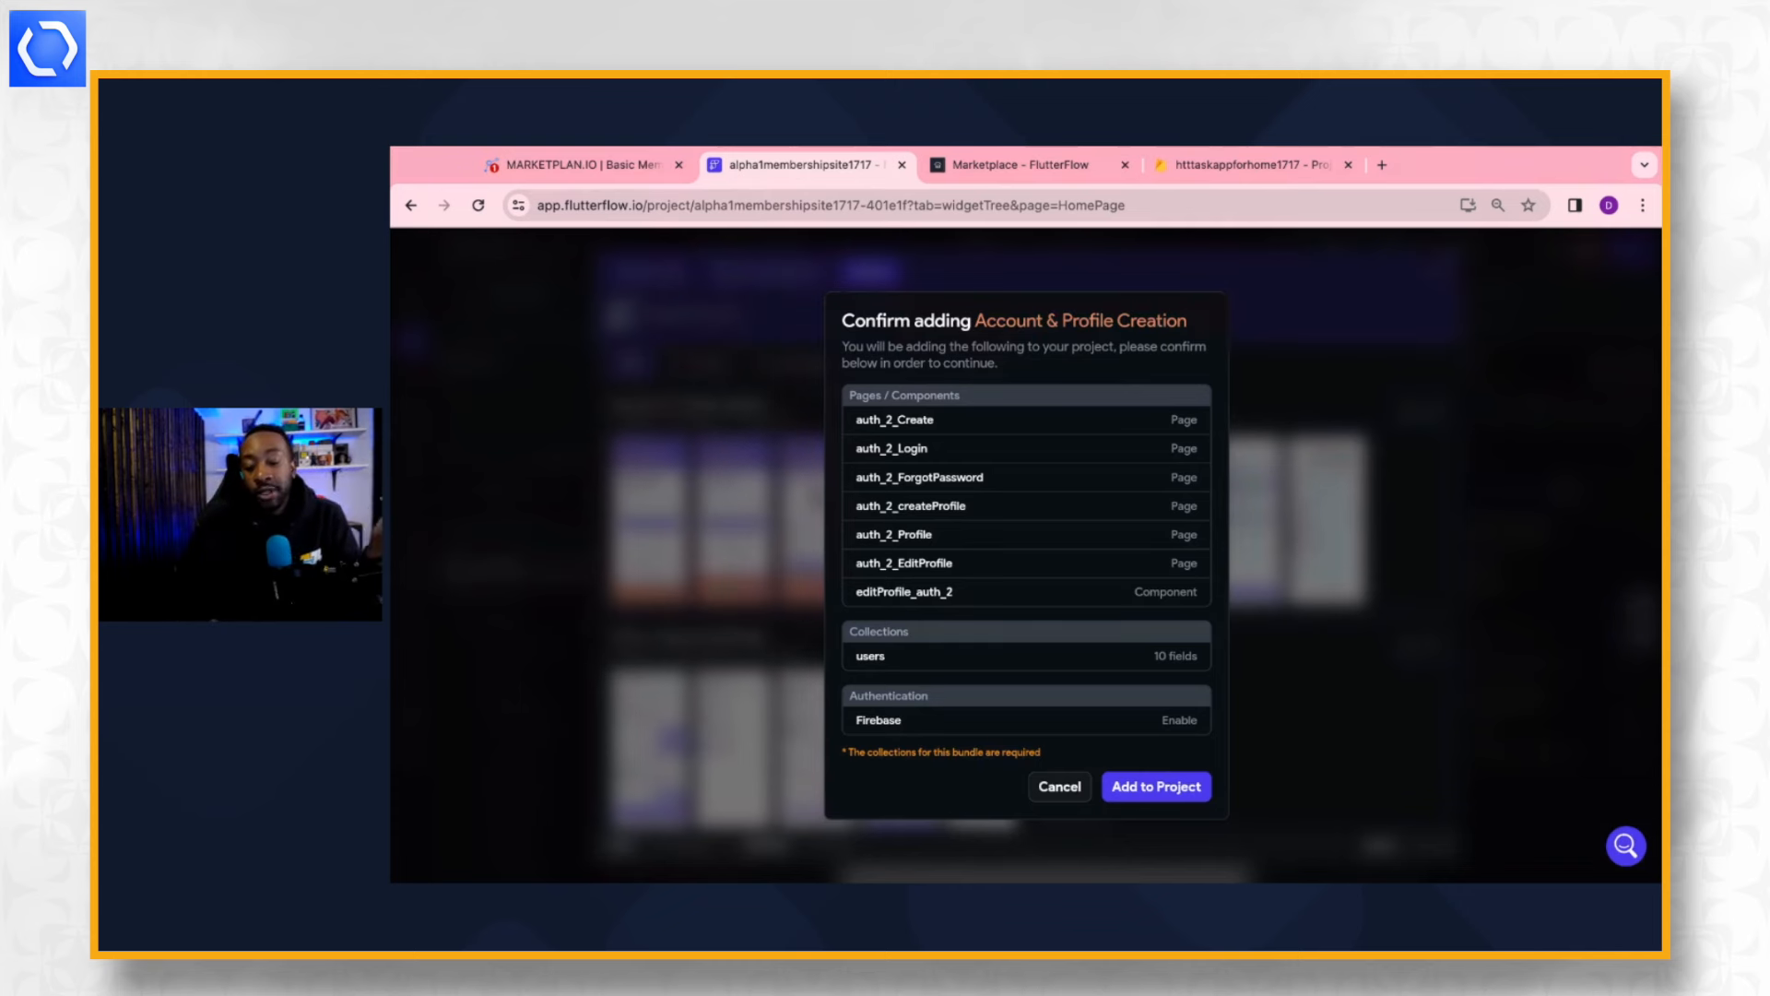
pyautogui.click(1172, 790)
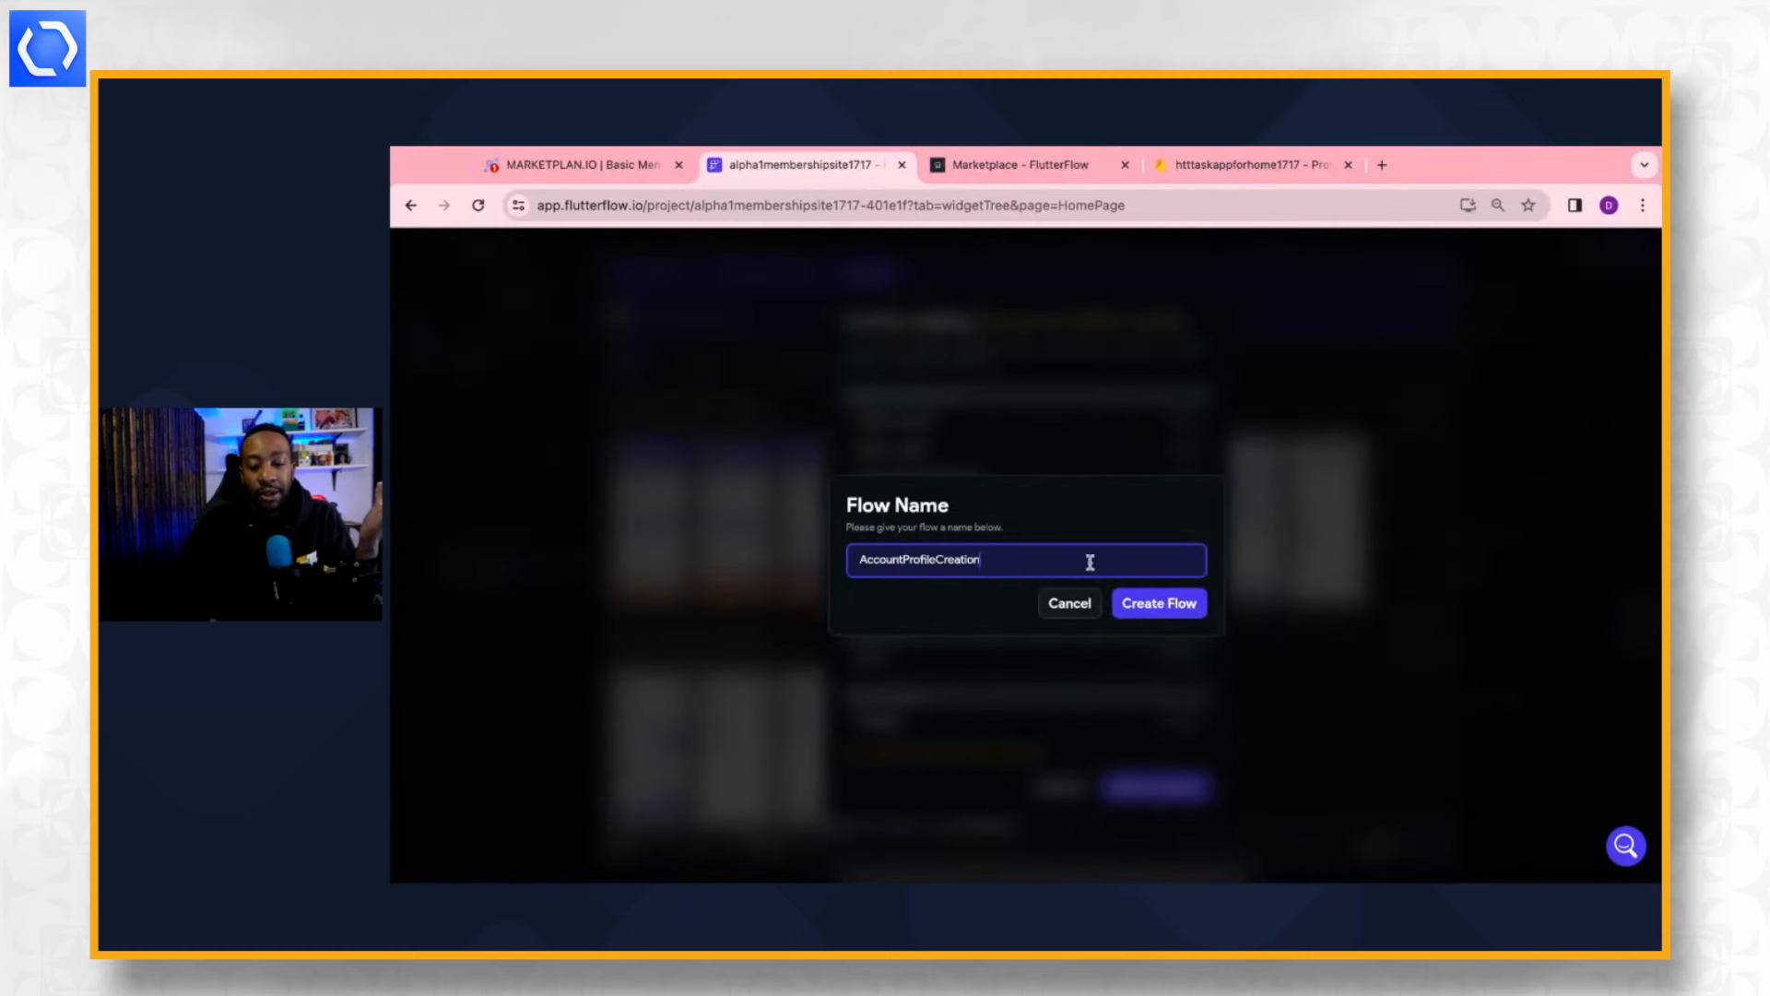
pyautogui.click(1183, 606)
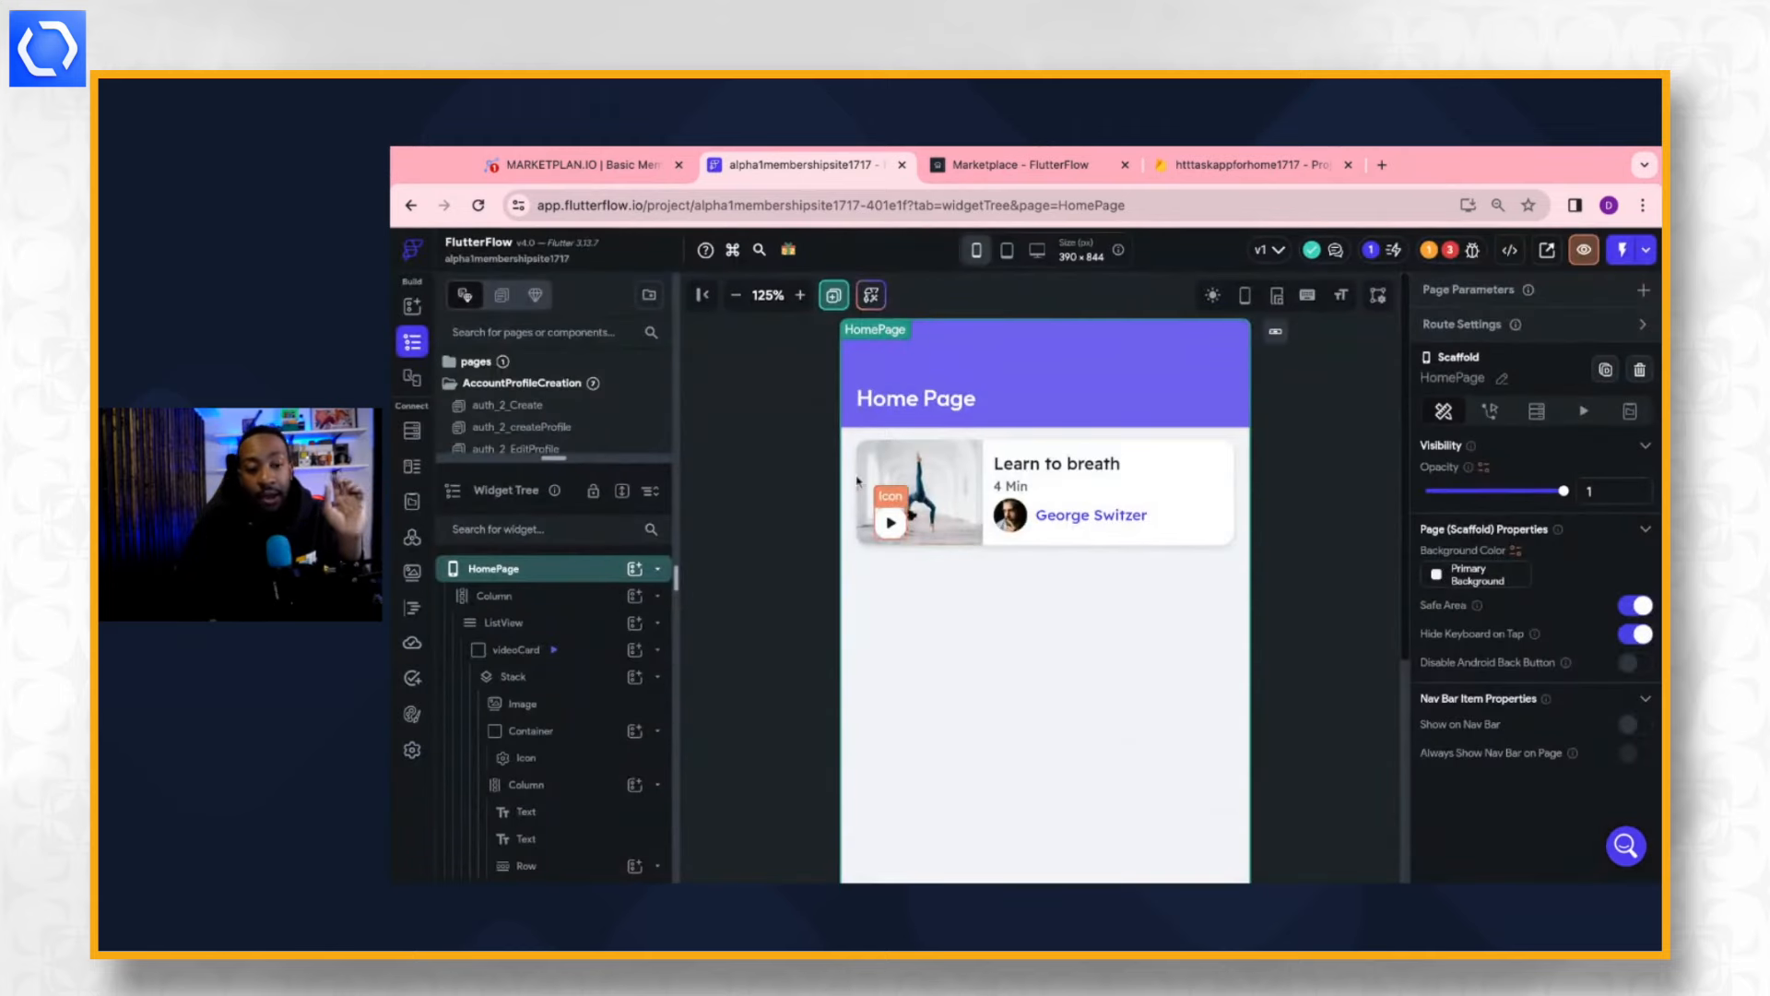
# Enlarge the page list to show the whole AccountProfileCreation folder and view the auth_2_Create page at 100% canvas zoom.
pyautogui.moveTo(550, 458); pyautogui.dragTo(548, 604)
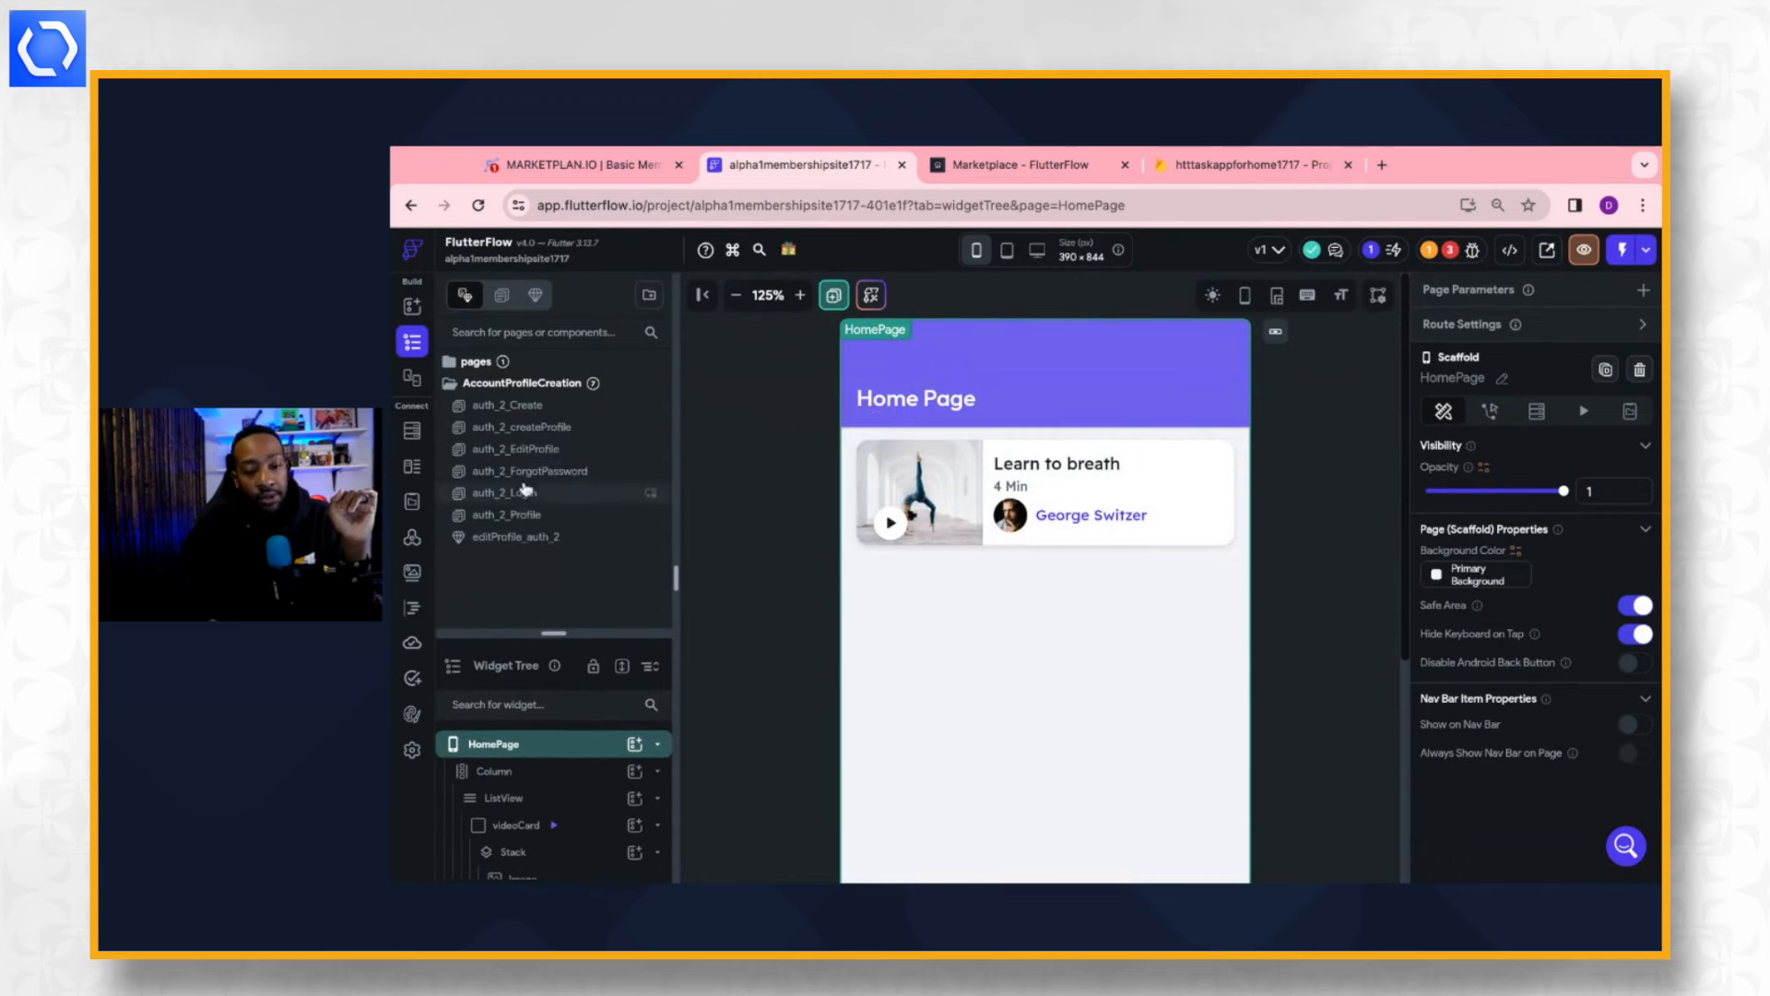
pyautogui.hotkey('ctrl', '+')
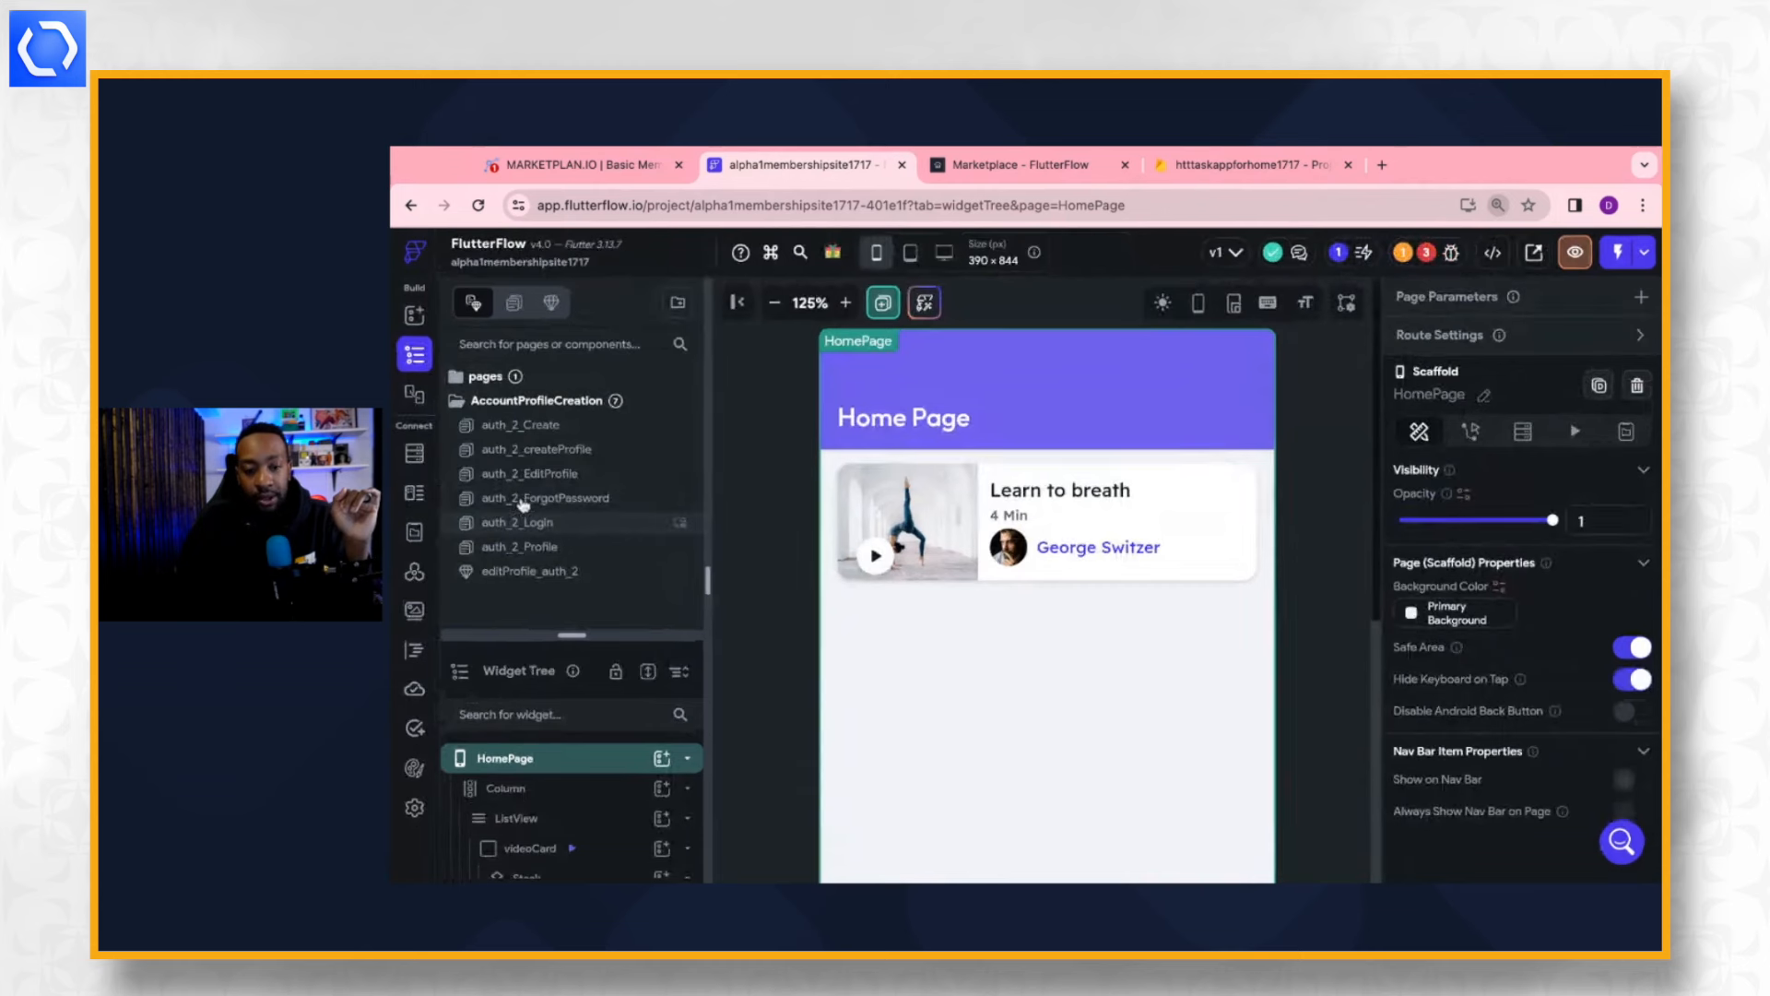
pyautogui.click(486, 425)
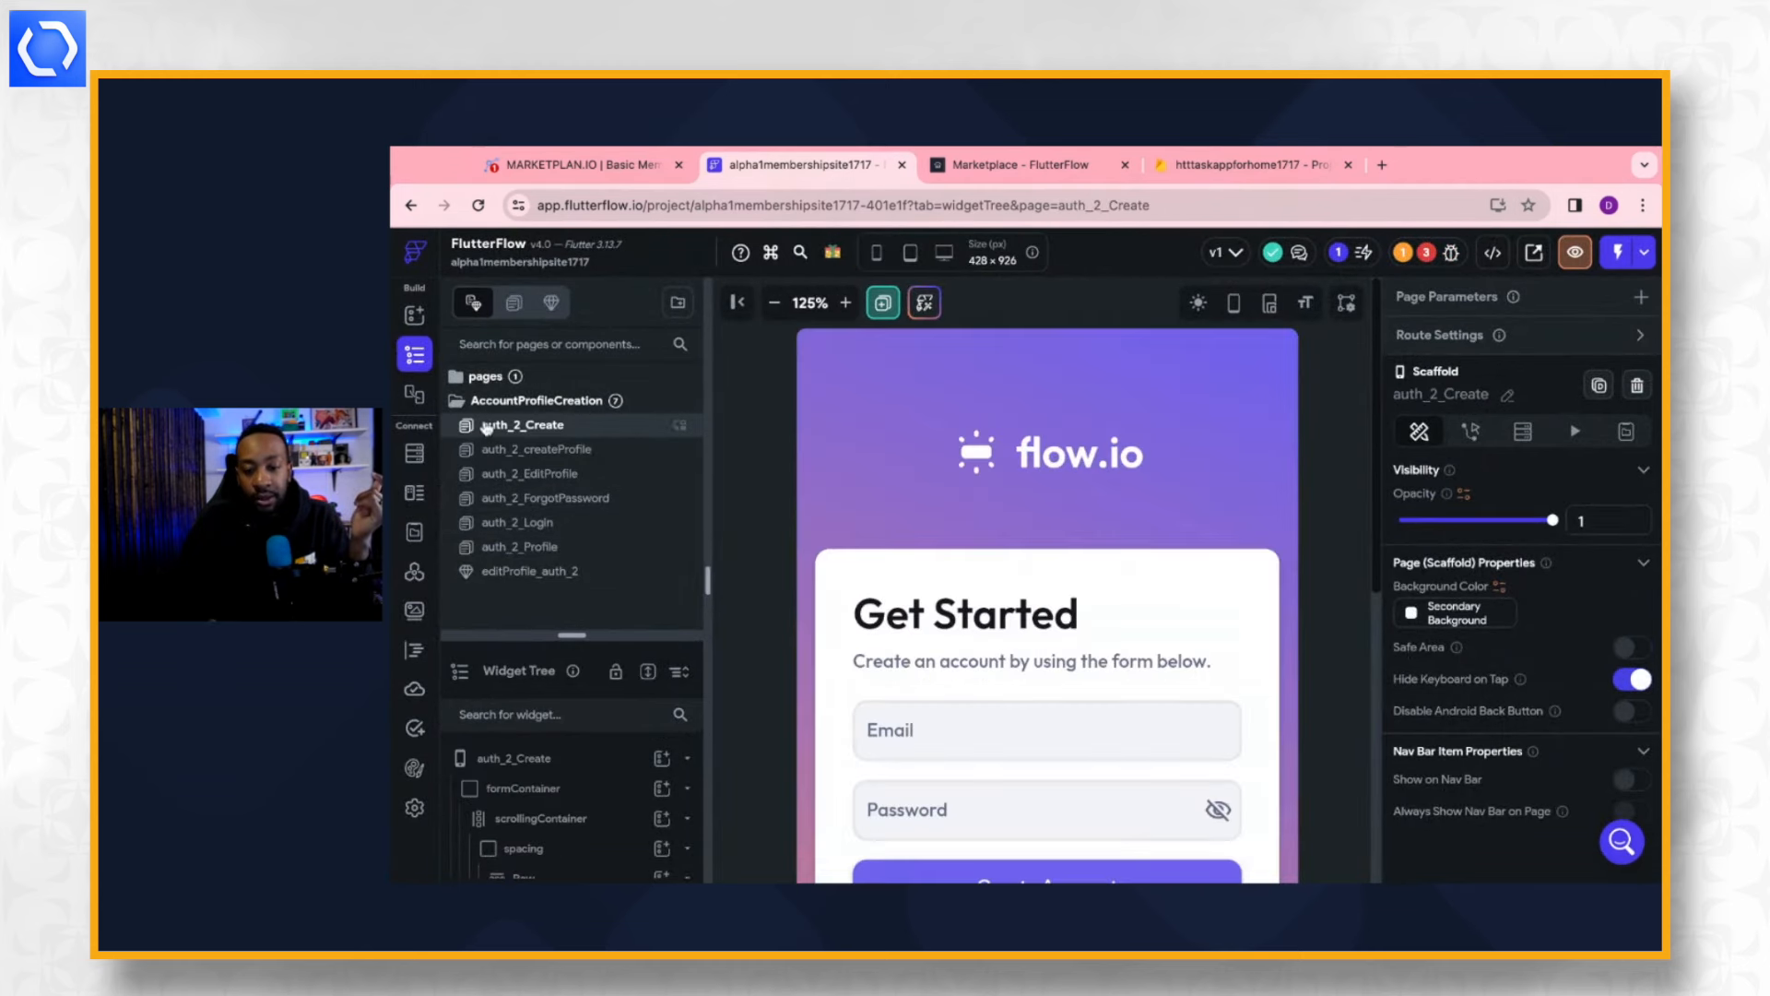
pyautogui.click(775, 304)
pyautogui.click(774, 304)
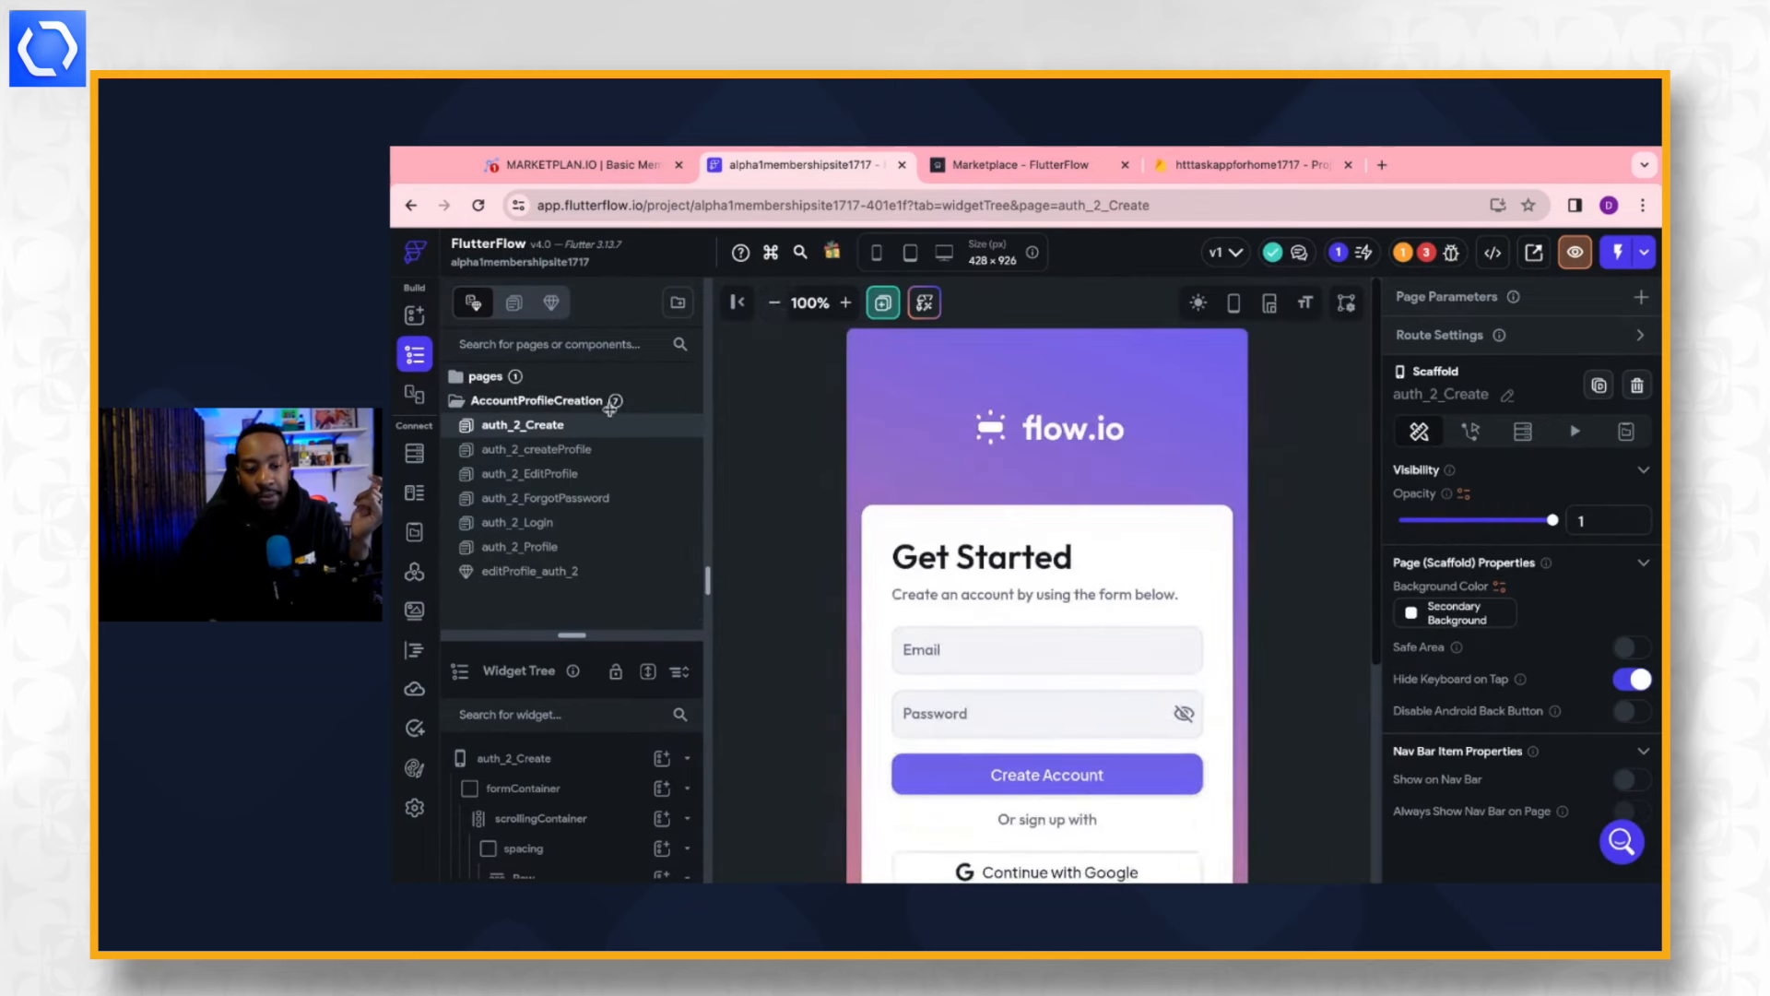
# Review the remaining AccountProfileCreation pages and the editProfile_auth_2 component one by one, ending back on auth_2_Create.
pyautogui.click(581, 451)
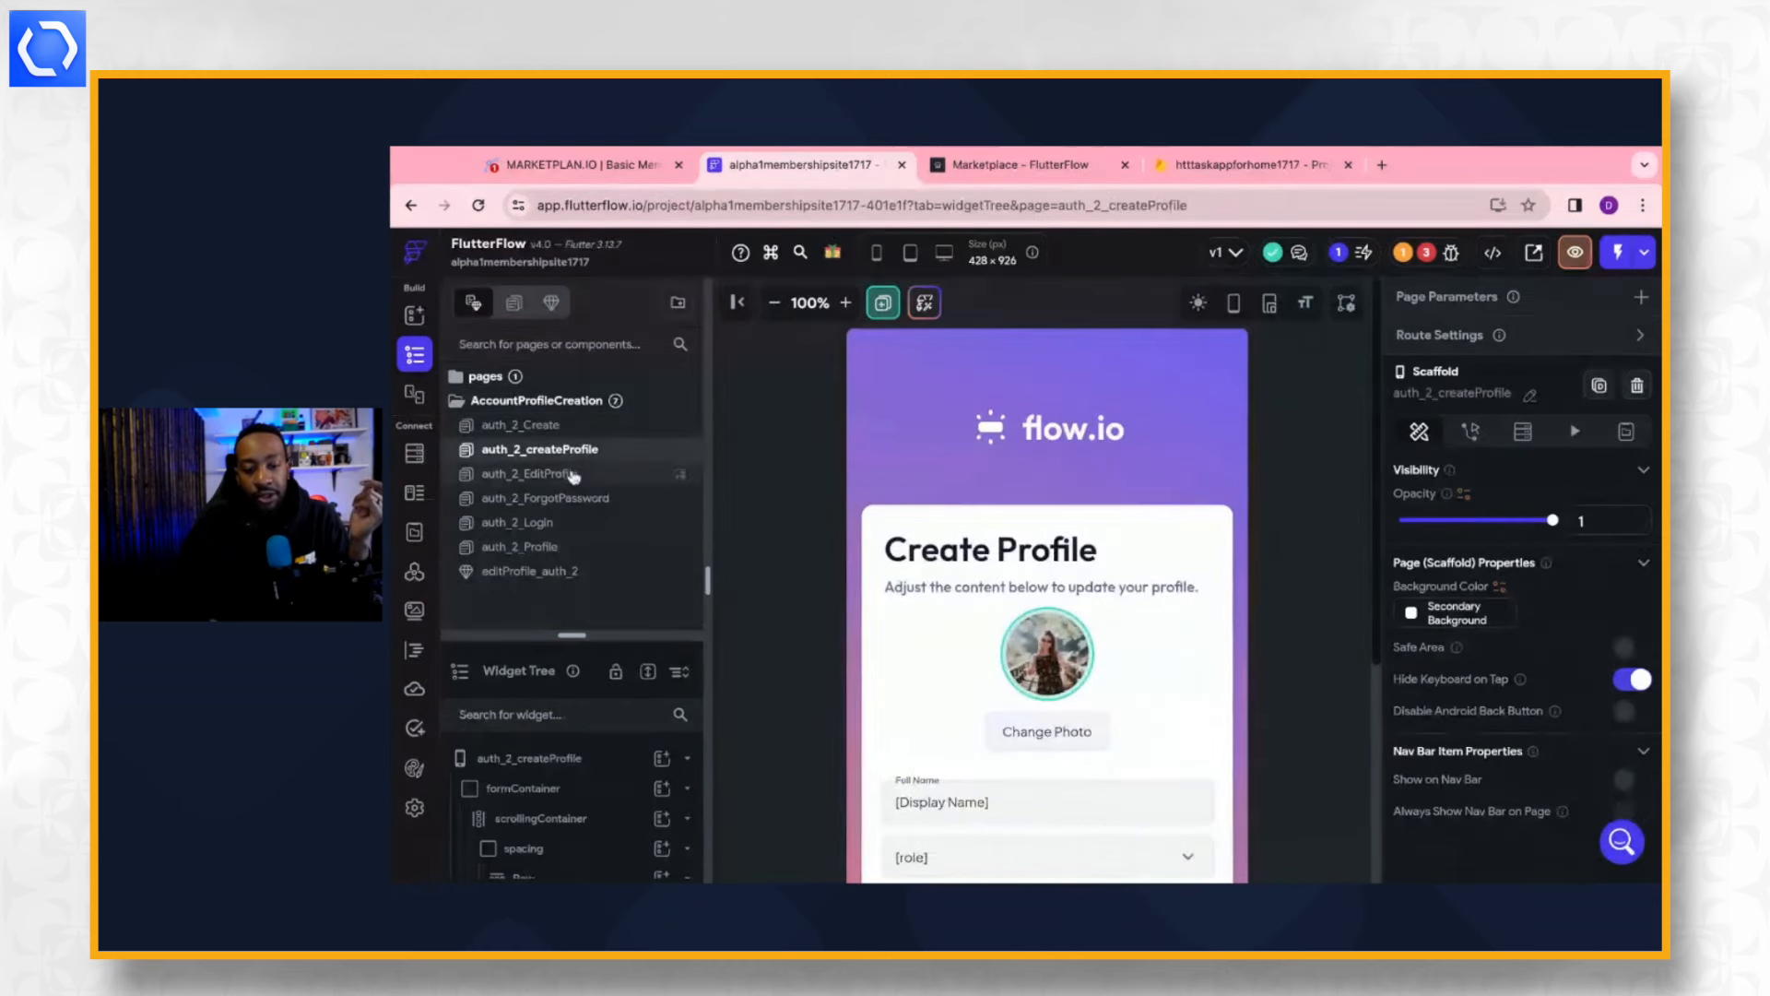
pyautogui.click(571, 474)
pyautogui.click(583, 500)
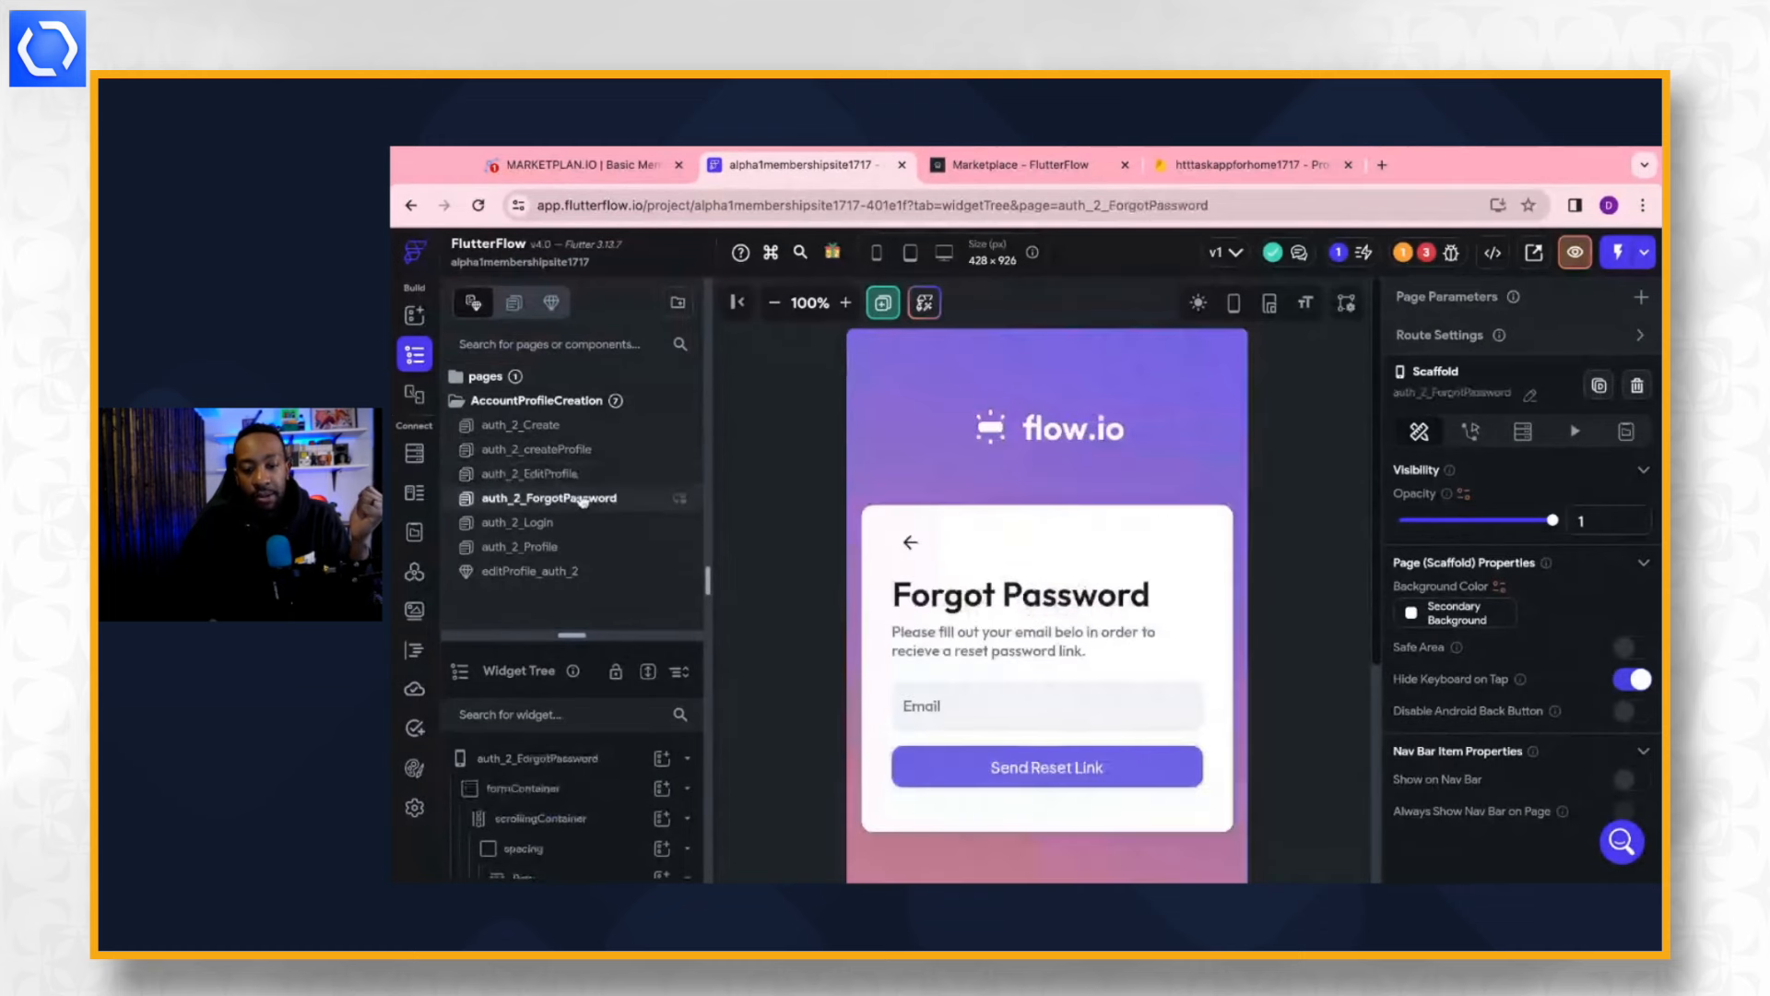
pyautogui.click(557, 524)
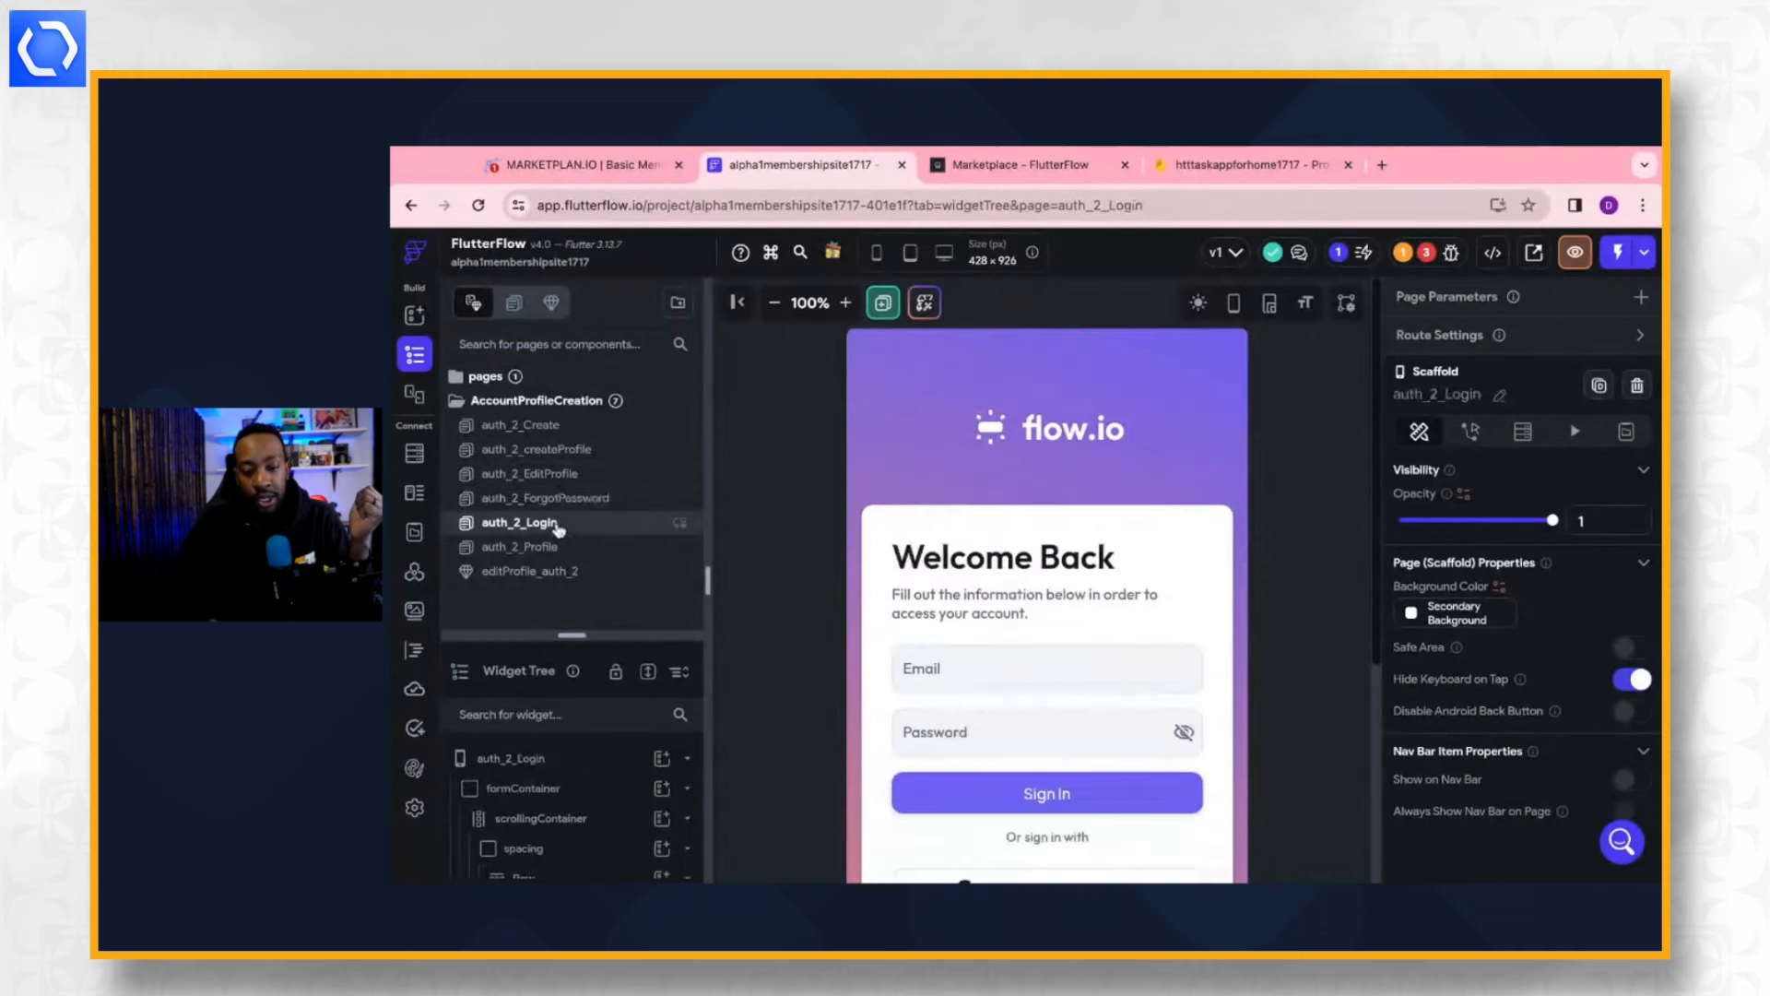
pyautogui.click(580, 550)
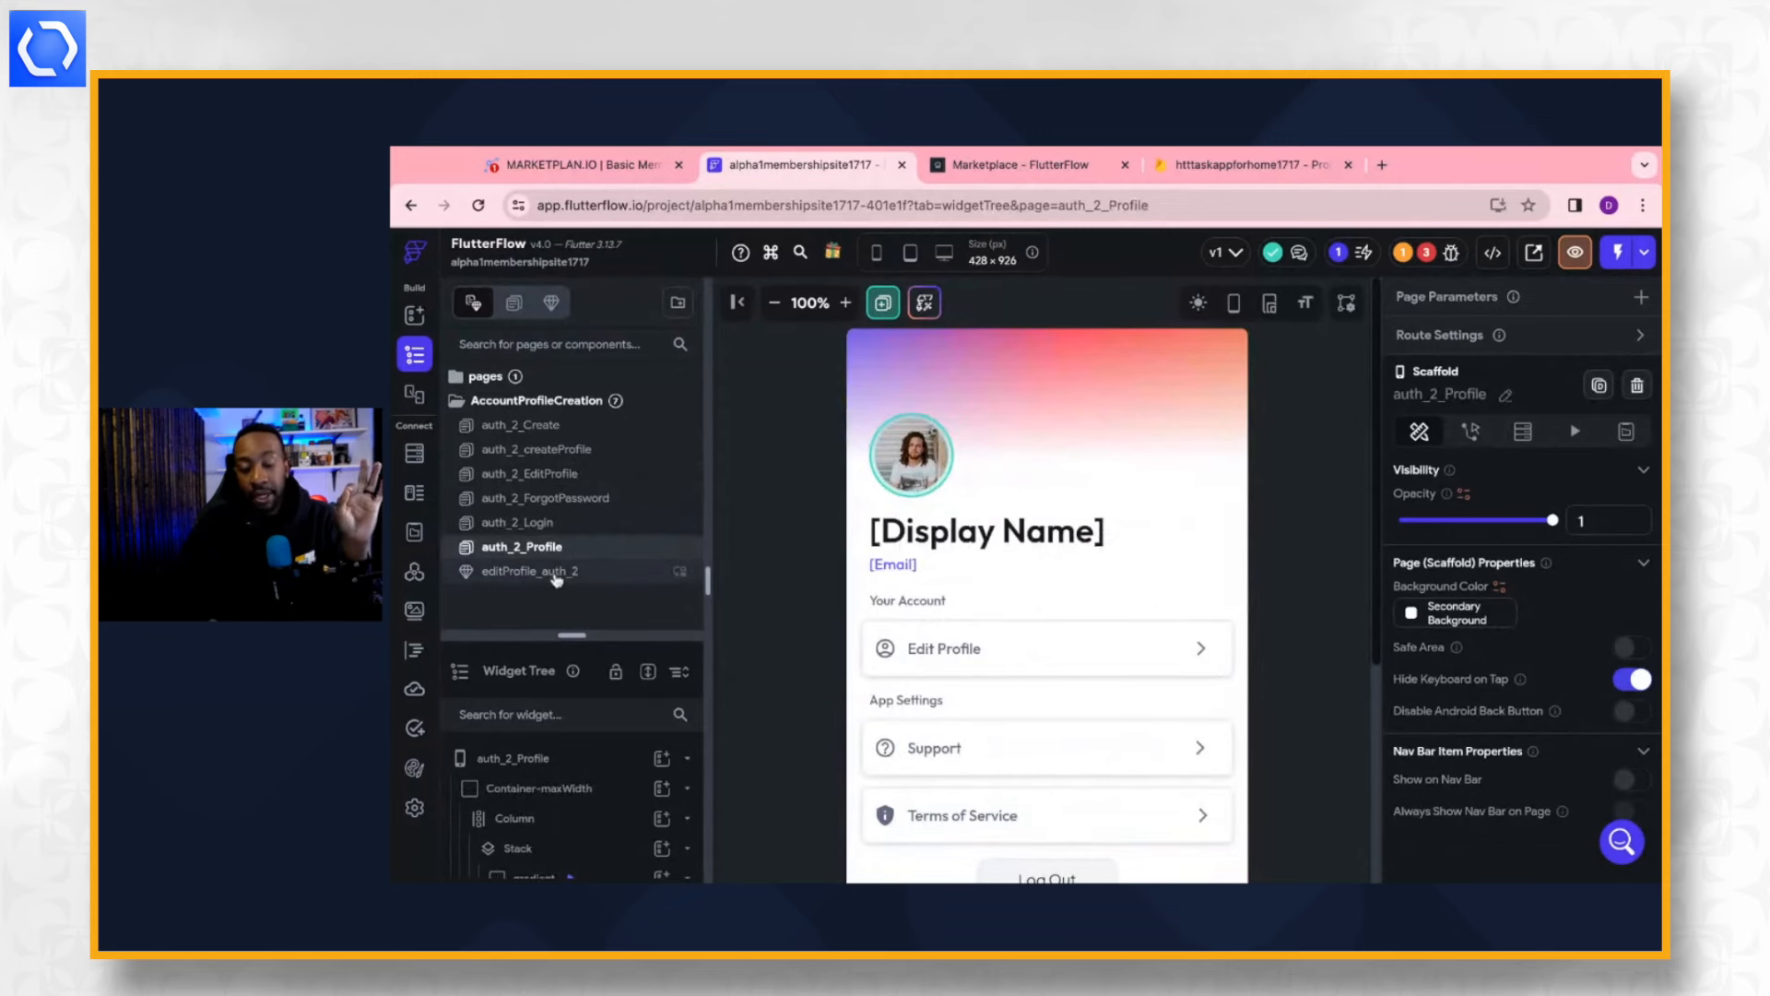
pyautogui.click(556, 575)
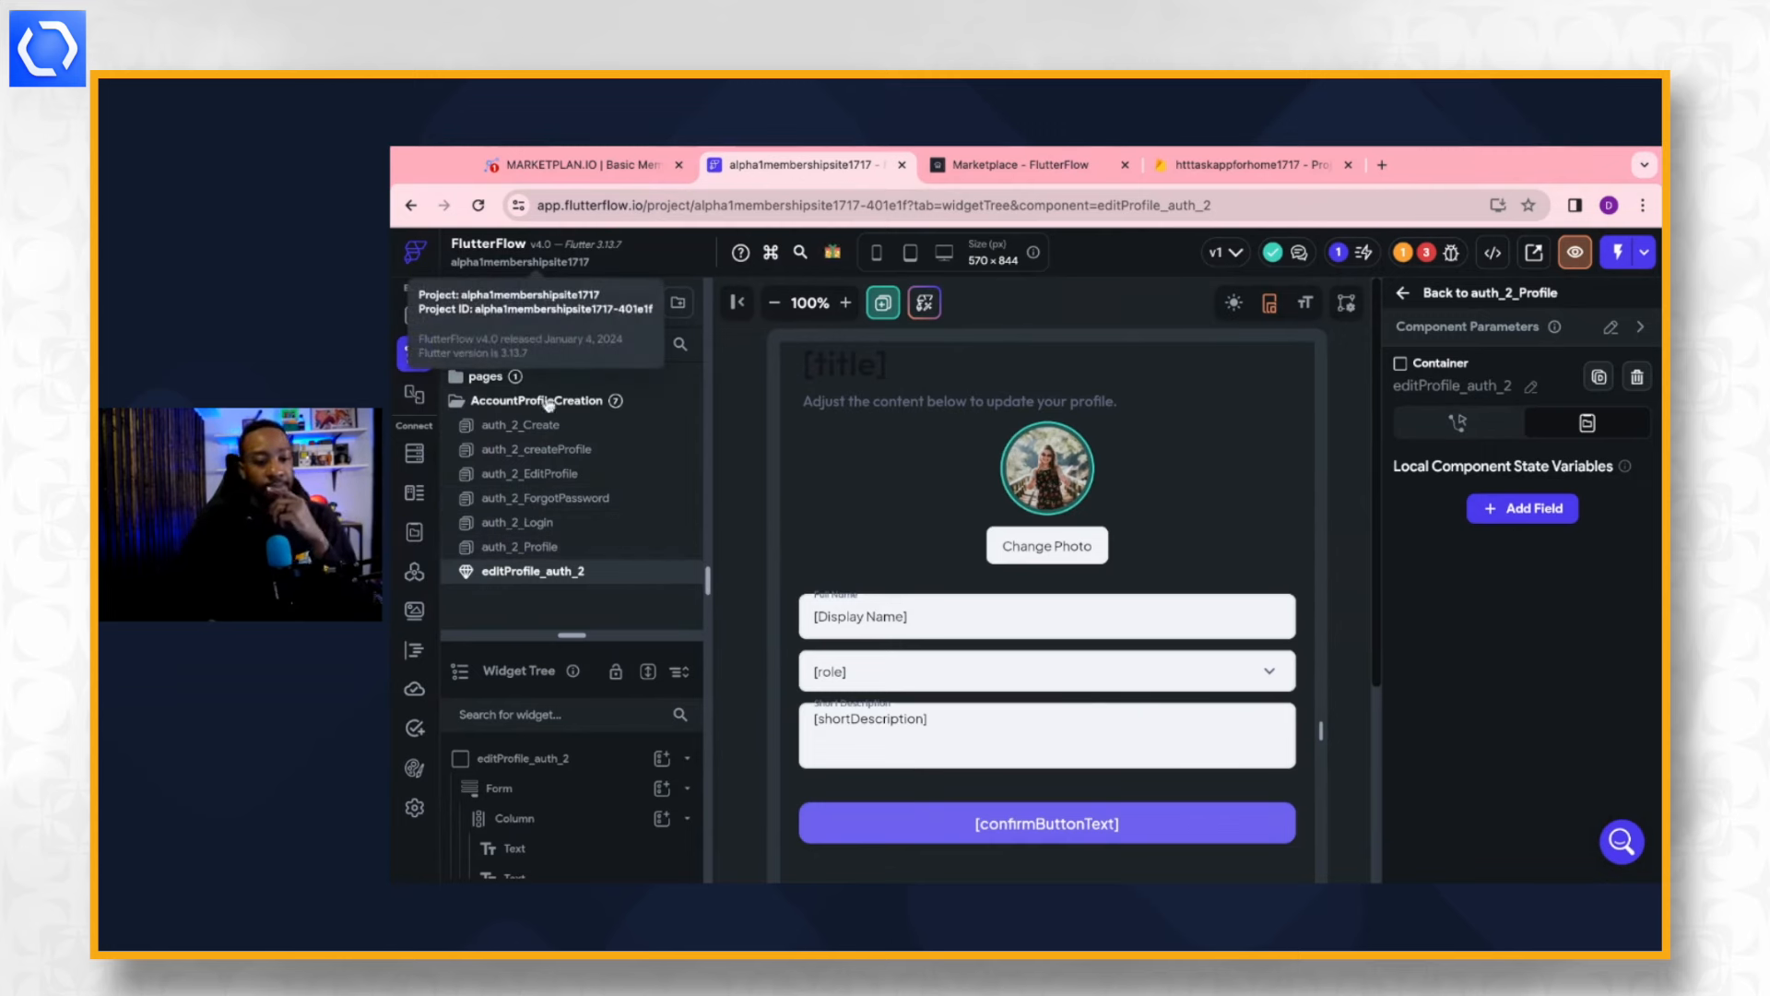
pyautogui.click(543, 430)
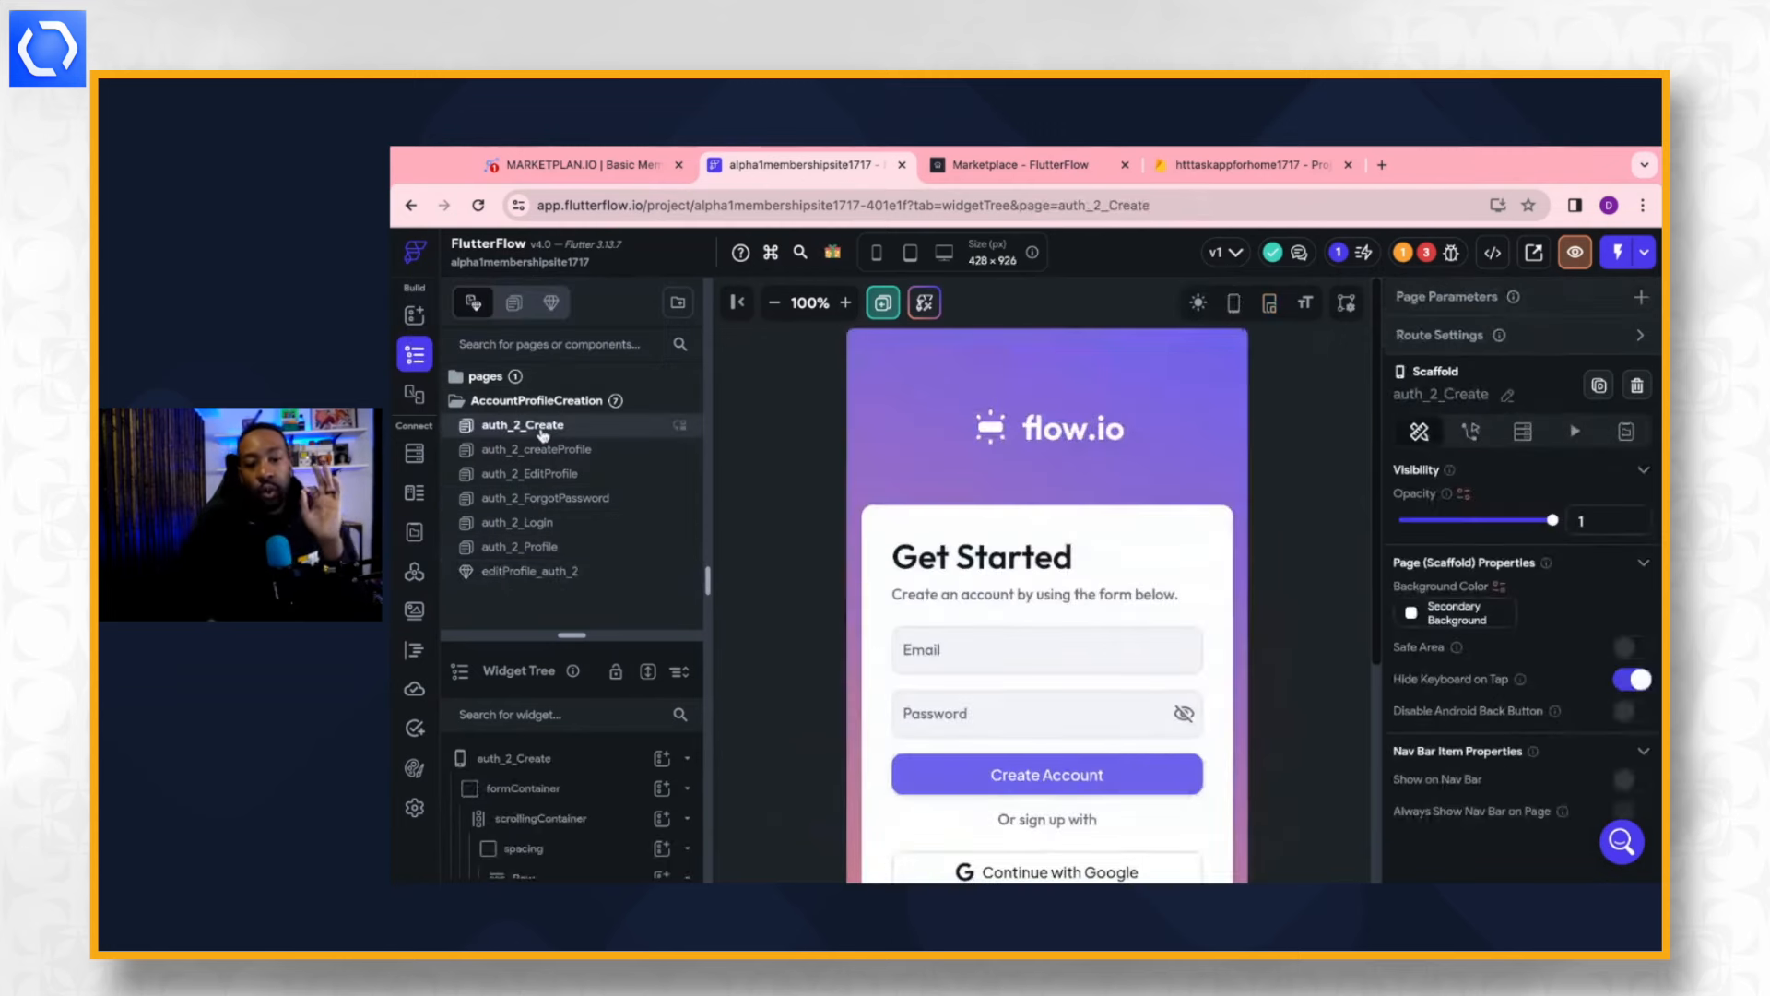
# Examine the Basic Membership plan in MarketPlan, from the account and profile pages down to the Pages note and Warning/Pending Page.
pyautogui.click(581, 166)
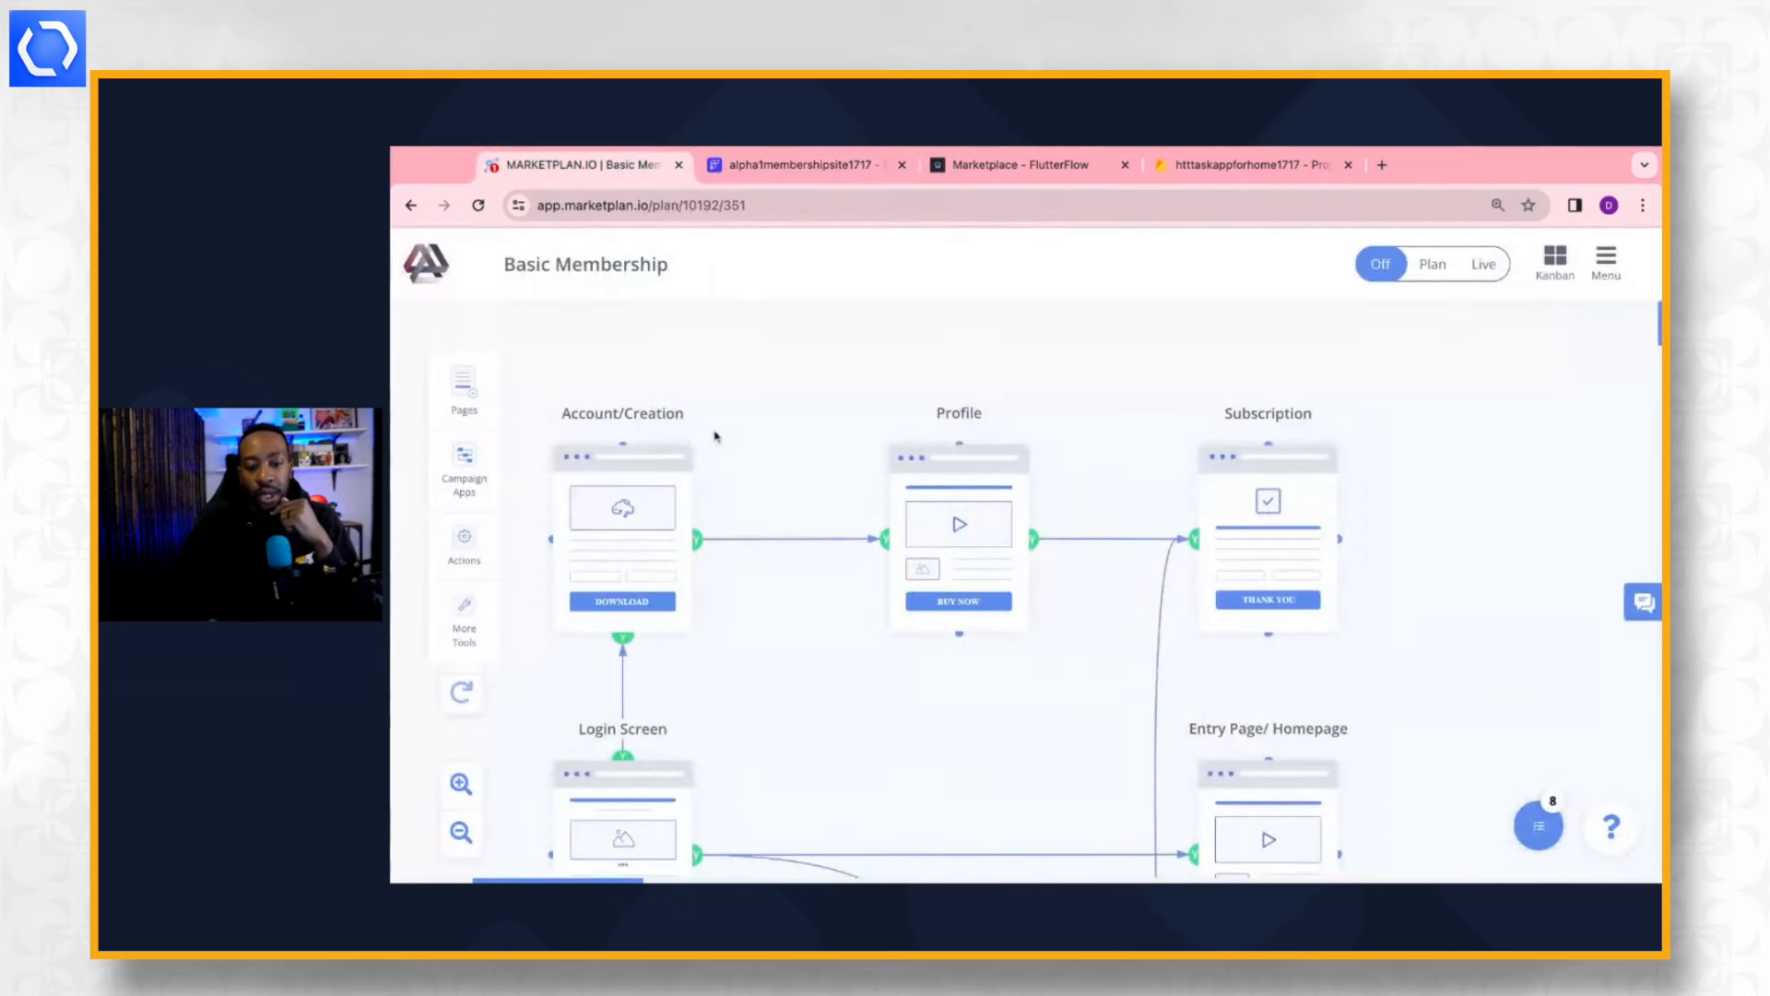
pyautogui.scroll(-2, 743, 530)
pyautogui.hscroll(-1, 744, 531)
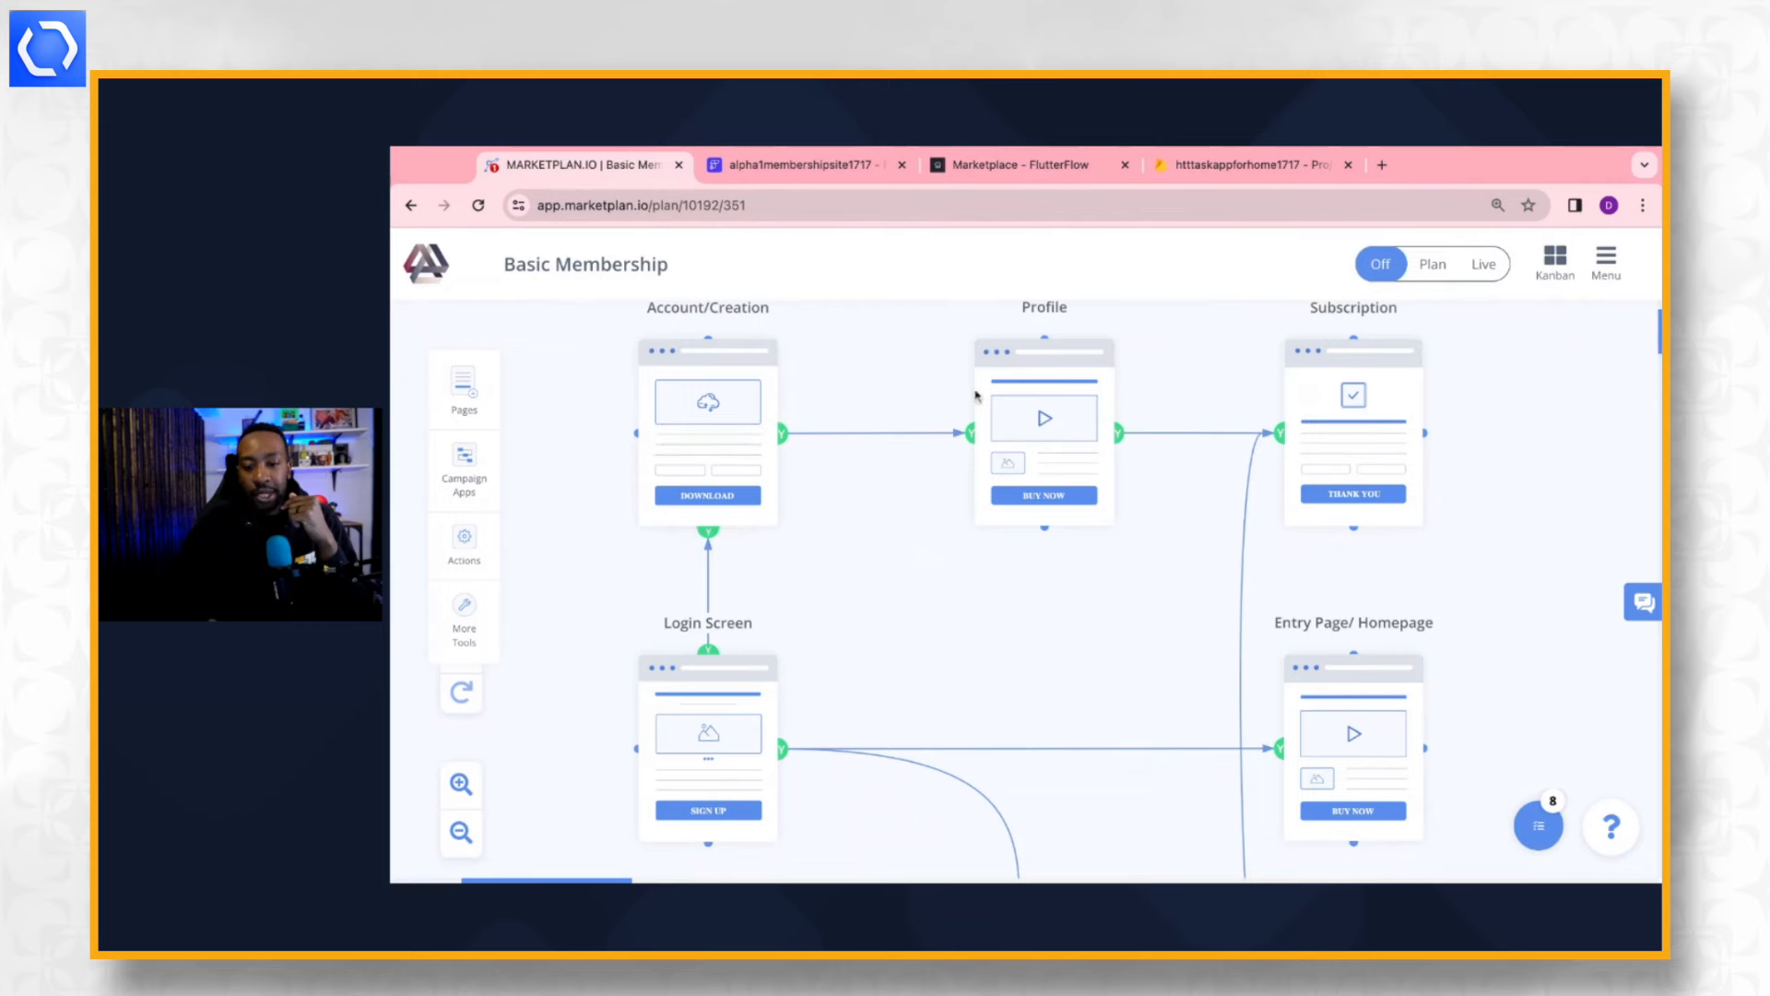
pyautogui.scroll(1, 881, 318)
pyautogui.hscroll(1, 880, 319)
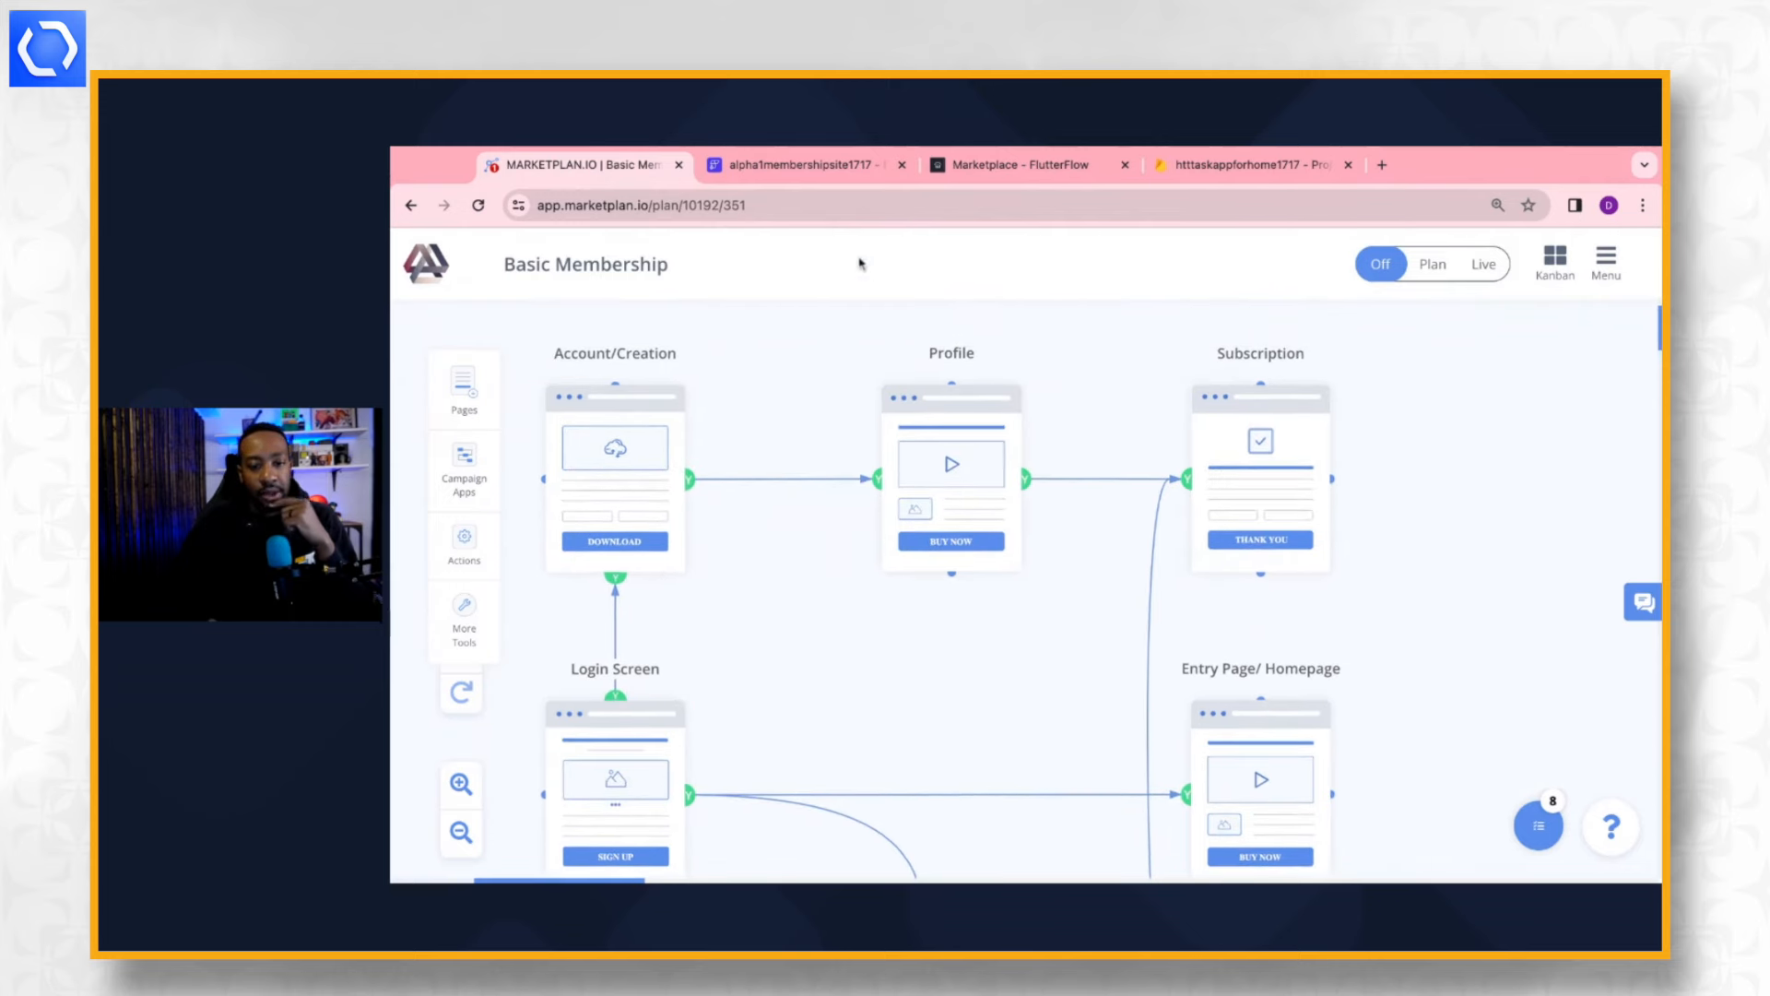
pyautogui.click(793, 165)
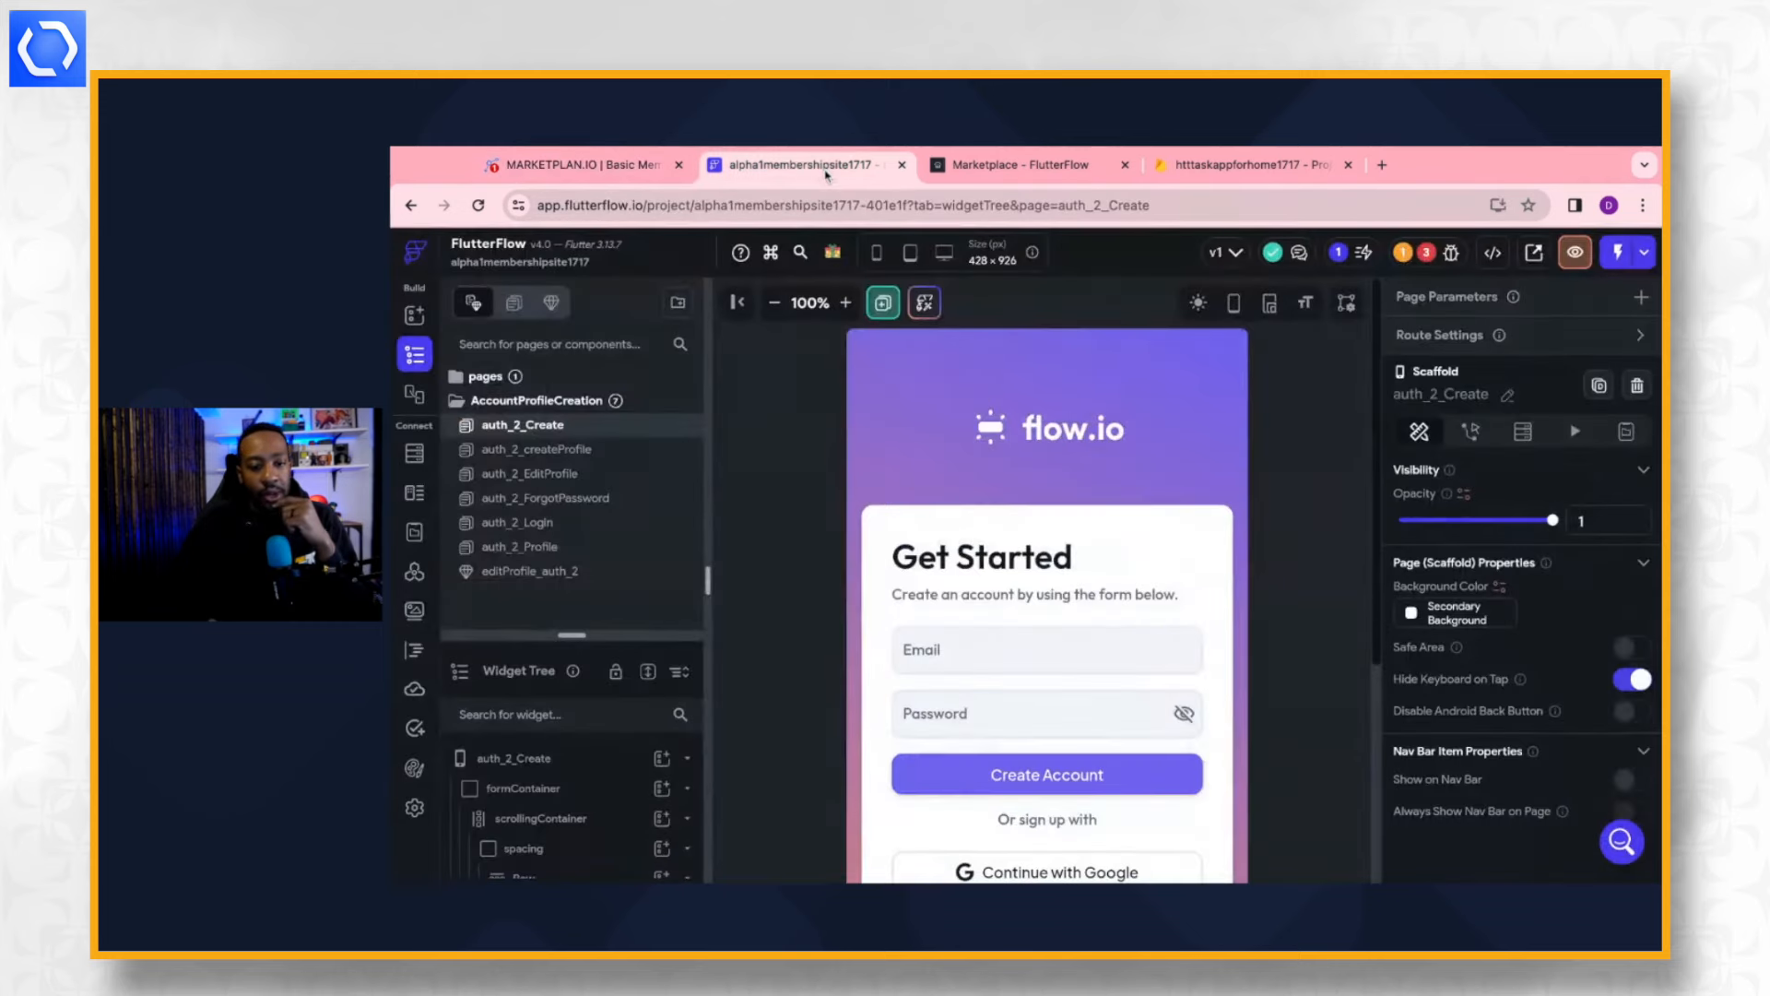
pyautogui.click(600, 167)
pyautogui.scroll(-4, 630, 690)
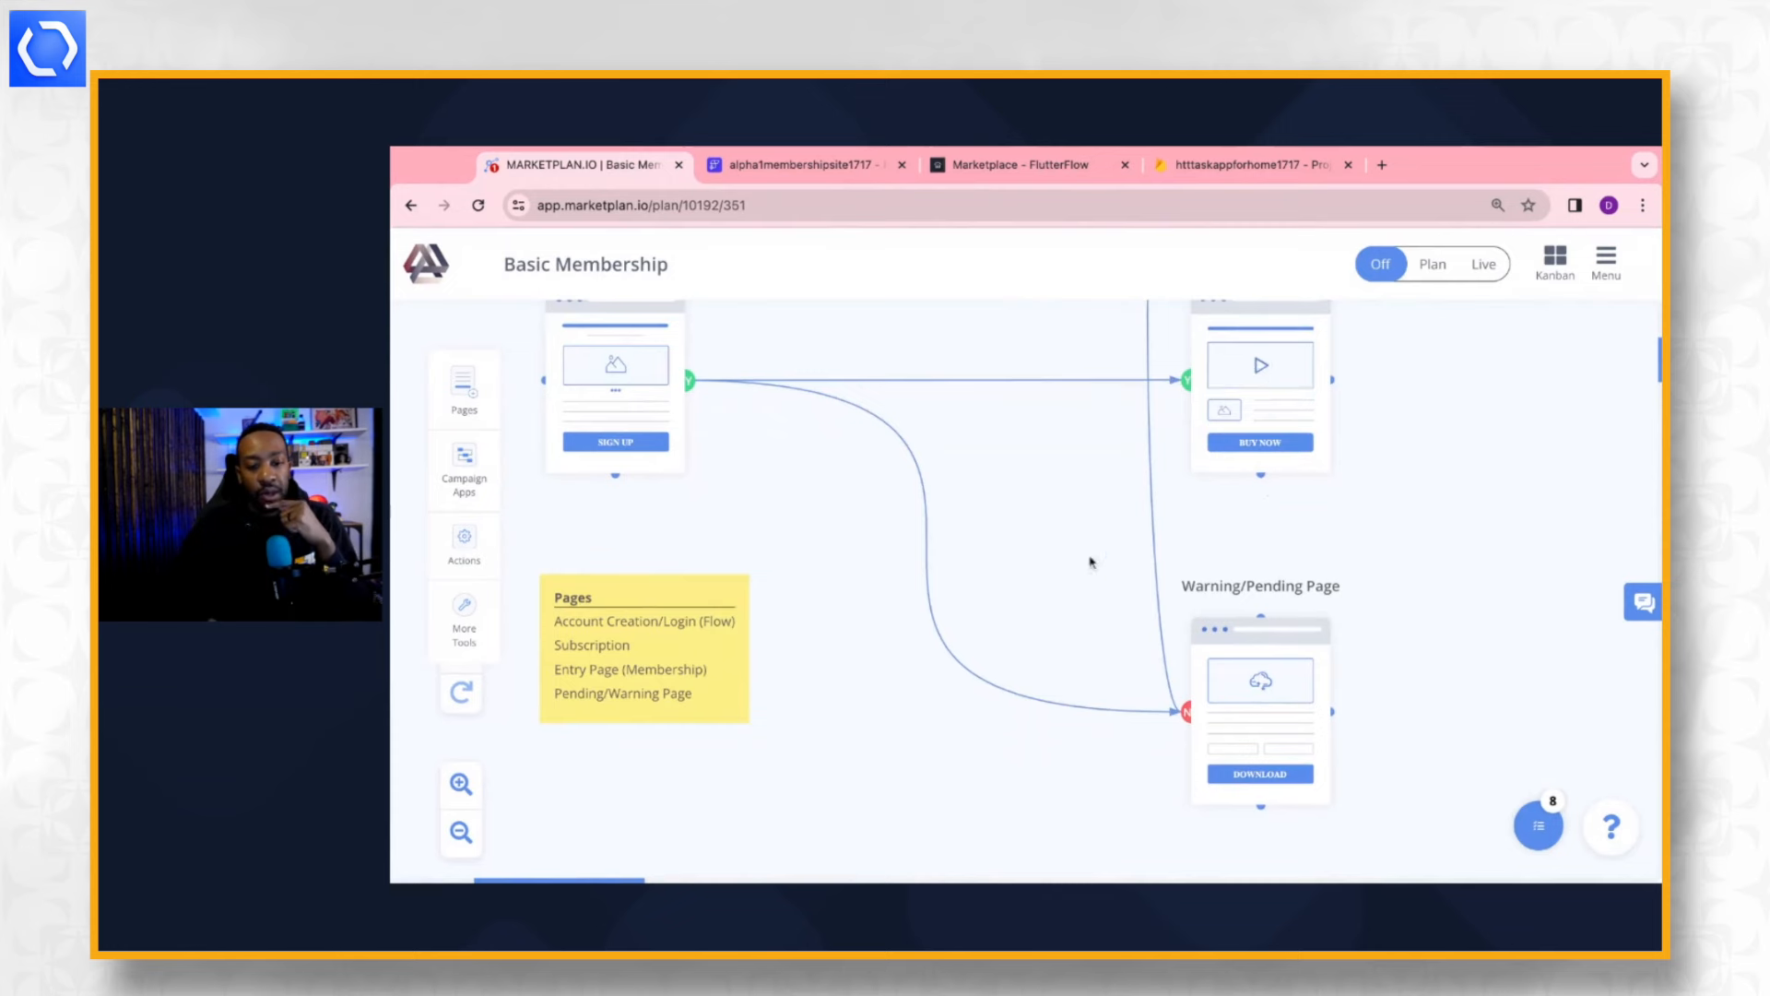
# Switch back to FlutterFlow and search the new-page templates for "subscription".
pyautogui.click(764, 176)
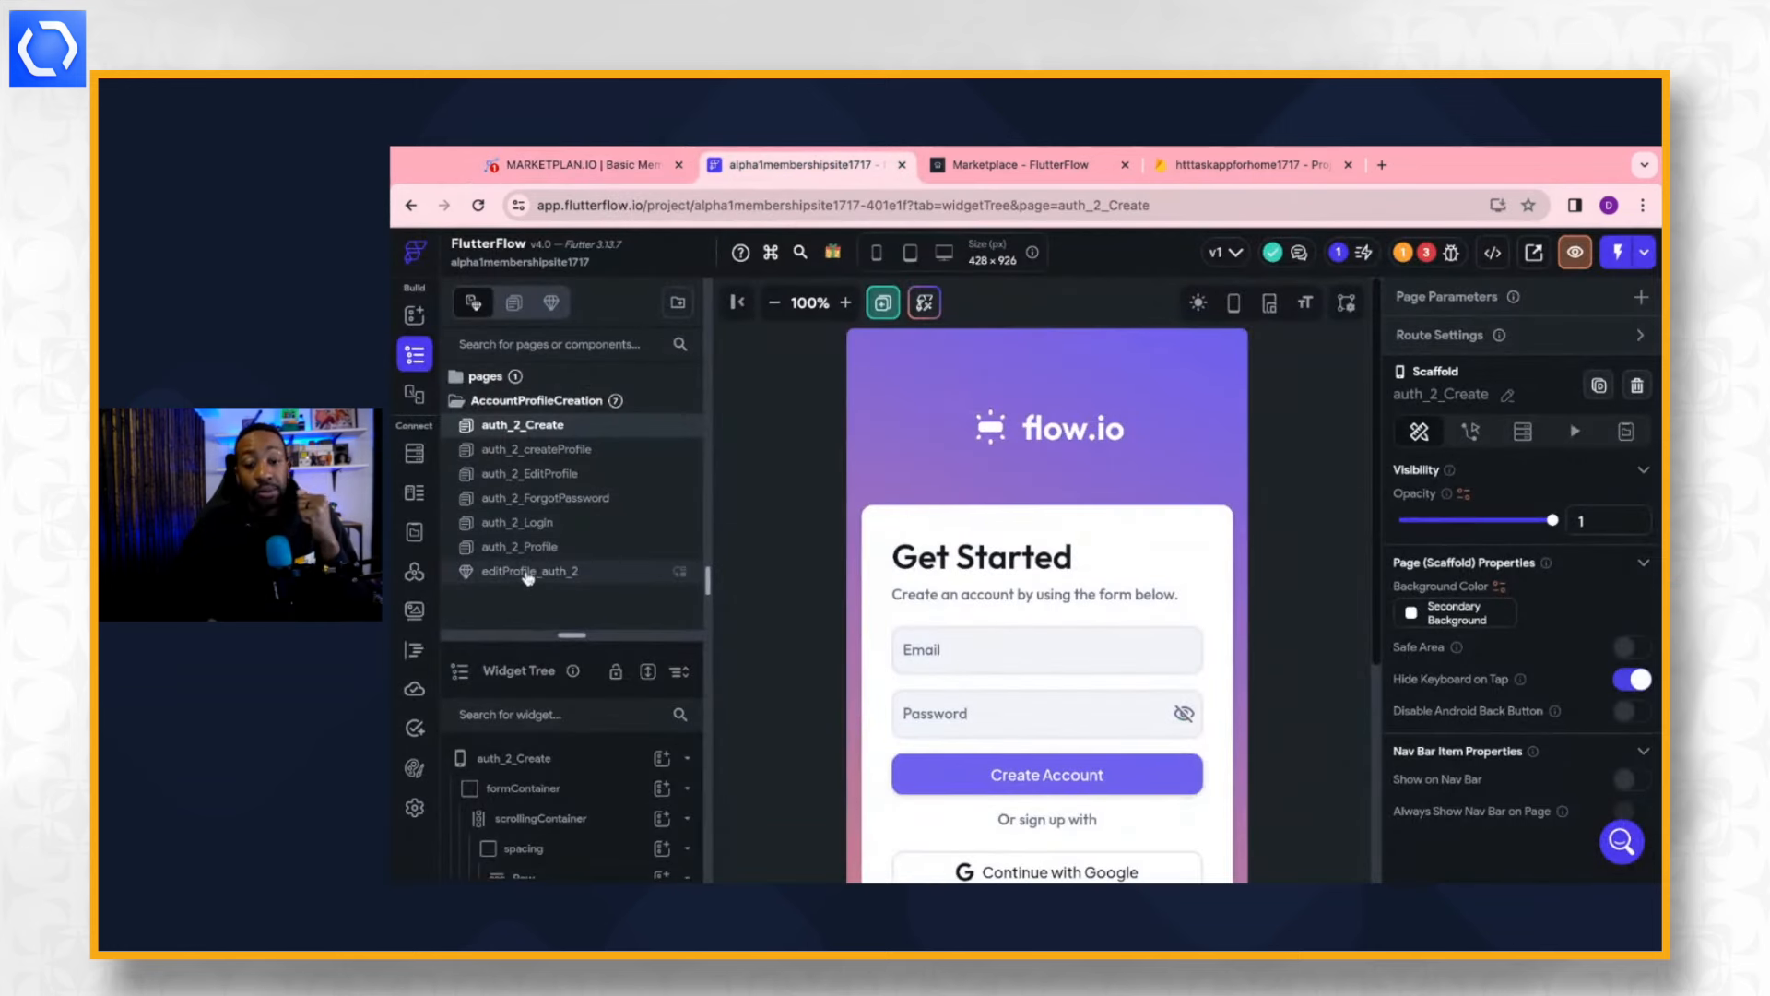
pyautogui.click(414, 315)
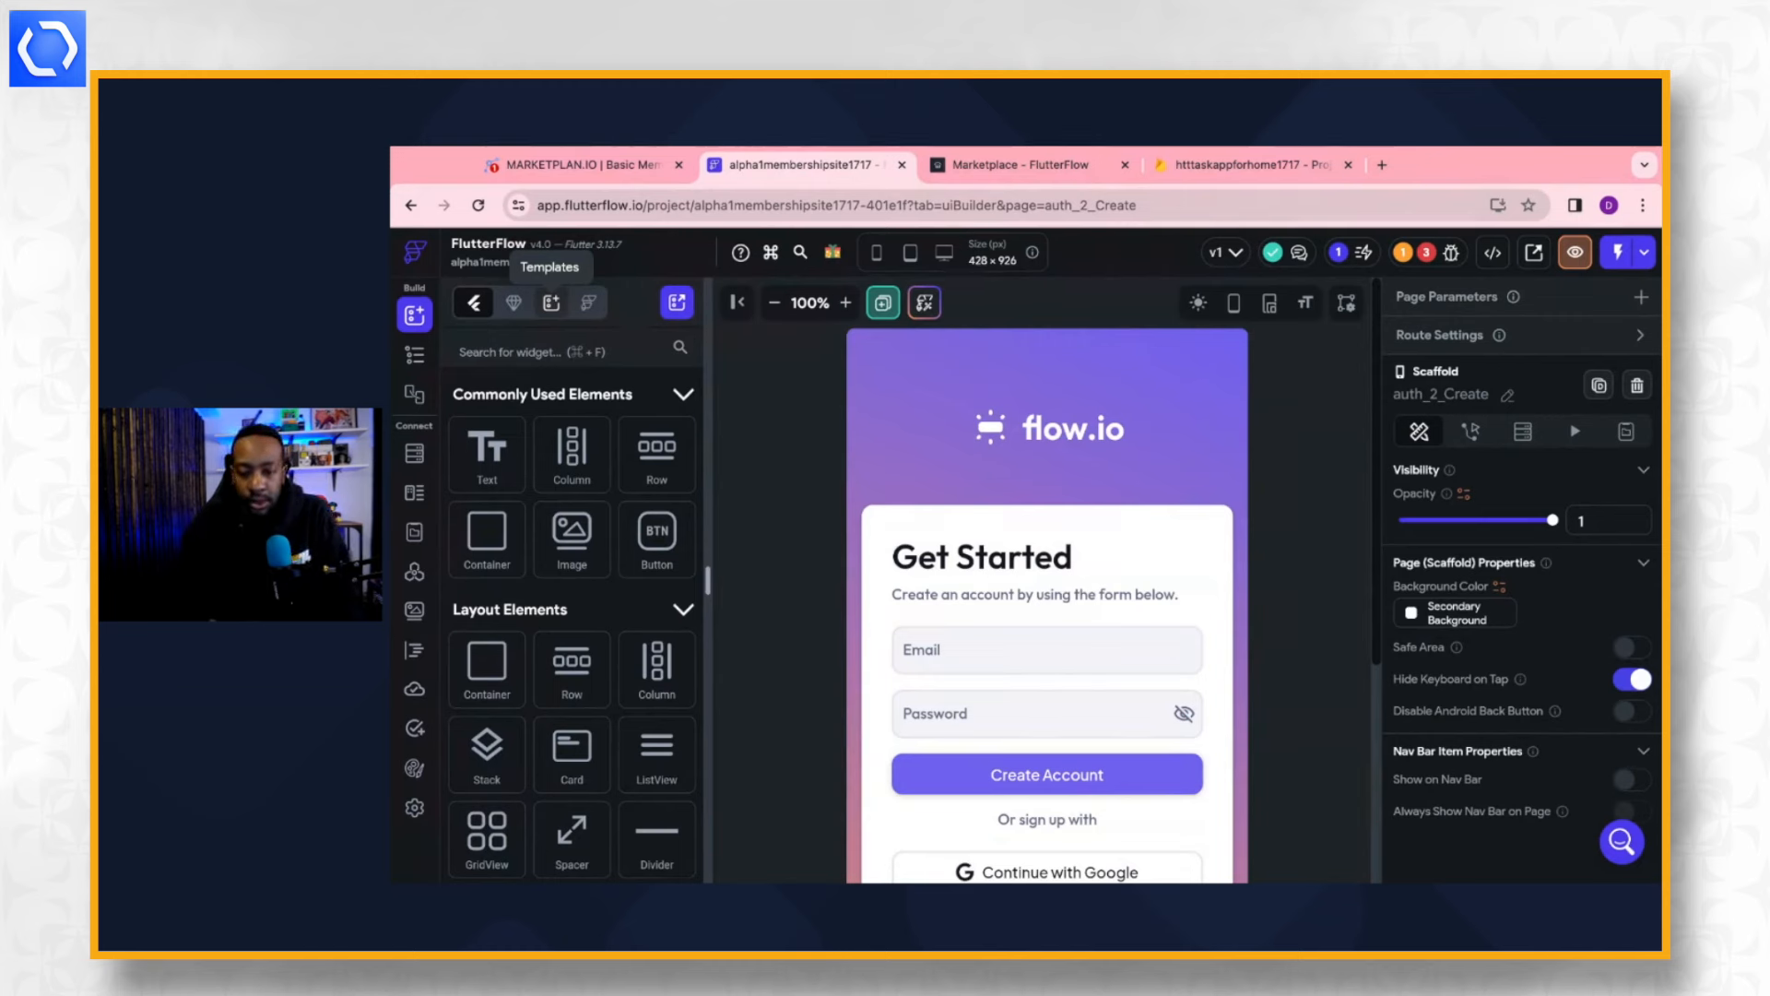
pyautogui.click(551, 303)
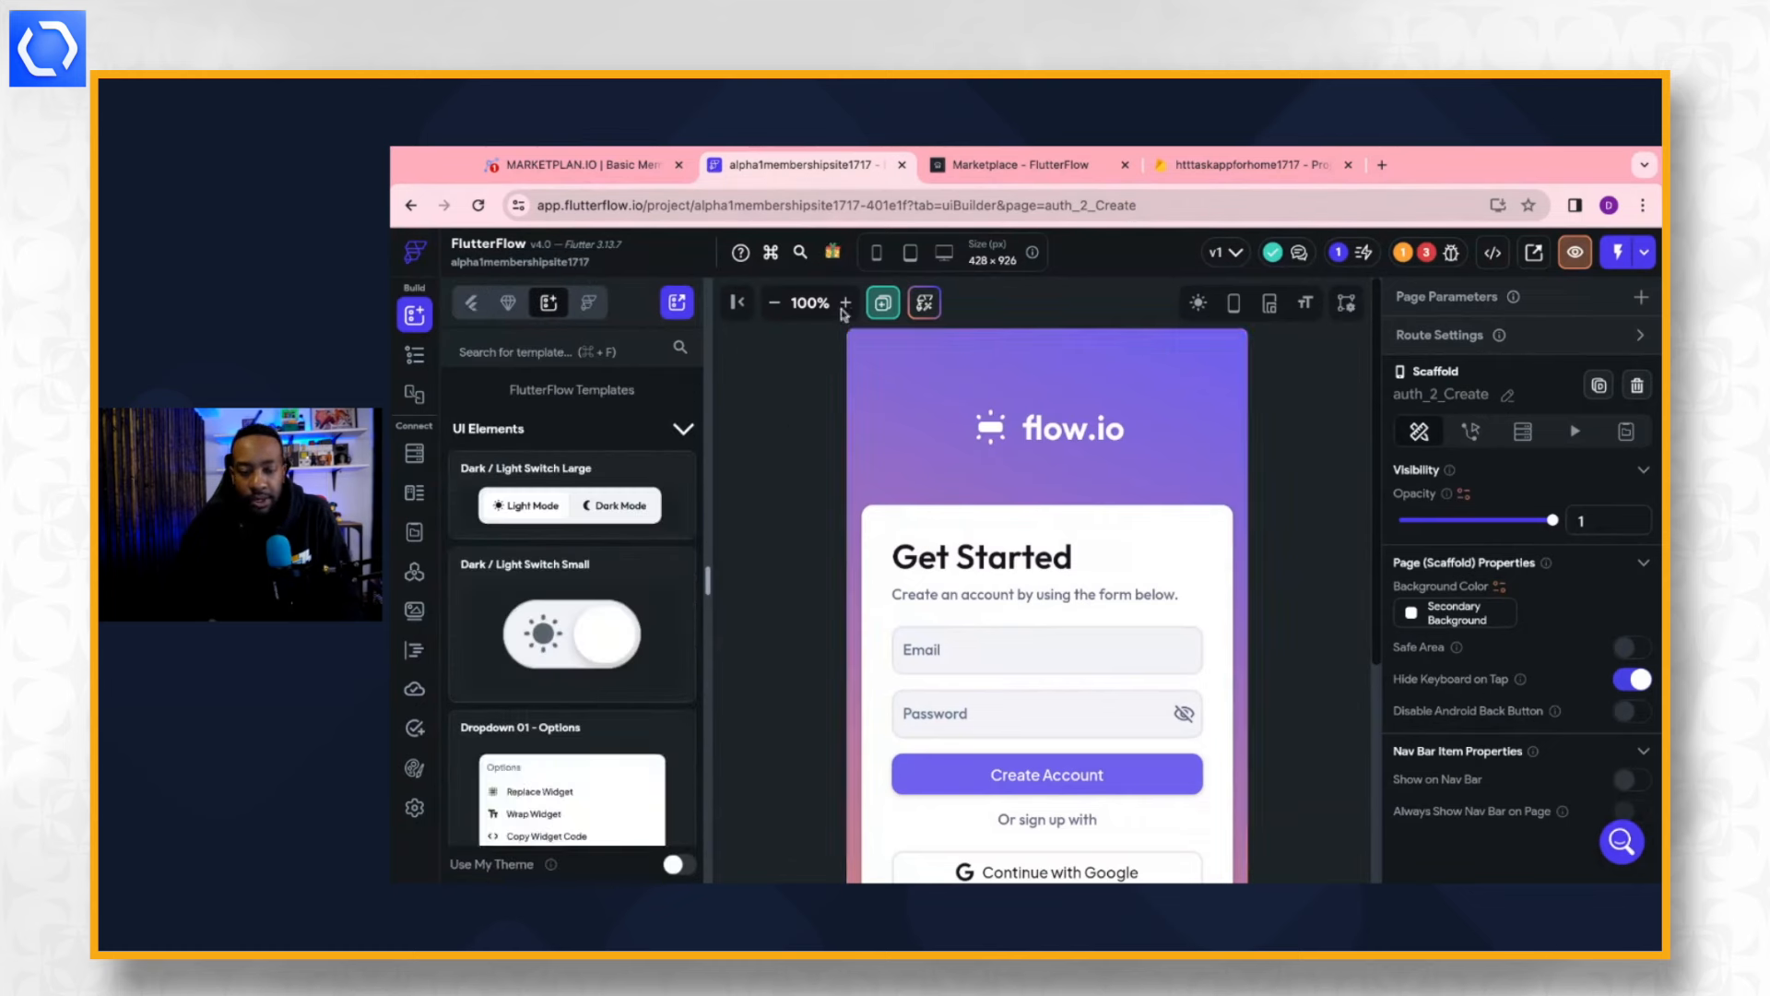
pyautogui.click(884, 304)
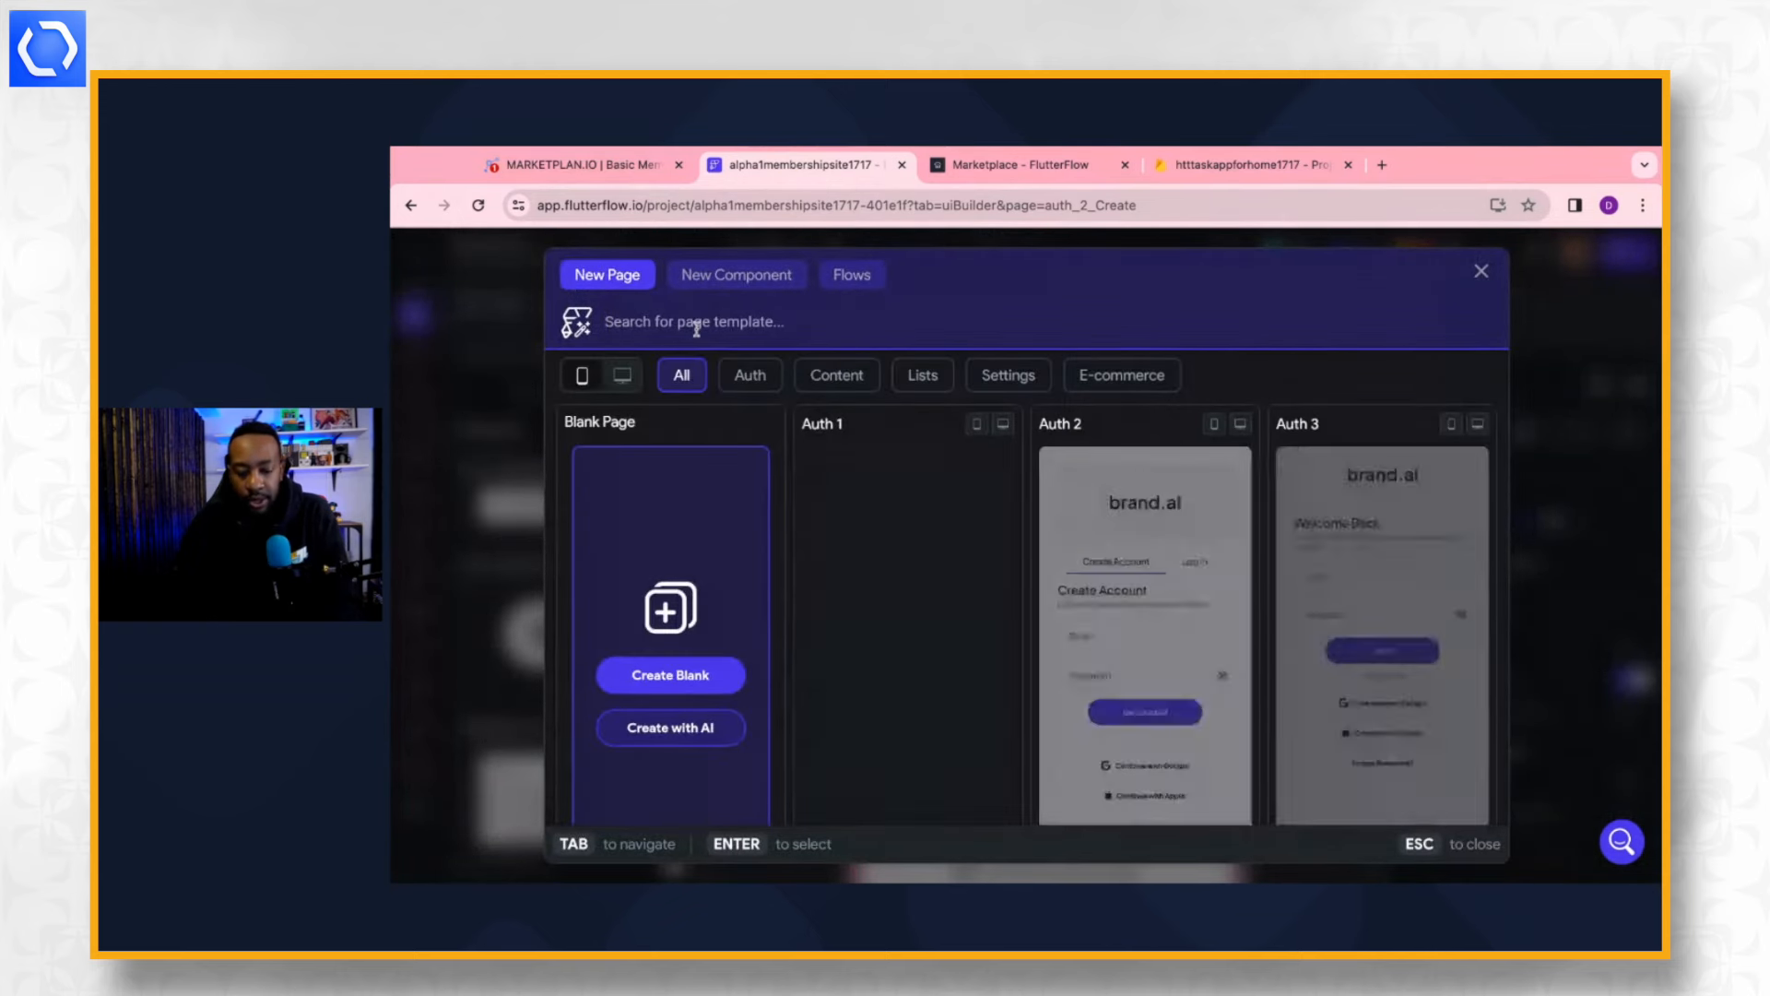
pyautogui.write('subsc')
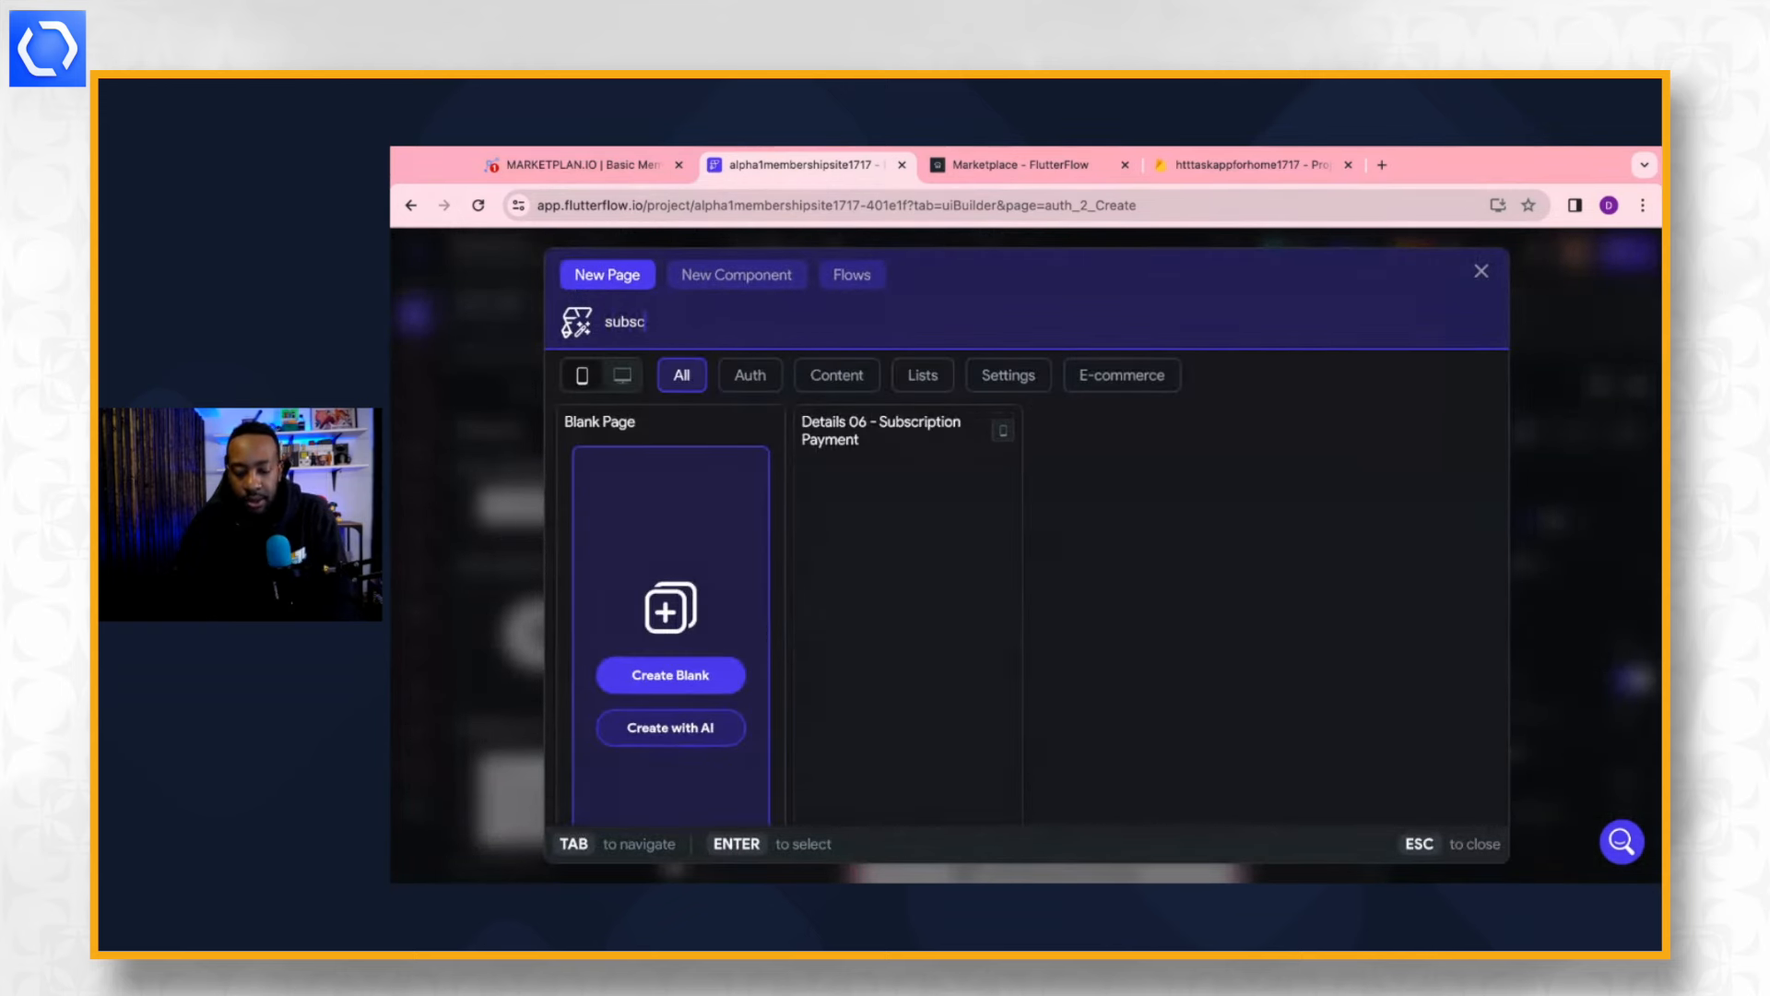
pyautogui.write('ription')
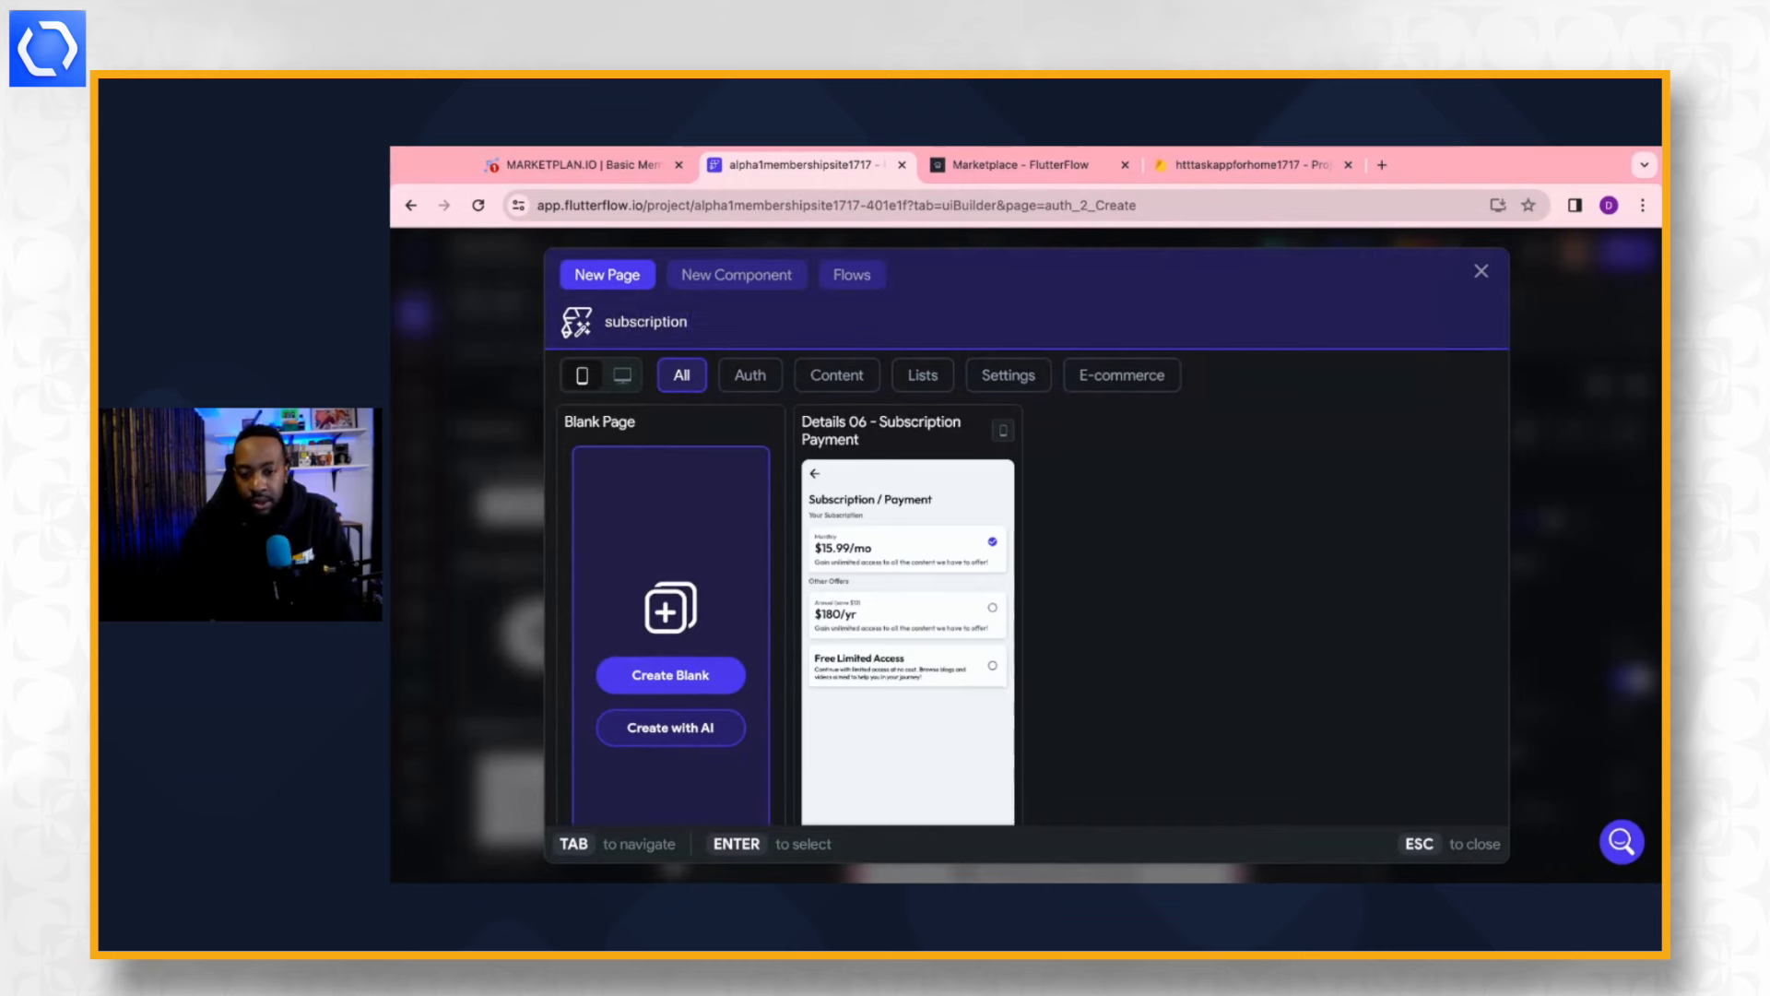
# Create a page from the Details 06 - Subscription Payment template using My Theme and name it Subscription.
pyautogui.scroll(-1, 894, 502)
pyautogui.scroll(1, 899, 481)
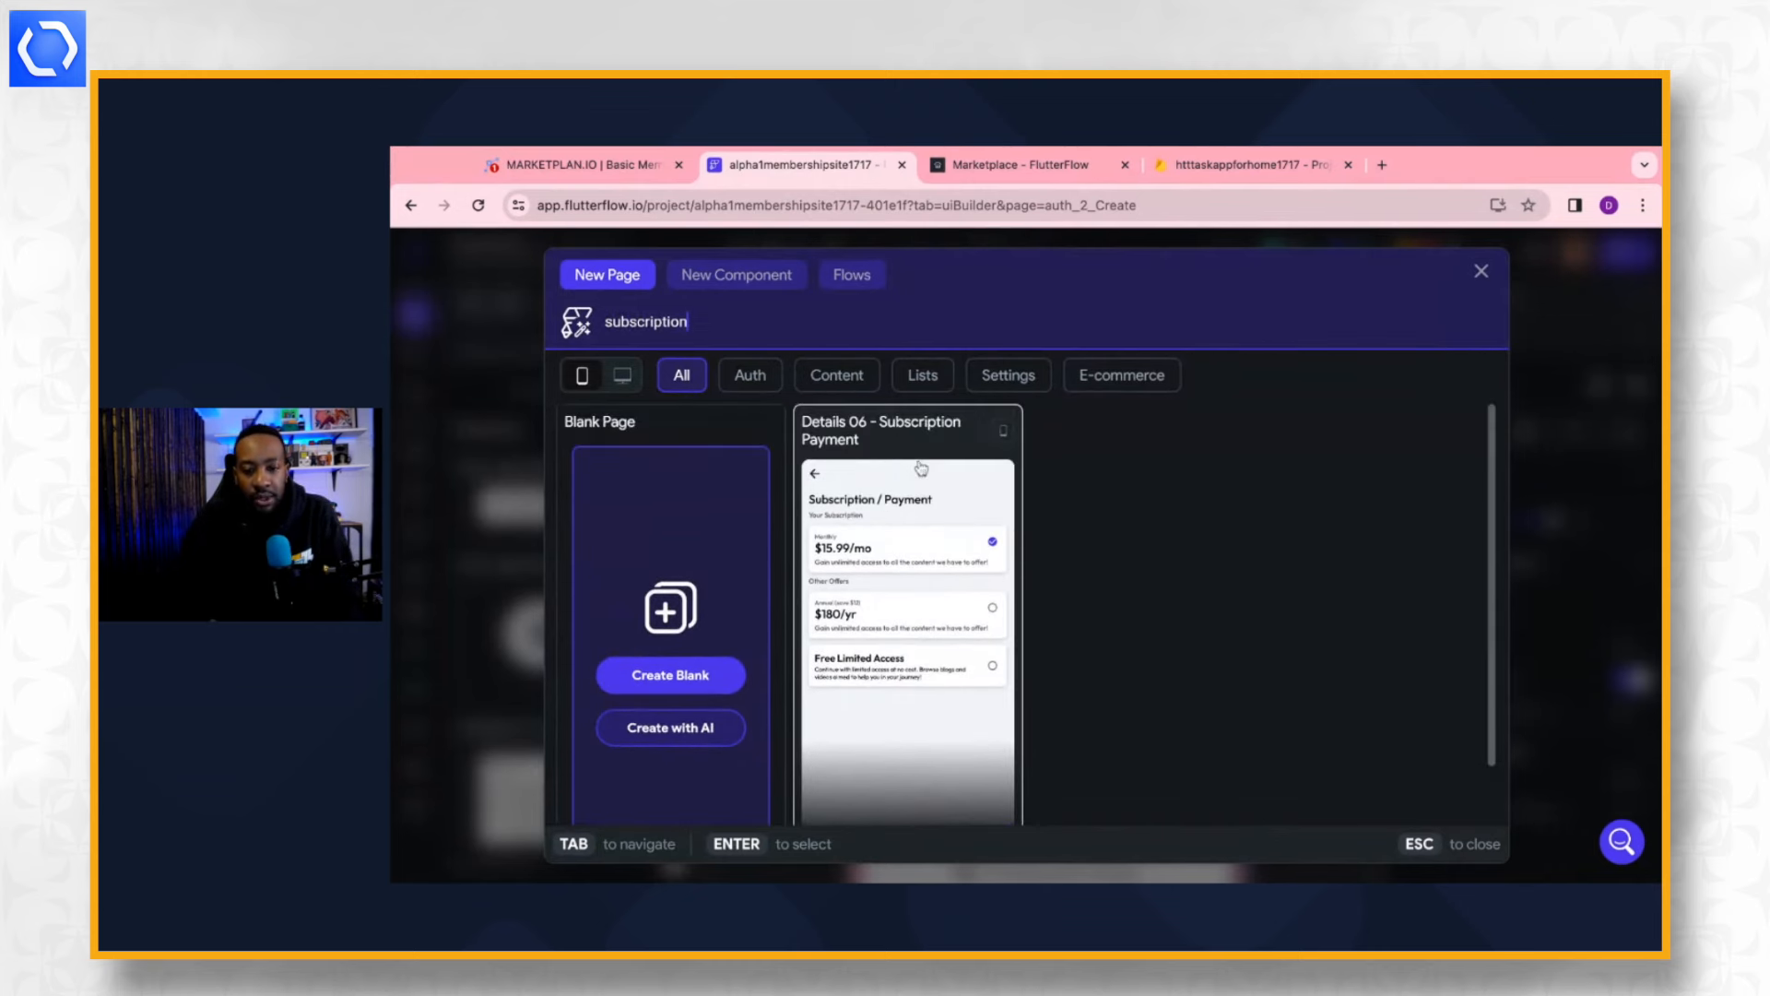
pyautogui.scroll(-1, 921, 469)
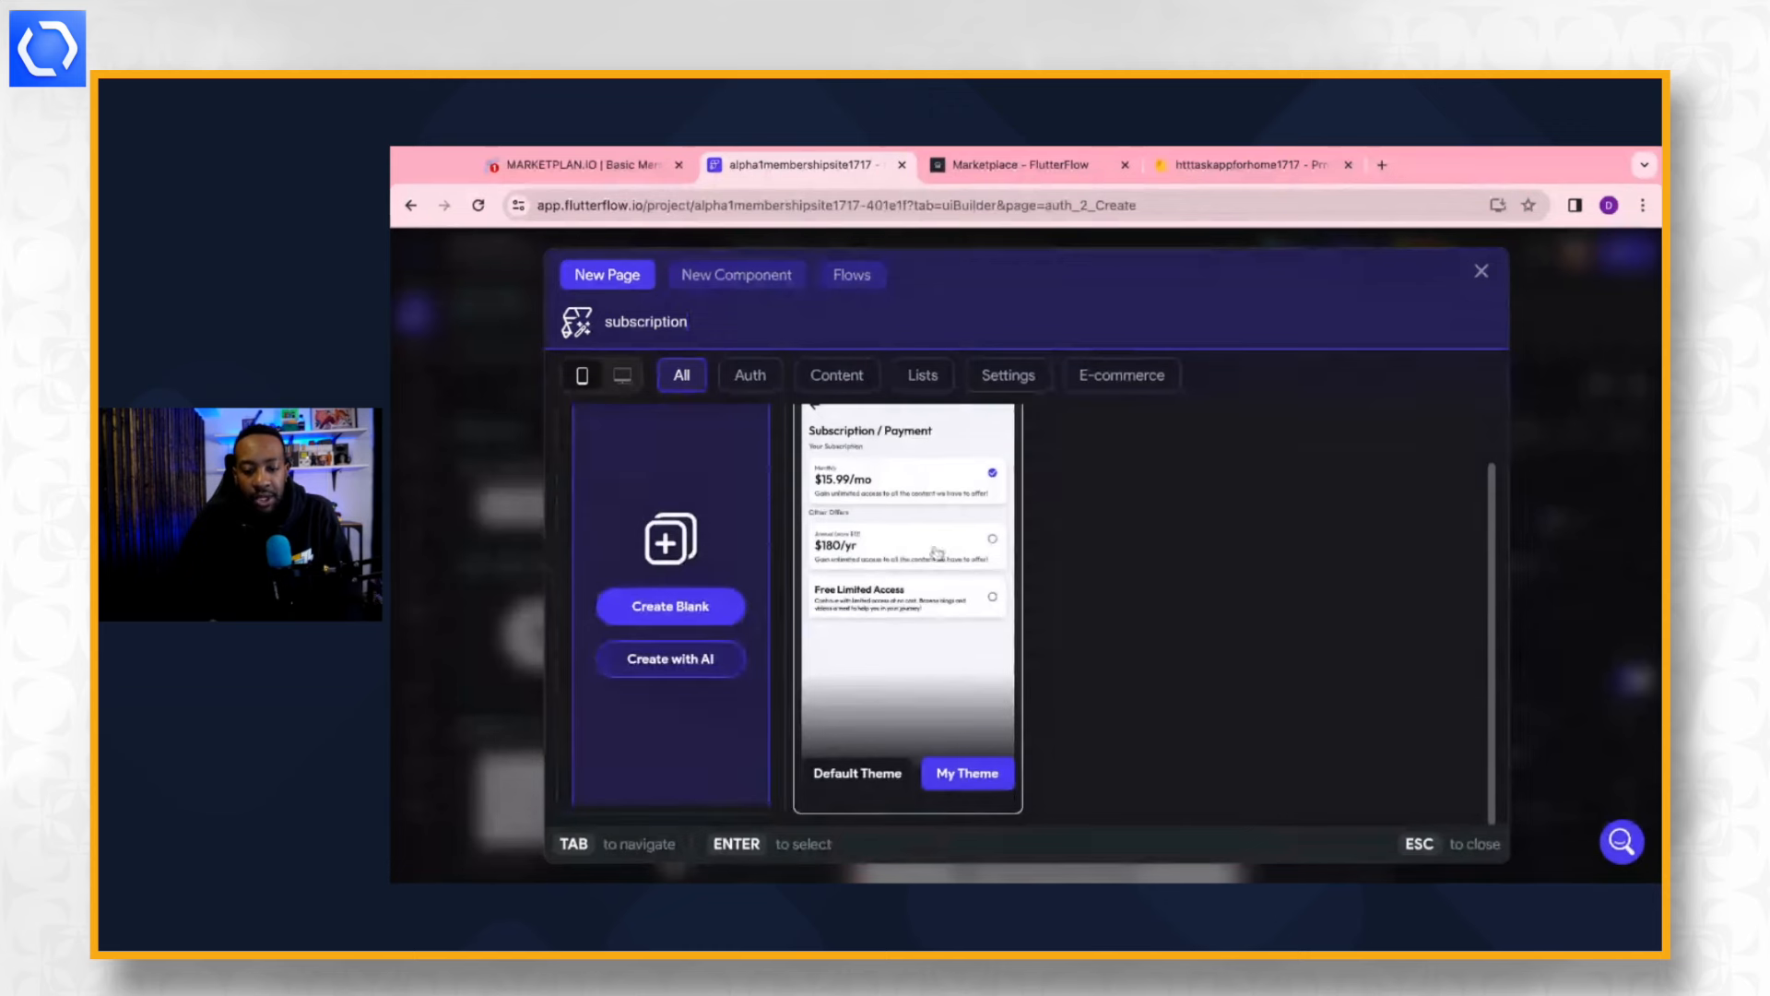
pyautogui.click(965, 779)
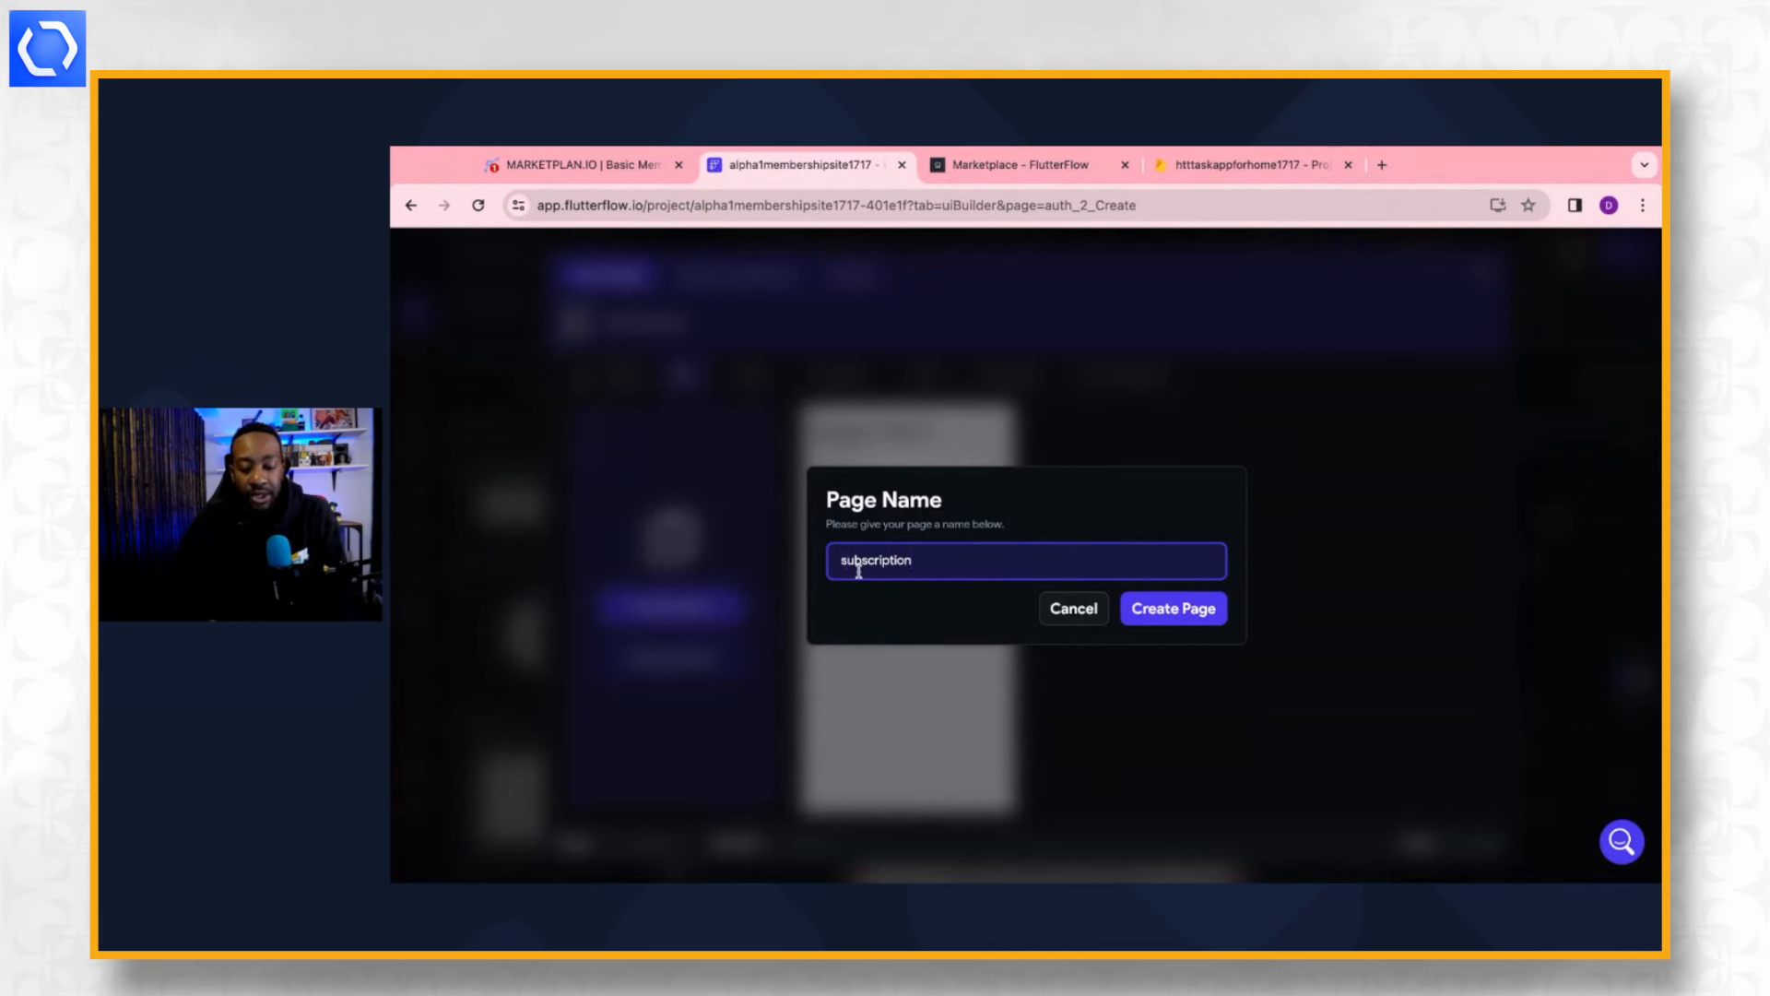
pyautogui.press('BackSpace')
pyautogui.write('S')
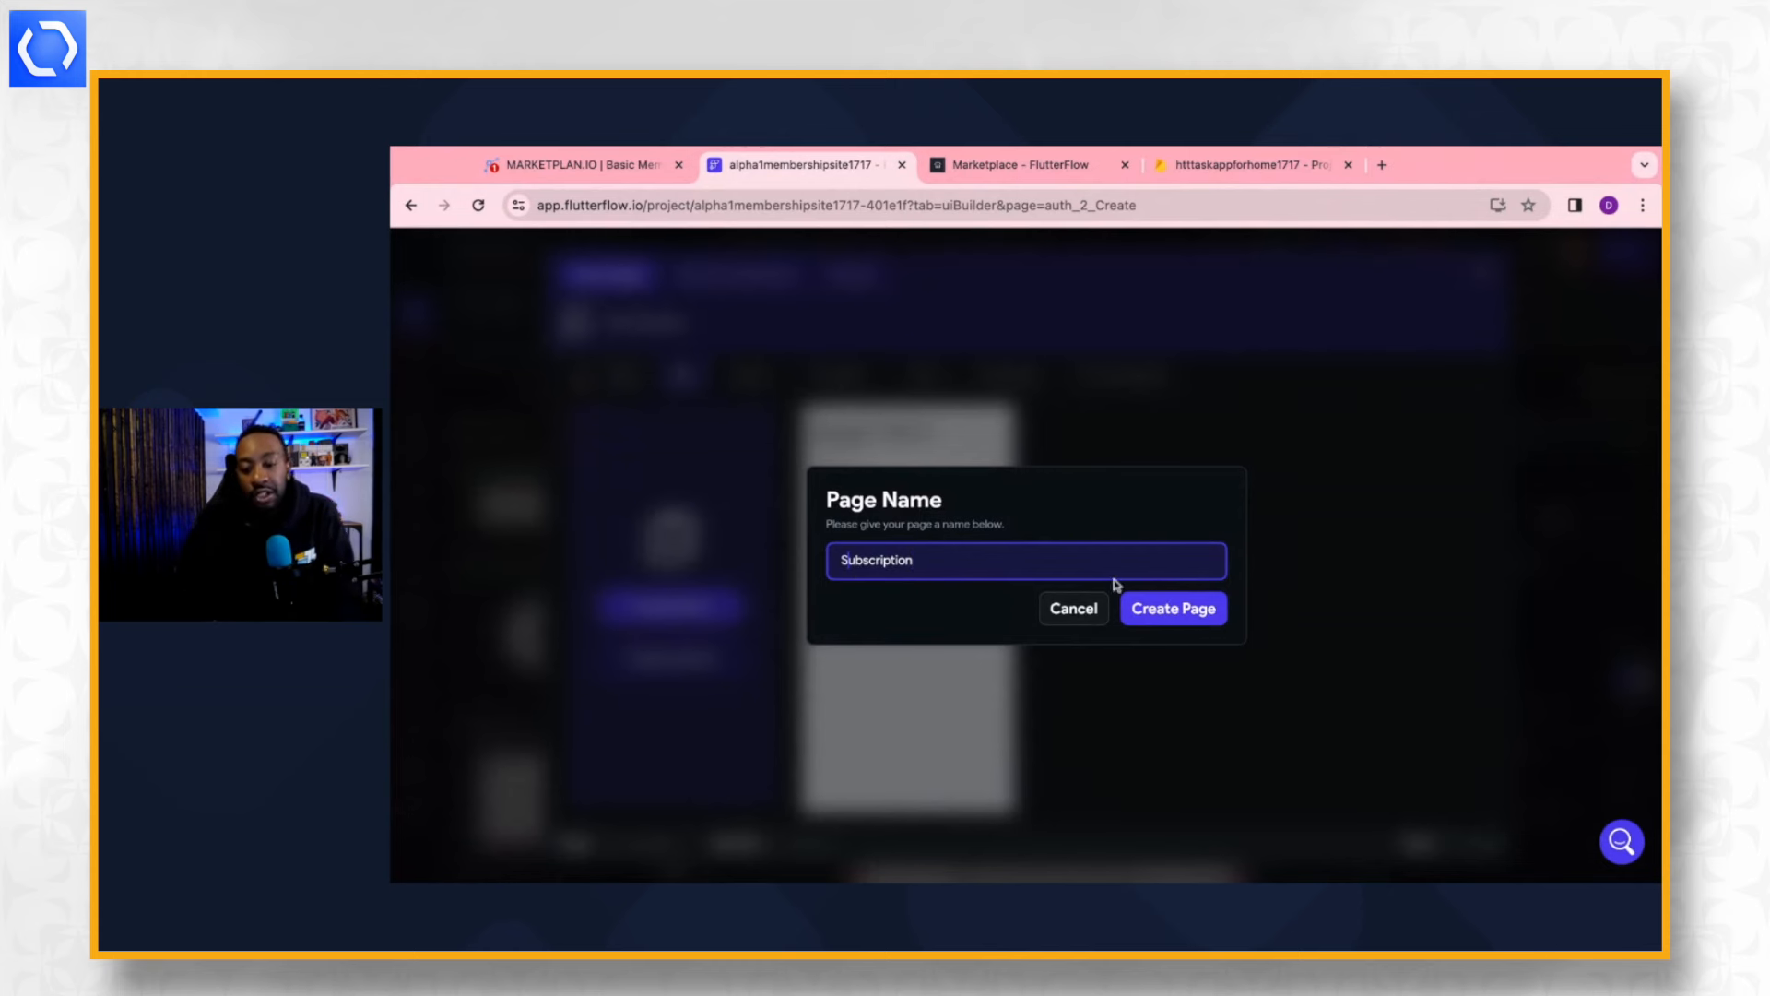
pyautogui.click(1154, 608)
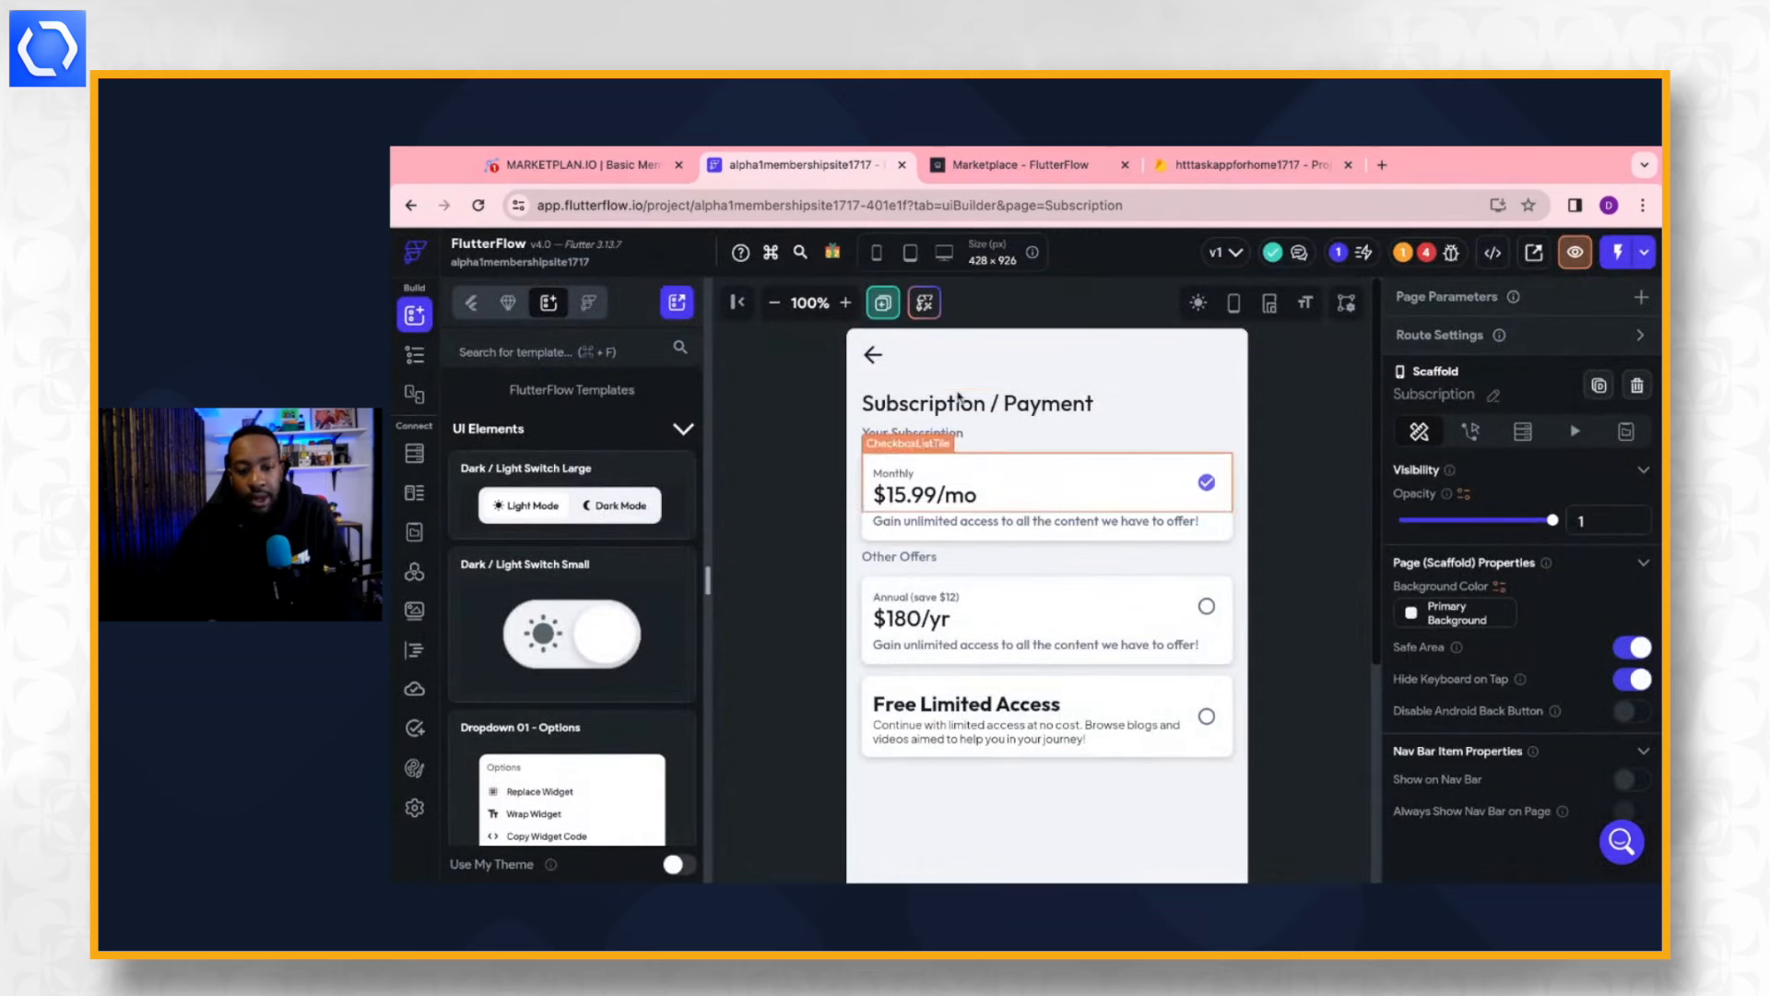
# Look over the whole Subscription page at 90% canvas zoom, down to its Change Plan button and back up.
pyautogui.click(775, 302)
pyautogui.scroll(-3, 938, 611)
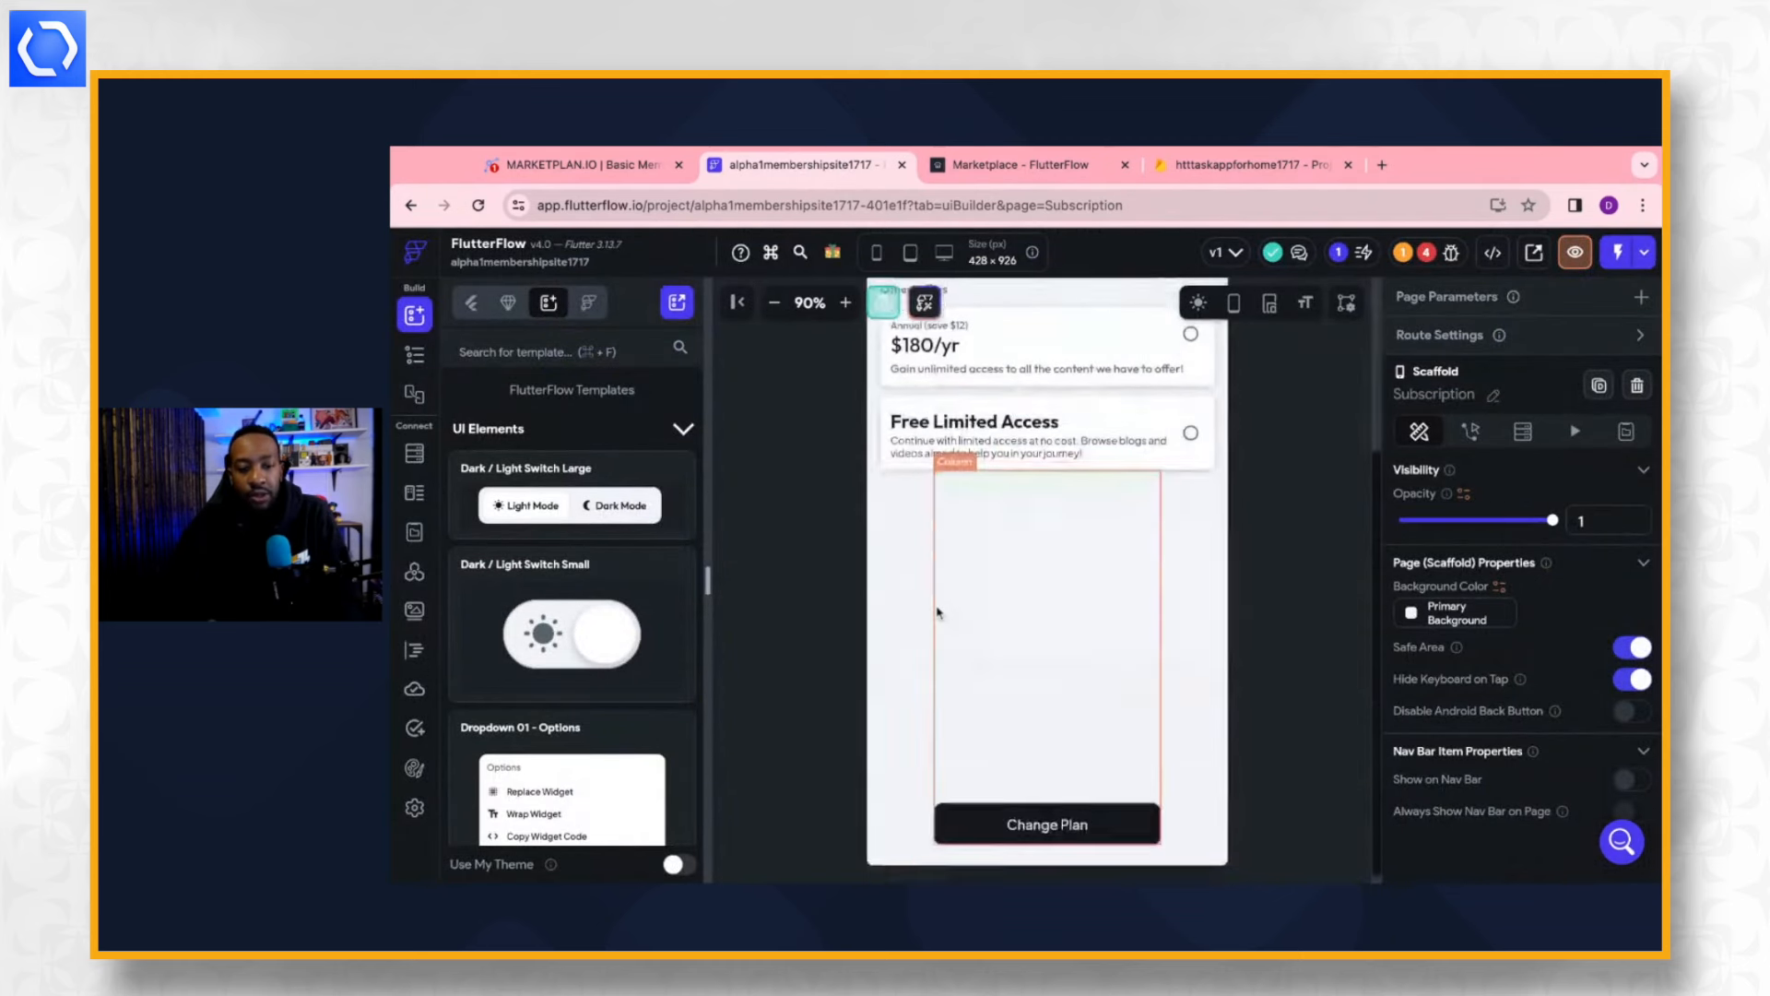
pyautogui.scroll(3, 938, 611)
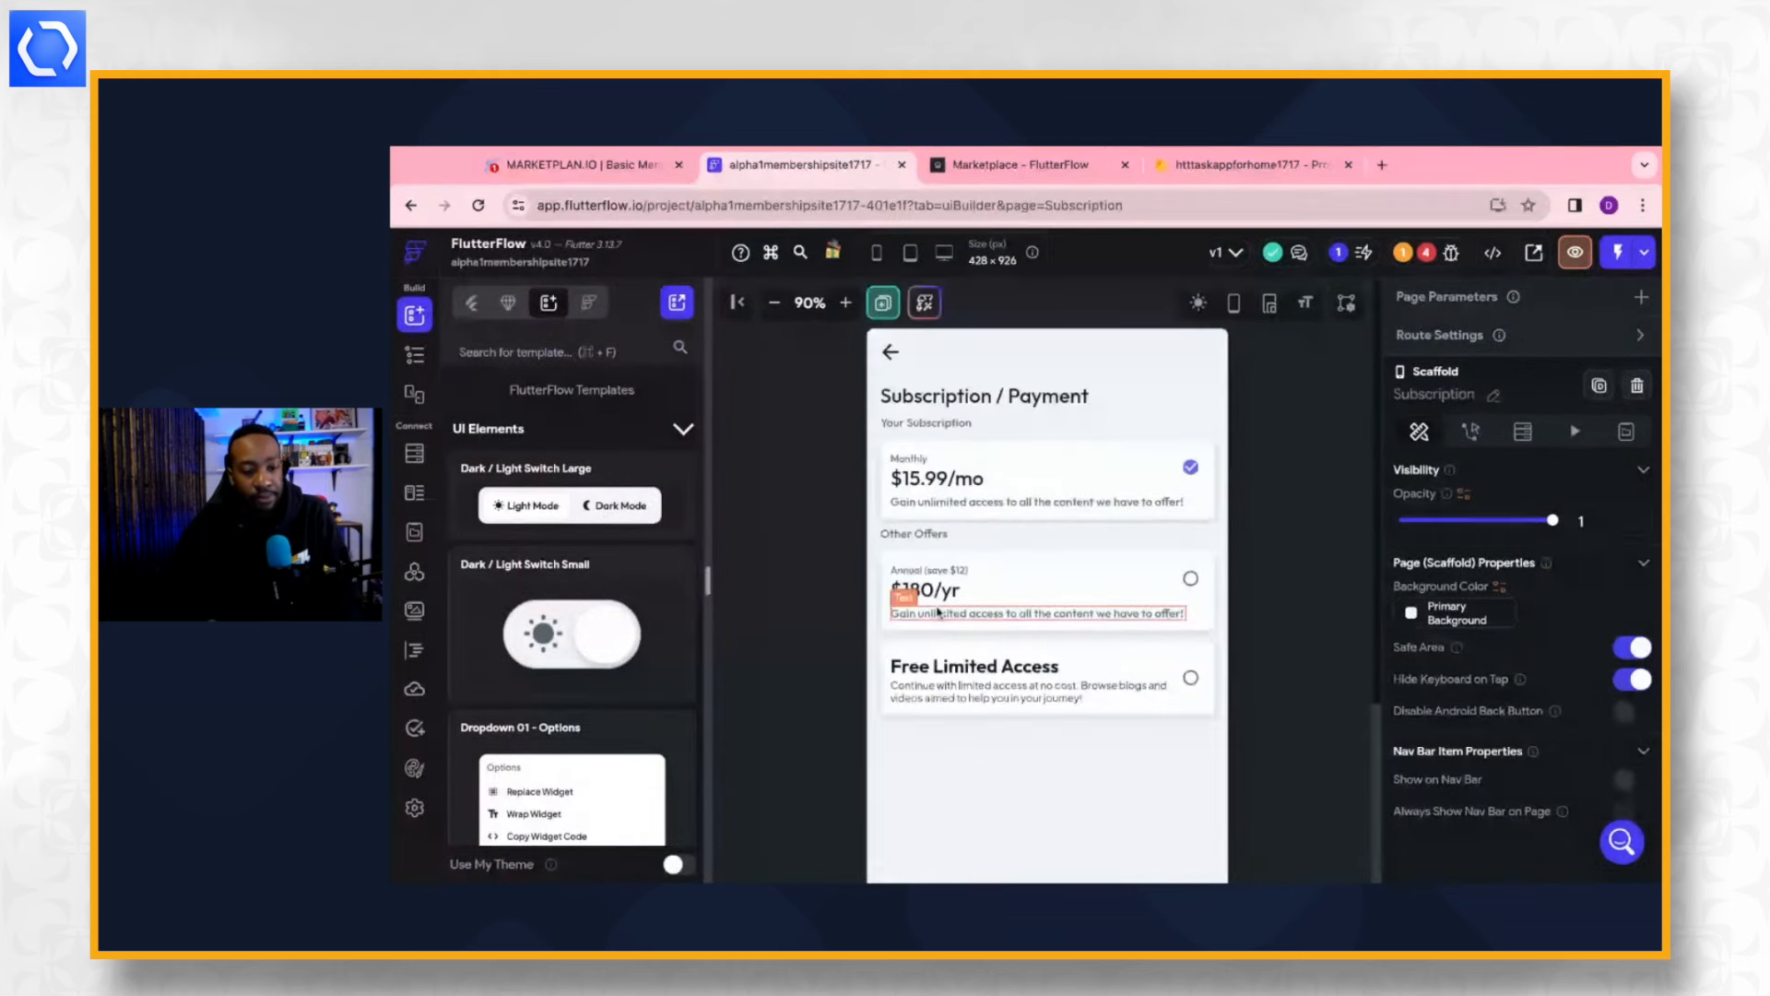
# Move the Subscription page into the AccountProfileCreation folder in an enlarged page list, collapse that folder and expand the pages folder.
pyautogui.click(413, 358)
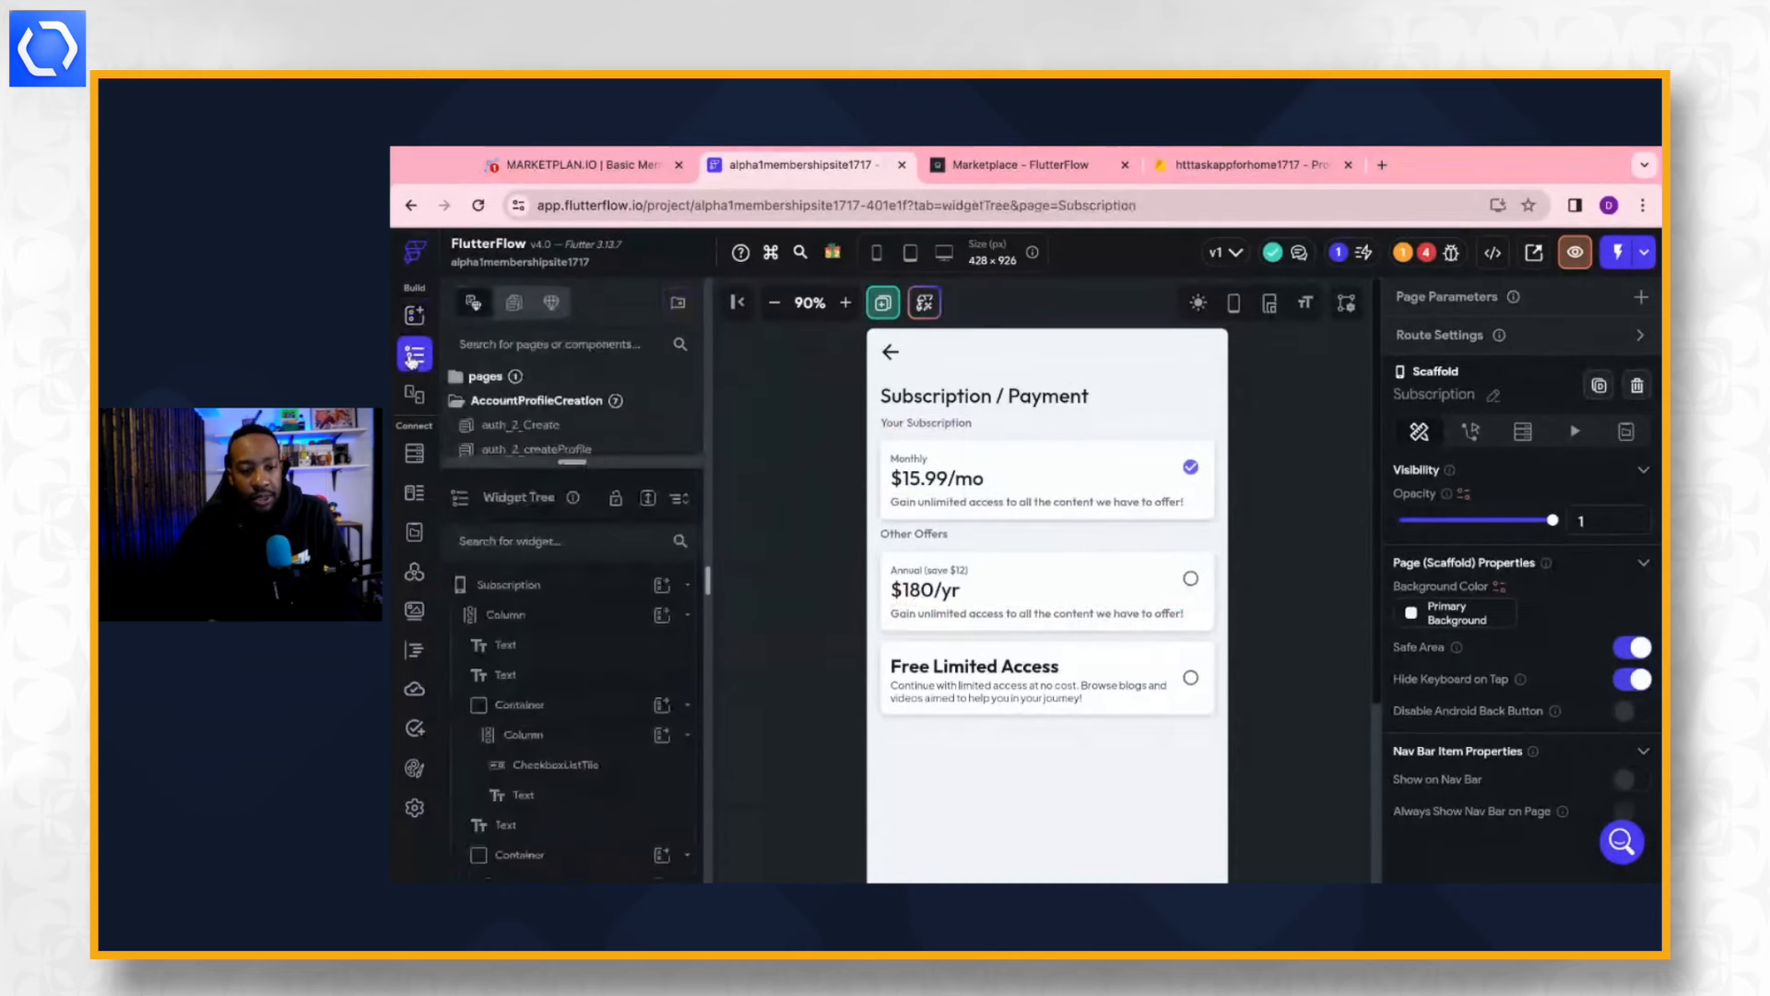
pyautogui.click(571, 457)
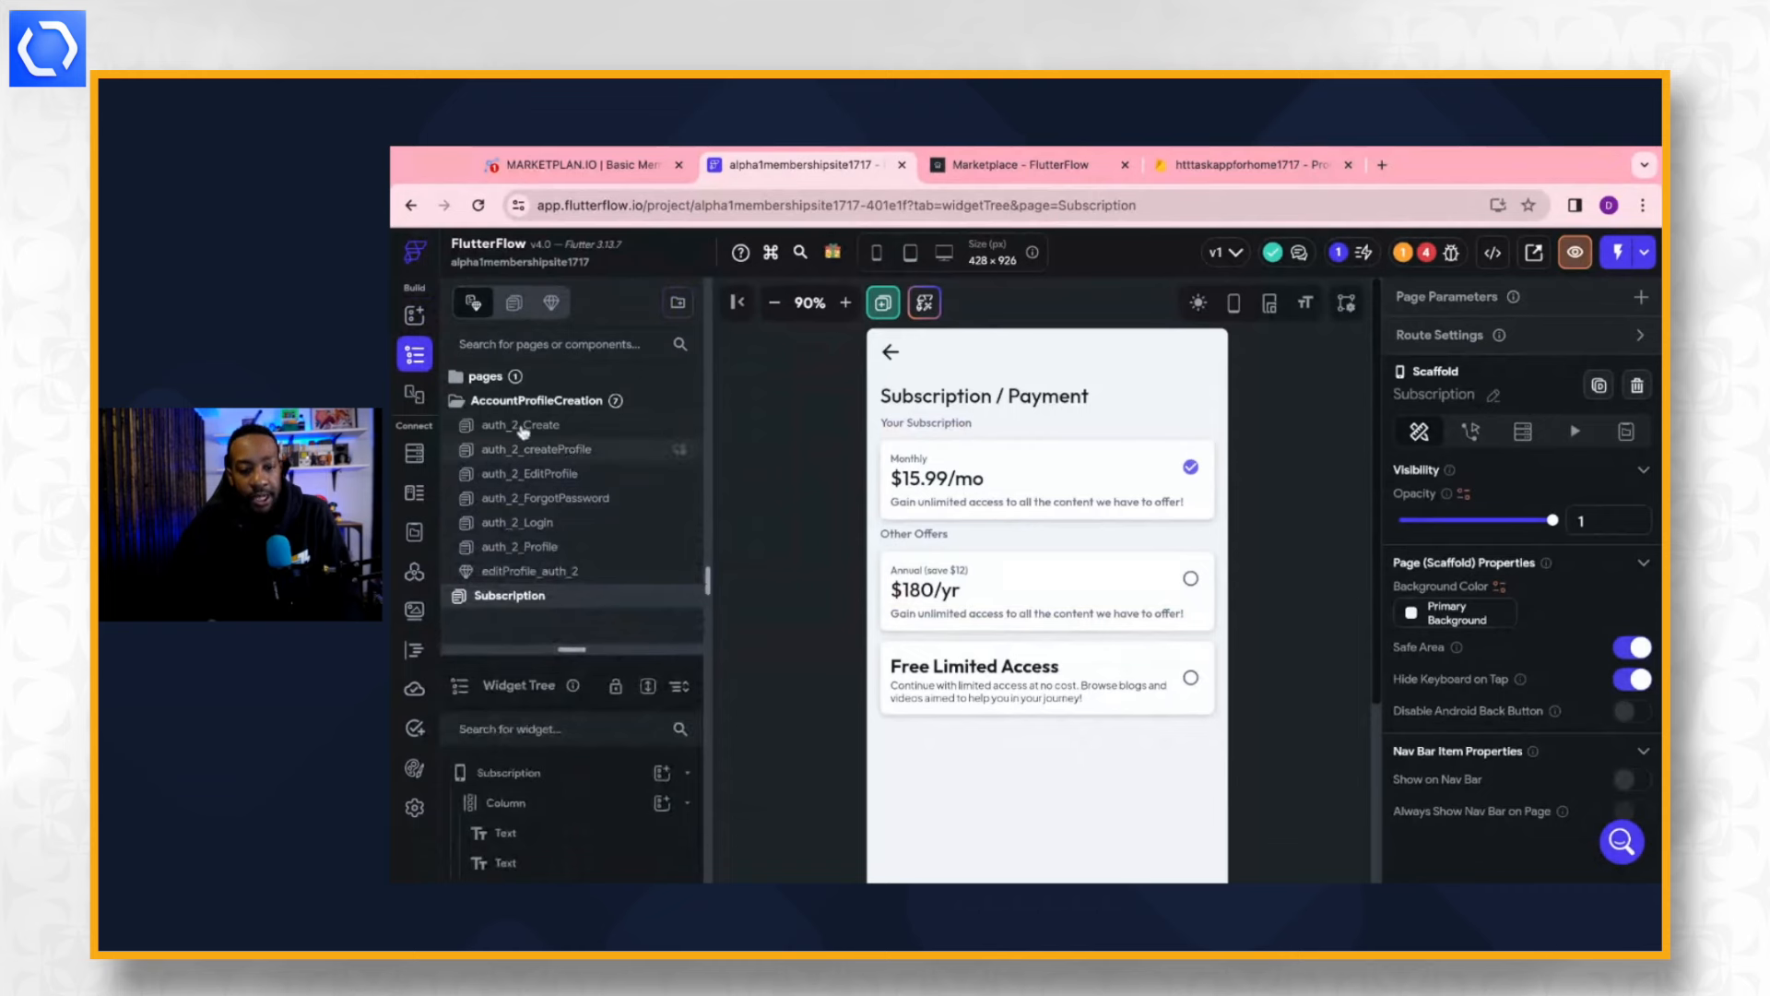
pyautogui.click(456, 401)
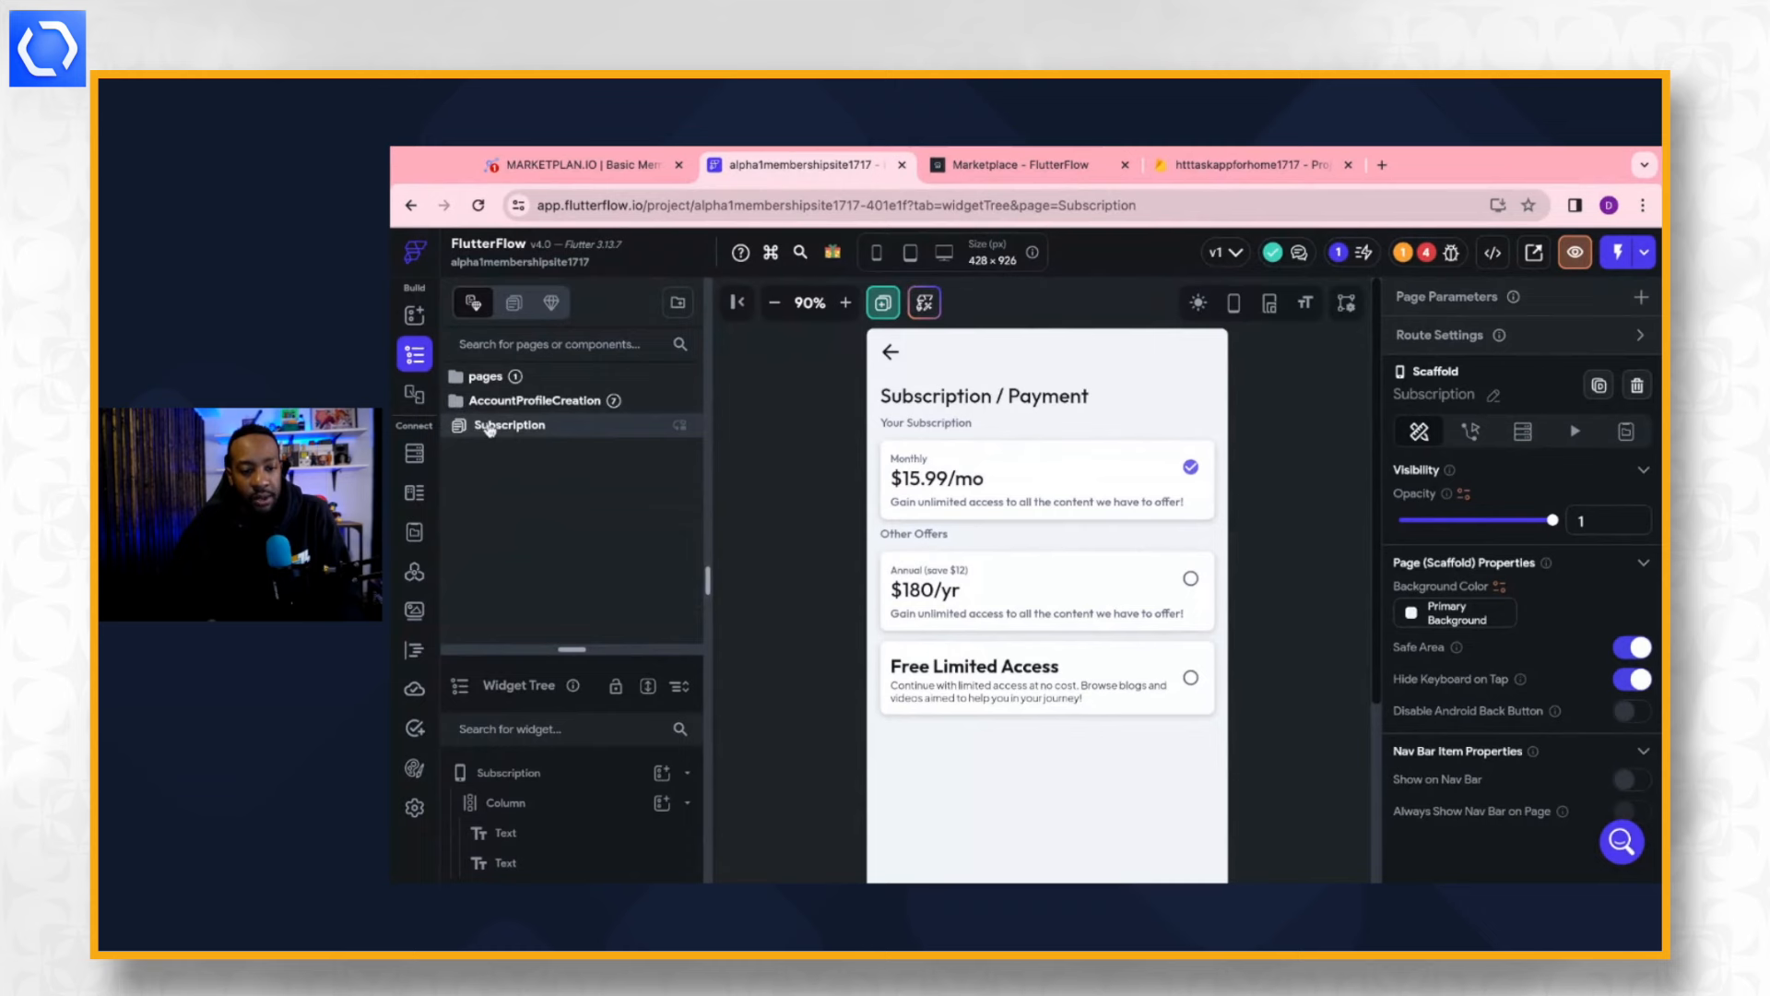
pyautogui.moveTo(488, 429); pyautogui.dragTo(488, 402)
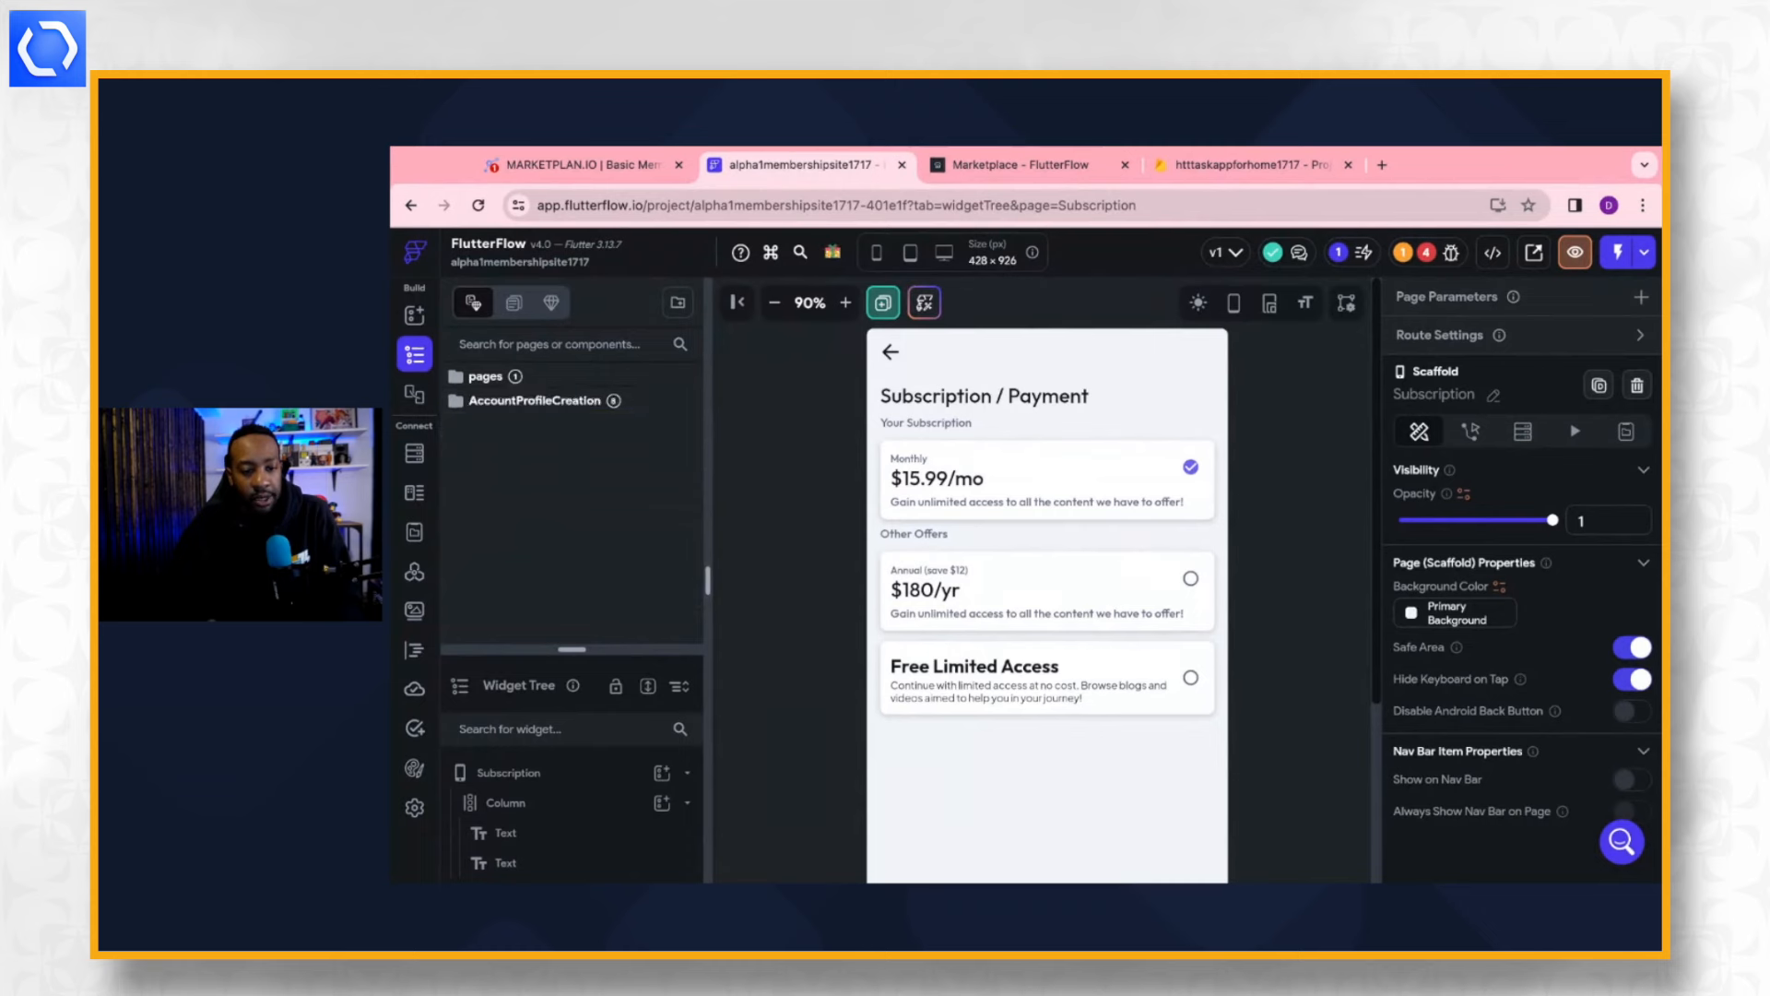
pyautogui.click(489, 406)
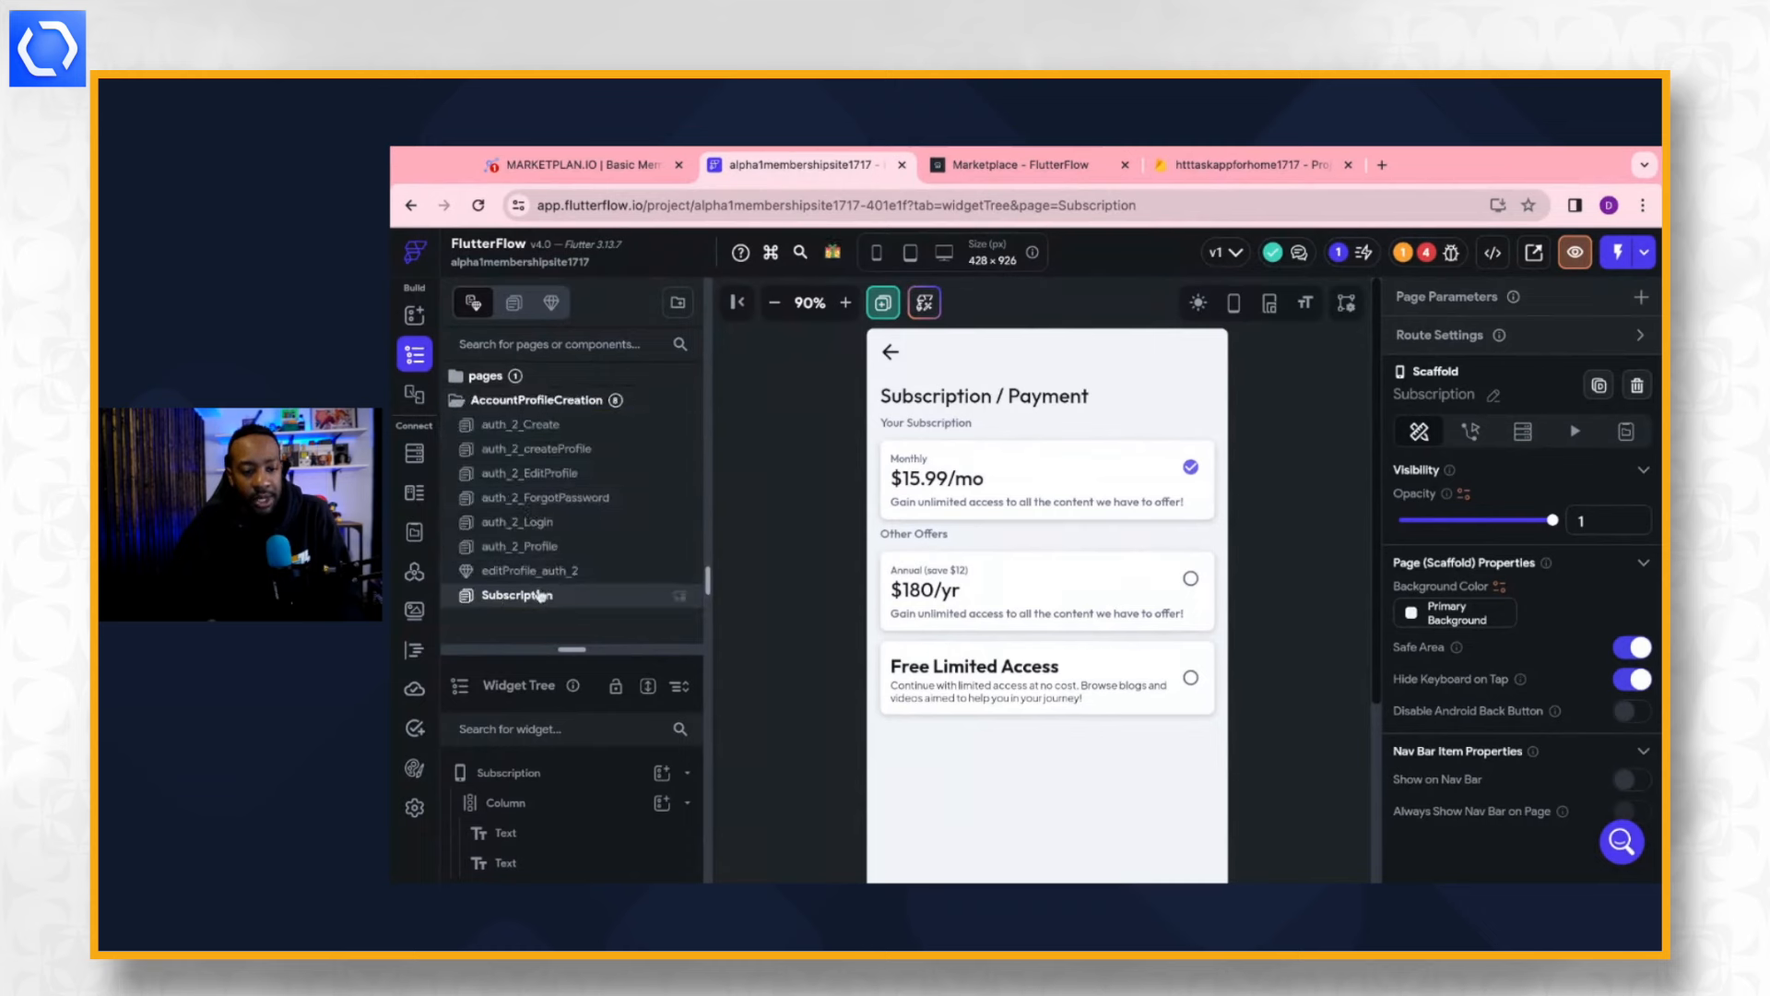
pyautogui.click(499, 395)
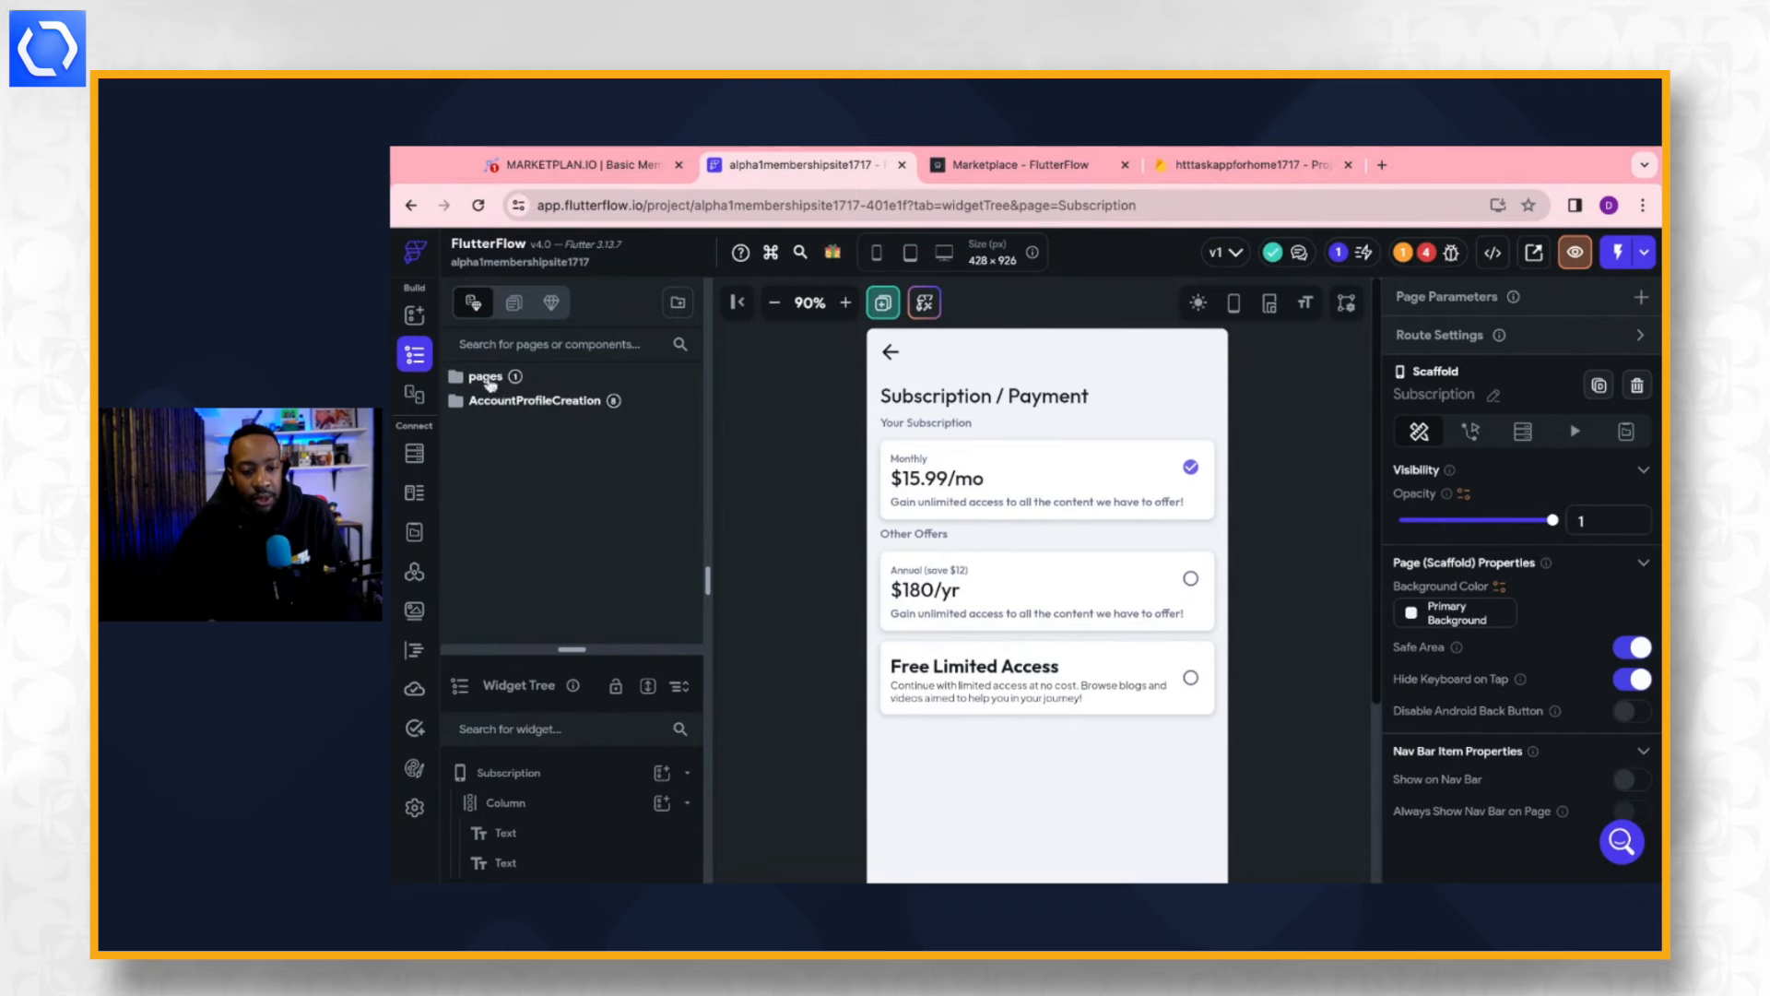
pyautogui.click(489, 384)
pyautogui.click(490, 384)
pyautogui.click(486, 377)
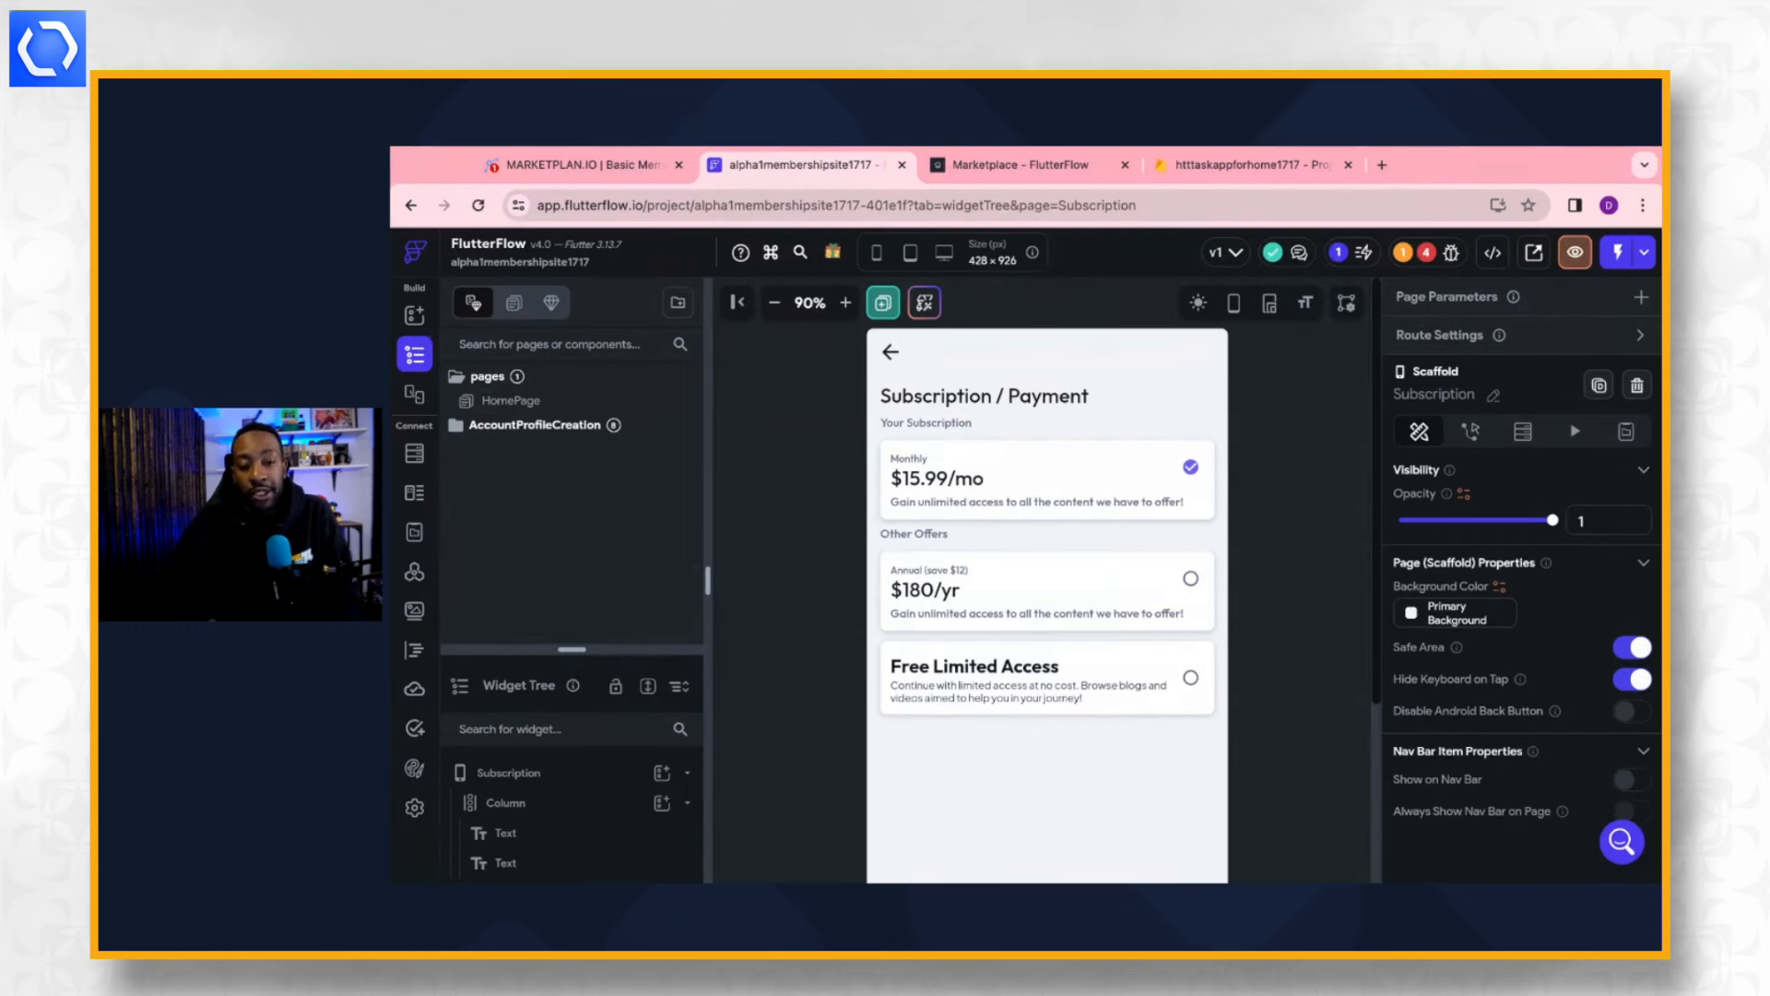
# Search the new-page templates for "warning" and clear the search.
pyautogui.click(882, 304)
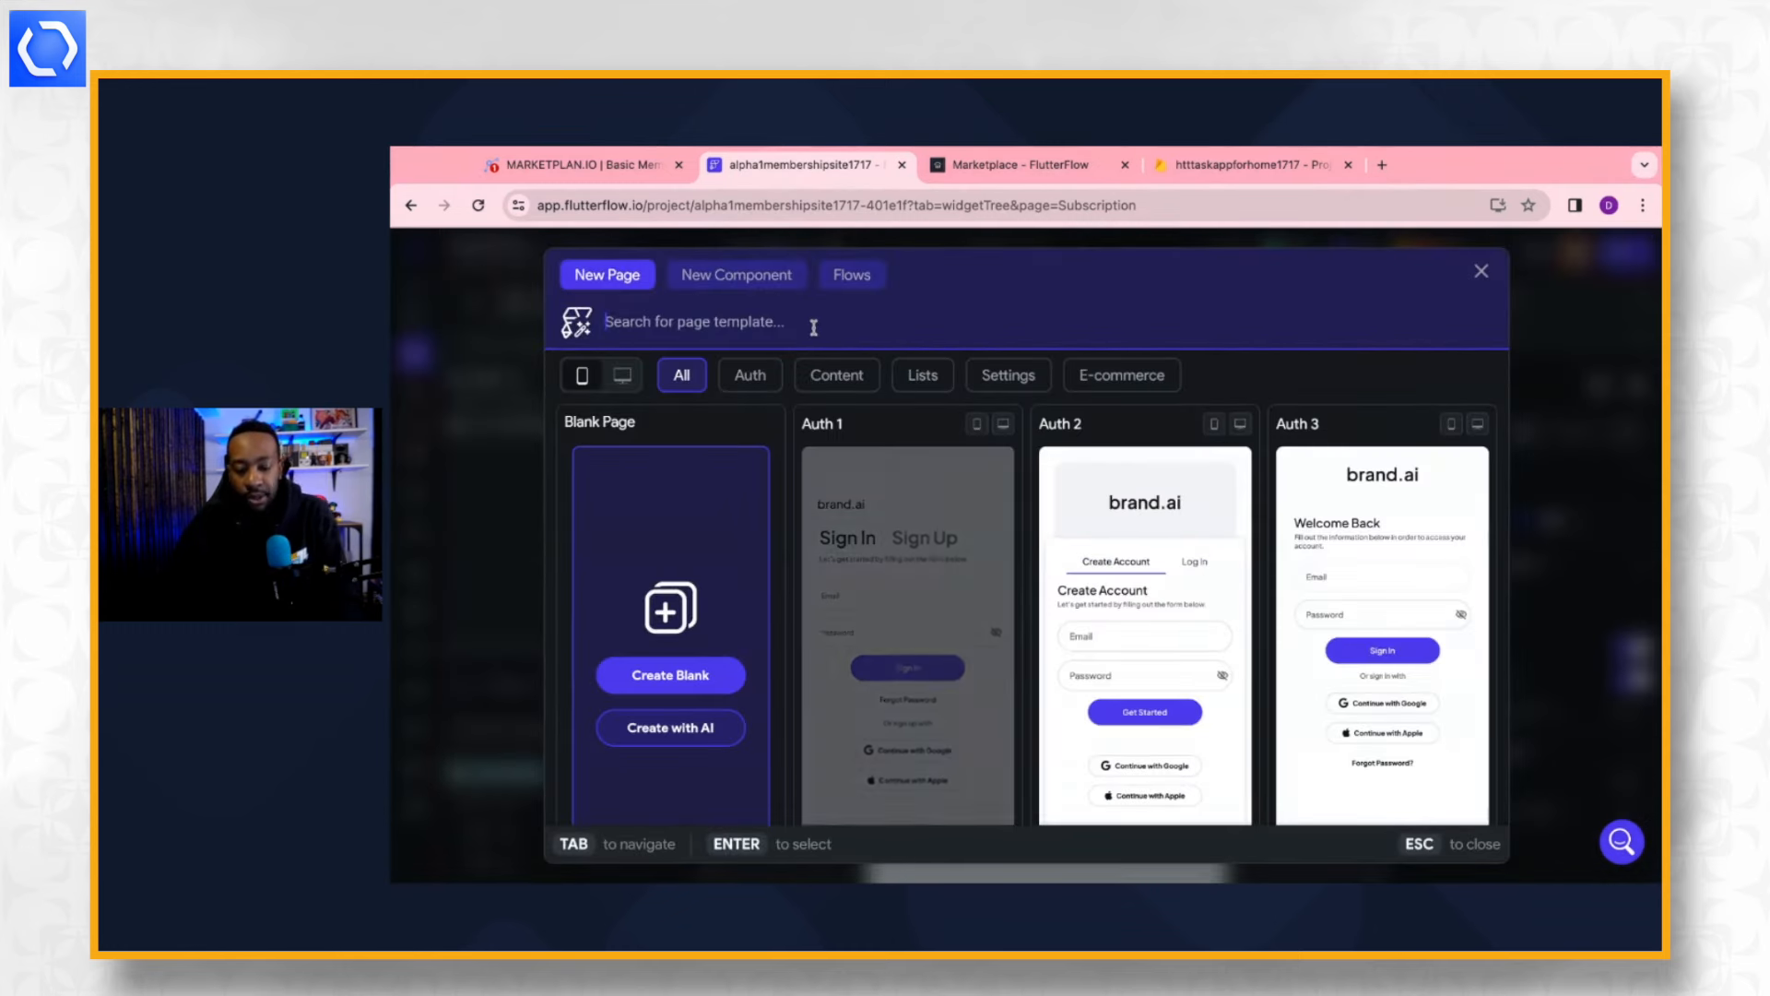
pyautogui.write('warning')
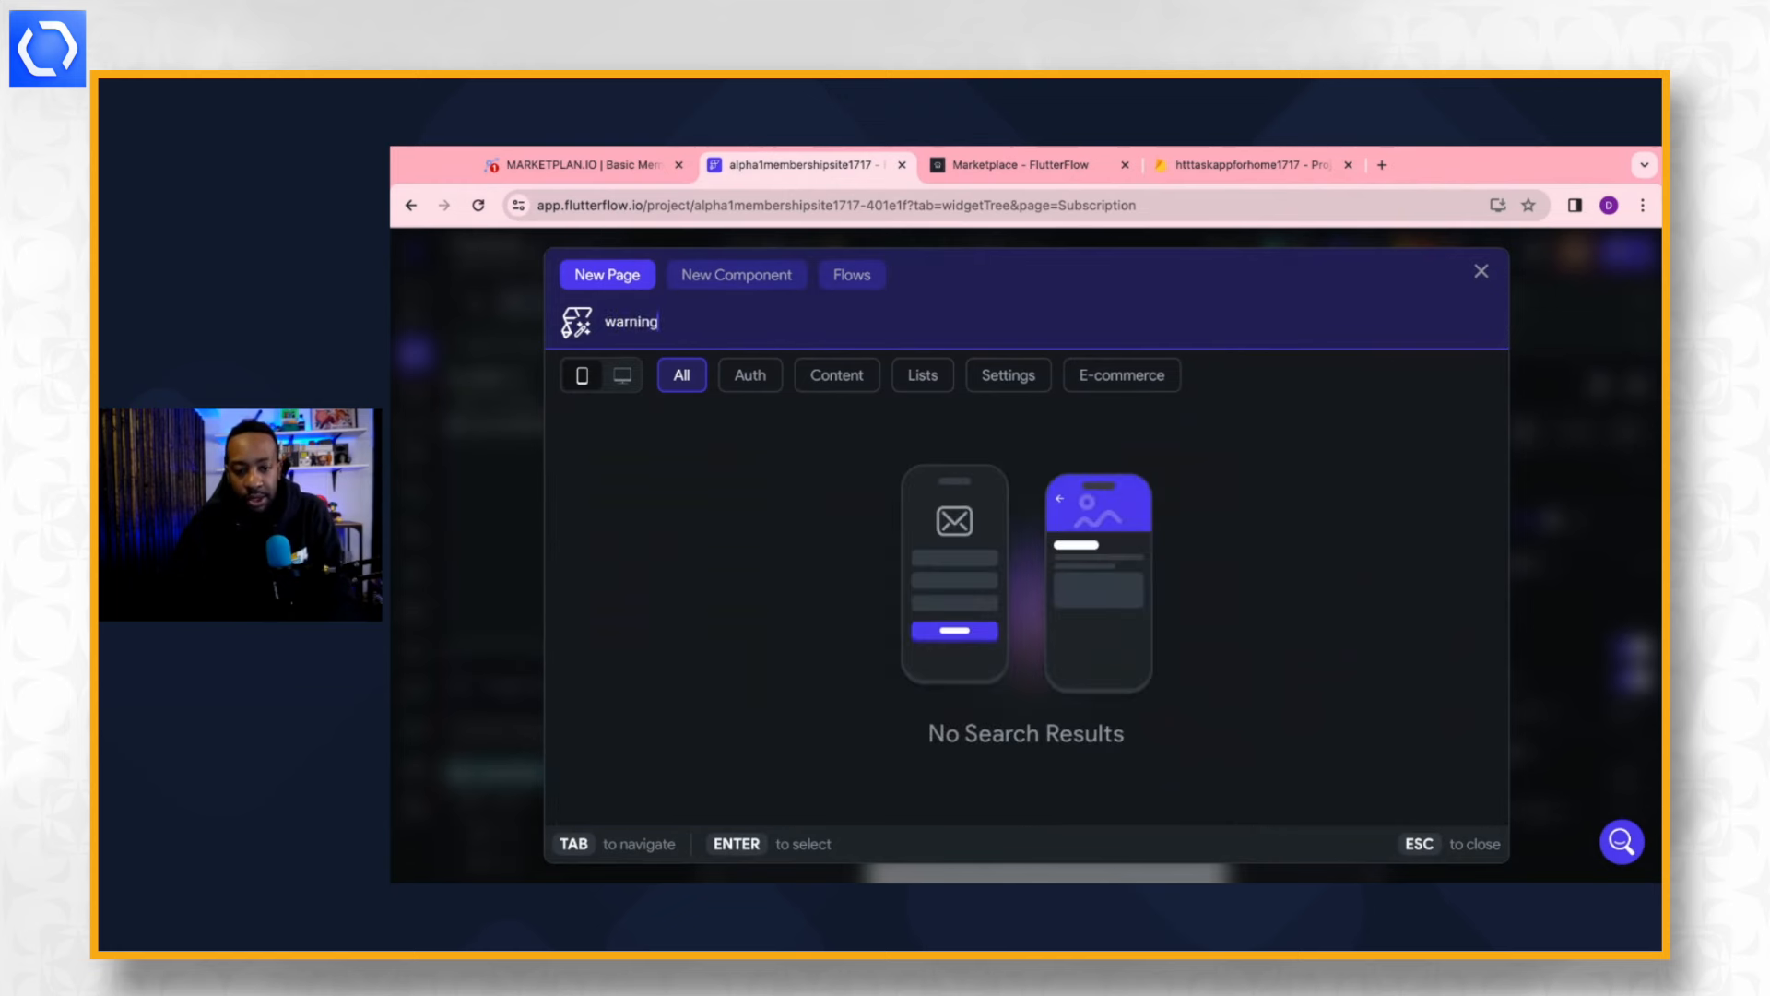
pyautogui.press('BackSpace')
pyautogui.press('BackSpace')
pyautogui.press('BackSpace')
pyautogui.press('BackSpace')
pyautogui.press('BackSpace')
pyautogui.press('BackSpace')
pyautogui.press('BackSpace')
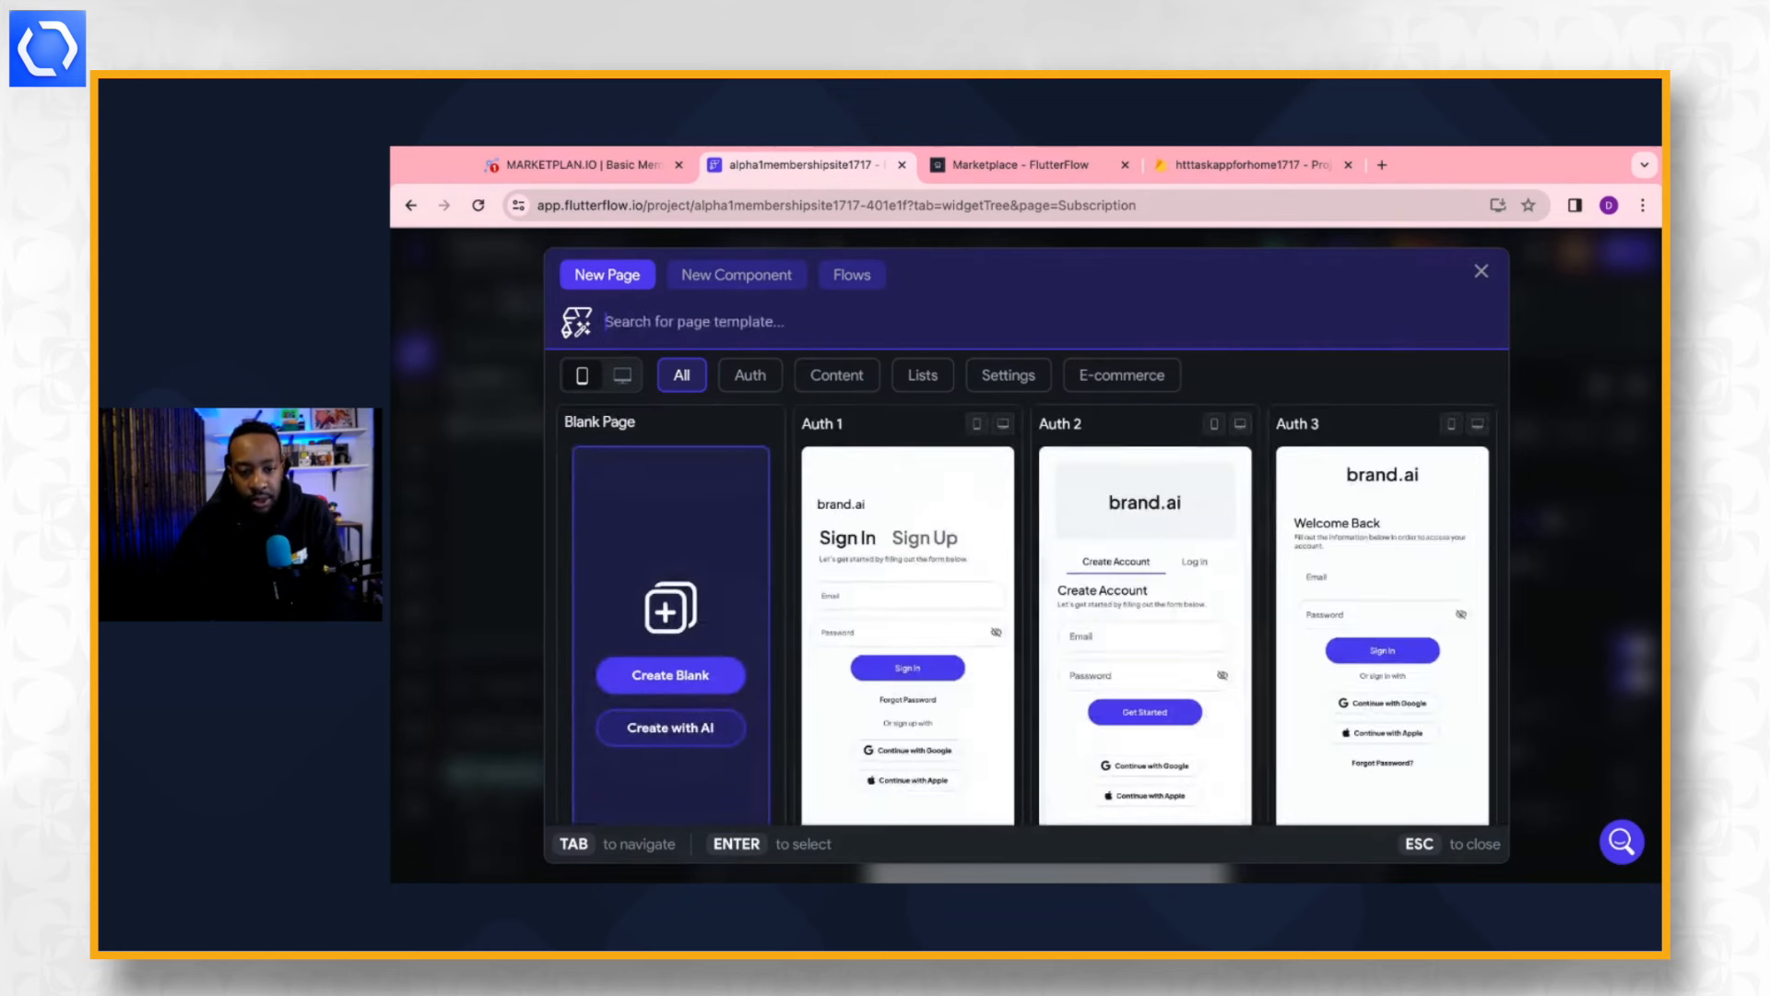
# Search the page templates for "error", clear the search, browse the unfiltered templates and close the gallery.
pyautogui.write('error')
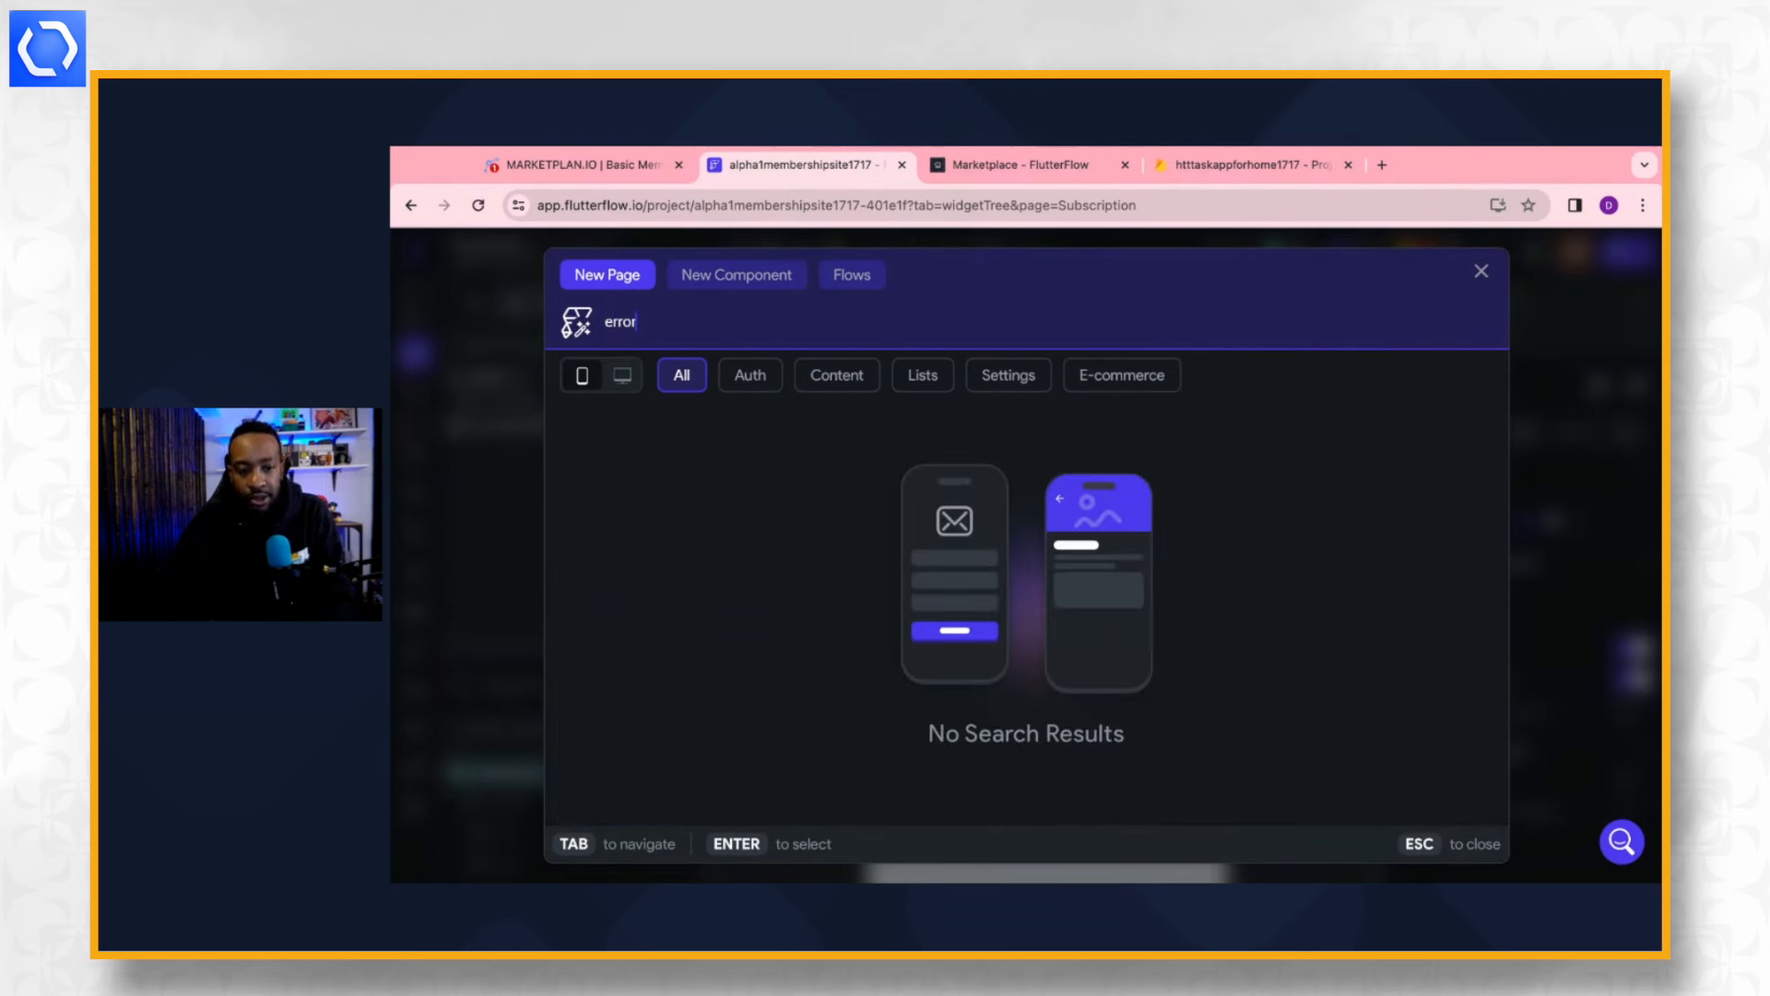
pyautogui.press('BackSpace')
pyautogui.press('BackSpace')
pyautogui.press('BackSpace')
pyautogui.press('BackSpace')
pyautogui.press('BackSpace')
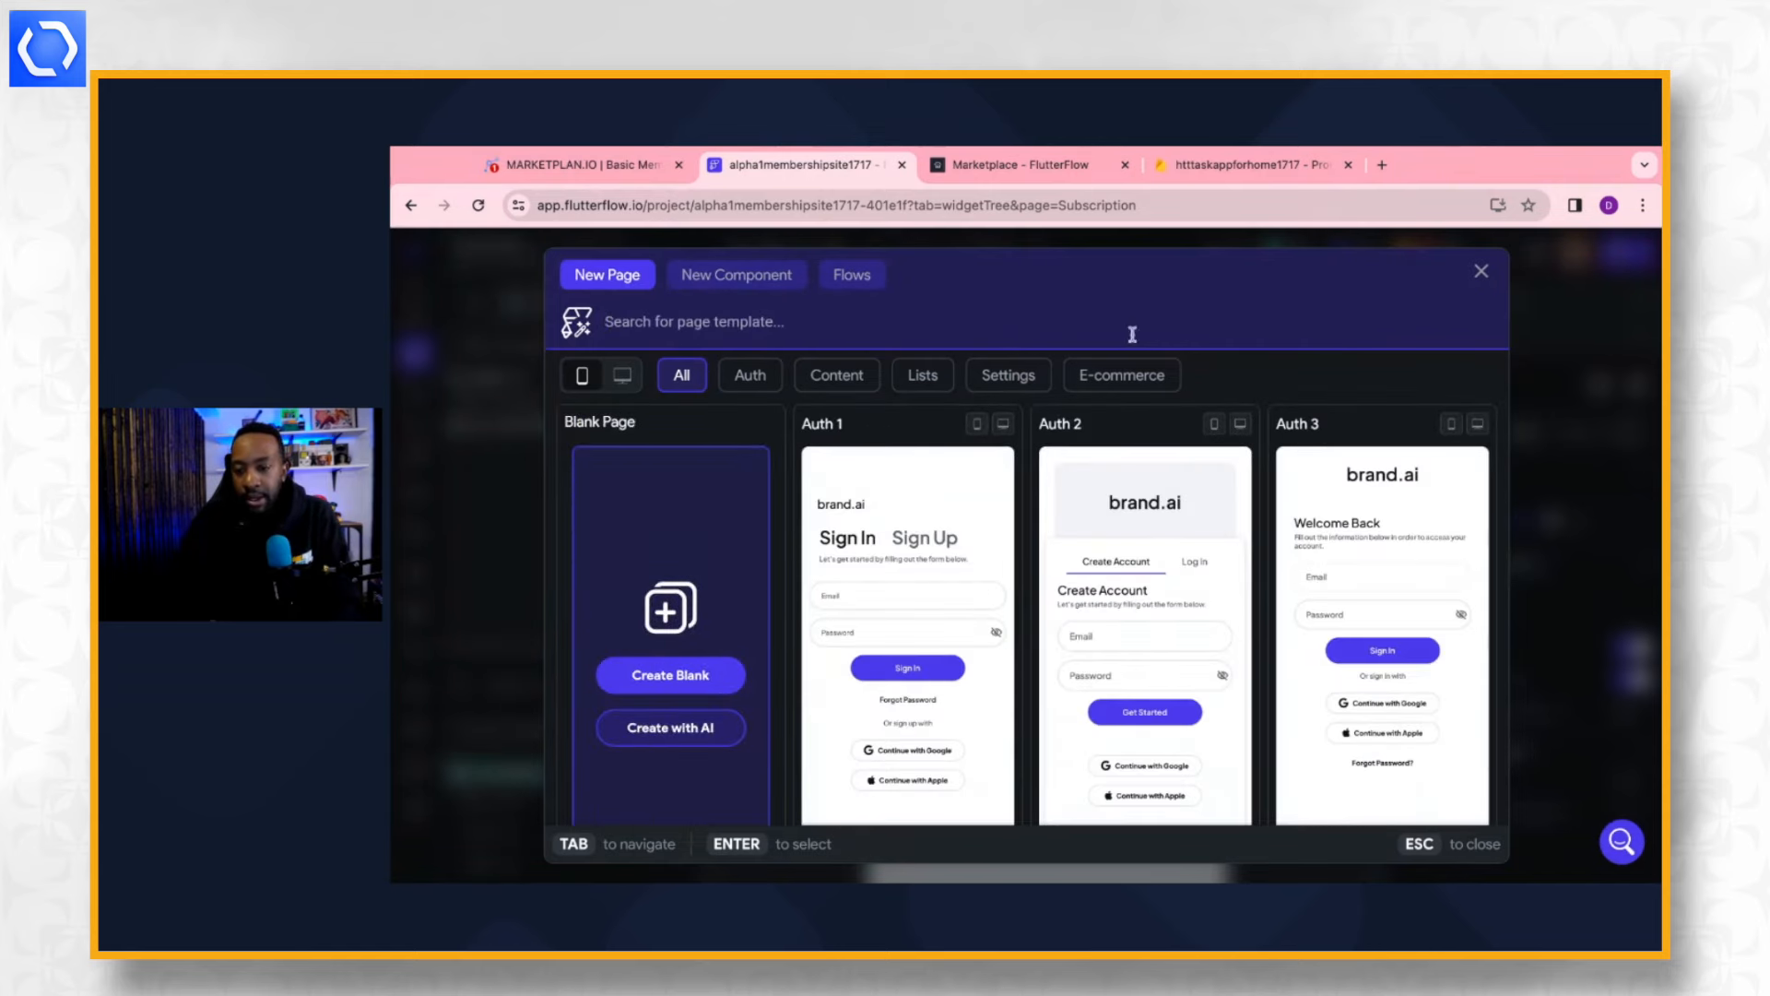
pyautogui.scroll(-3, 950, 697)
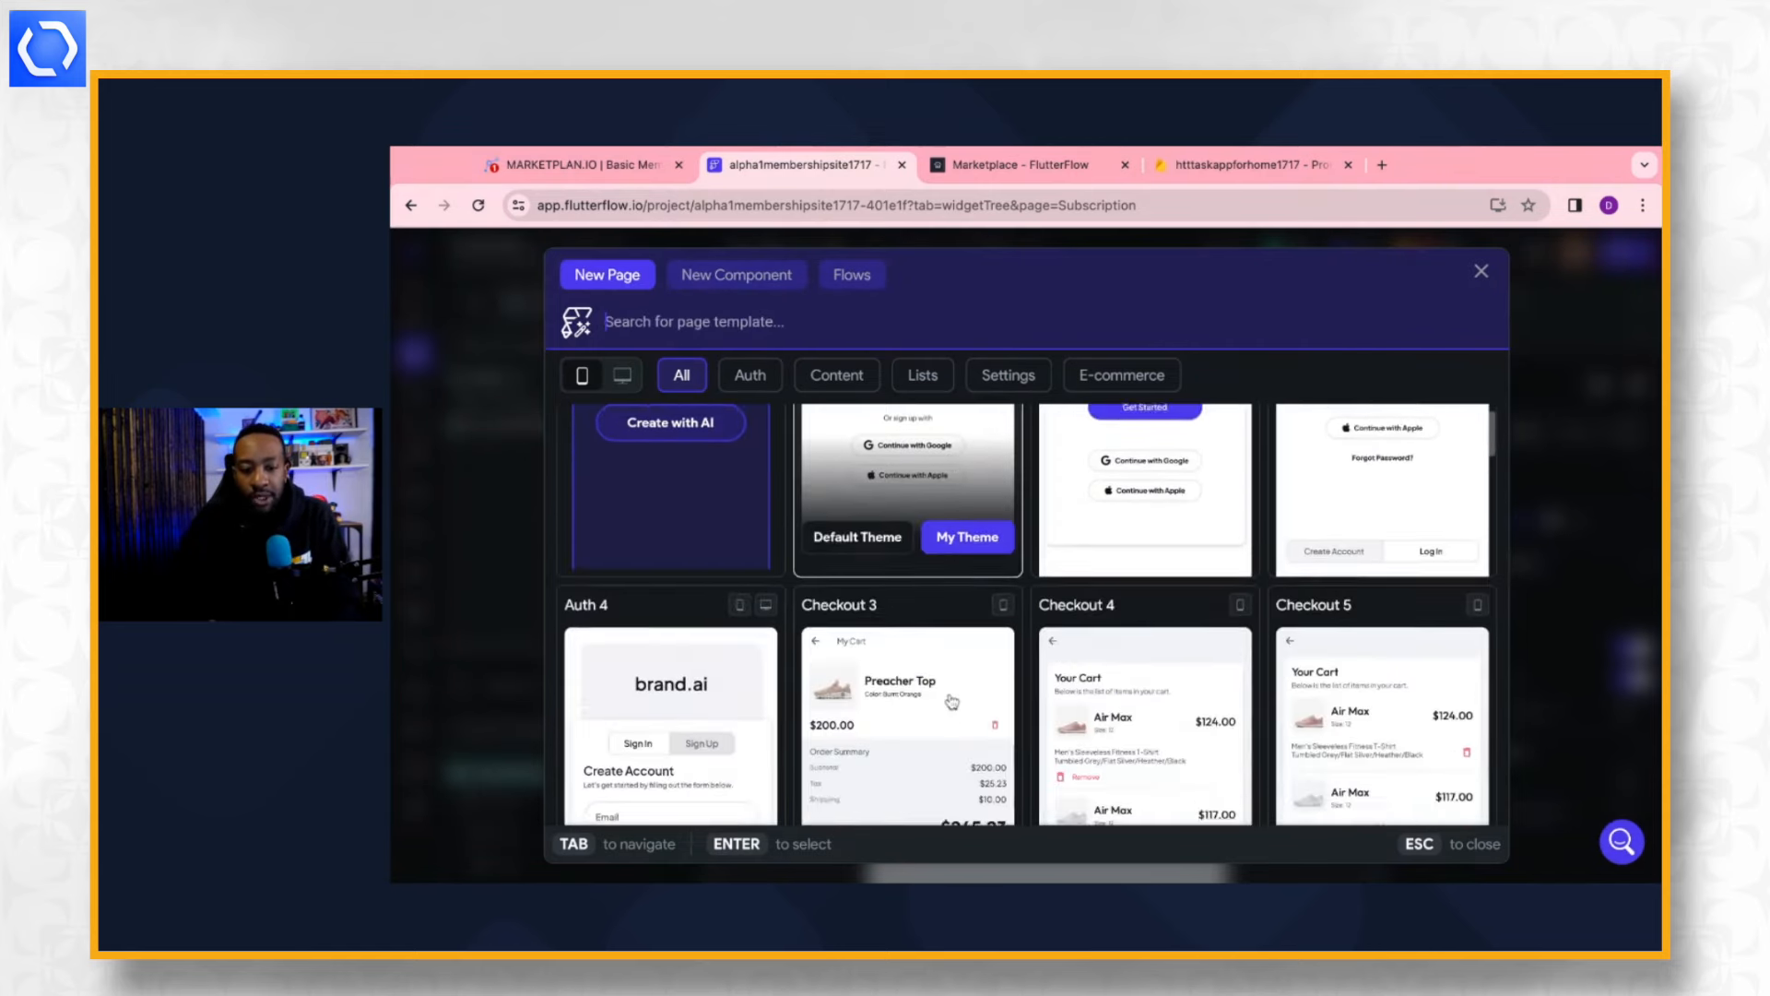
pyautogui.scroll(3, 953, 703)
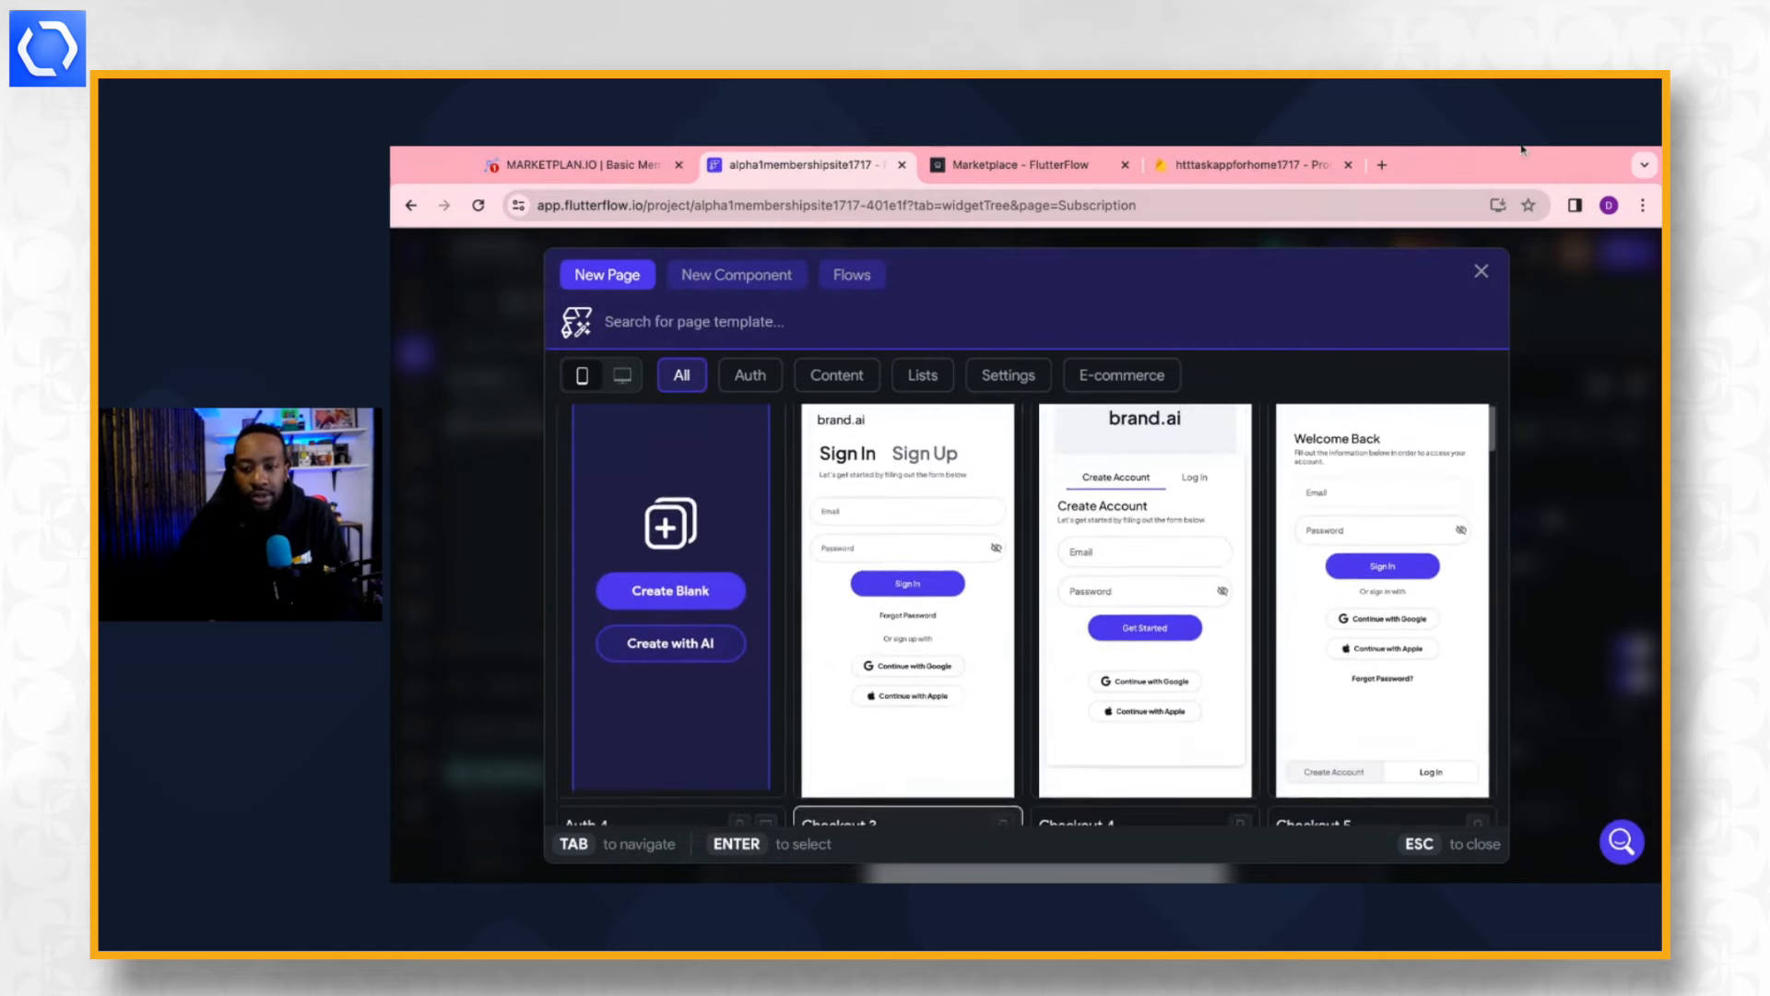
pyautogui.click(1482, 270)
# Open the AI page generator, read the Plan and Frontend notes in MarketPlan's Basic Membership plan, and return to FlutterFlow.
pyautogui.click(925, 304)
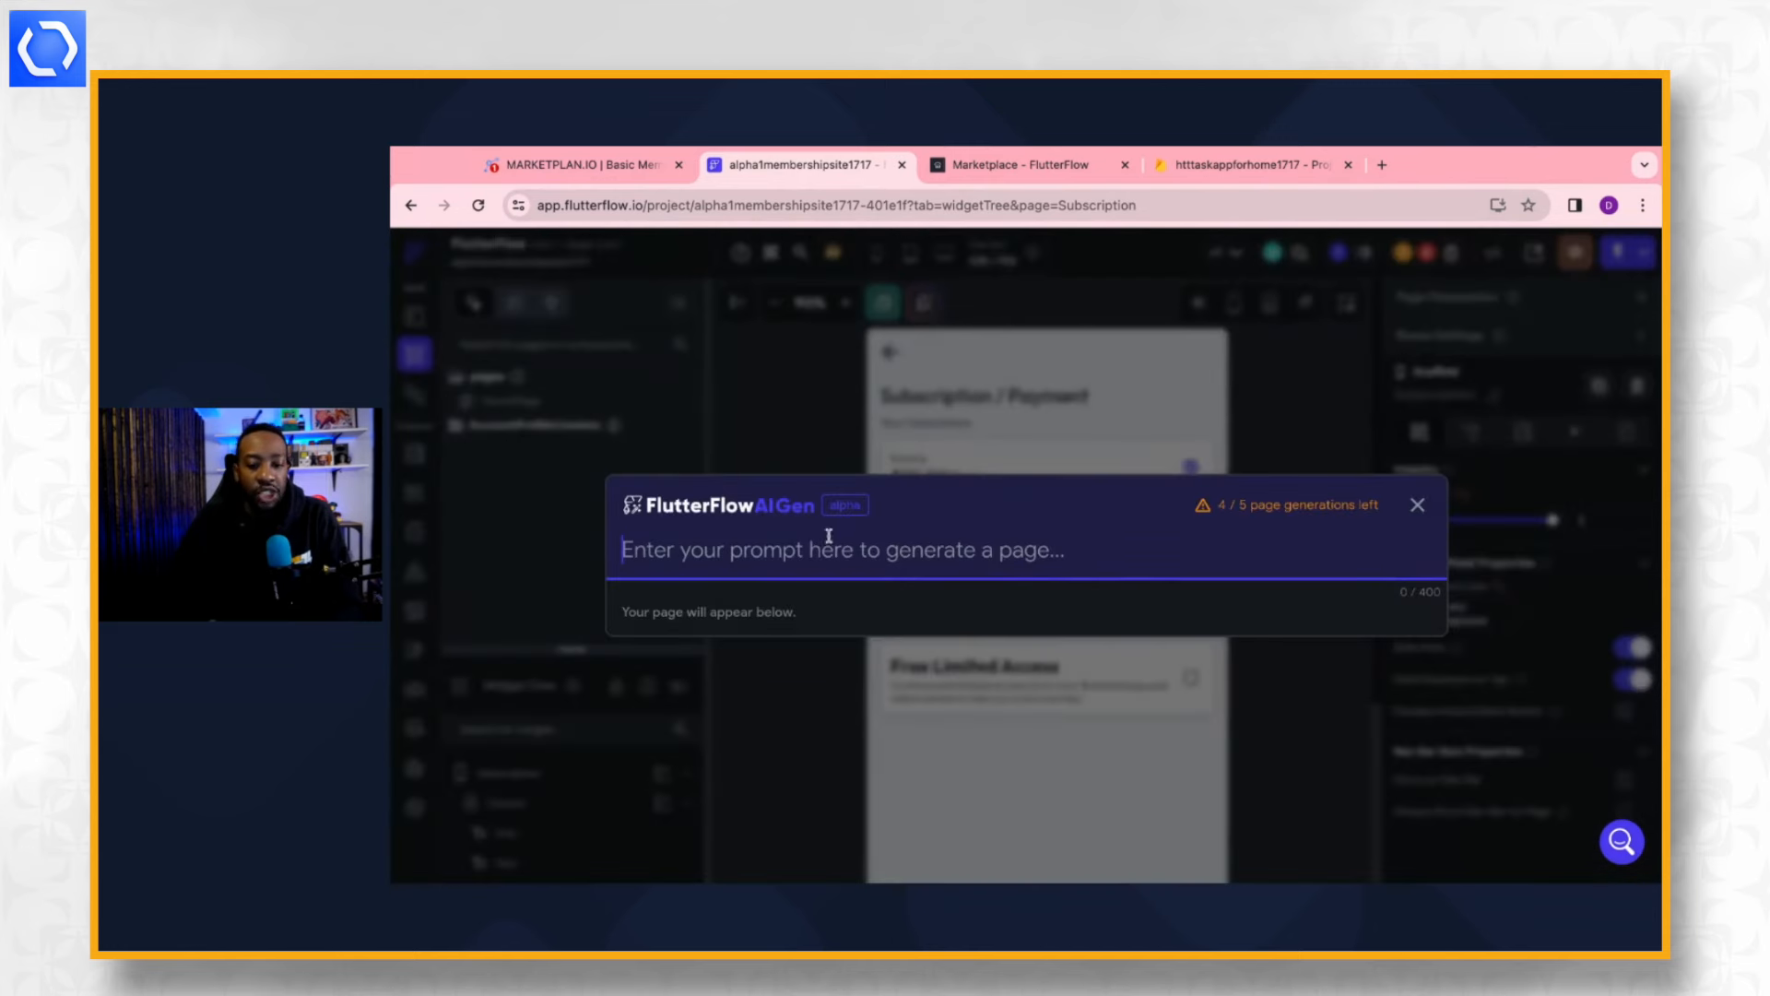
pyautogui.click(583, 176)
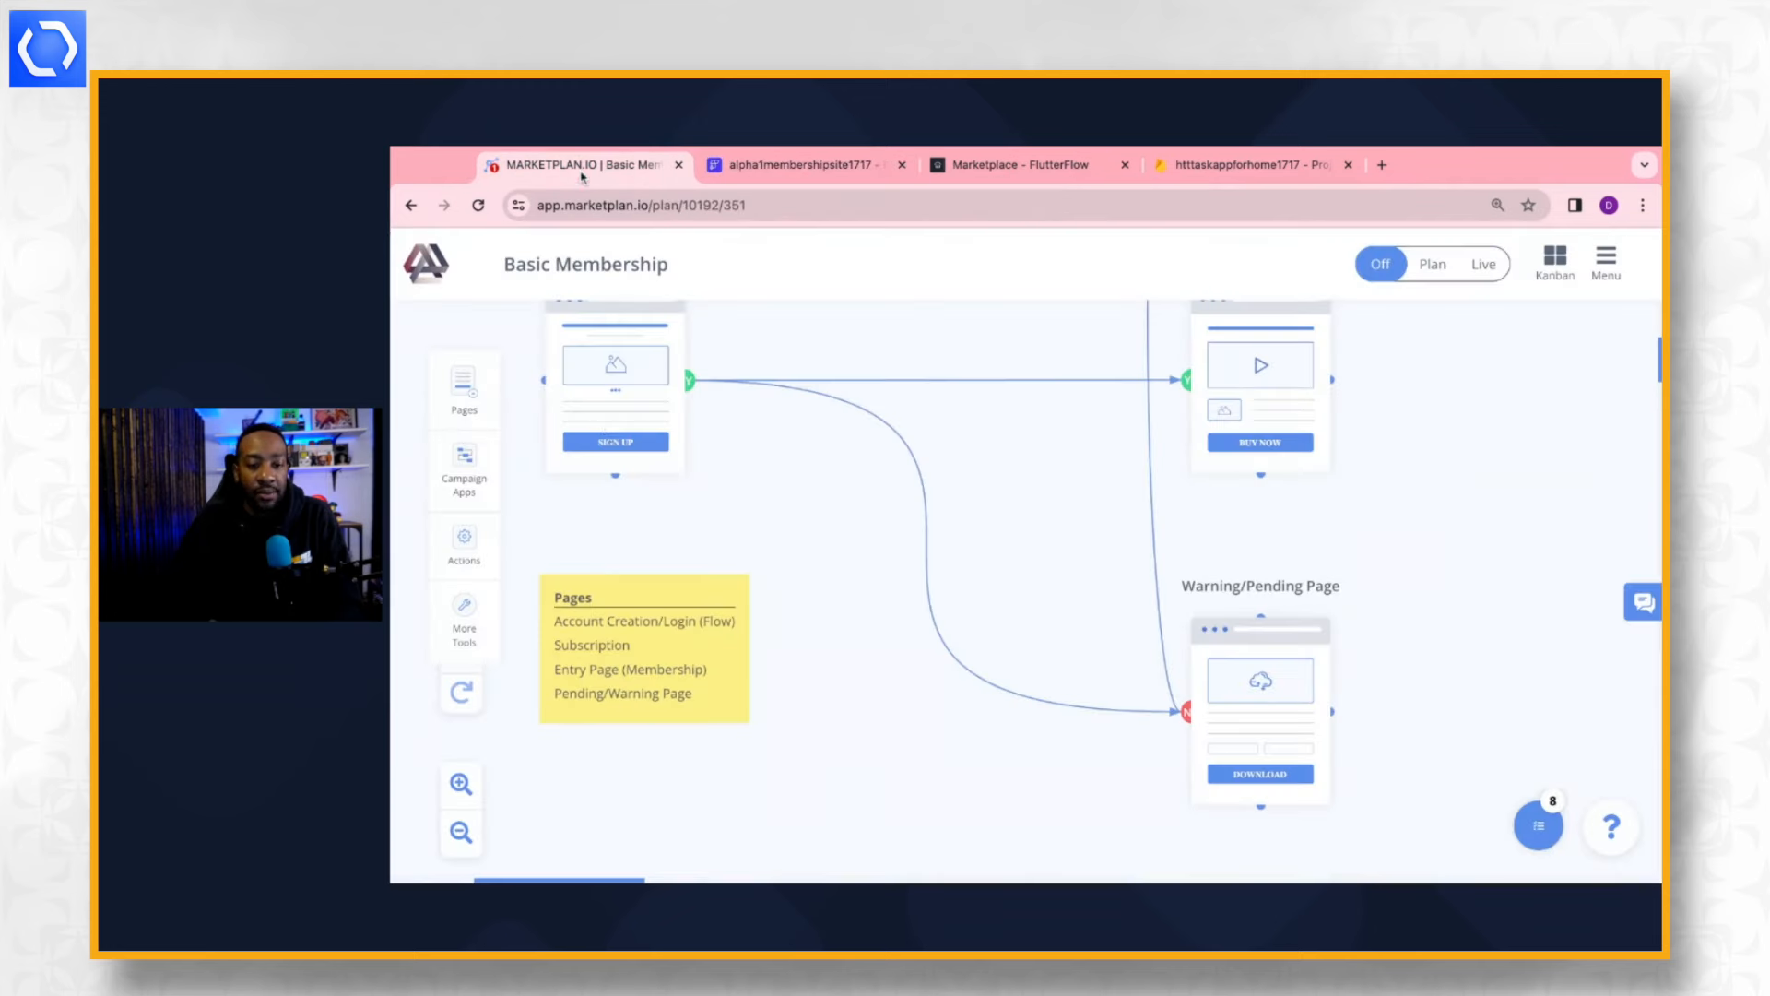
pyautogui.hscroll(-8, 667, 486)
pyautogui.scroll(2, 667, 486)
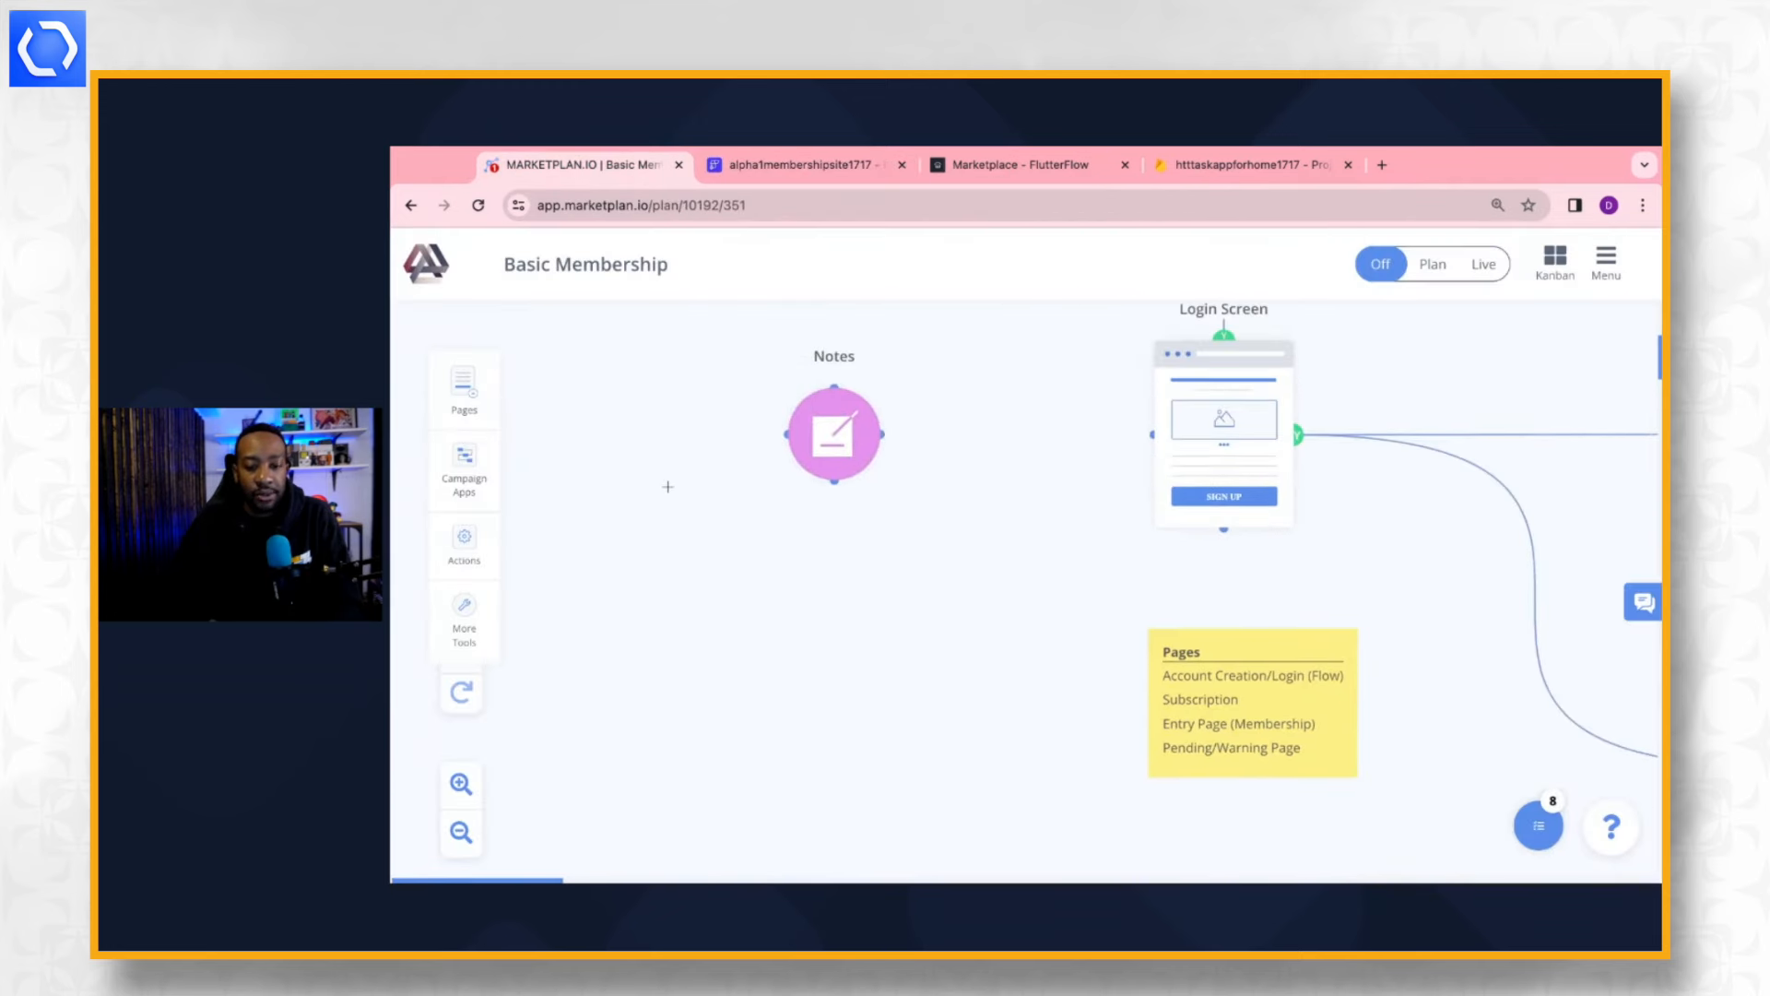
pyautogui.click(832, 442)
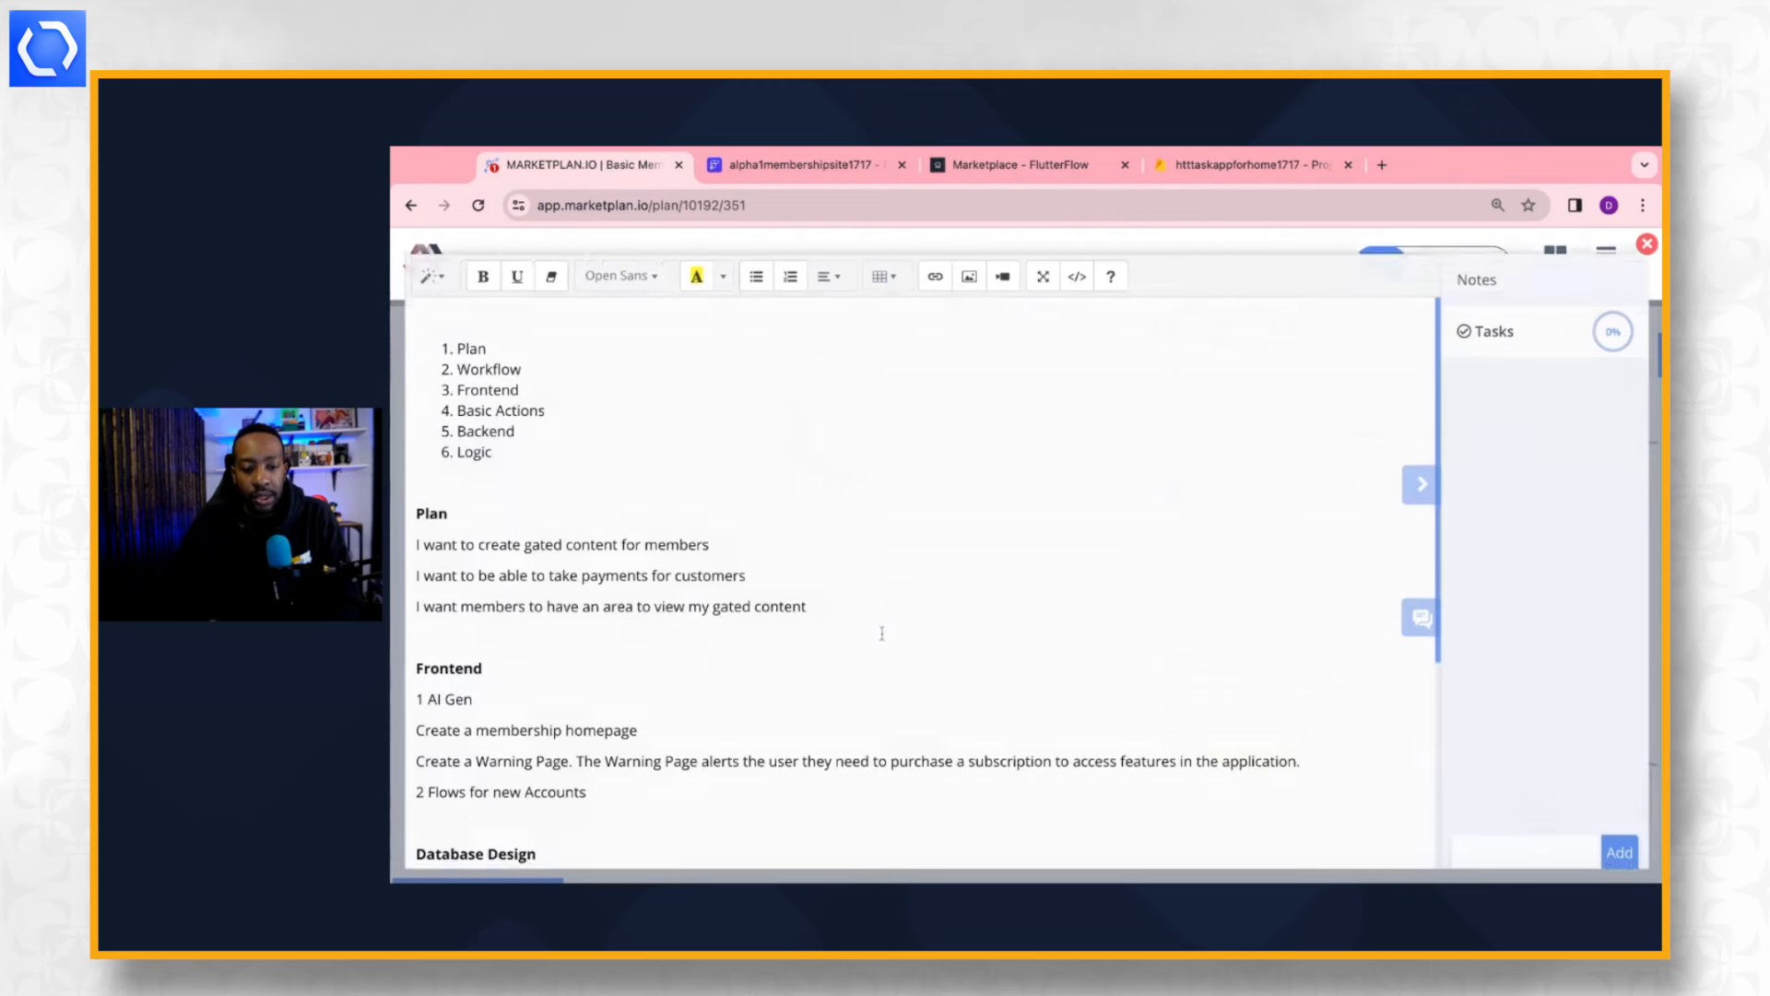
pyautogui.scroll(-2, 877, 633)
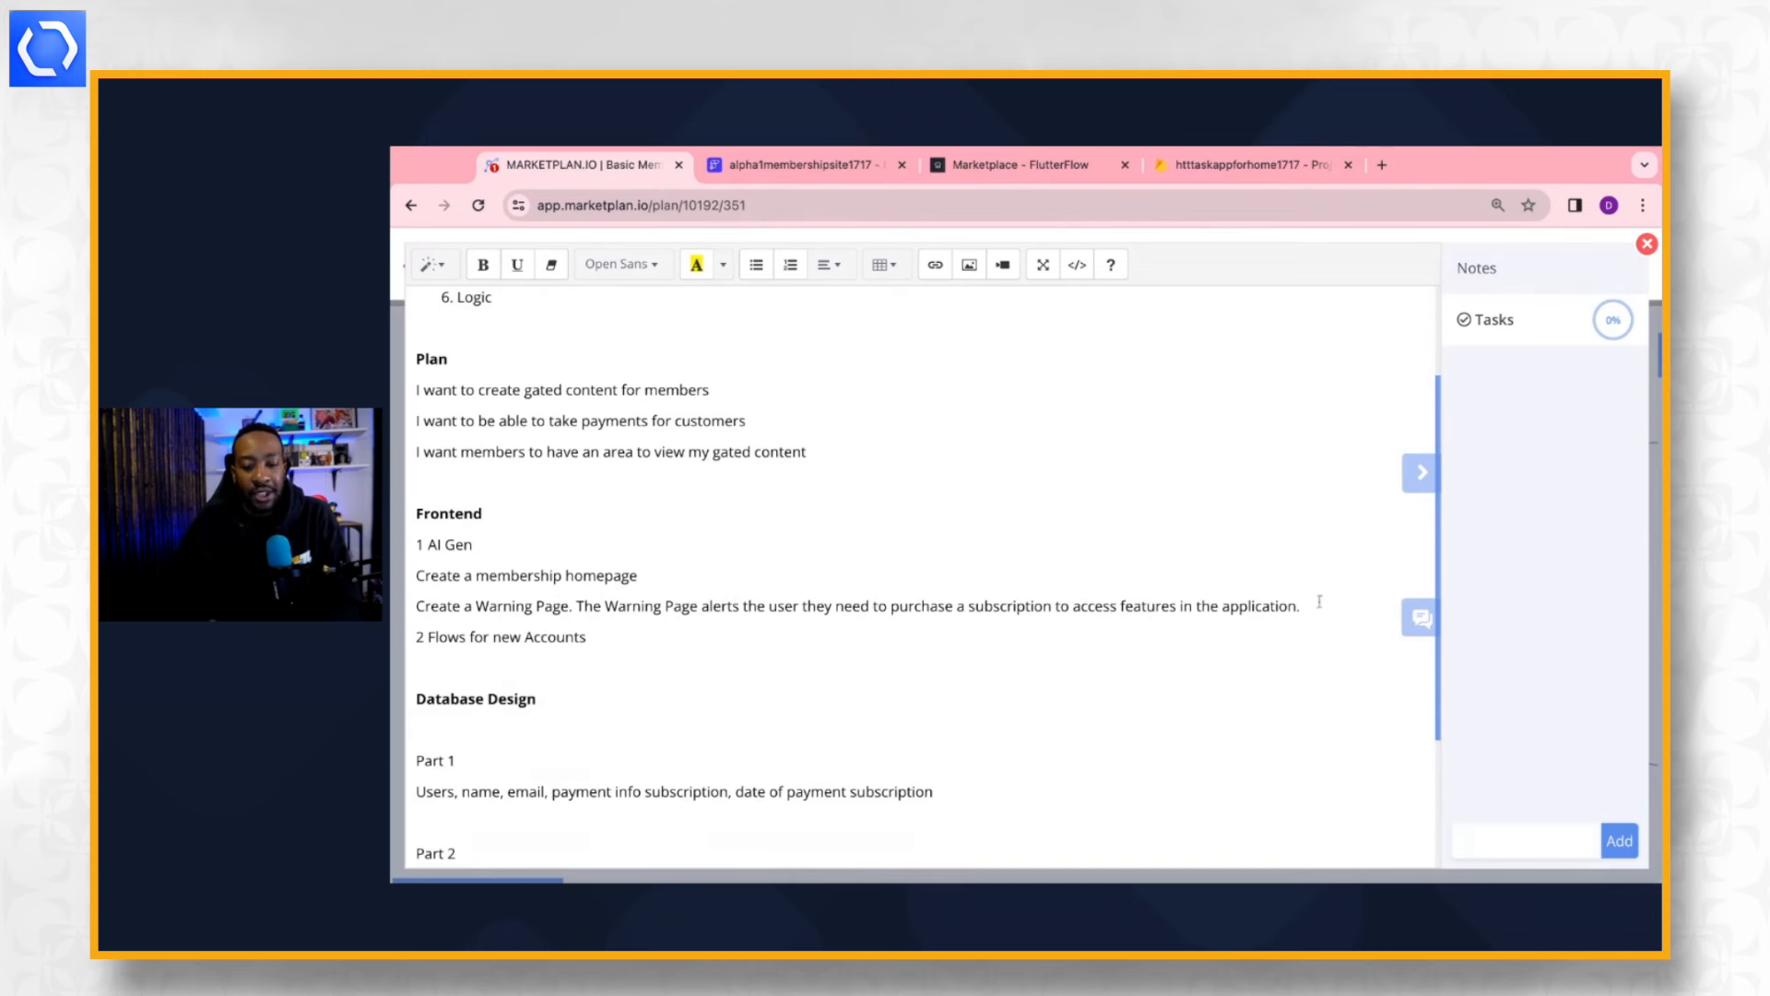
pyautogui.click(1647, 246)
pyautogui.click(800, 166)
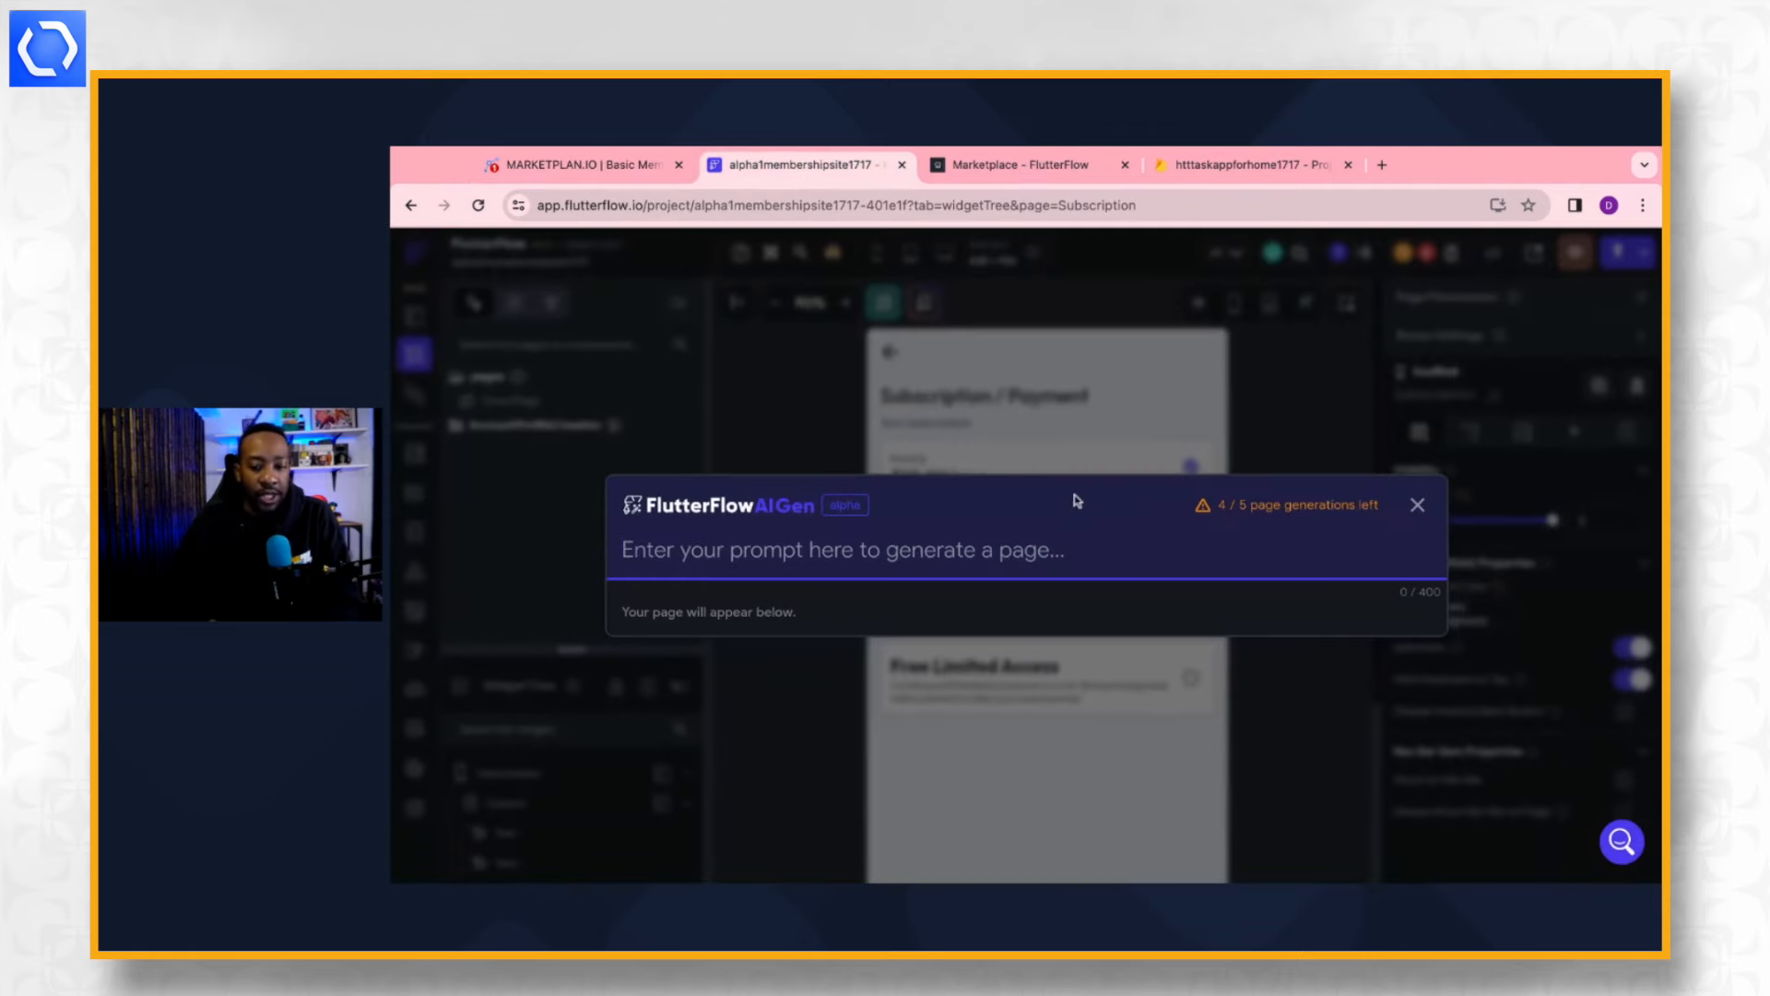
# Close the AI page generator and create a blank page named WarningPage.
pyautogui.click(1417, 505)
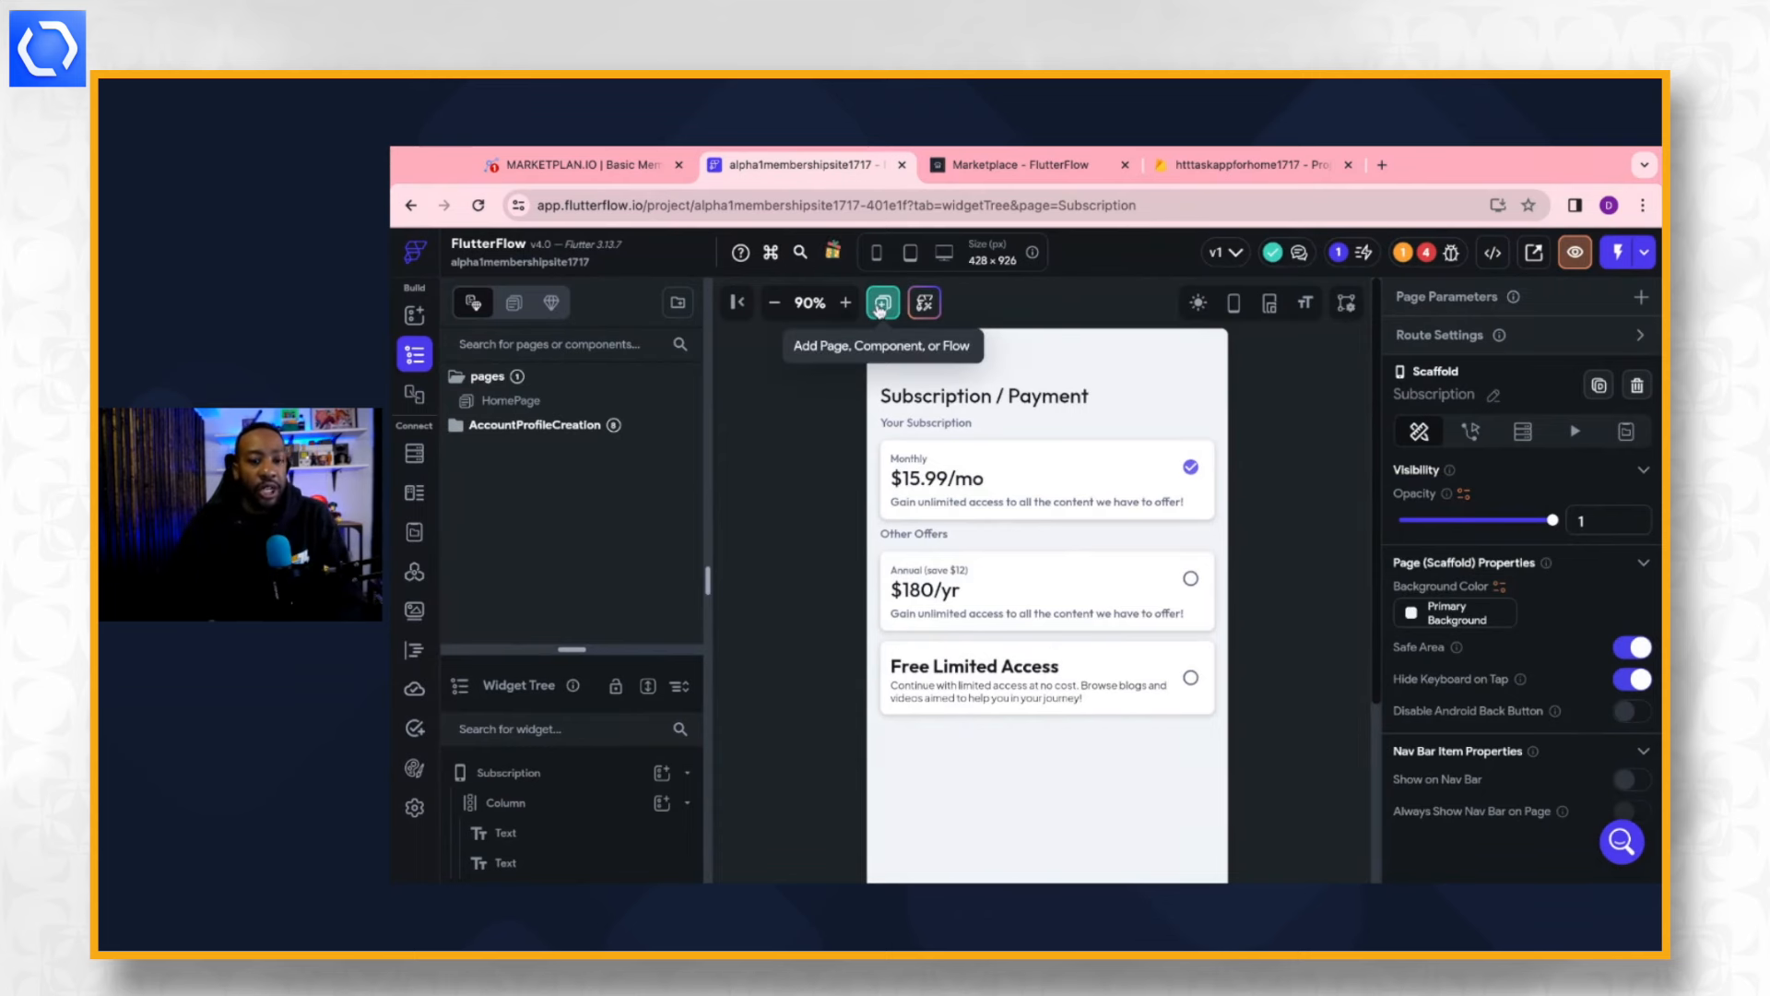
pyautogui.click(881, 307)
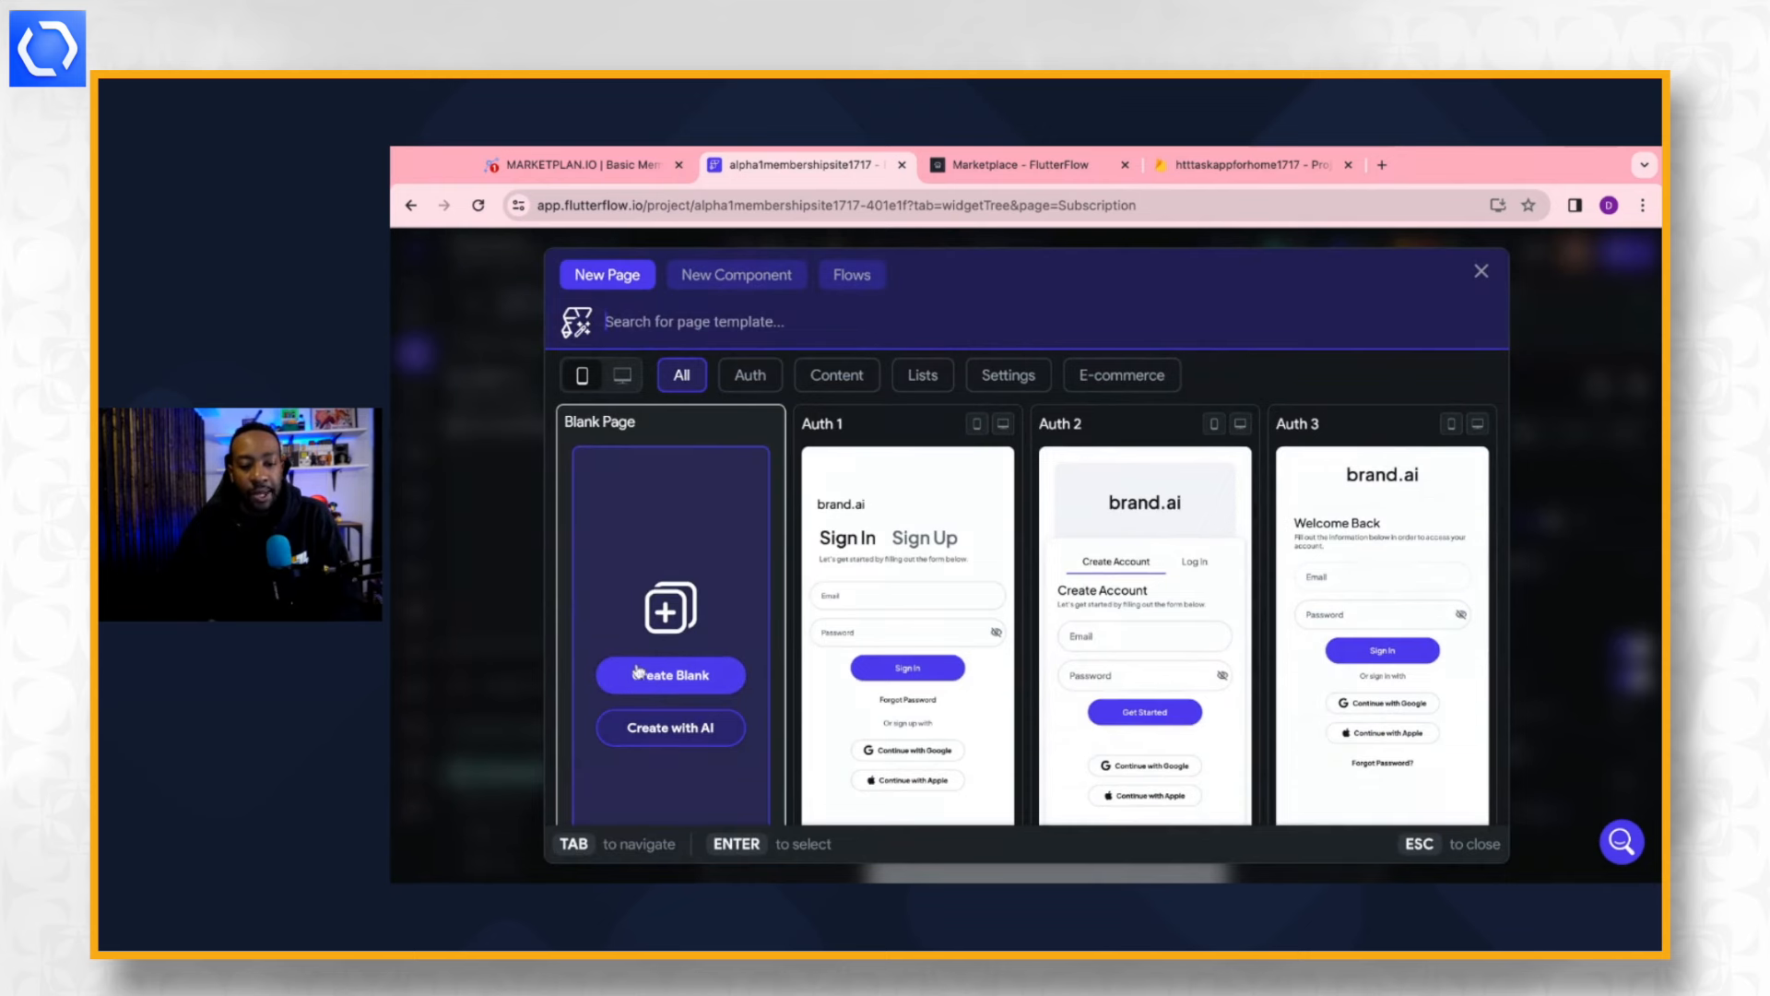
pyautogui.click(636, 674)
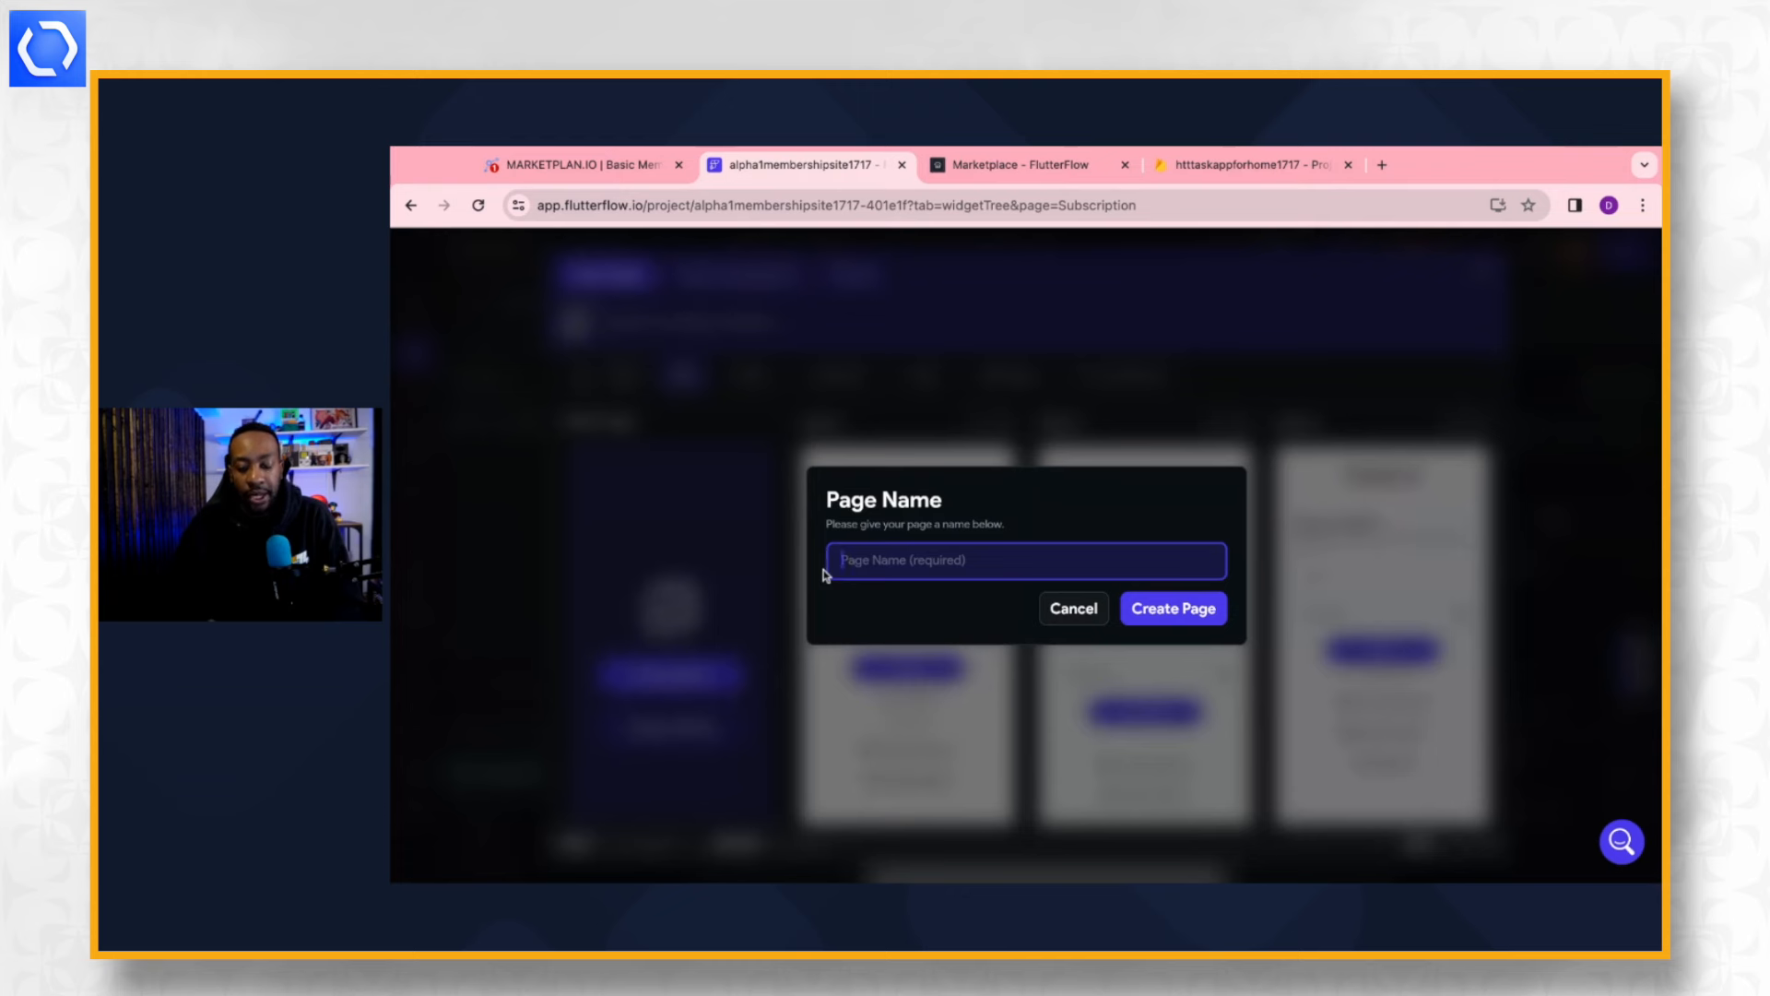
pyautogui.write('WarningPage')
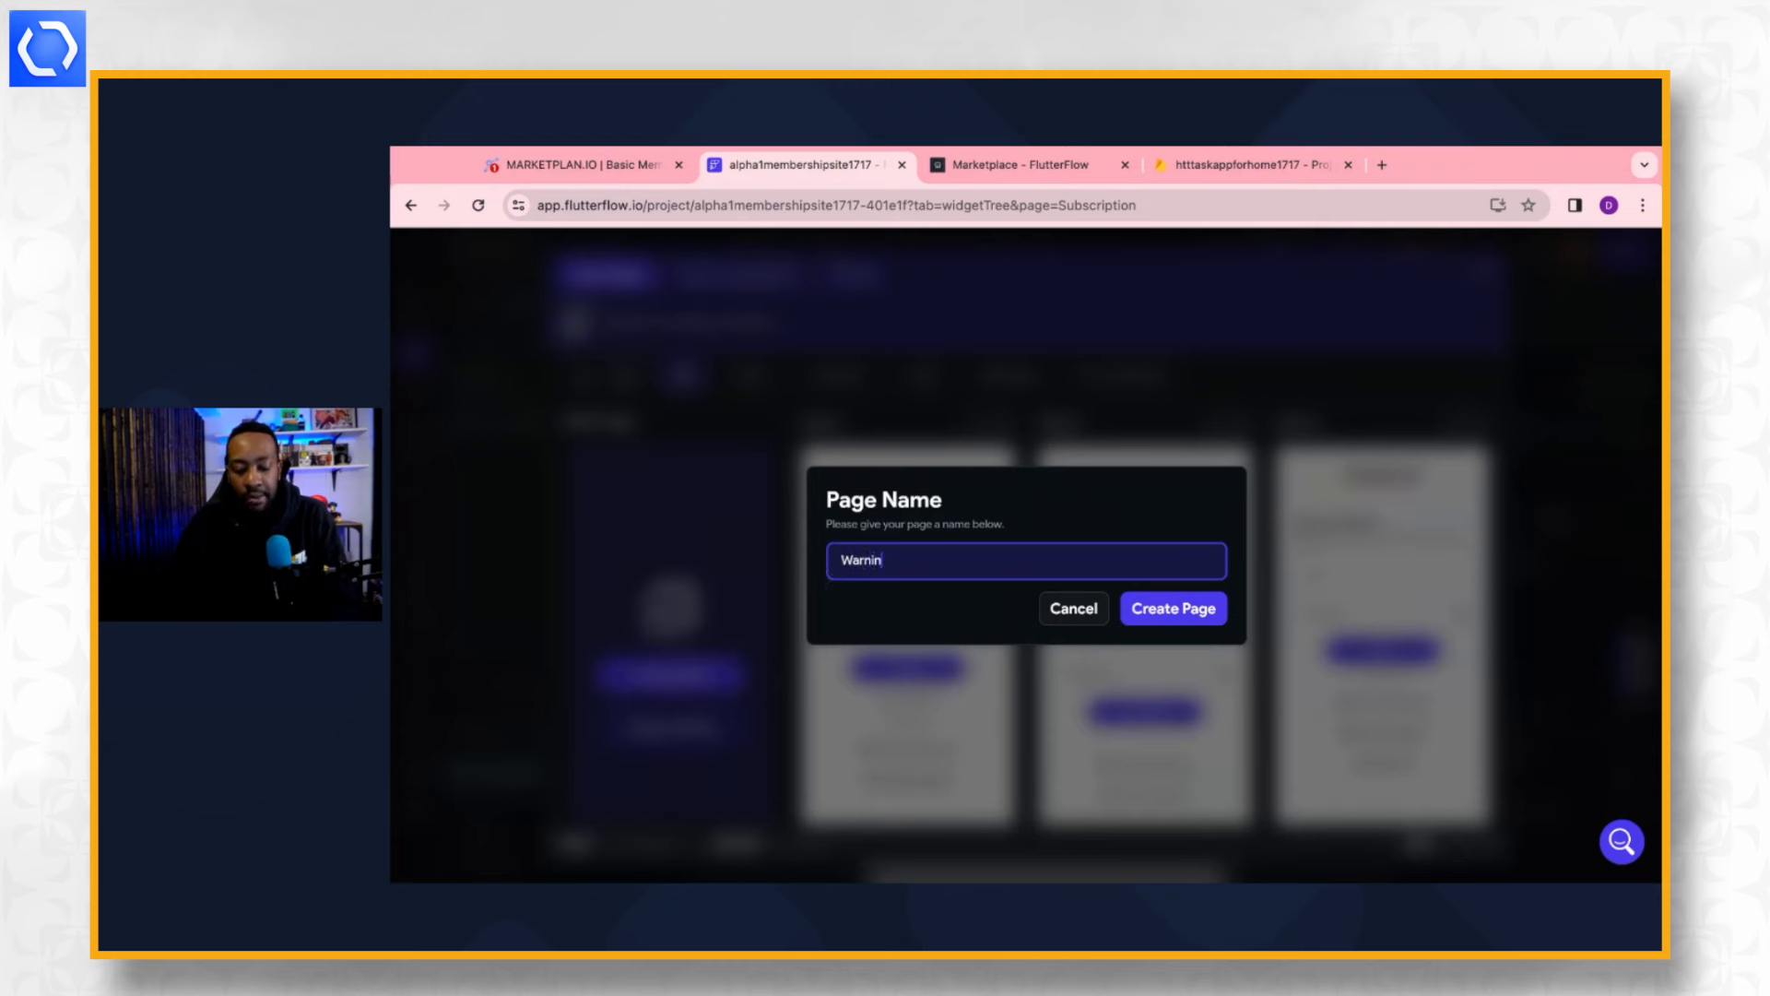
pyautogui.click(1169, 611)
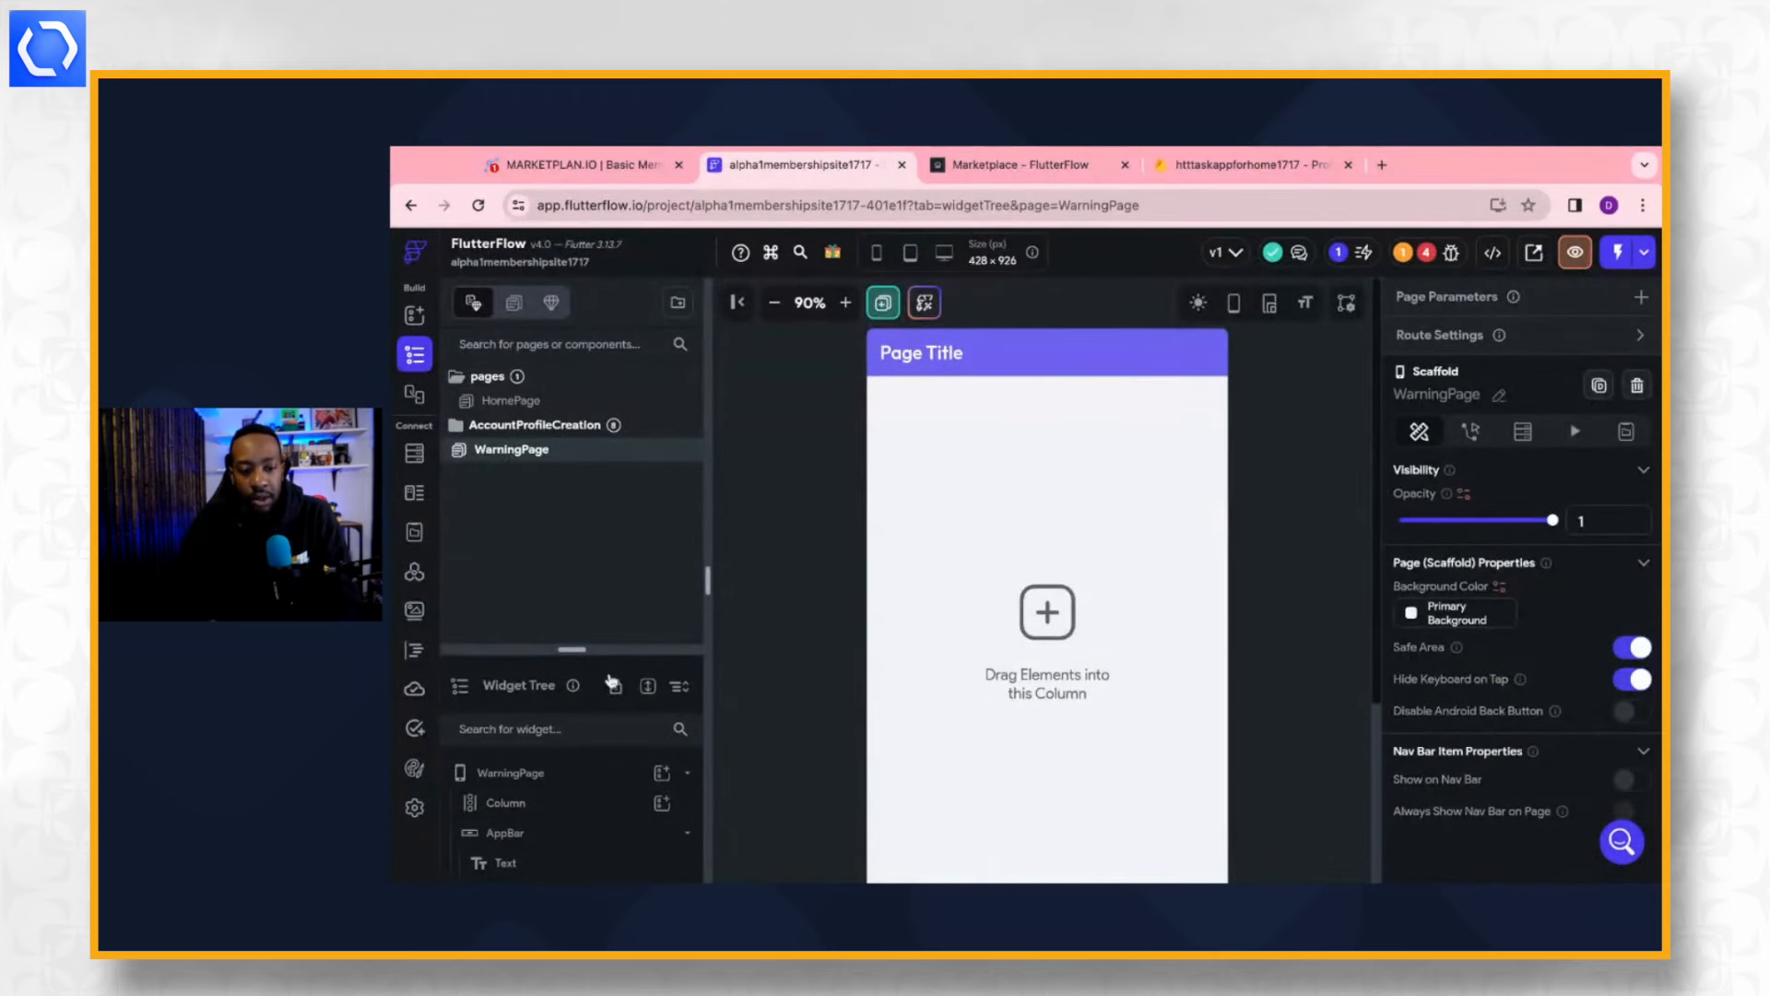
# Enlarge the widget tree and add a Row and an IconButton to WarningPage's Column.
pyautogui.moveTo(580, 644); pyautogui.dragTo(571, 446)
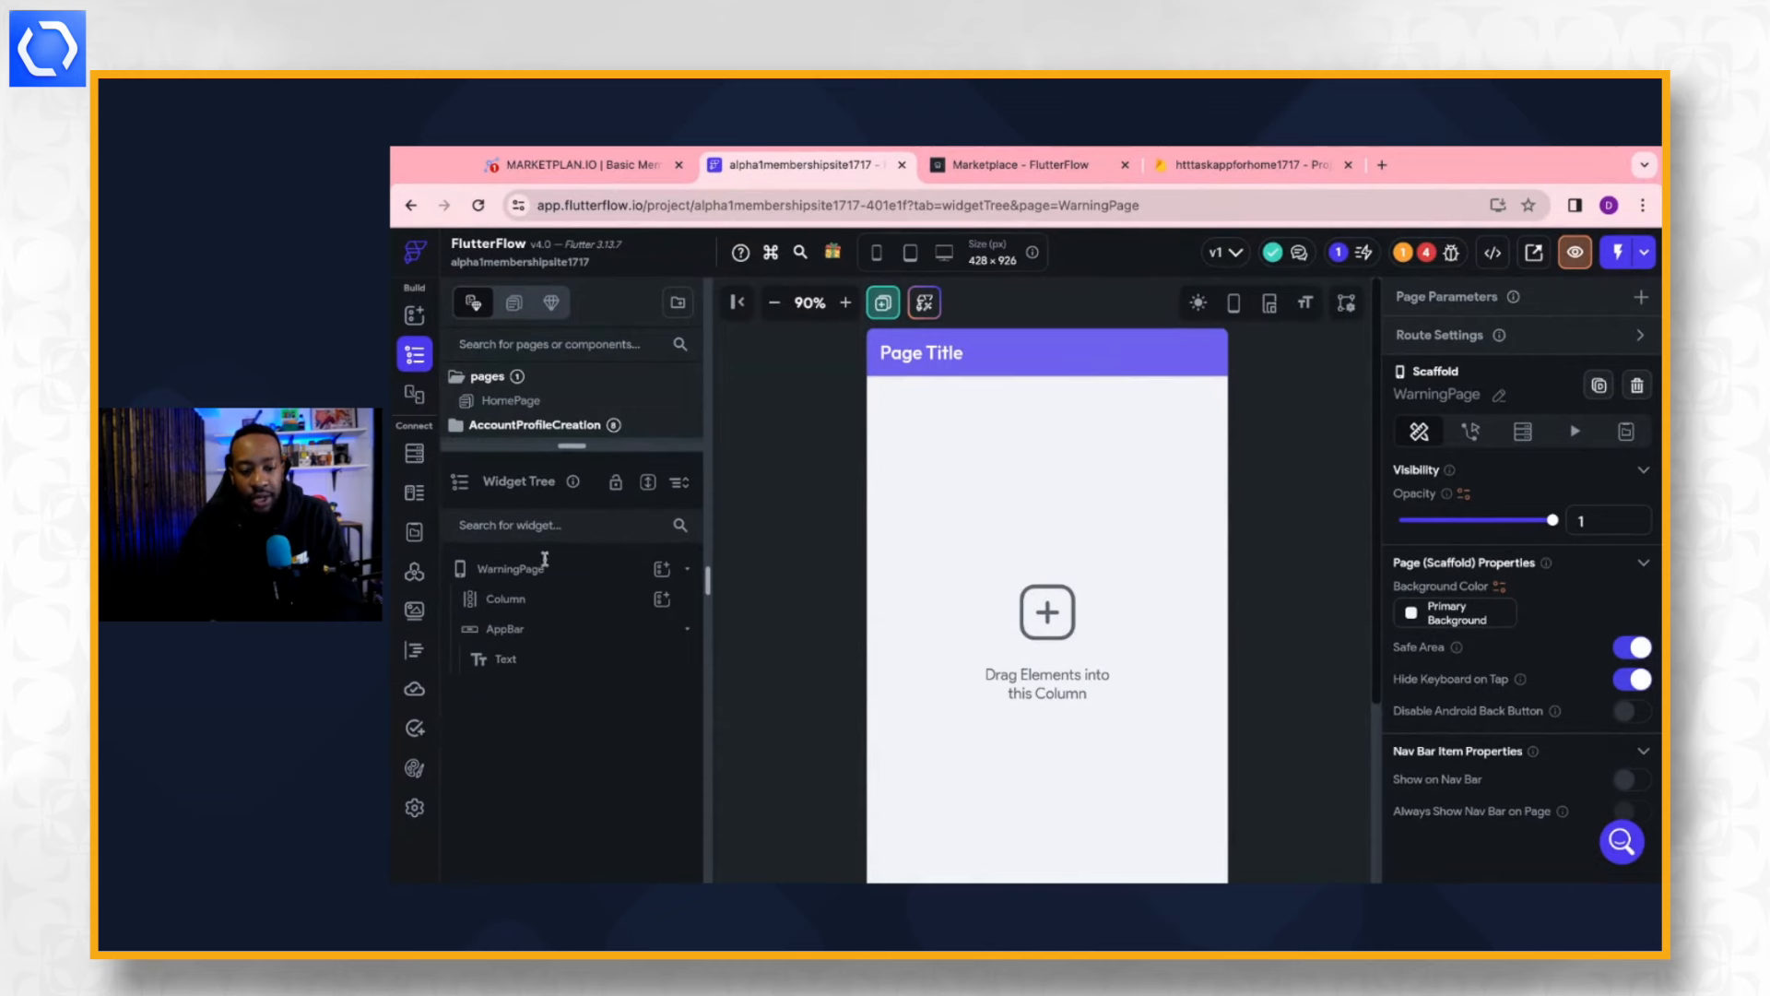
pyautogui.click(532, 611)
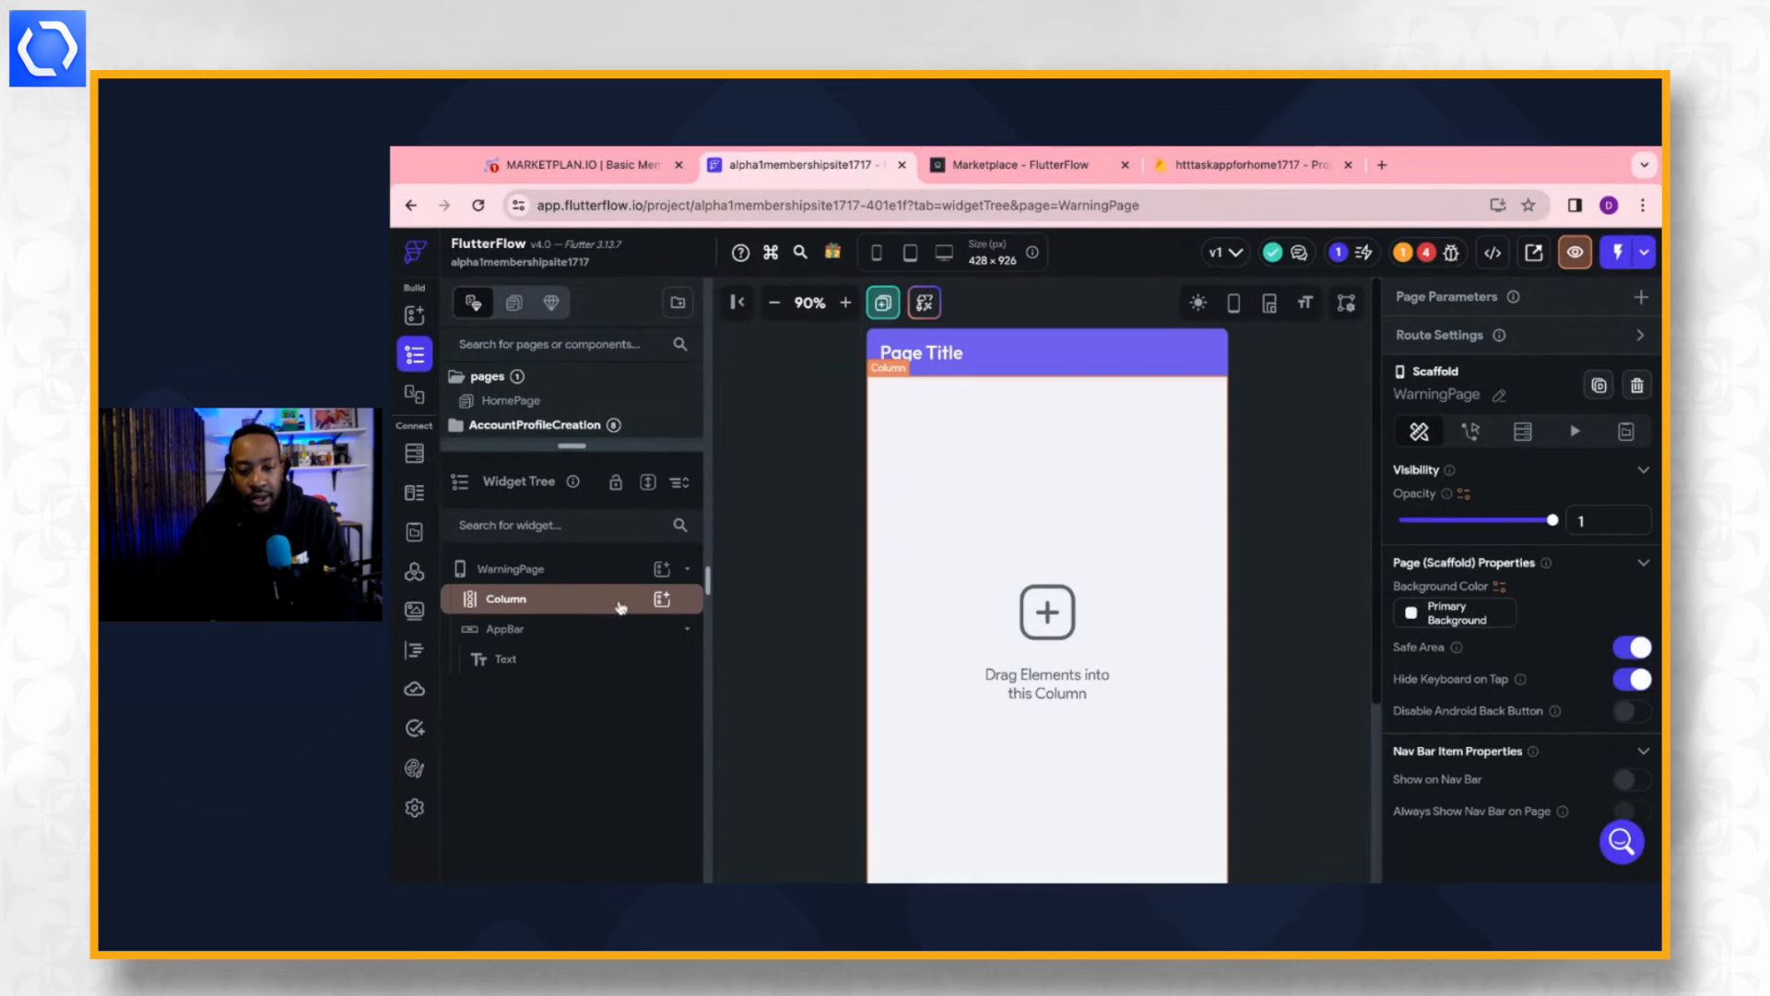
pyautogui.click(662, 599)
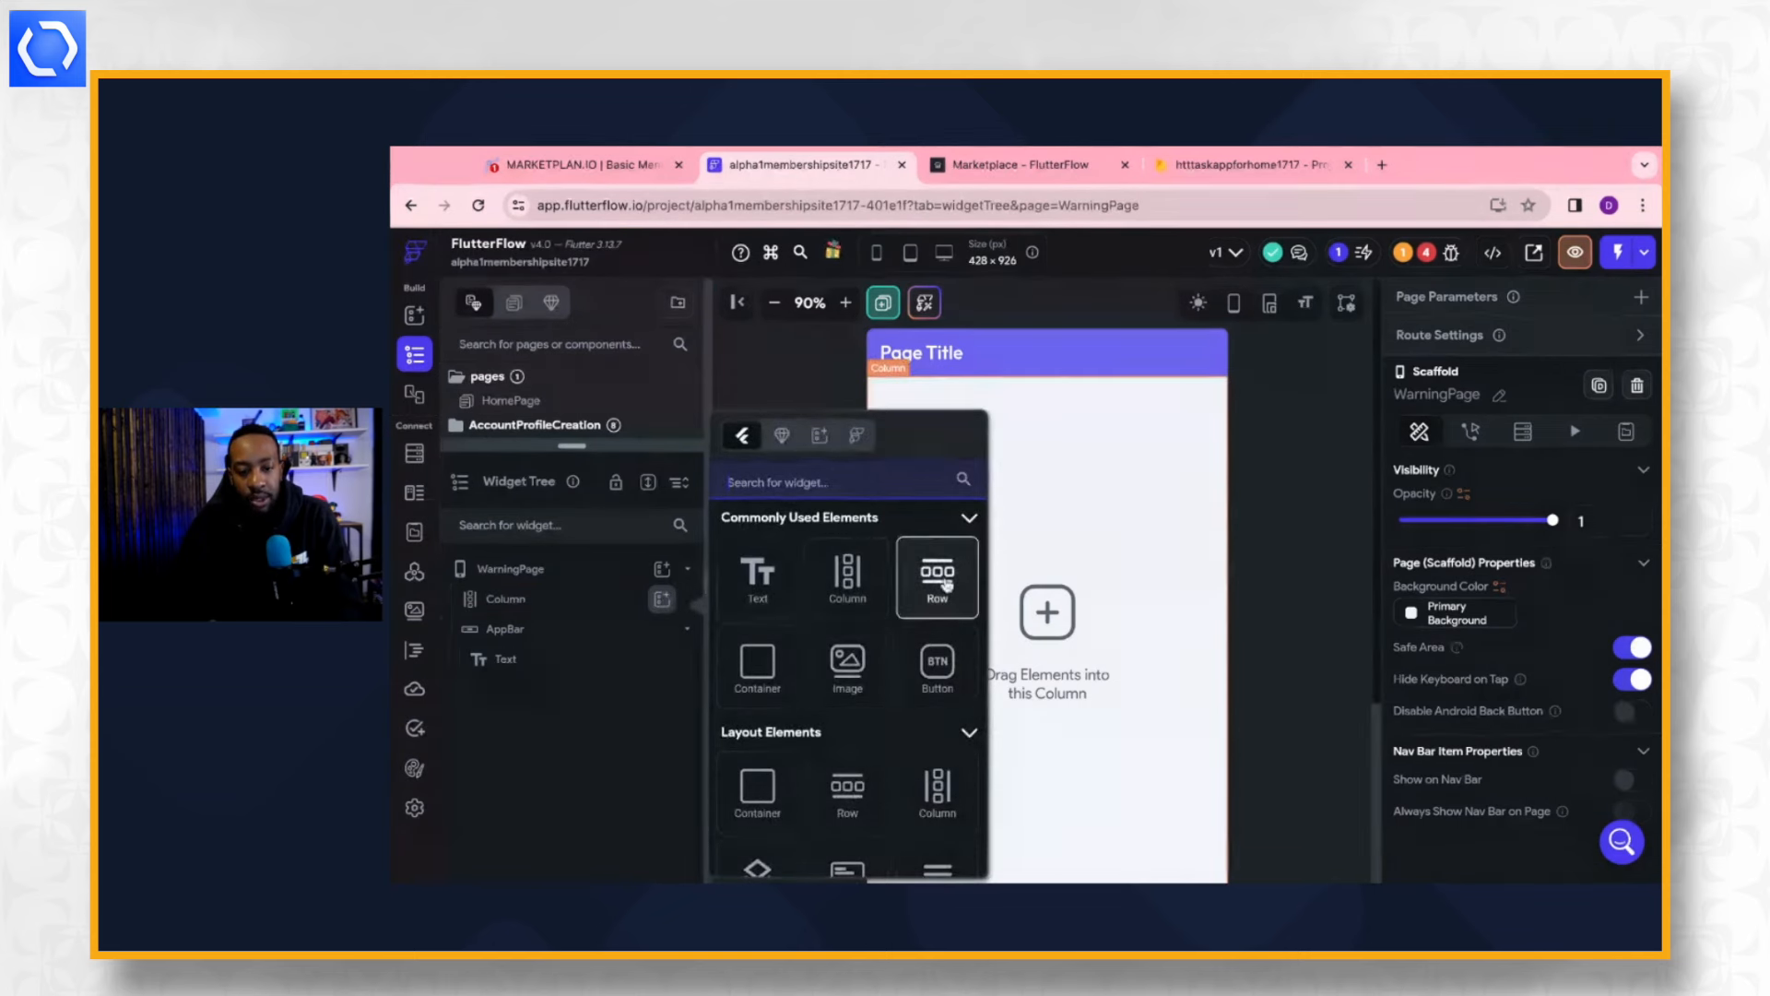
pyautogui.click(946, 584)
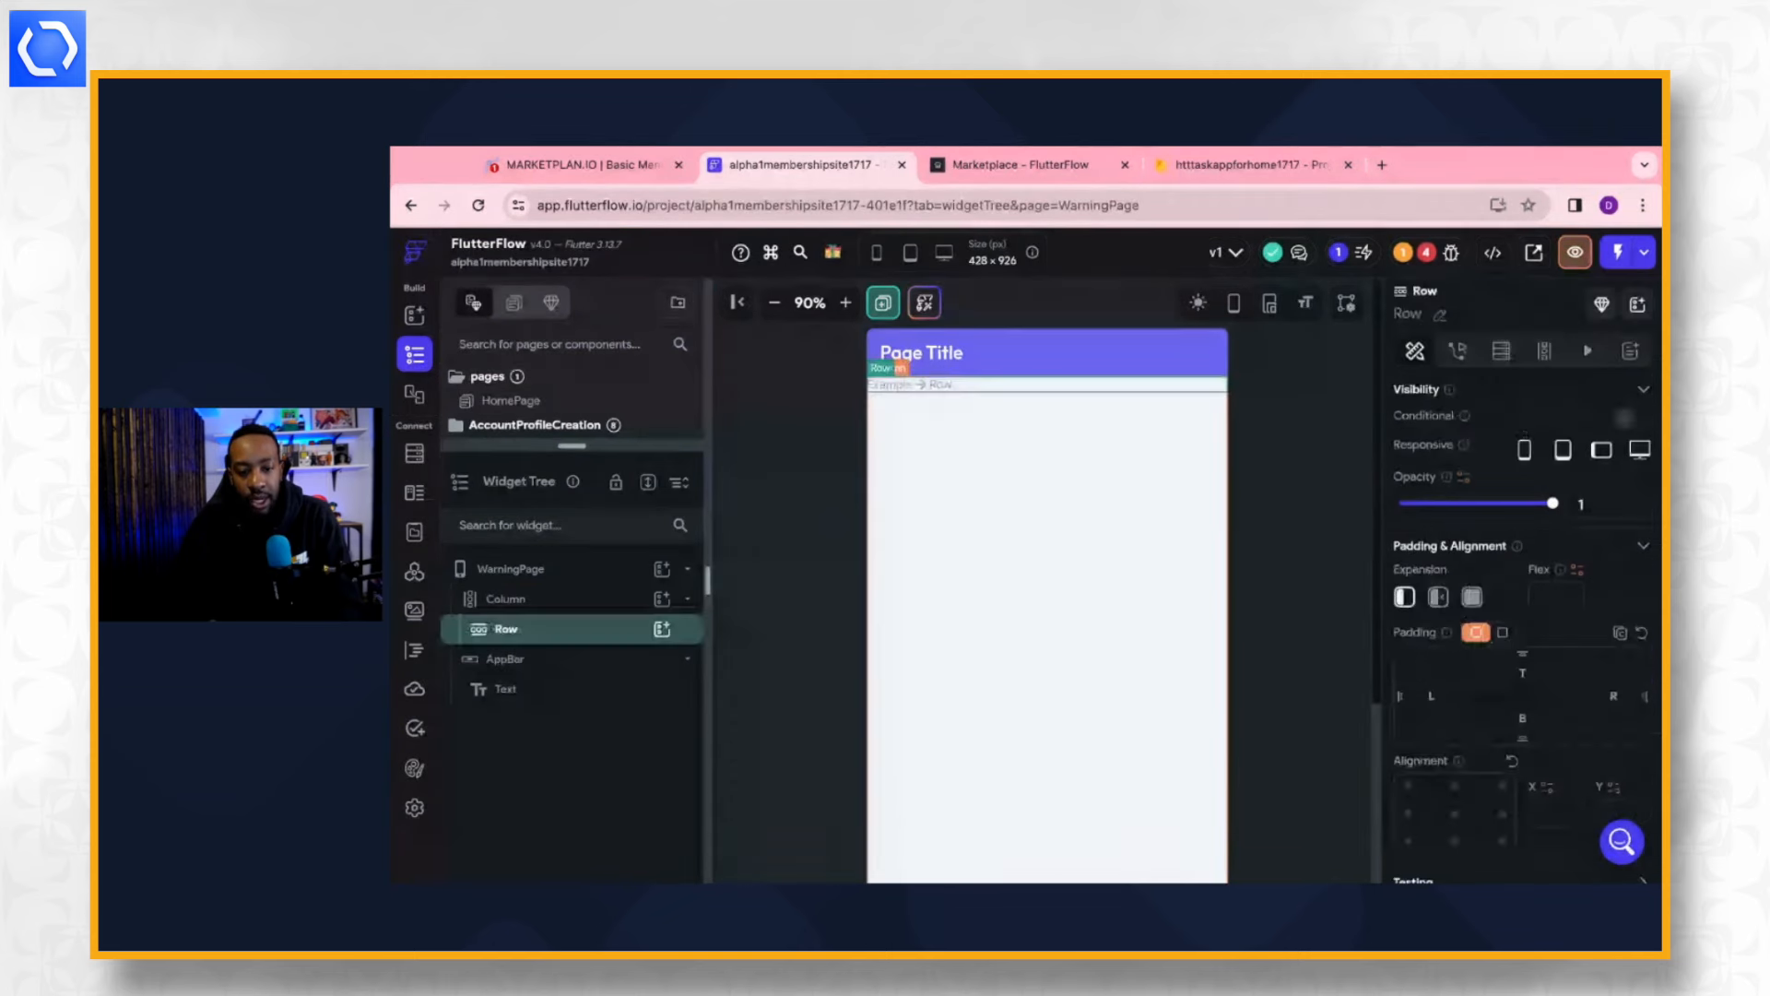
pyautogui.click(662, 599)
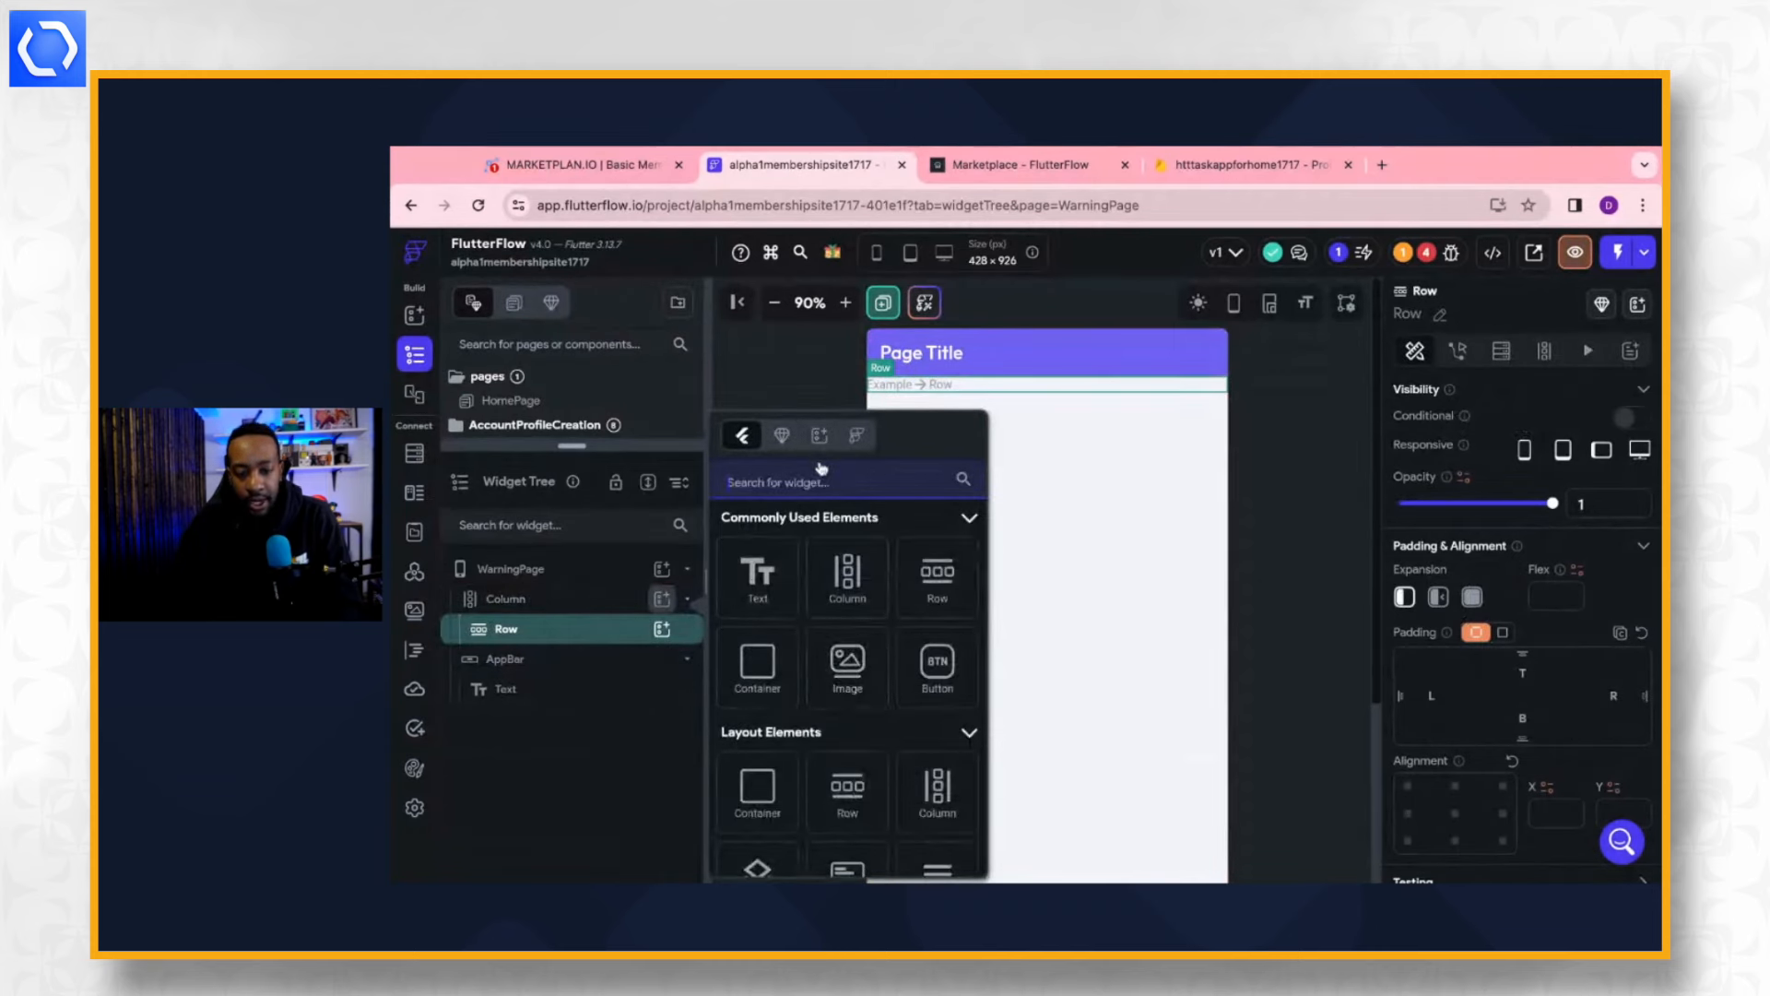
pyautogui.write('icon')
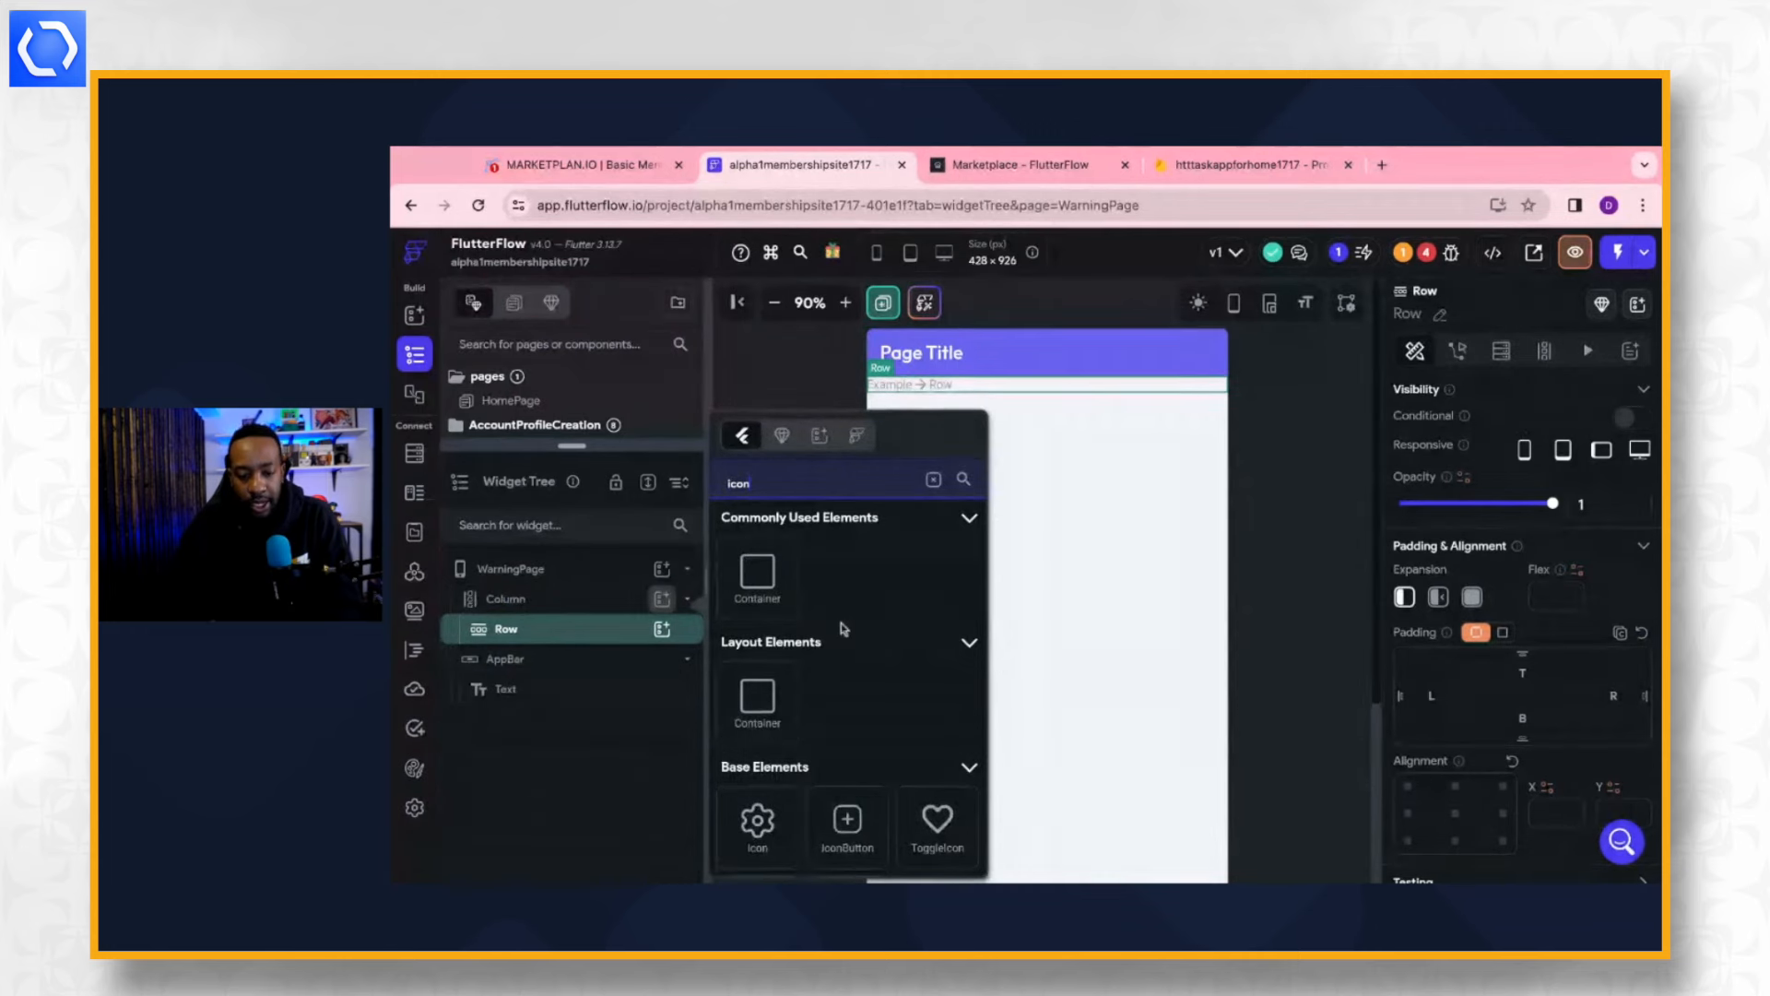
pyautogui.click(846, 820)
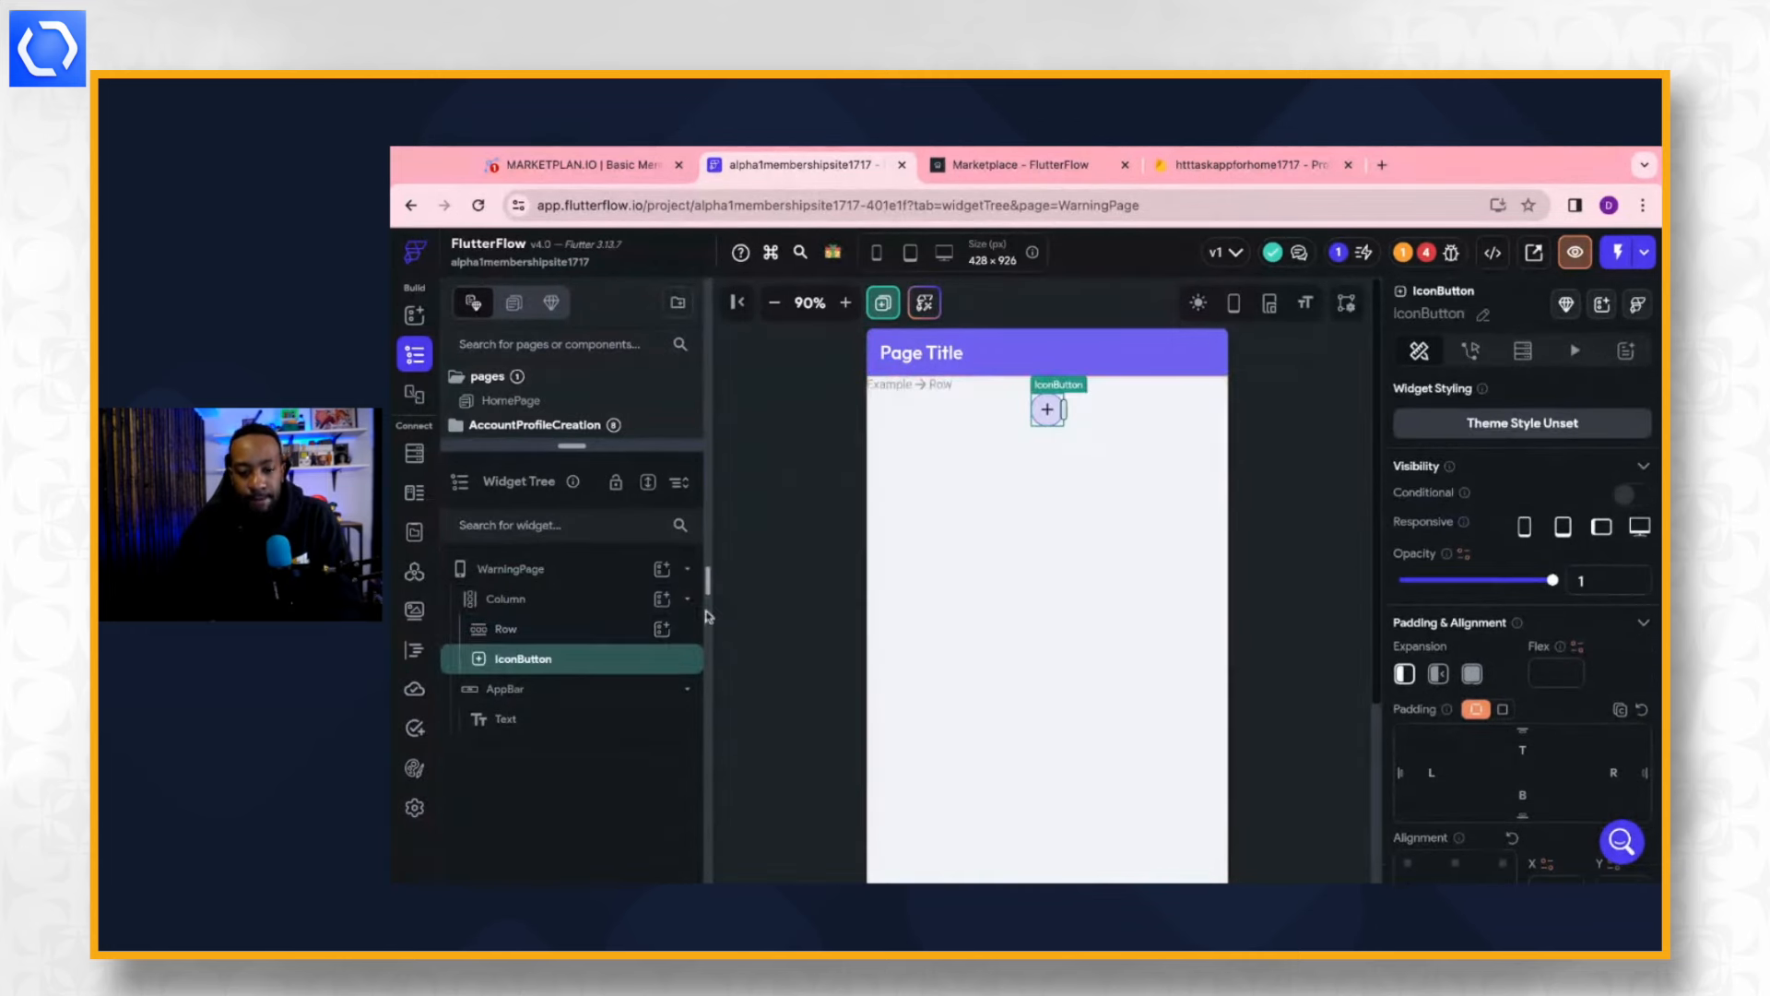
# Add a Text widget inside the Row on WarningPage.
pyautogui.click(523, 635)
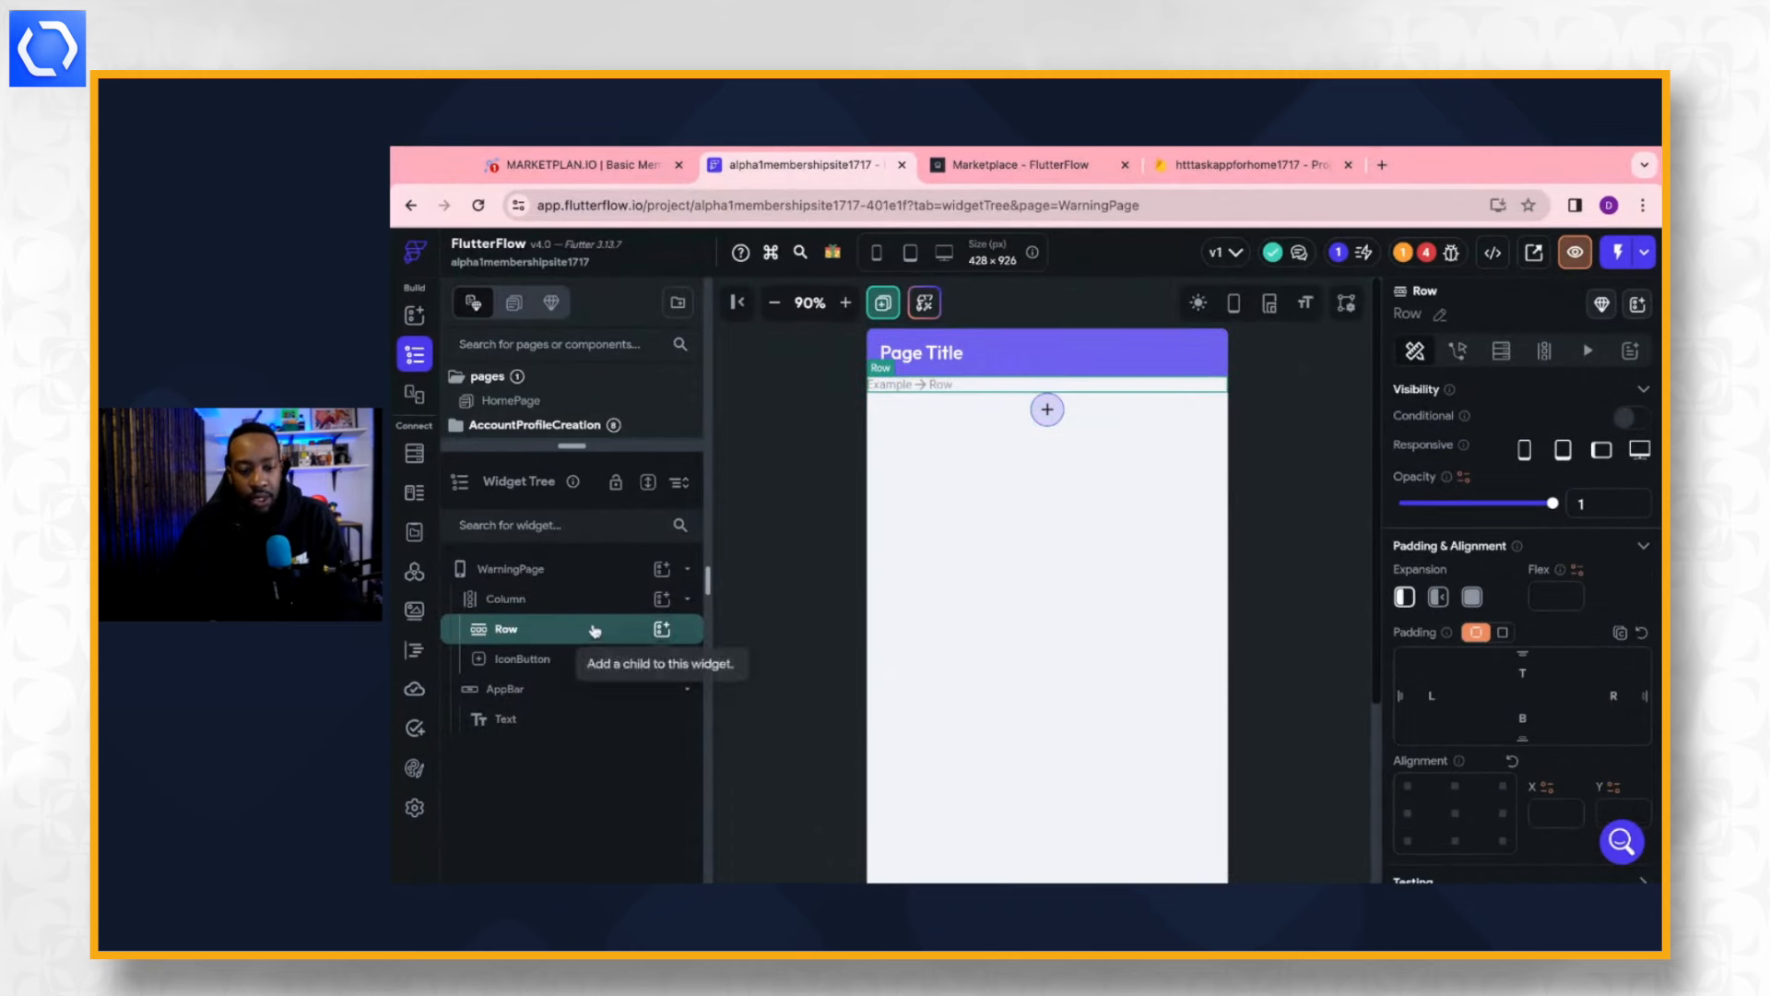
pyautogui.click(662, 629)
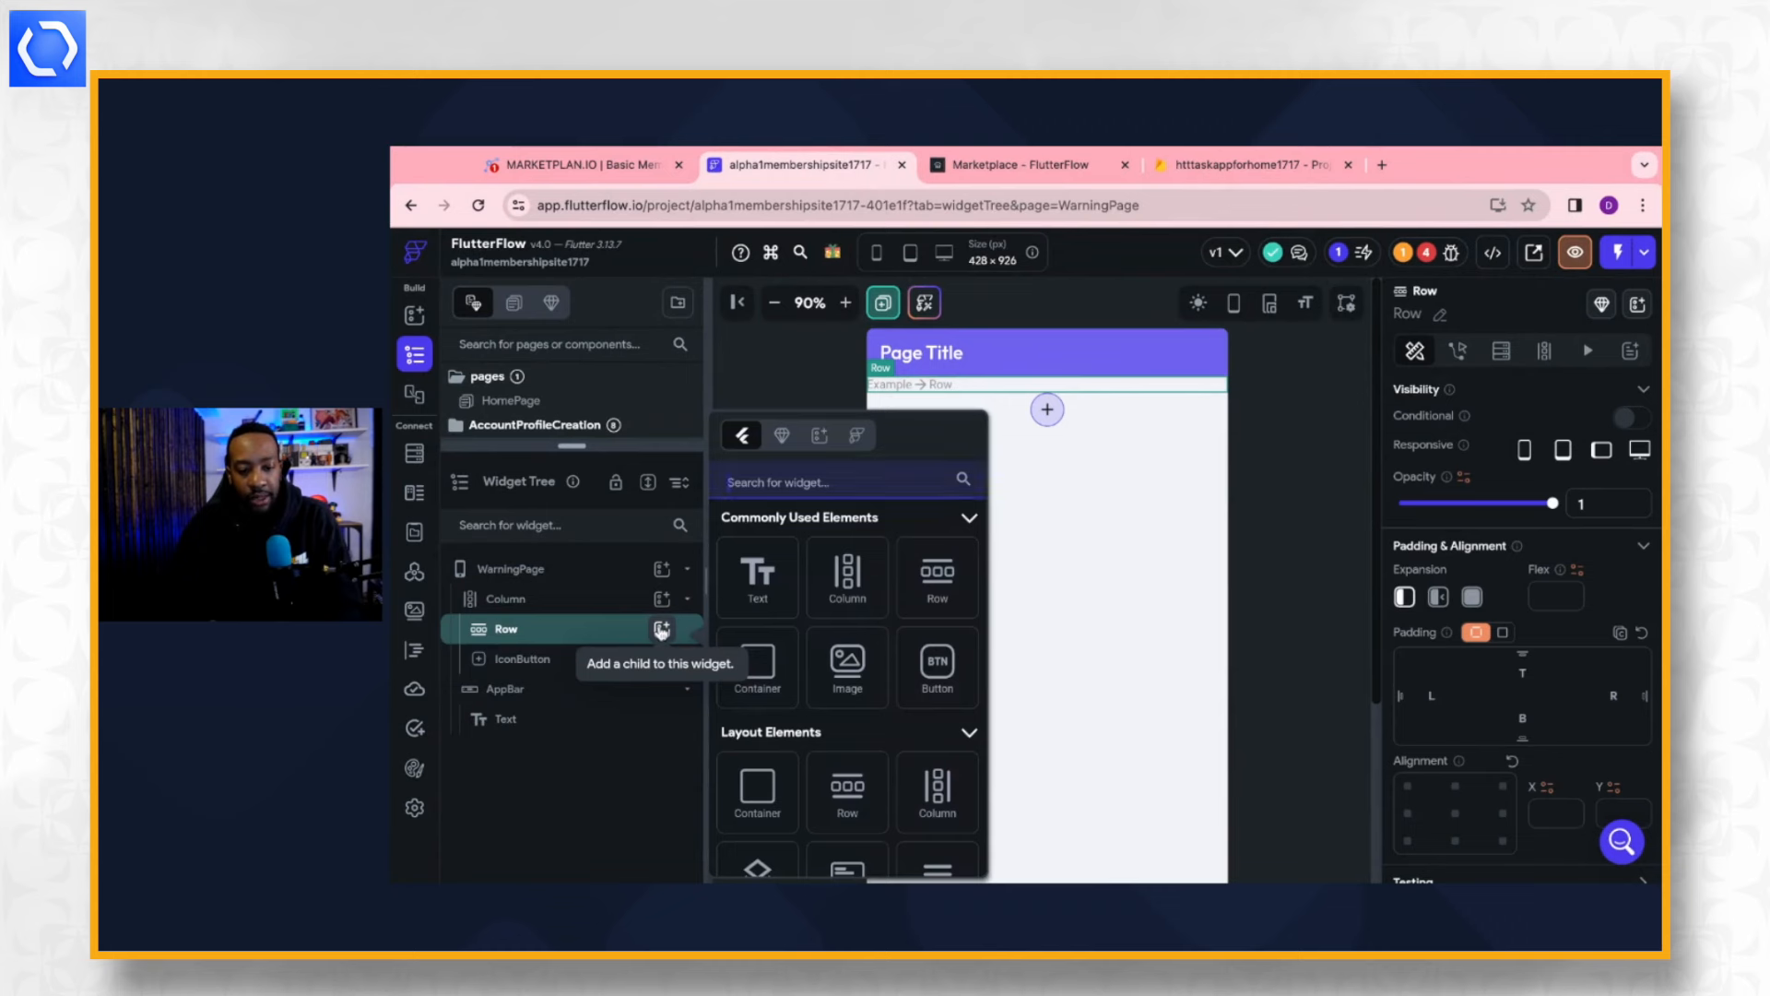
pyautogui.click(754, 576)
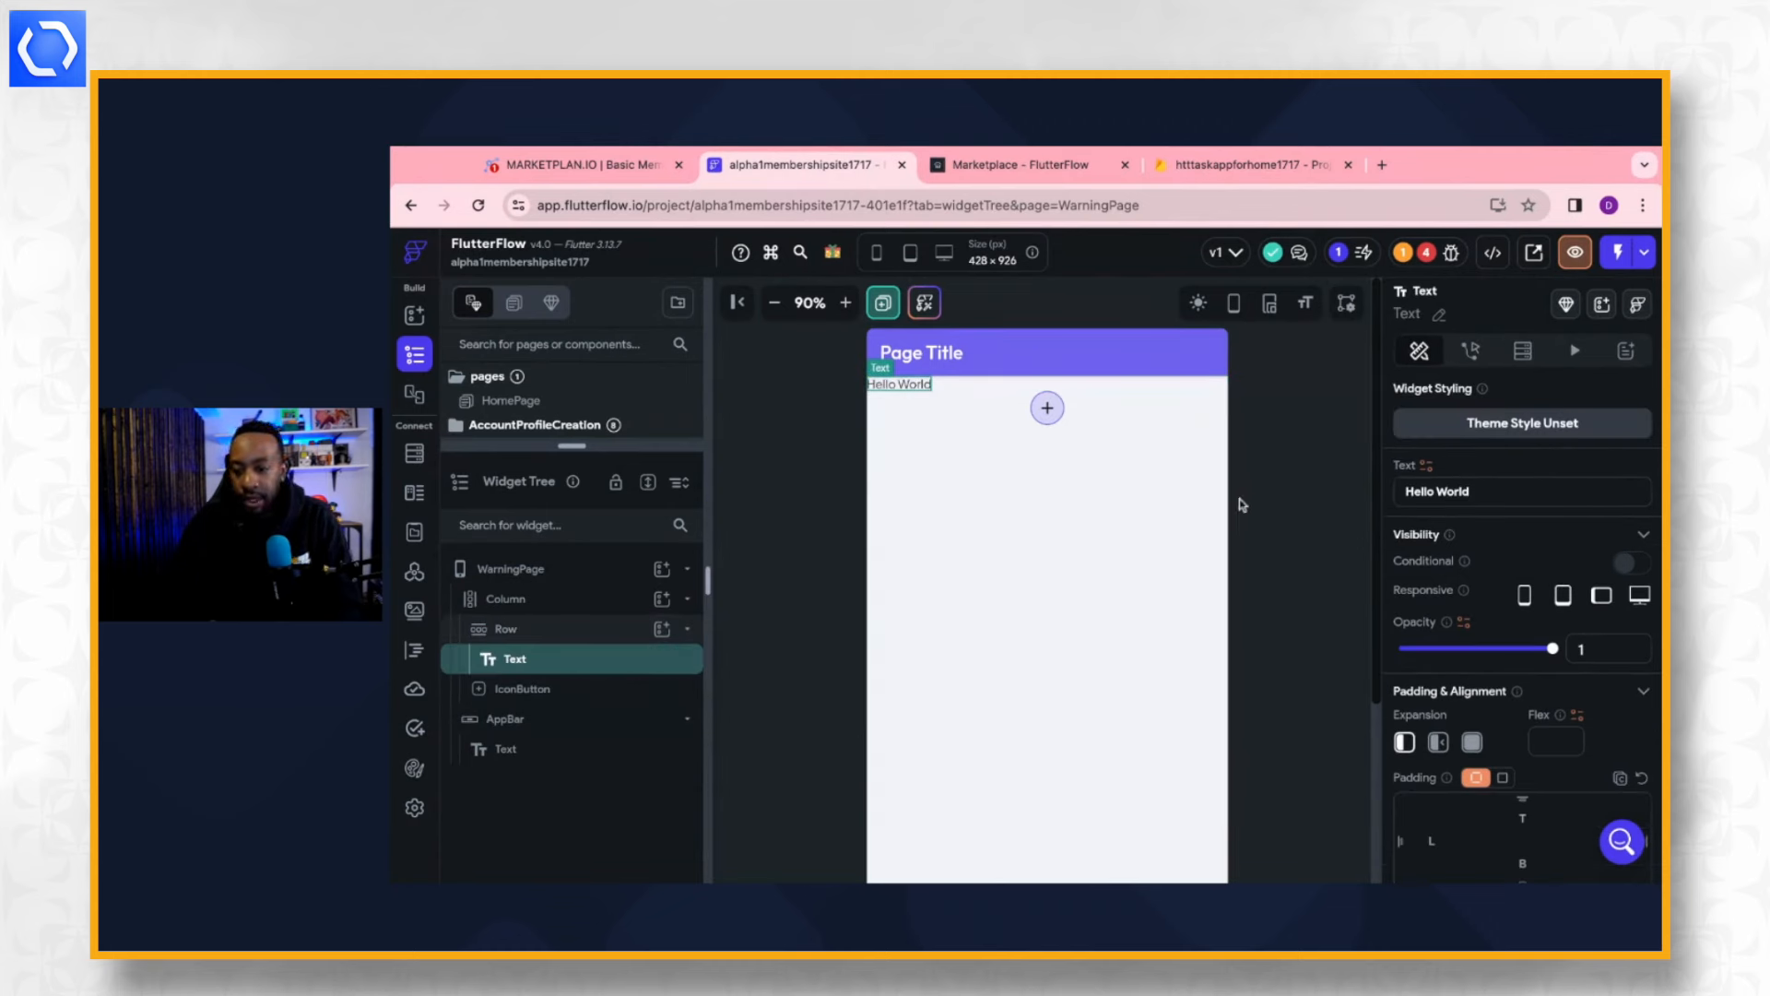
# Switch to MarketPlan, open the Basic Membership notes and highlight the Warning Page description in the Frontend section.
pyautogui.click(574, 166)
pyautogui.scroll(2, 999, 568)
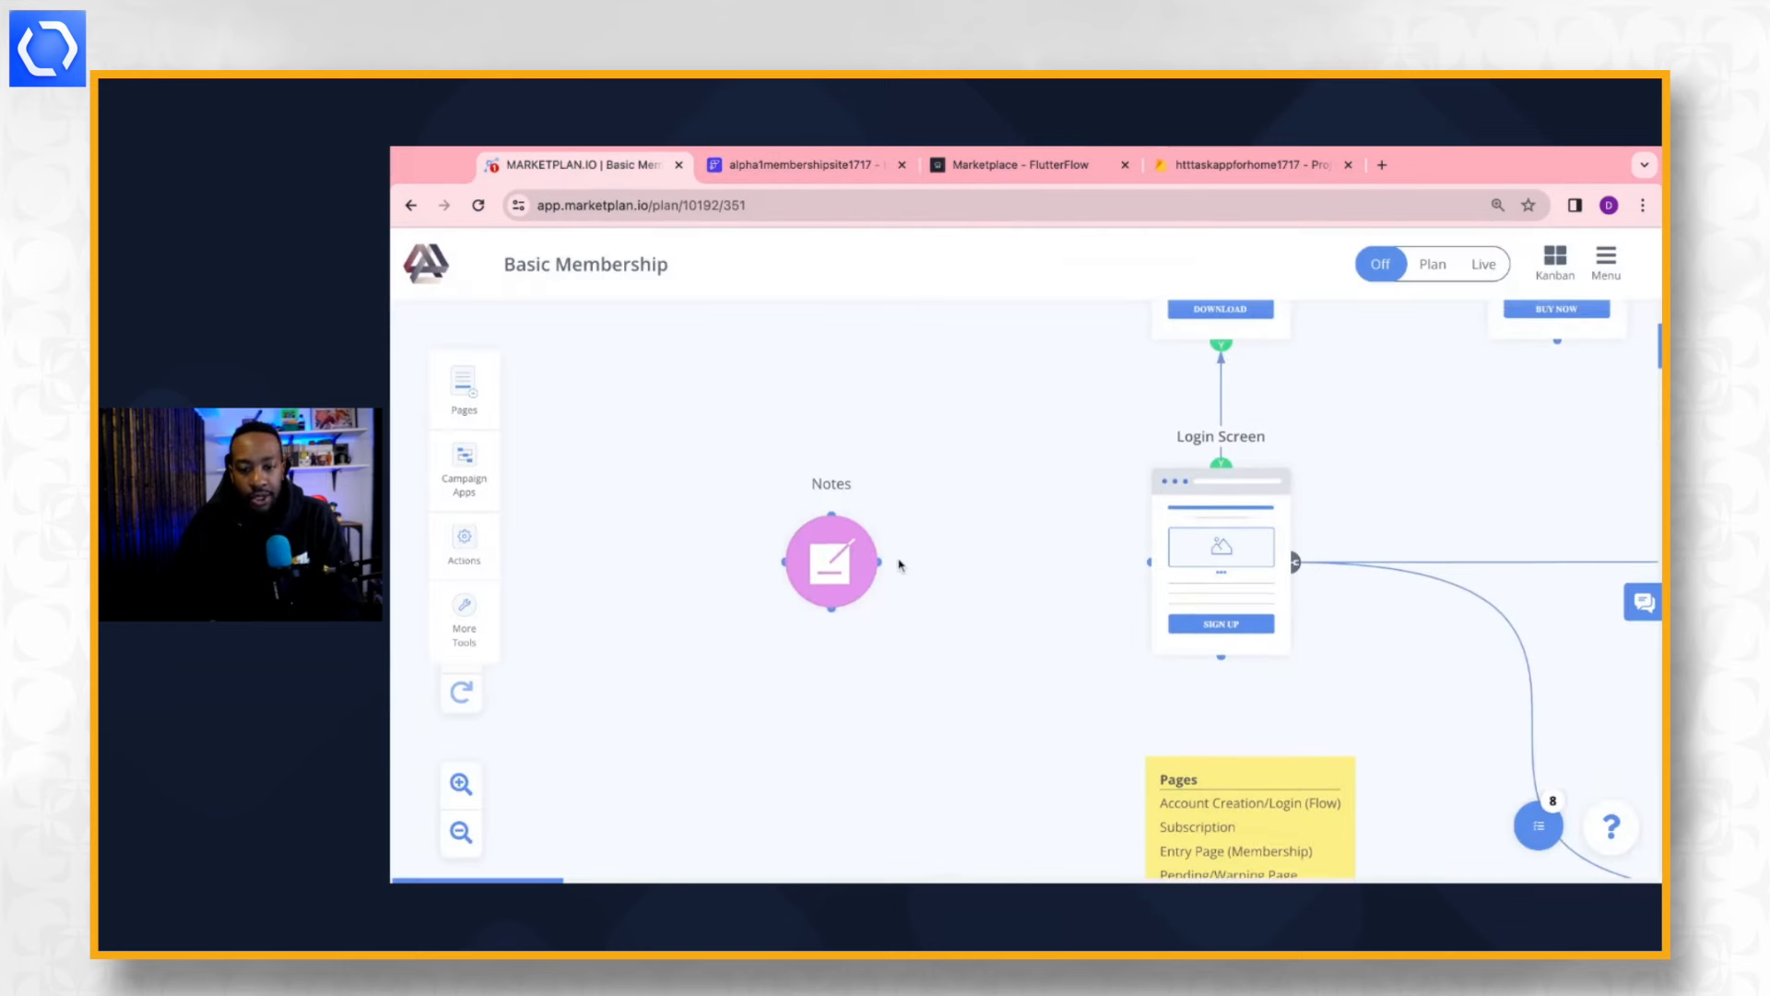
pyautogui.click(830, 576)
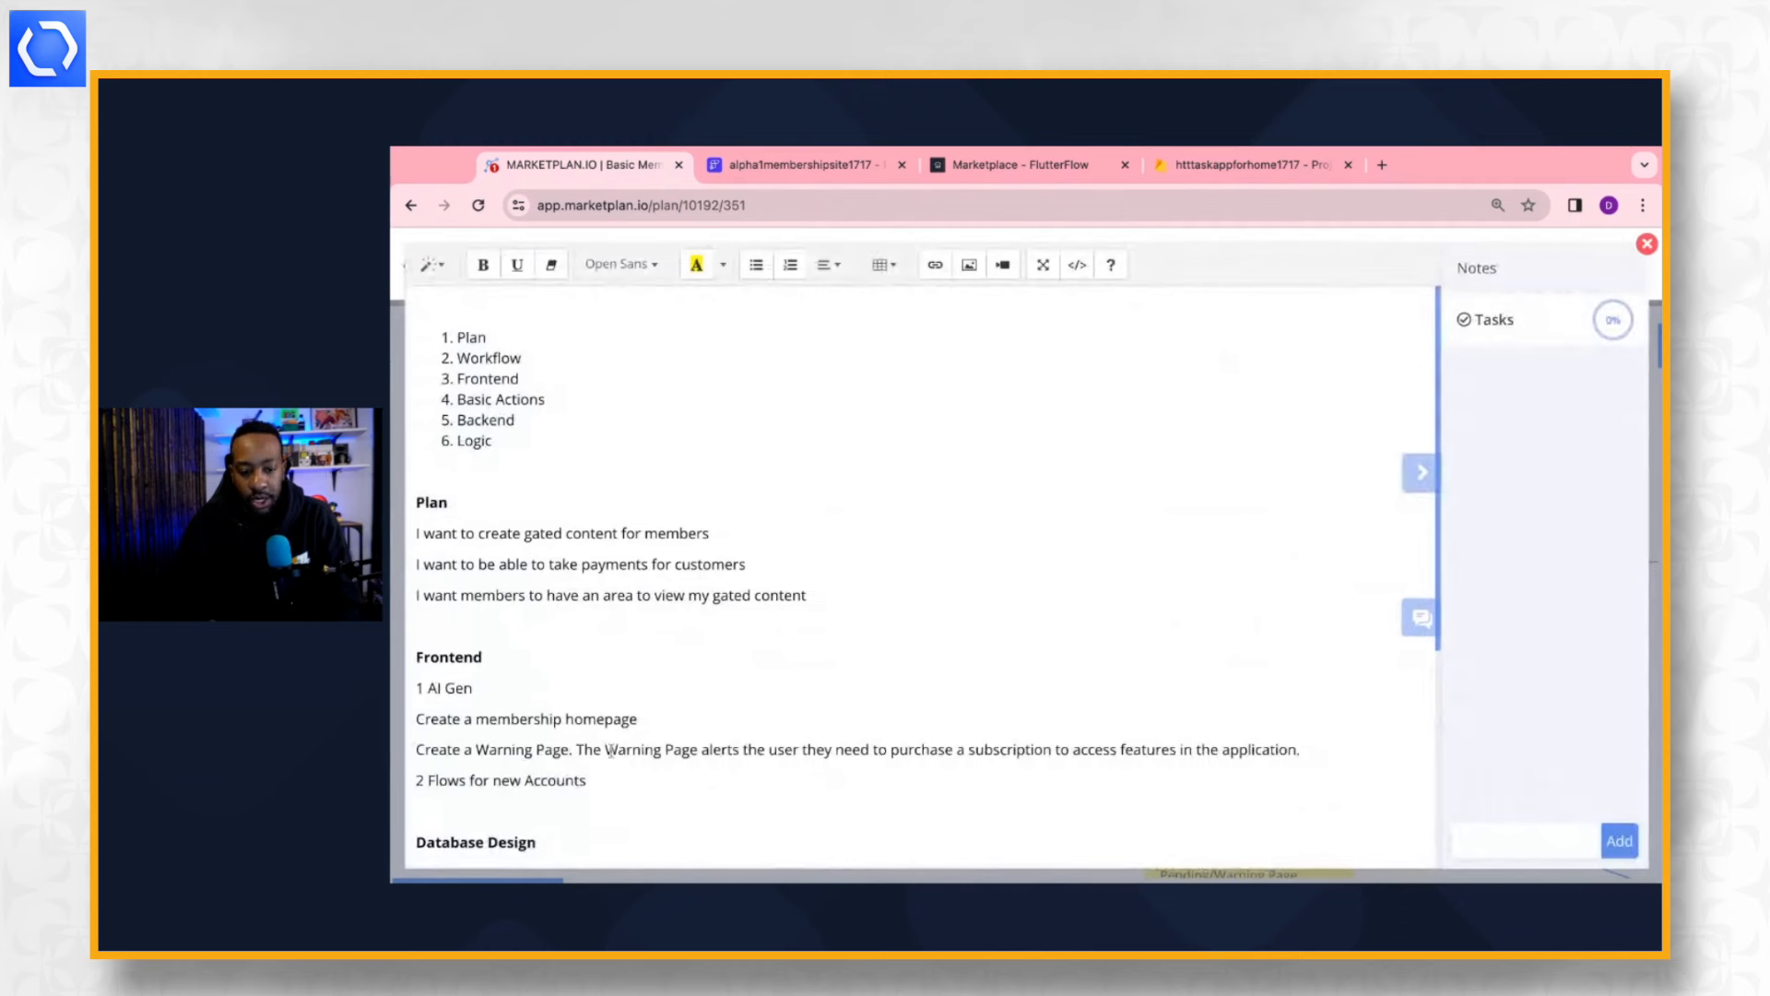
pyautogui.click(1305, 748)
pyautogui.hotkey('ctrl', 'shift', 'Left')
pyautogui.hotkey('ctrl', 'shift', 'Left')
pyautogui.hotkey('ctrl', 'shift', 'Left')
pyautogui.hotkey('ctrl', 'shift', 'Left')
pyautogui.hotkey('ctrl', 'shift', 'Left')
pyautogui.hotkey('ctrl', 'shift', 'Left')
pyautogui.hotkey('ctrl', 'shift', 'Left')
pyautogui.hotkey('ctrl', 'shift', 'Left')
pyautogui.hotkey('ctrl', 'shift', 'Left')
pyautogui.hotkey('ctrl', 'shift', 'Left')
pyautogui.hotkey('ctrl', 'shift', 'Left')
pyautogui.hotkey('ctrl', 'shift', 'Left')
pyautogui.hotkey('ctrl', 'shift', 'Left')
pyautogui.hotkey('ctrl', 'shift', 'Left')
pyautogui.hotkey('ctrl', 'shift', 'Left')
pyautogui.hotkey('ctrl', 'shift', 'Left')
pyautogui.hotkey('ctrl', 'shift', 'Left')
pyautogui.hotkey('shift', 'Right')
pyautogui.hotkey('shift', 'Right')
pyautogui.hotkey('shift', 'Right')
pyautogui.hotkey('shift', 'Right')
pyautogui.hotkey('shift', 'Right')
pyautogui.hotkey('shift', 'Right')
pyautogui.hotkey('shift', 'Right')
pyautogui.hotkey('shift', 'Right')
pyautogui.hotkey('shift', 'Right')
pyautogui.hotkey('shift', 'Right')
pyautogui.hotkey('shift', 'Right')
pyautogui.hotkey('shift', 'Right')
pyautogui.hotkey('shift', 'Right')
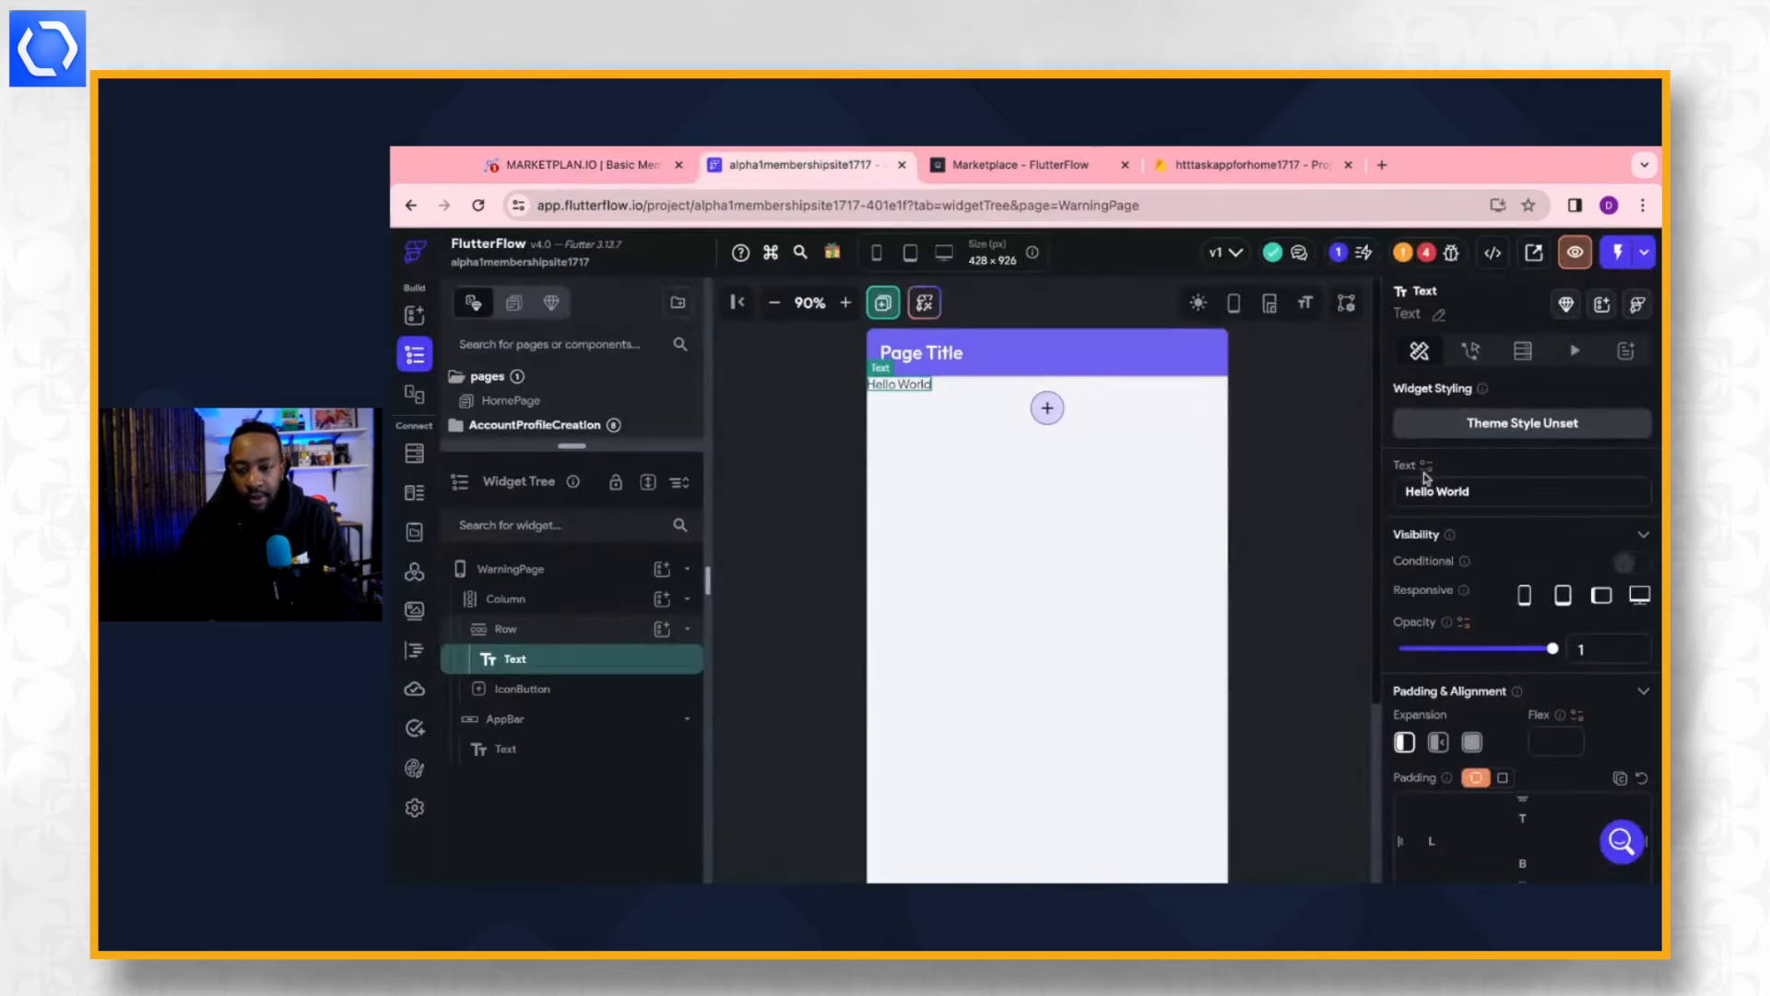
# Return to FlutterFlow and set the Row's Text widget to "Please Purchase a Subscription to Continue".
pyautogui.click(762, 169)
pyautogui.tripleClick(1495, 489)
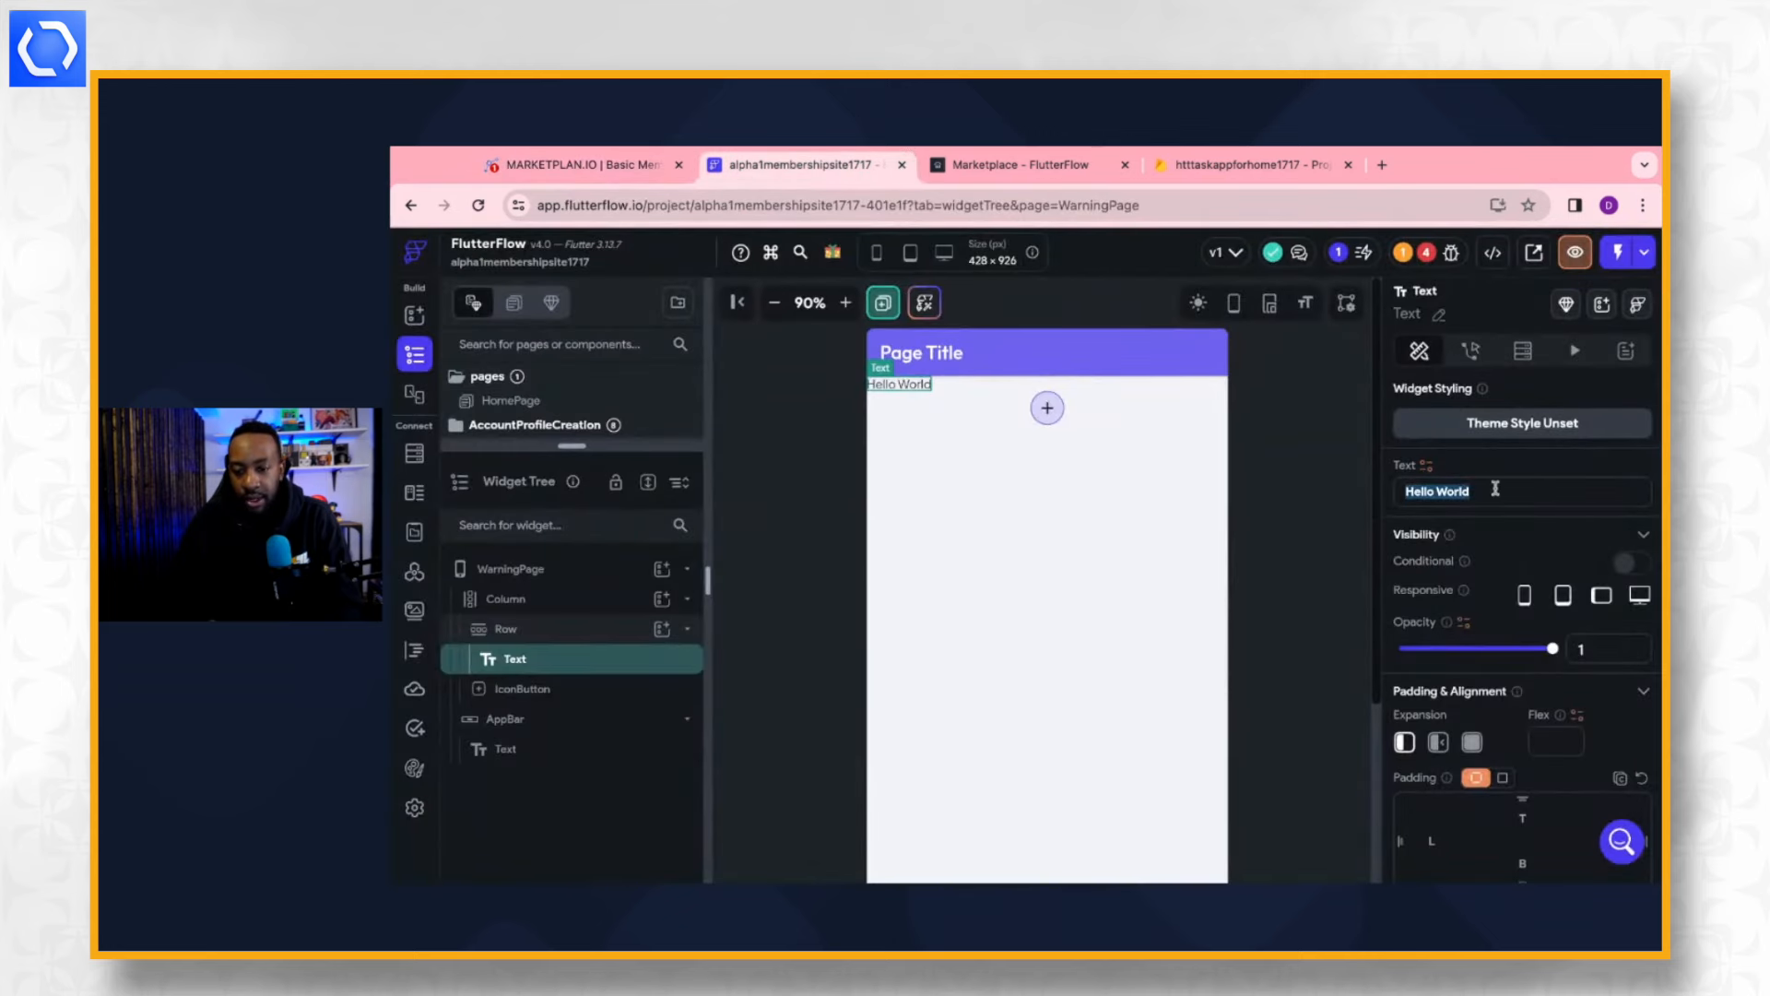
pyautogui.write('P')
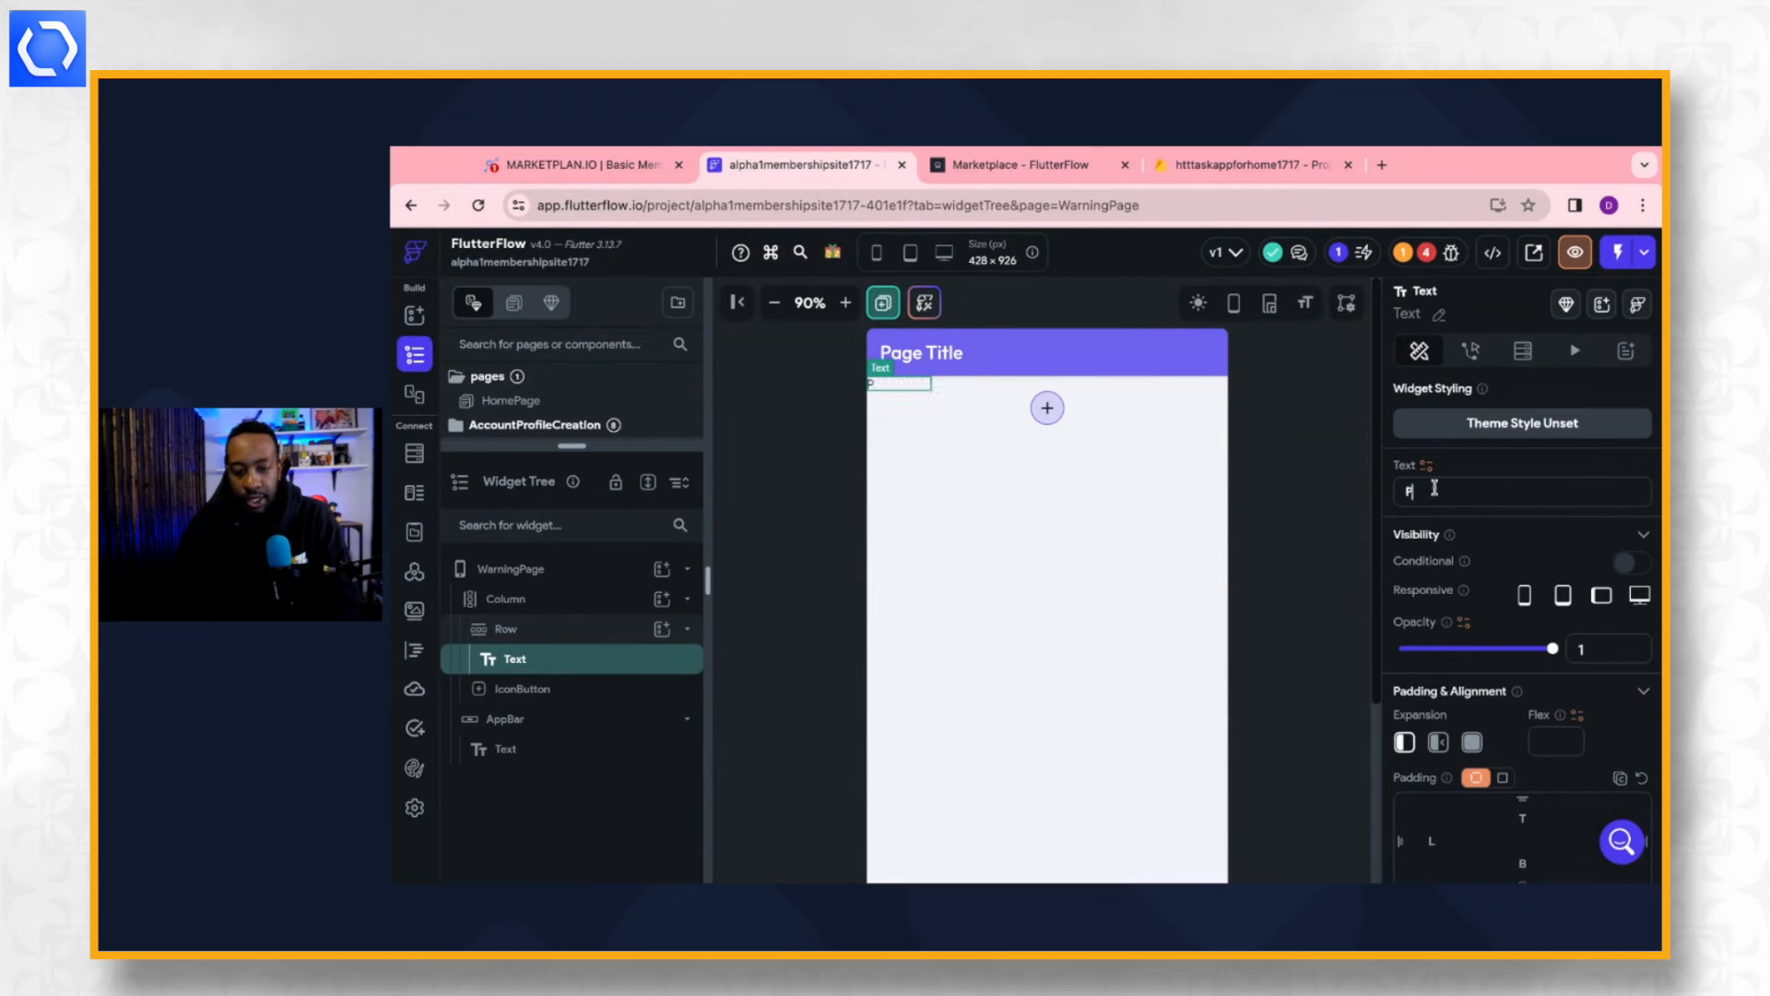
pyautogui.write('lease')
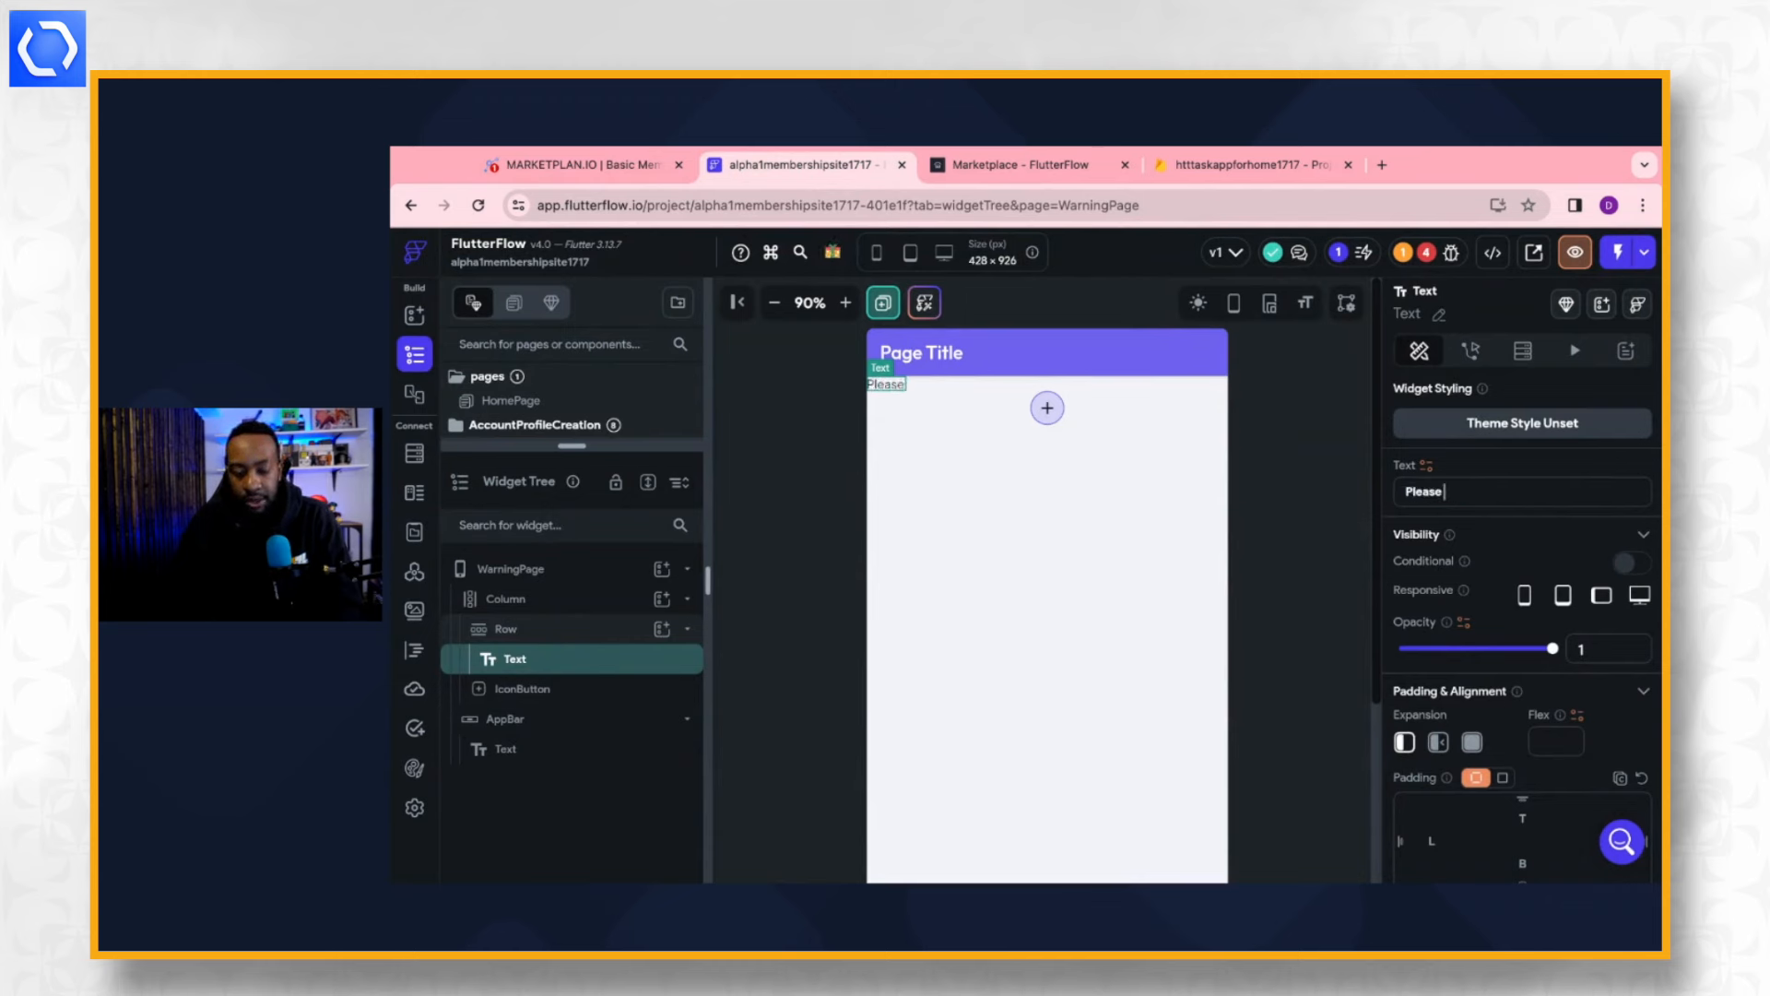
pyautogui.write(' Purchas')
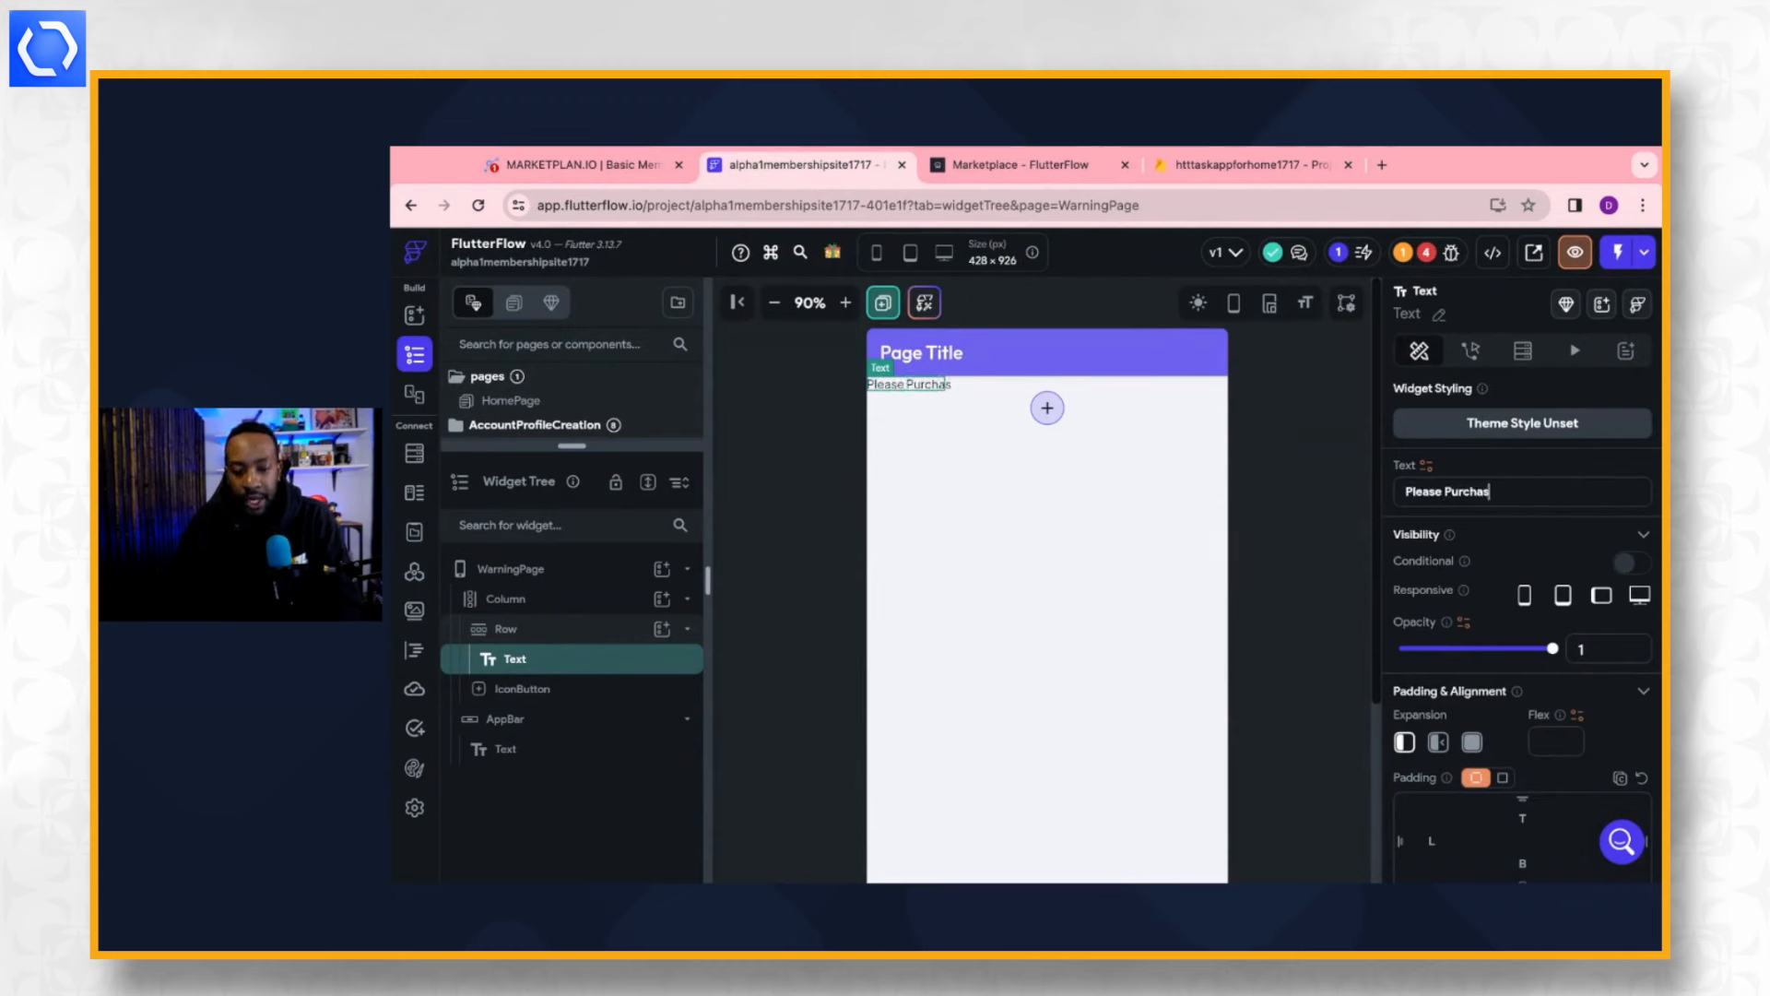
pyautogui.write('e a S')
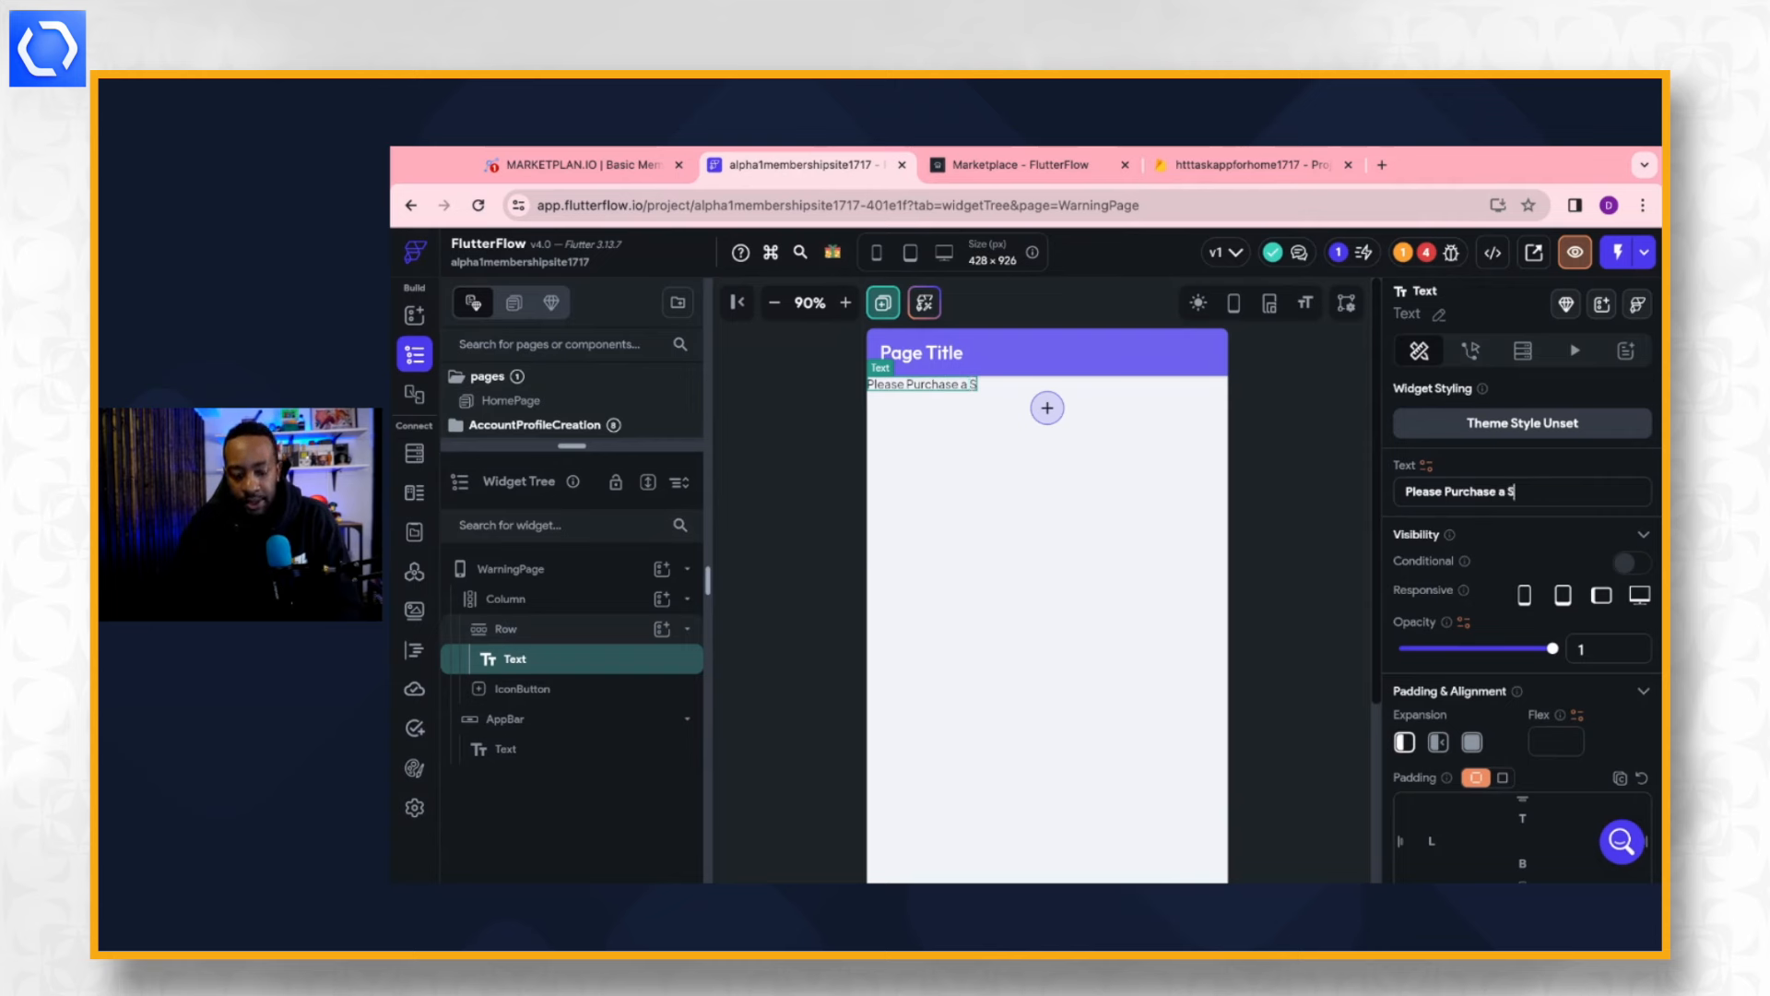
pyautogui.write('ubscriptio')
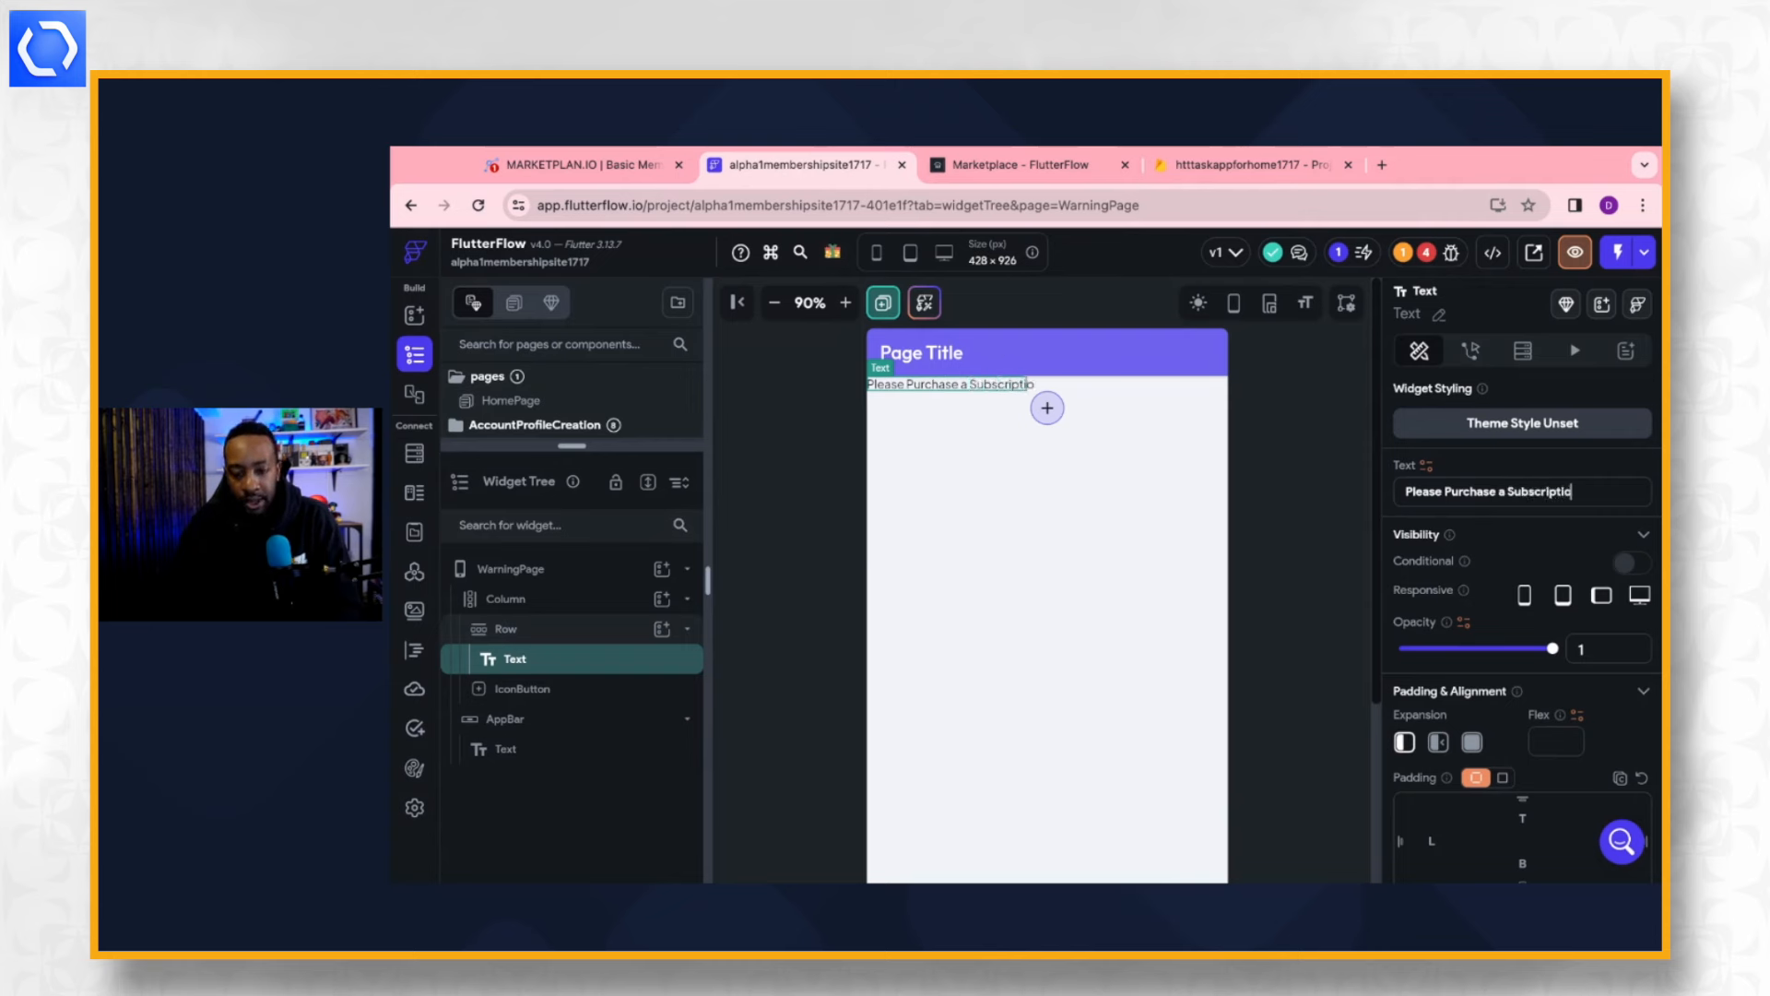
pyautogui.write('n to Continue')
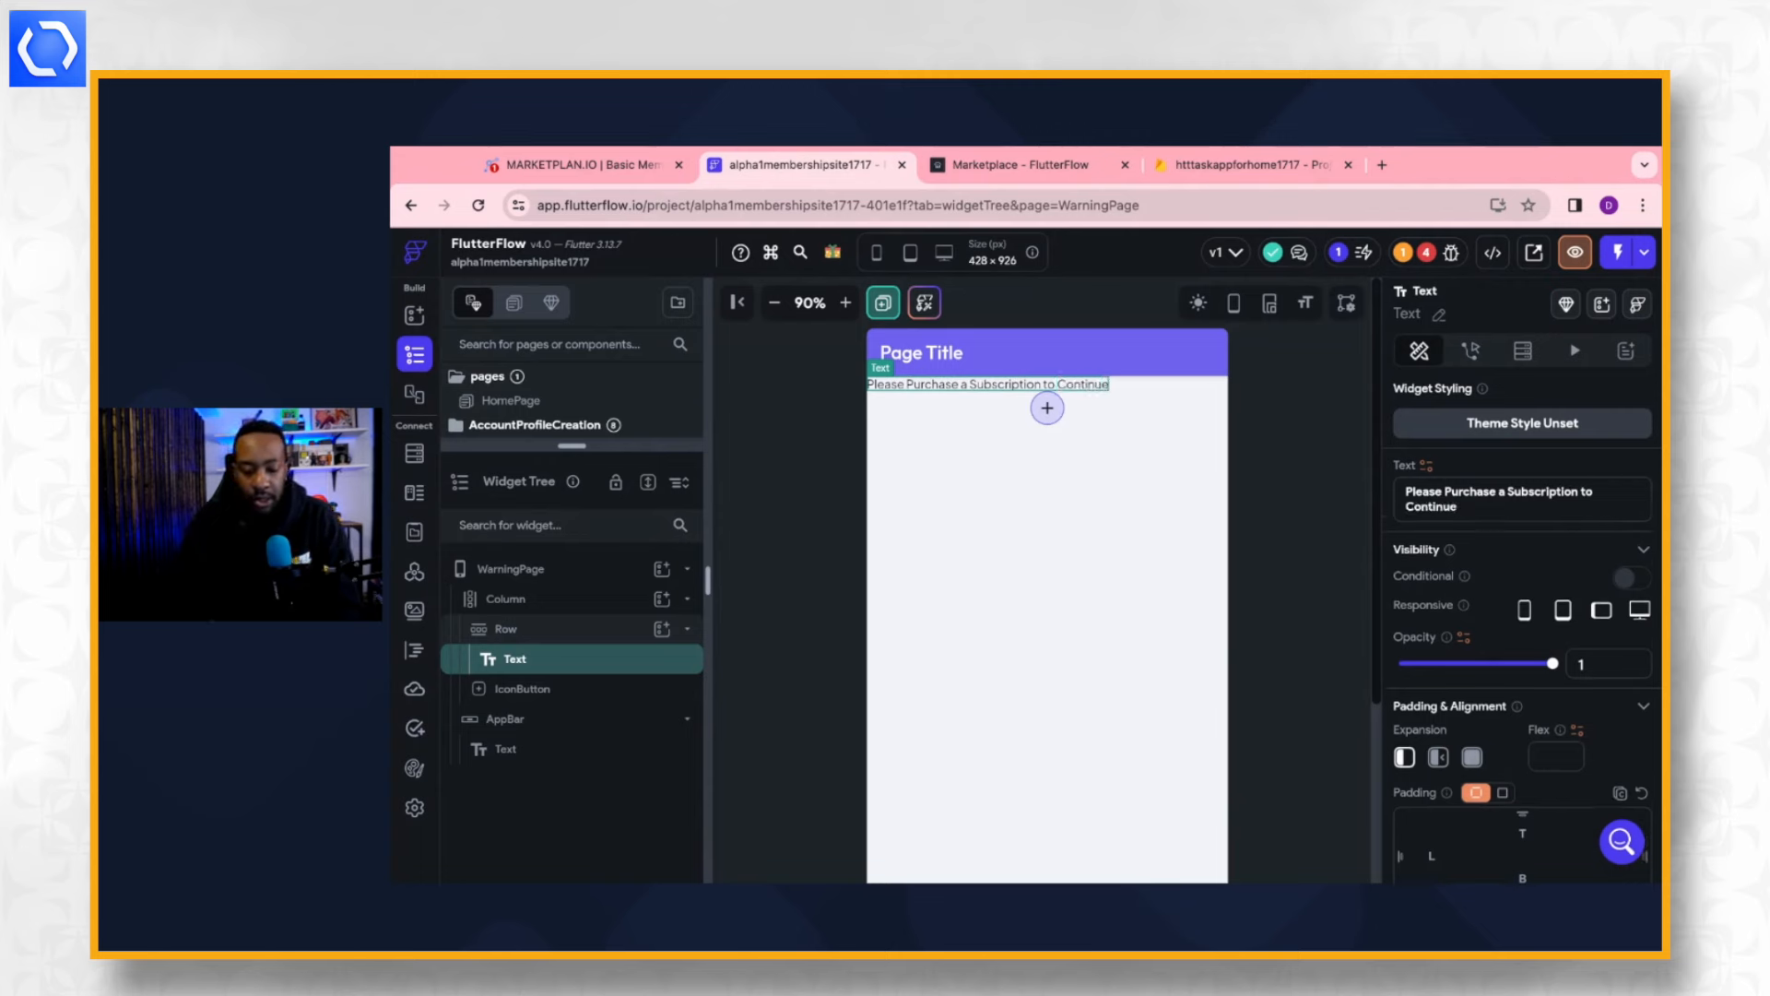
# Set the font weight of the subscription message to 600 - Semi Bold.
pyautogui.scroll(-5, 1541, 631)
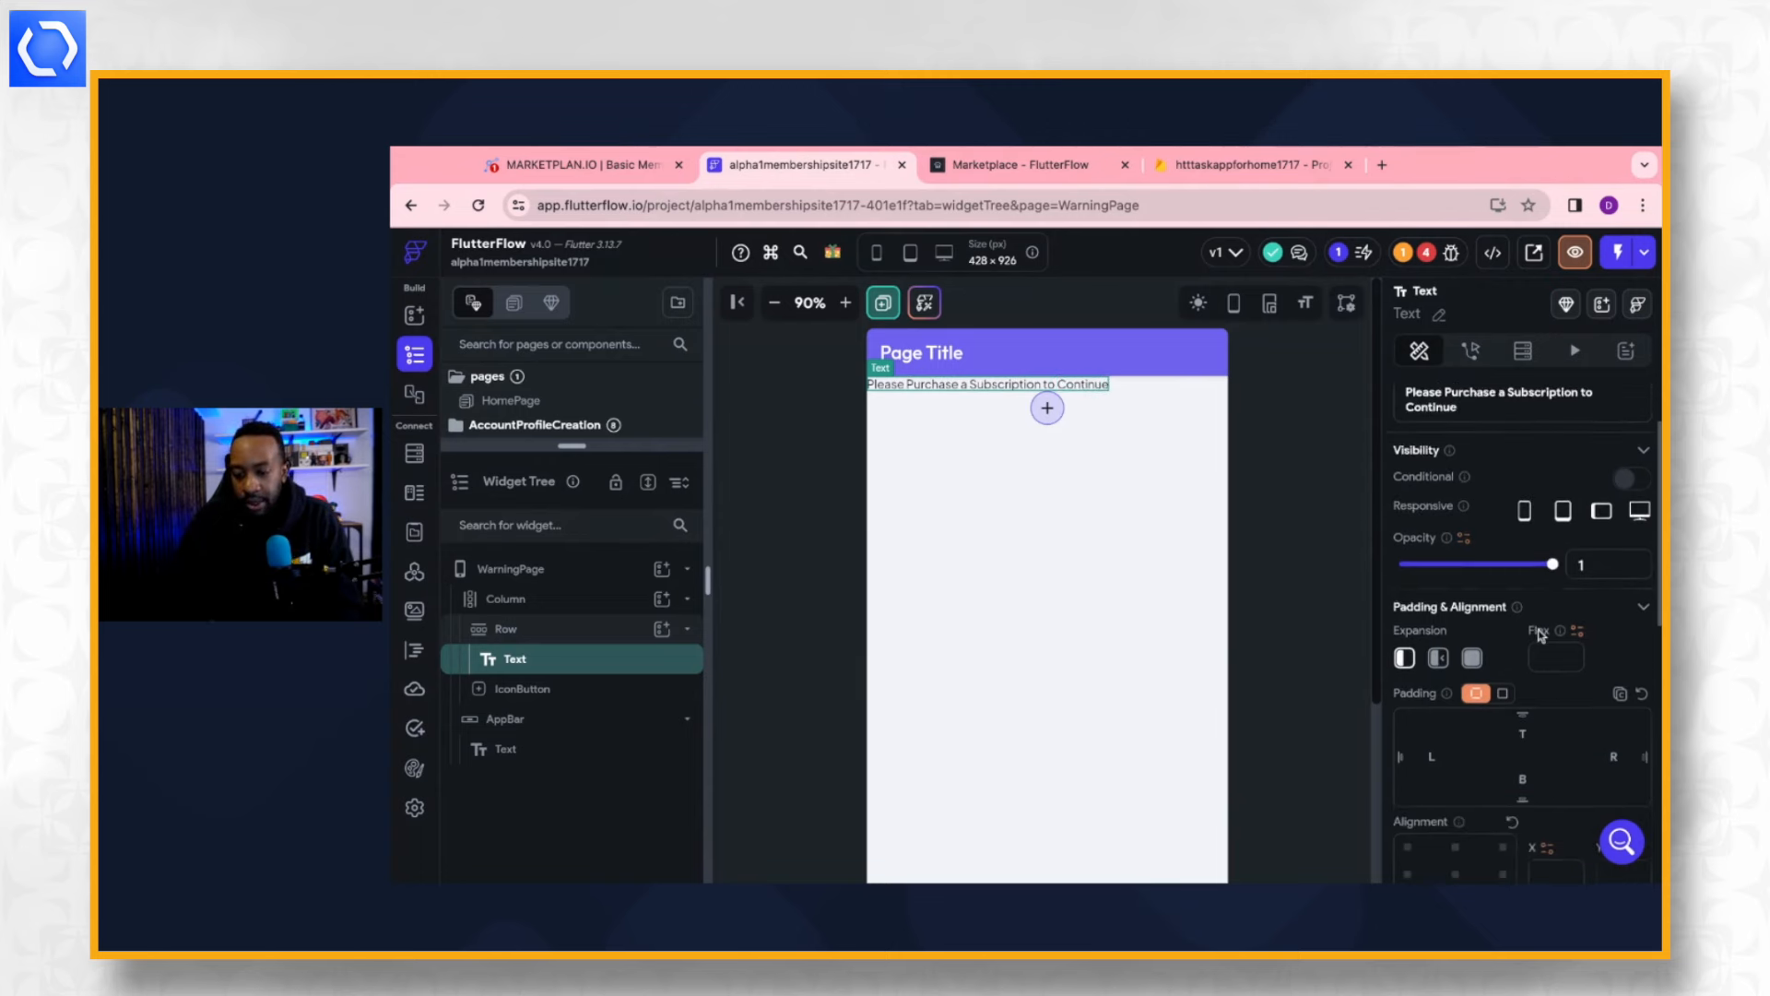
pyautogui.scroll(-5, 1539, 636)
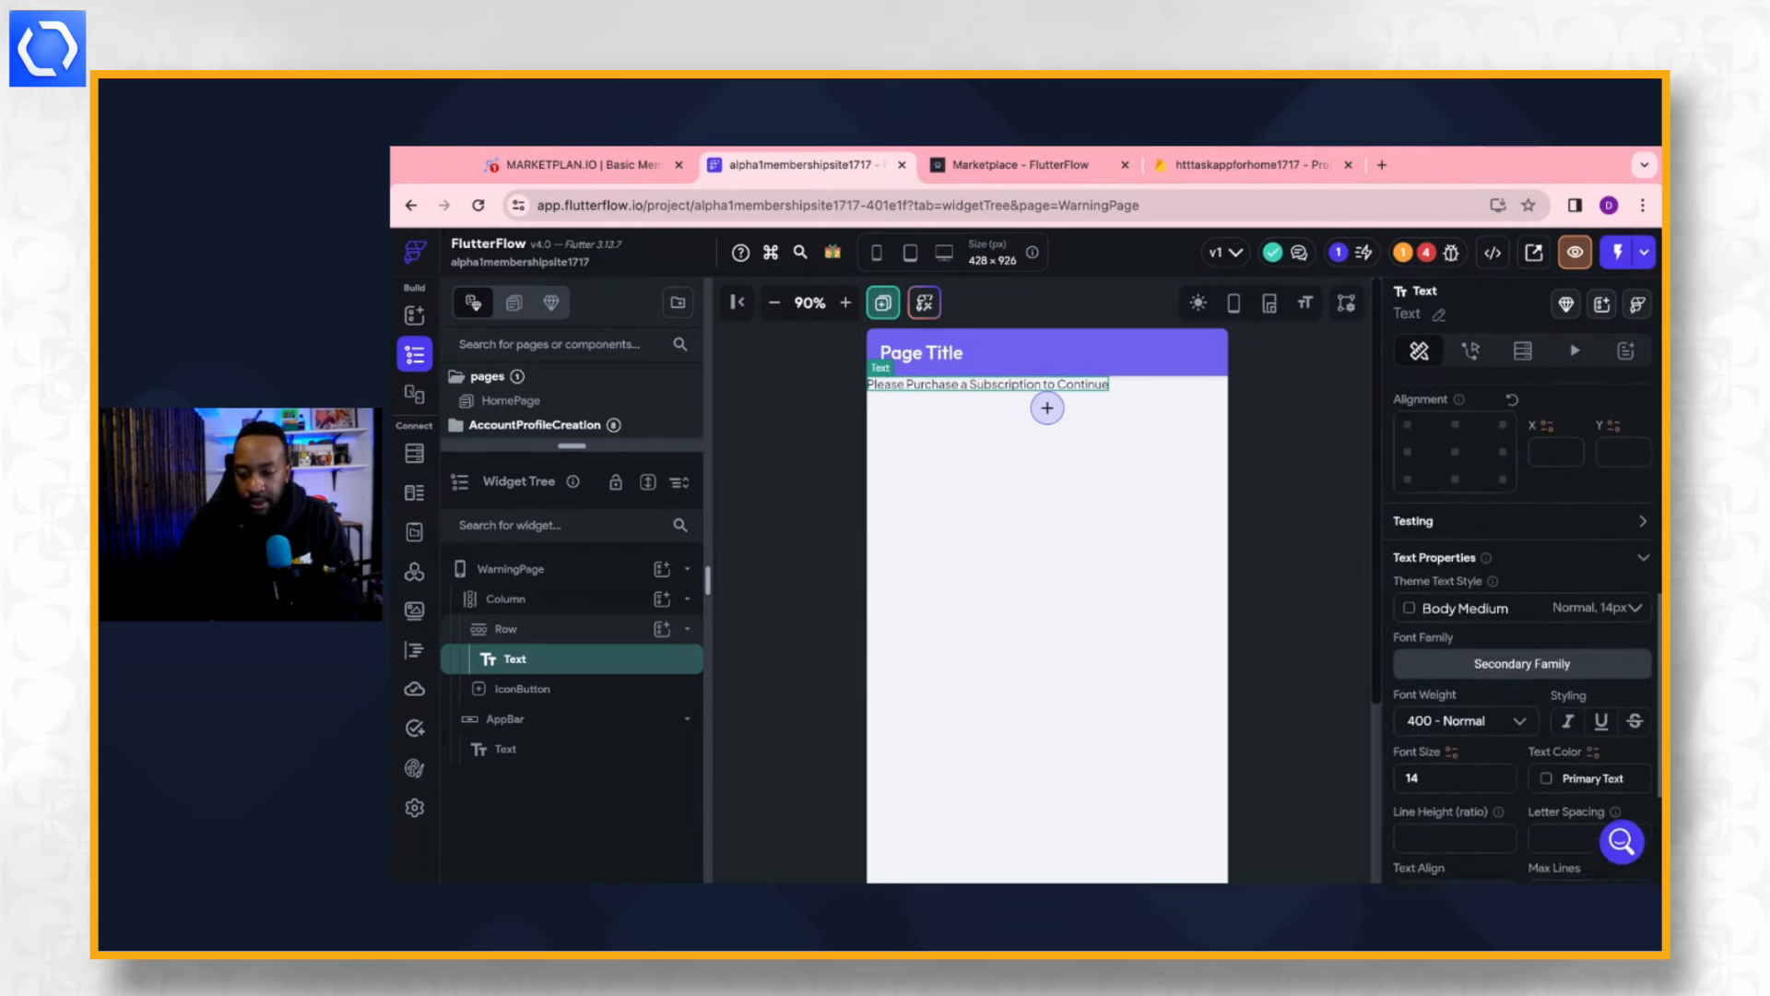
pyautogui.click(1520, 661)
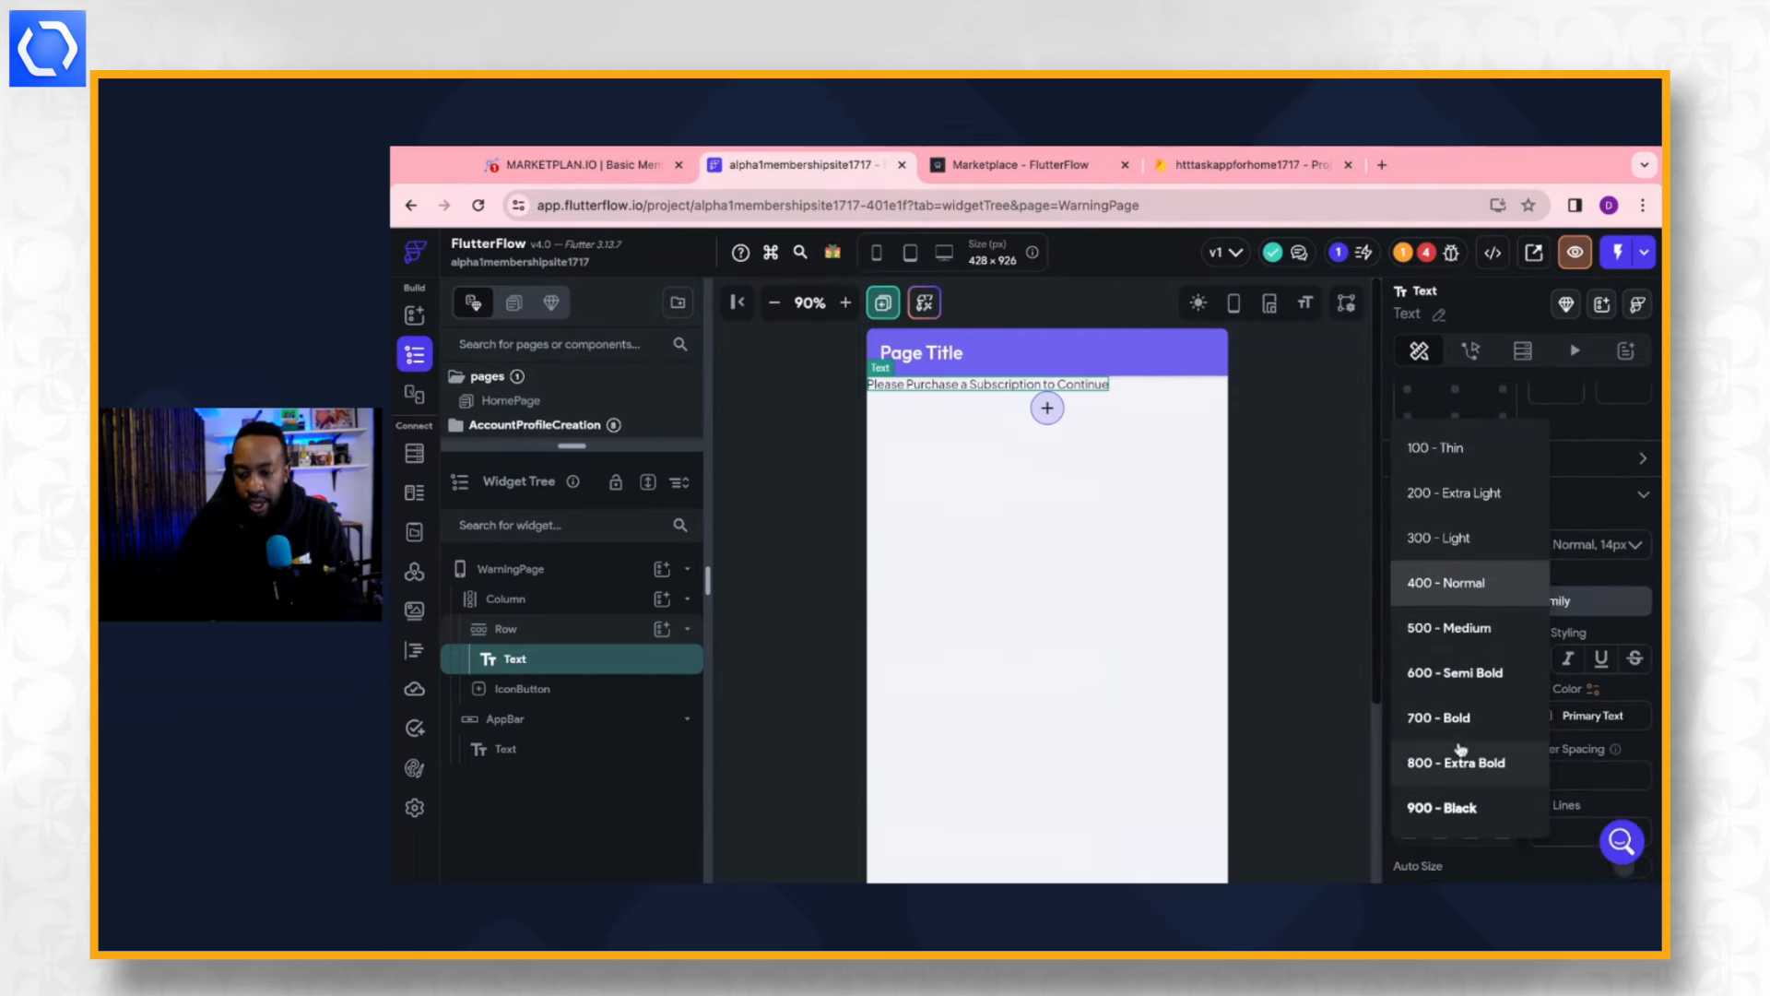
pyautogui.click(1466, 673)
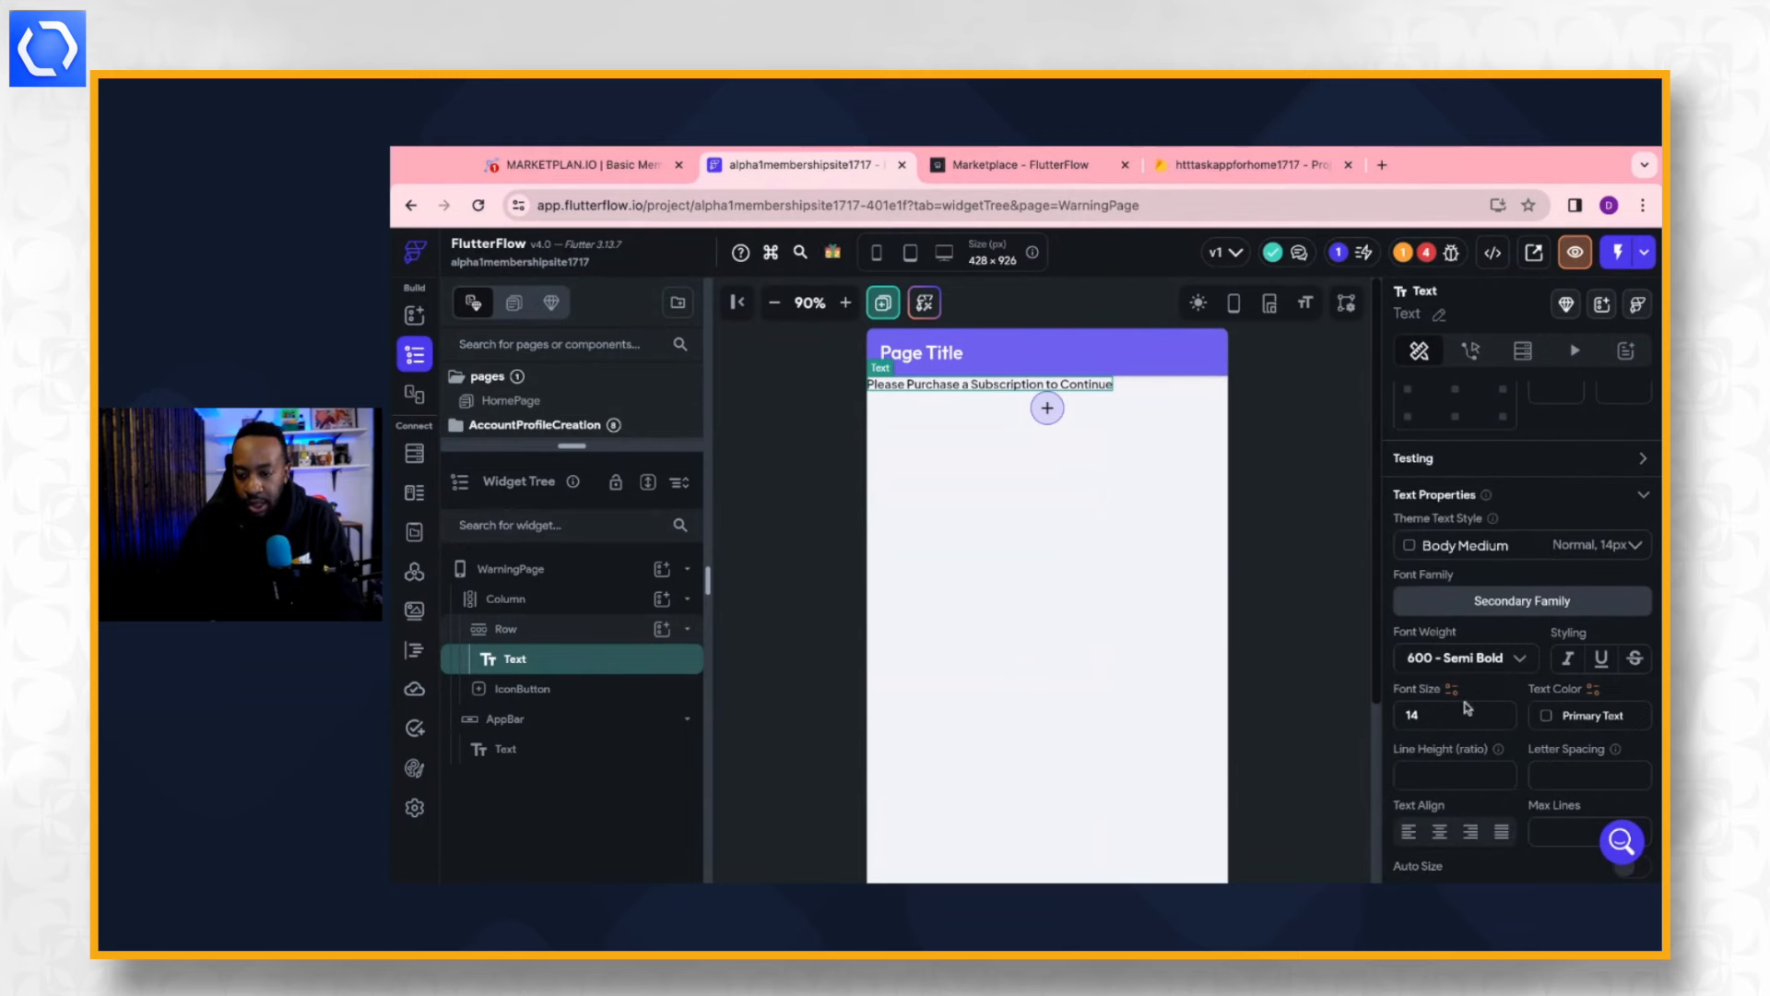
# Center-align the subscription message and set its parent Row's main axis alignment to center.
pyautogui.scroll(-1, 1468, 708)
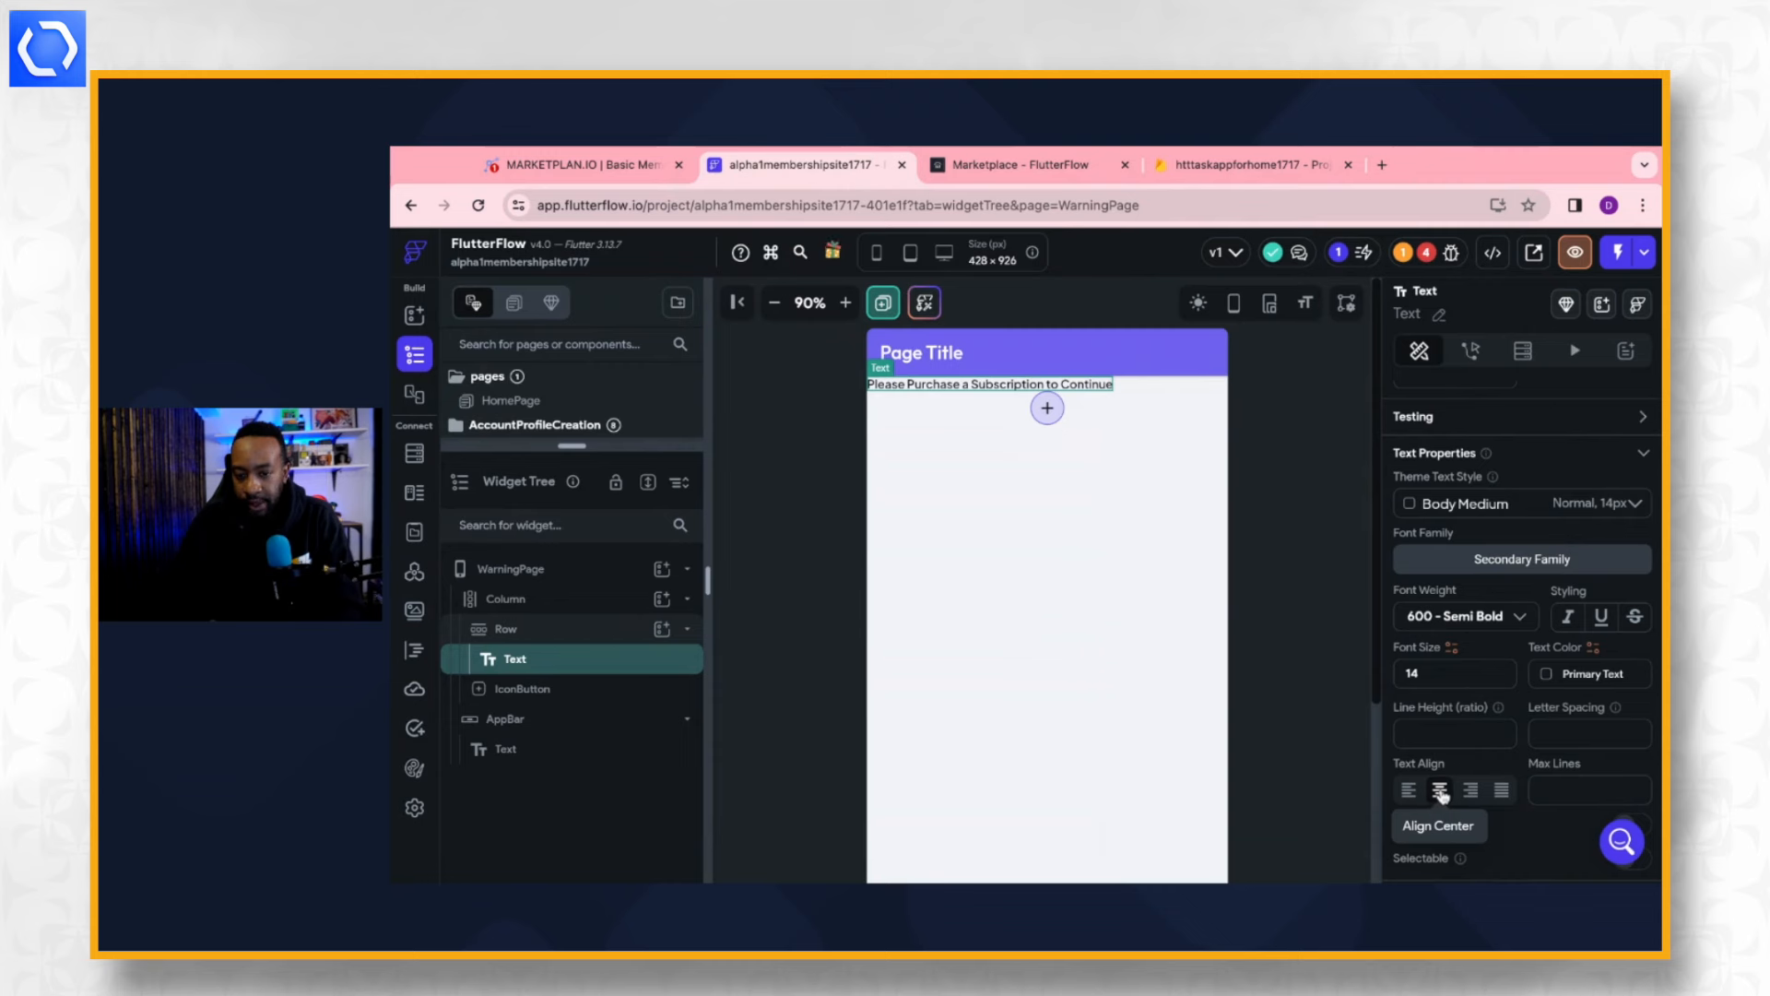
pyautogui.click(1440, 791)
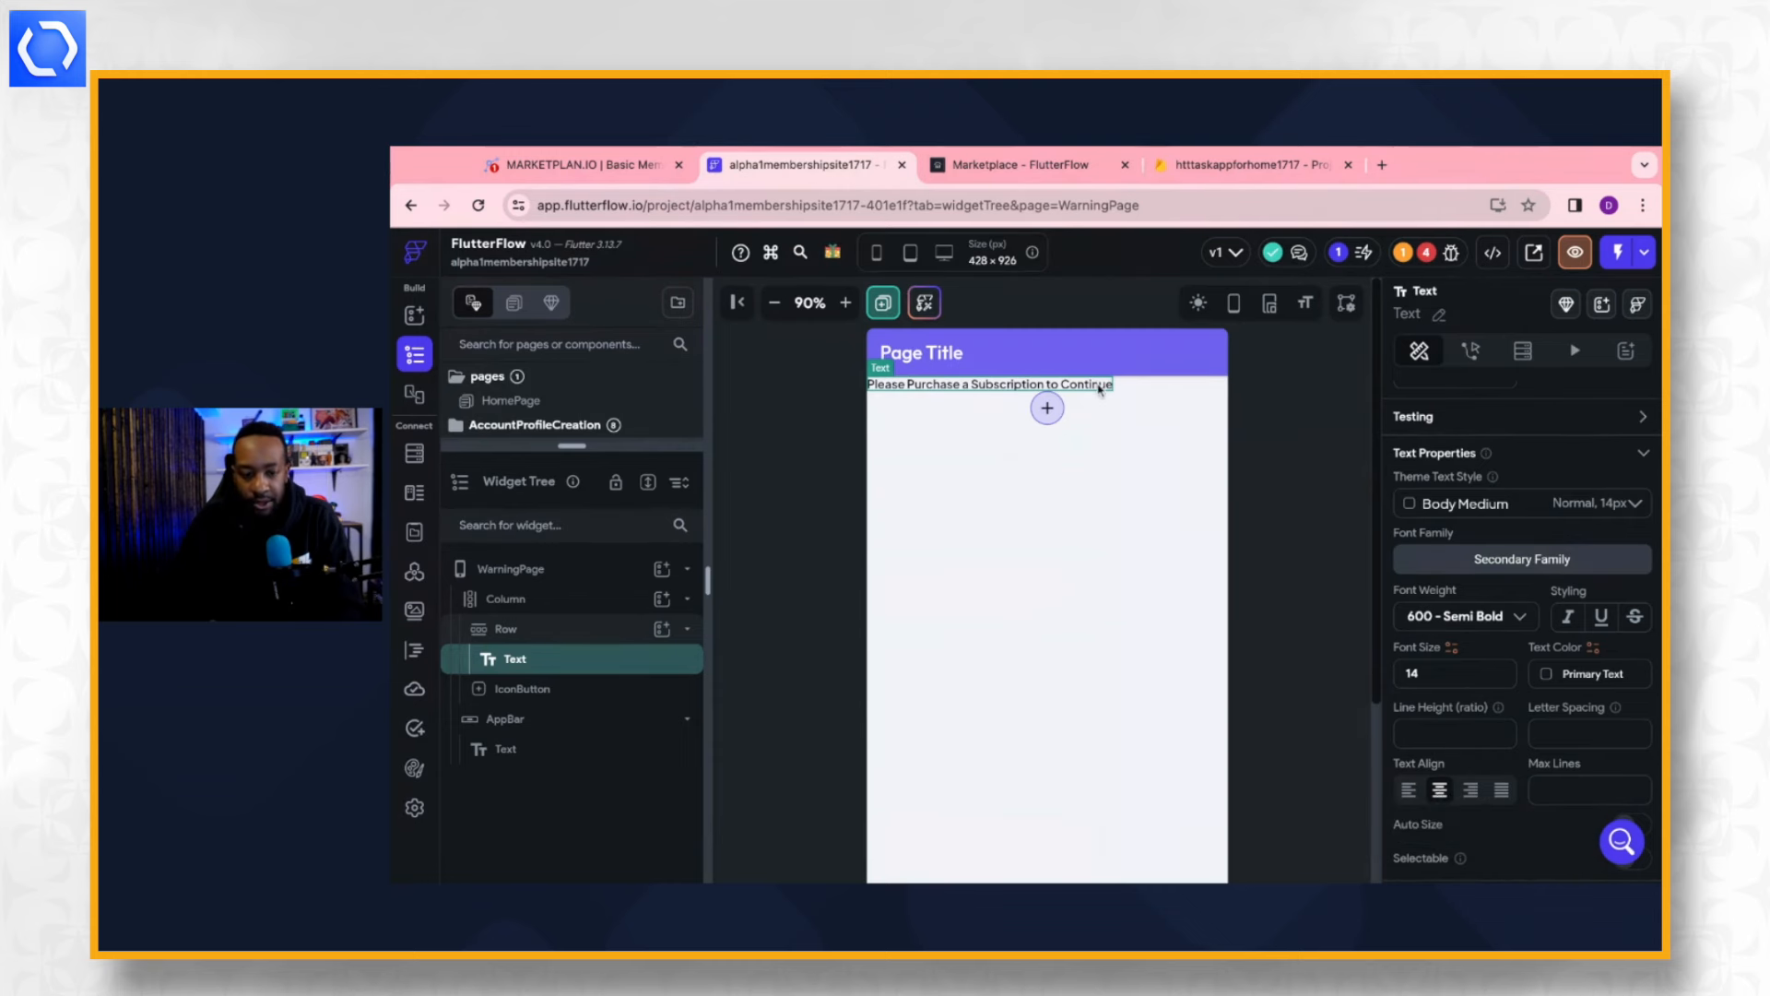
pyautogui.click(558, 632)
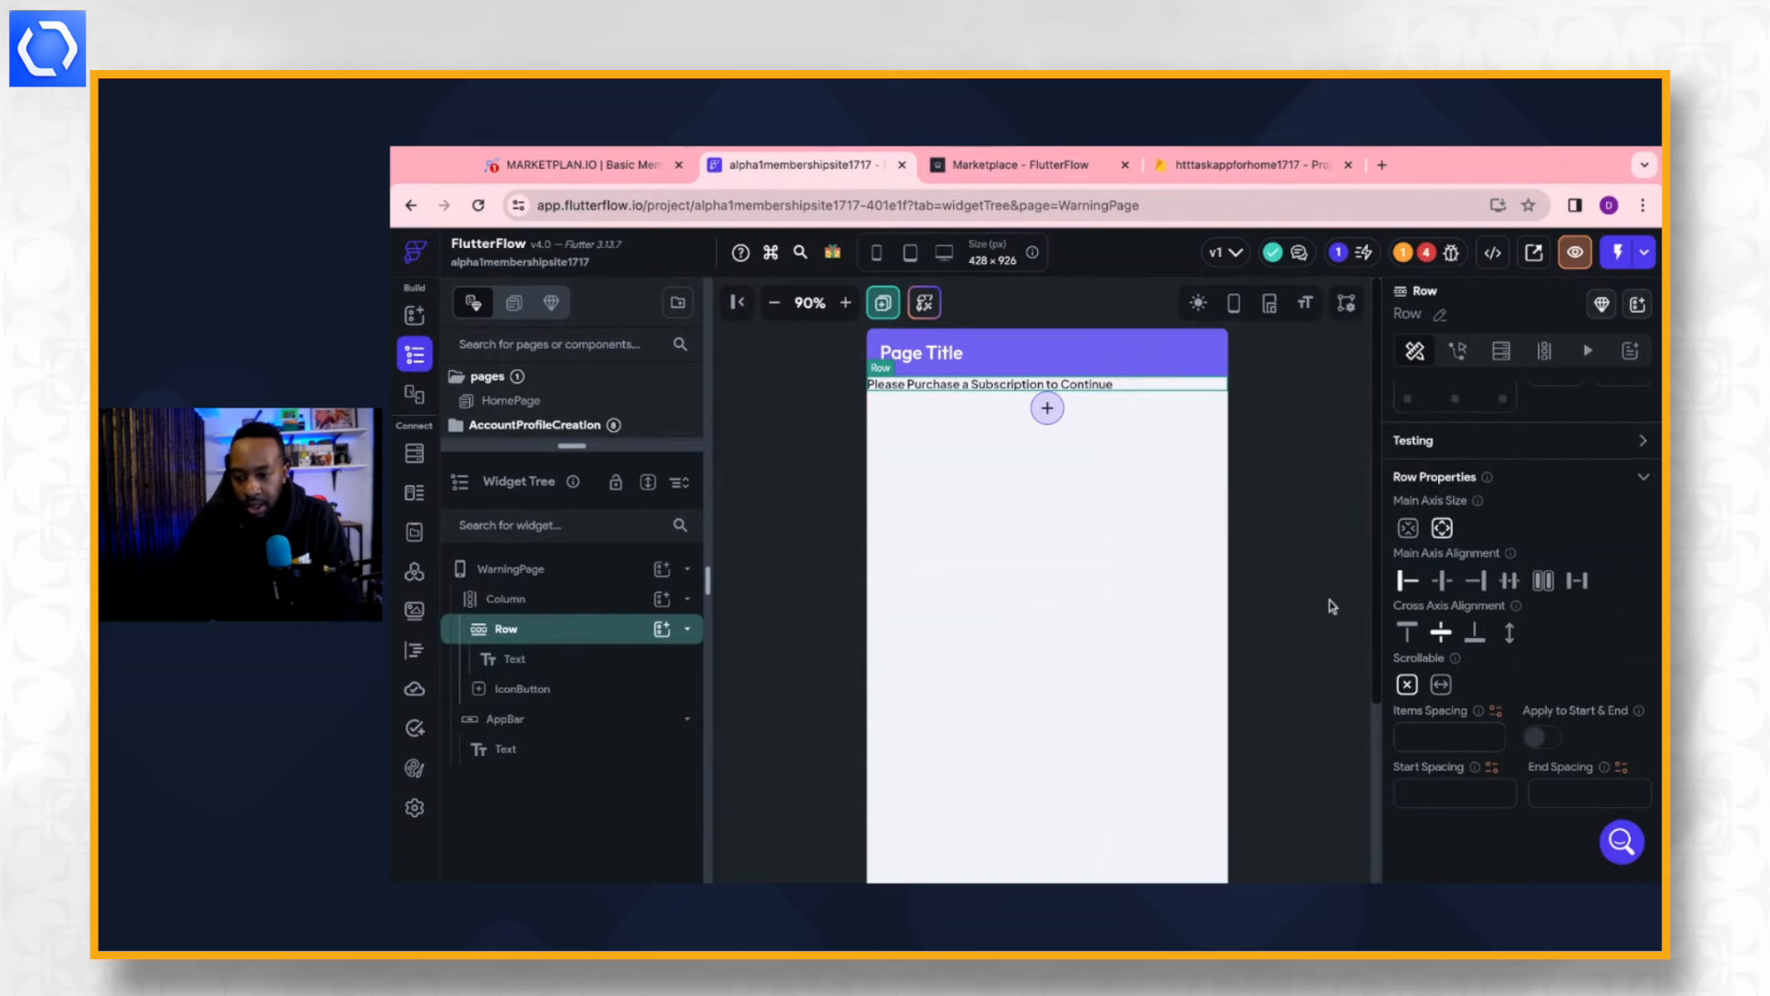
pyautogui.click(1445, 581)
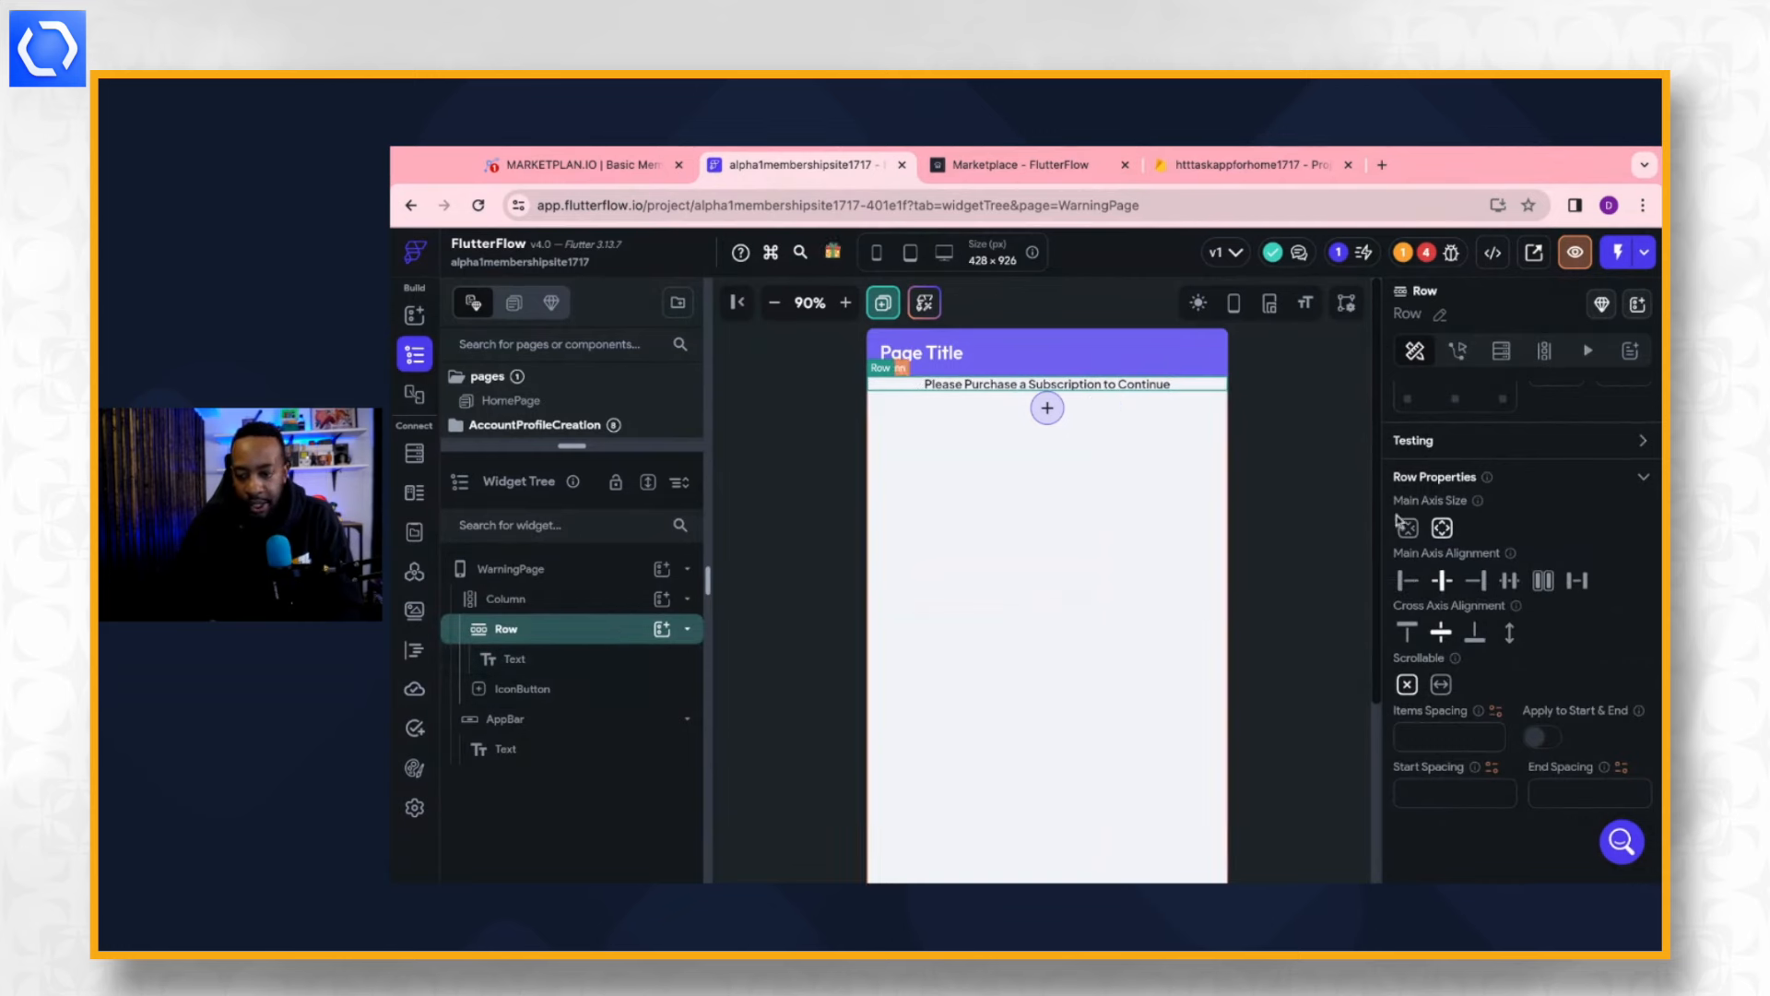
# Set the font size of the "Please Purchase a Subscription to Continue" text to 20.
pyautogui.click(539, 668)
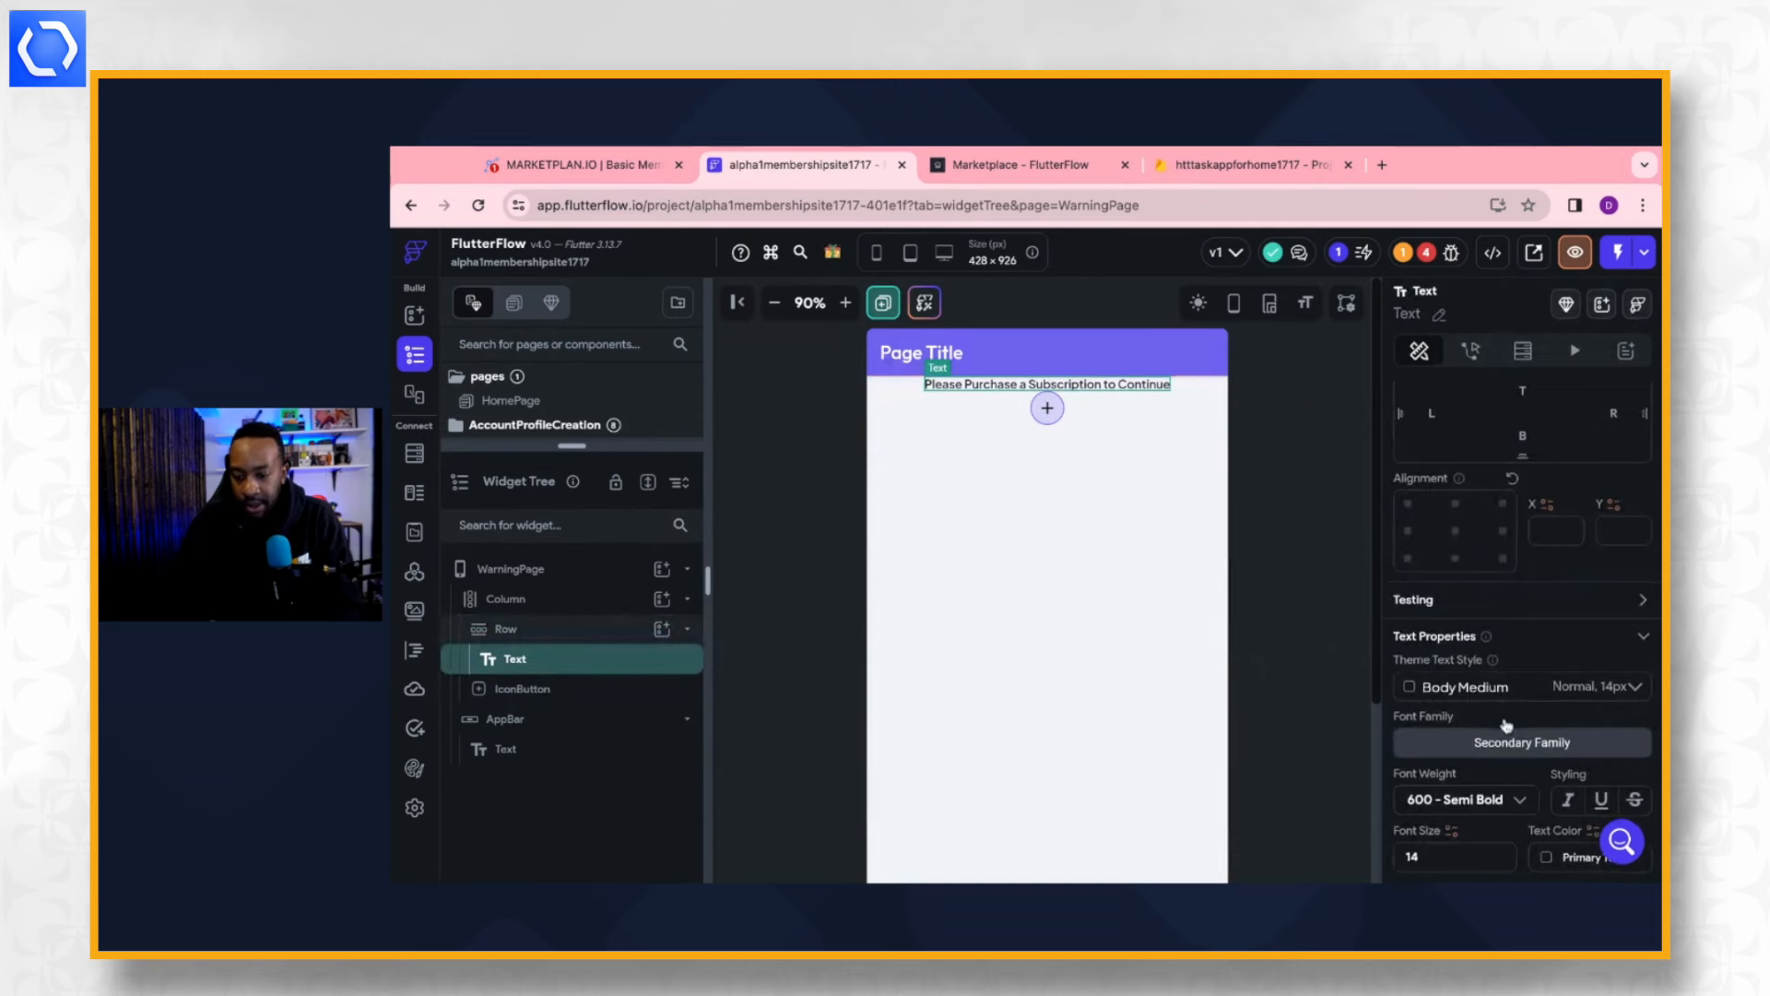
pyautogui.scroll(-2, 1503, 727)
pyautogui.click(1475, 788)
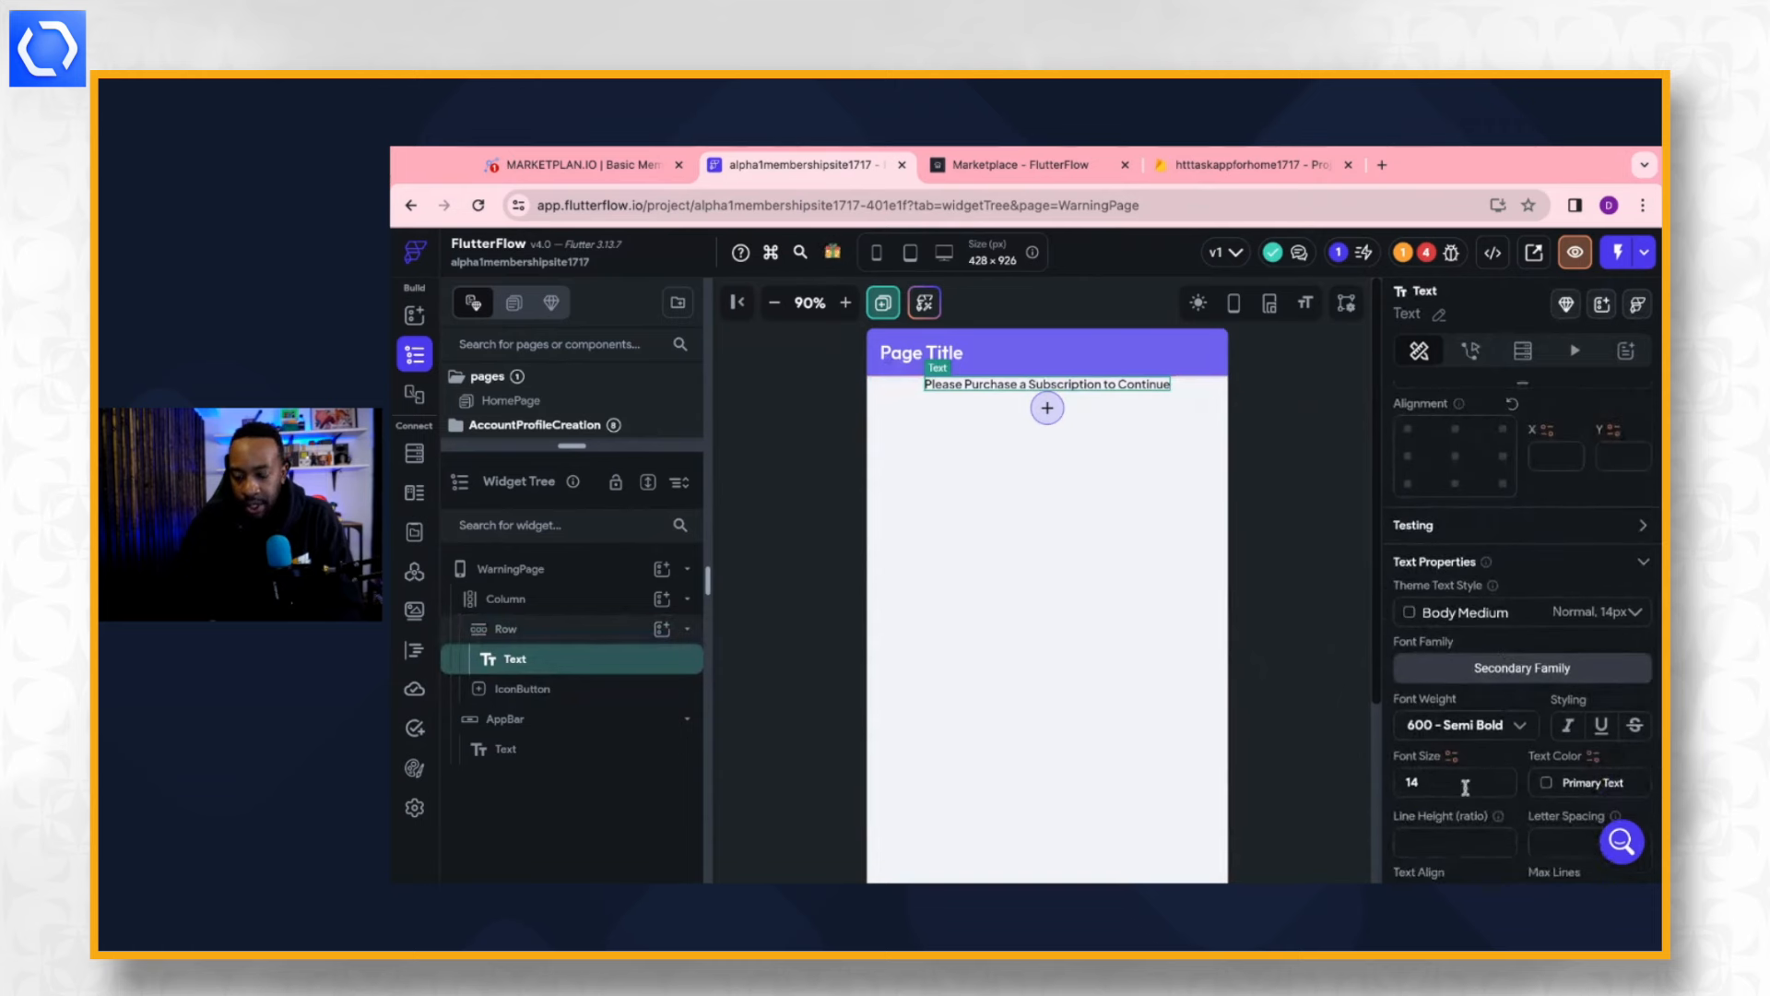
pyautogui.moveTo(1465, 786); pyautogui.dragTo(1370, 786)
pyautogui.write('56')
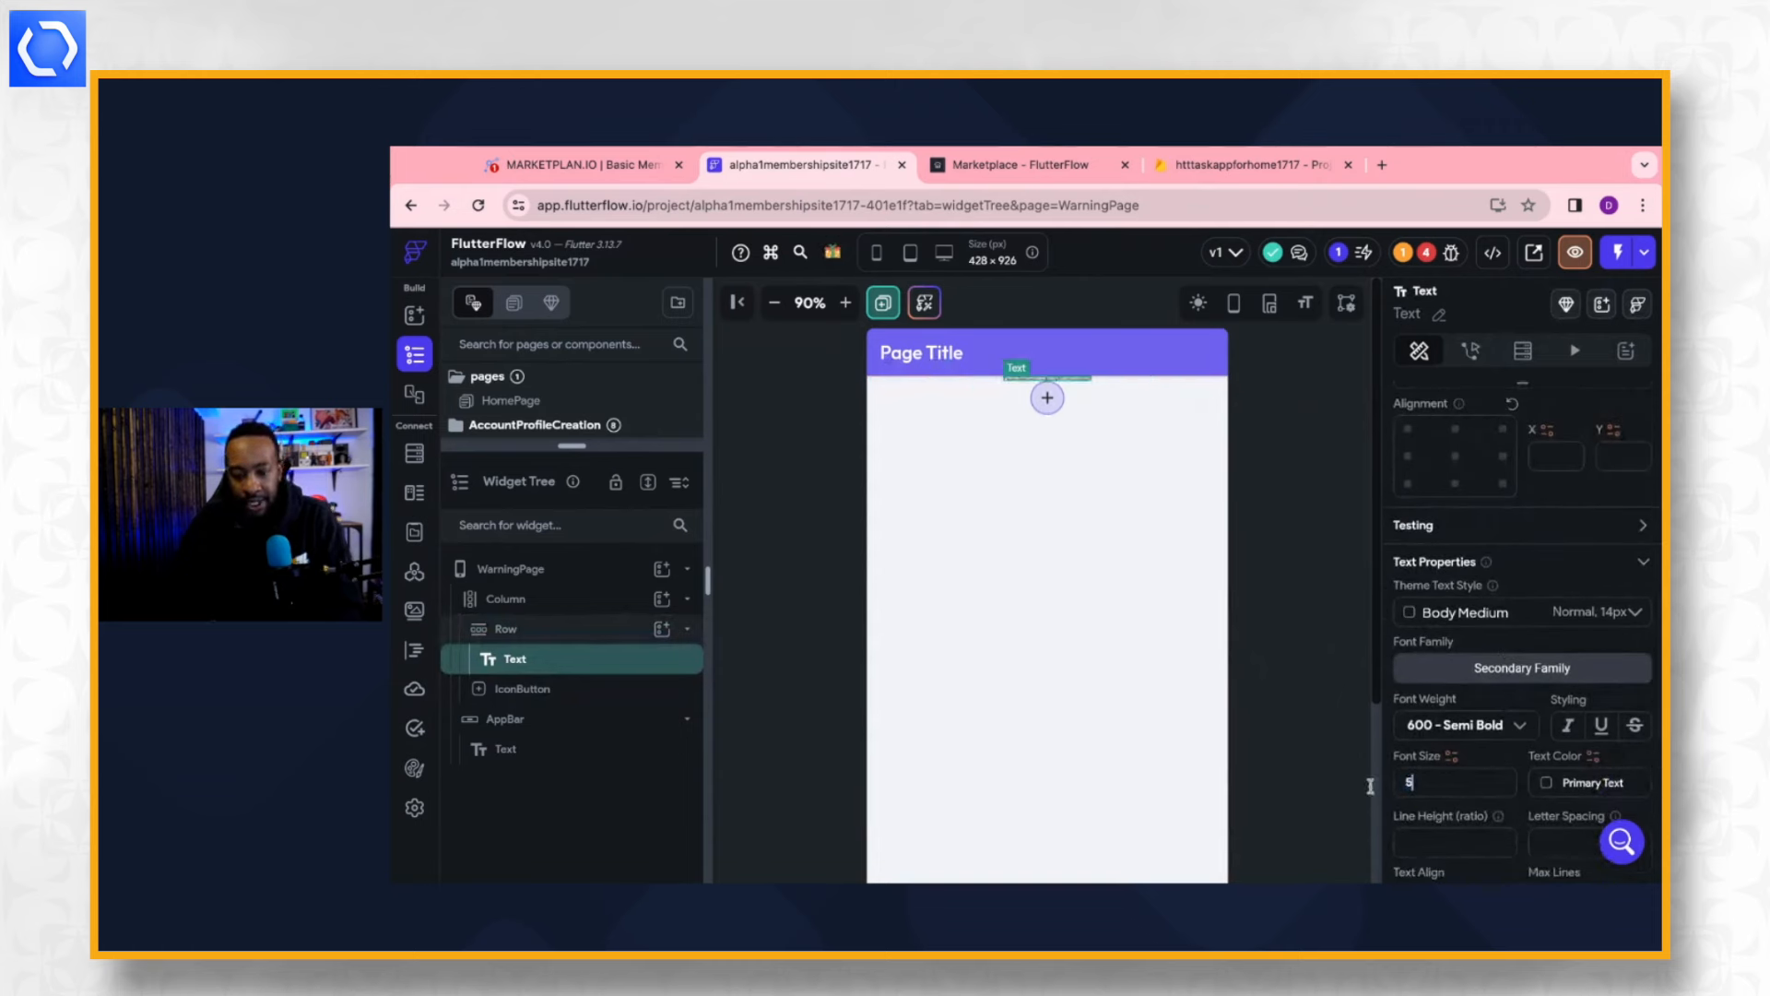
pyautogui.press('BackSpace')
pyautogui.press('BackSpace')
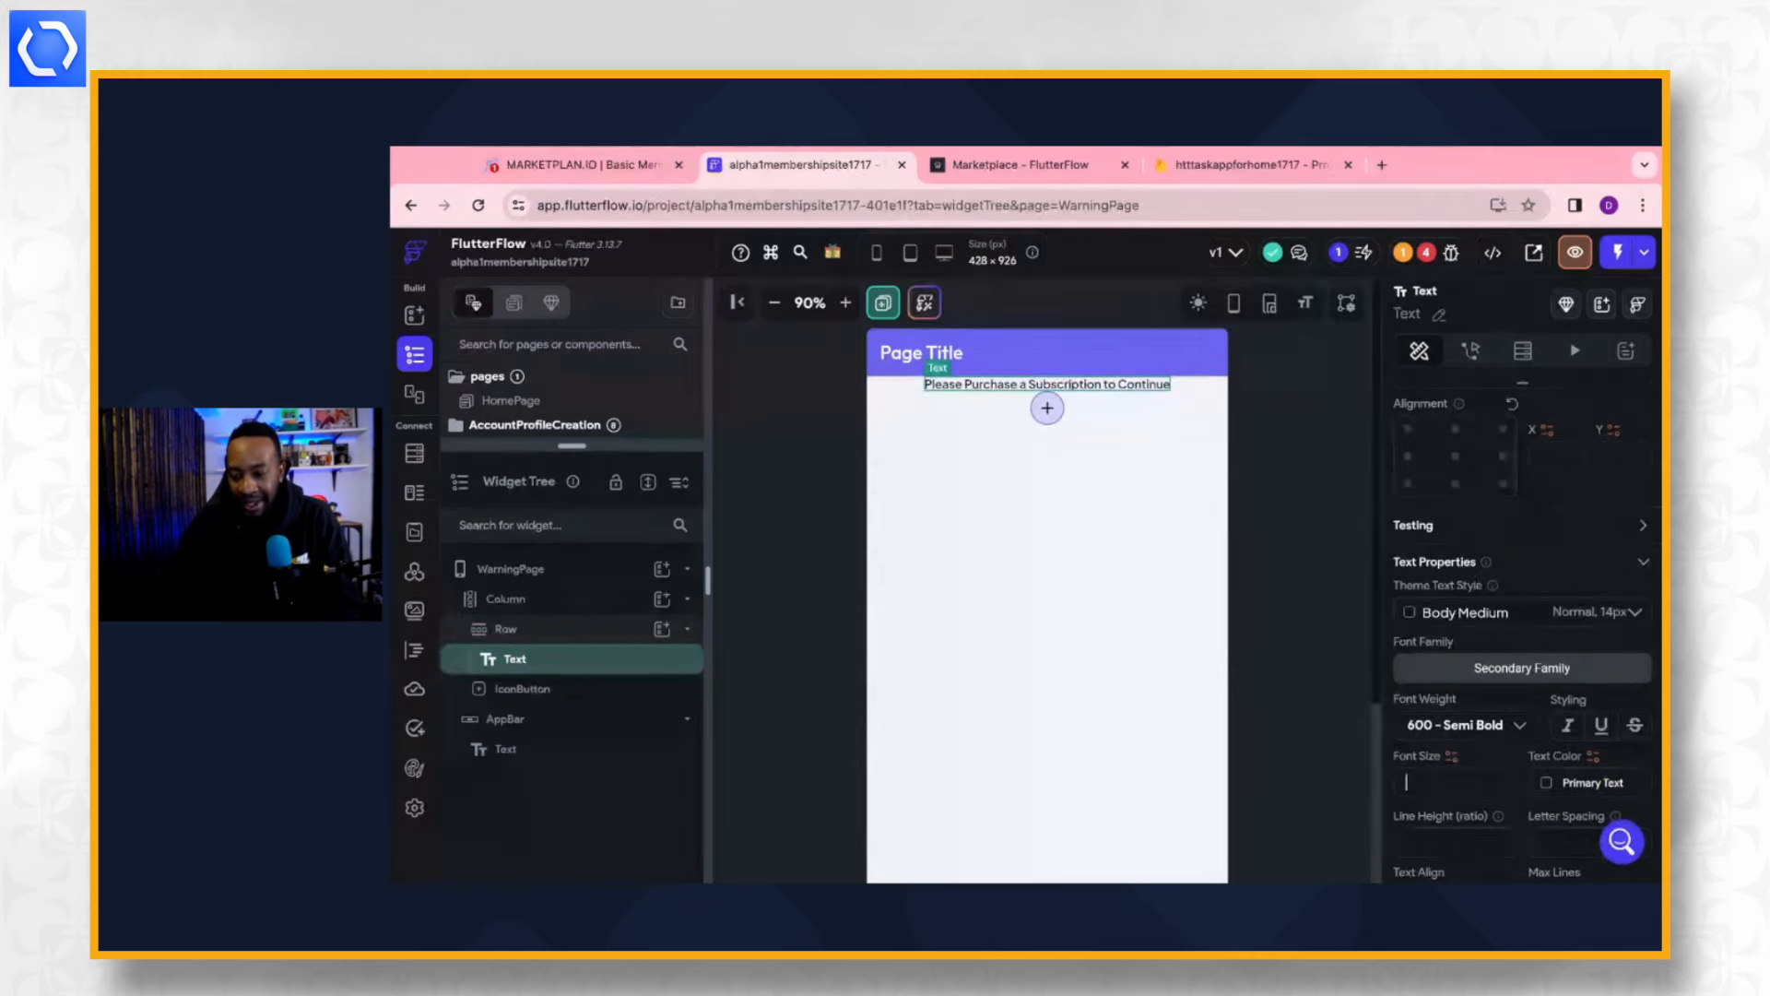
pyautogui.scroll(-2, 1469, 774)
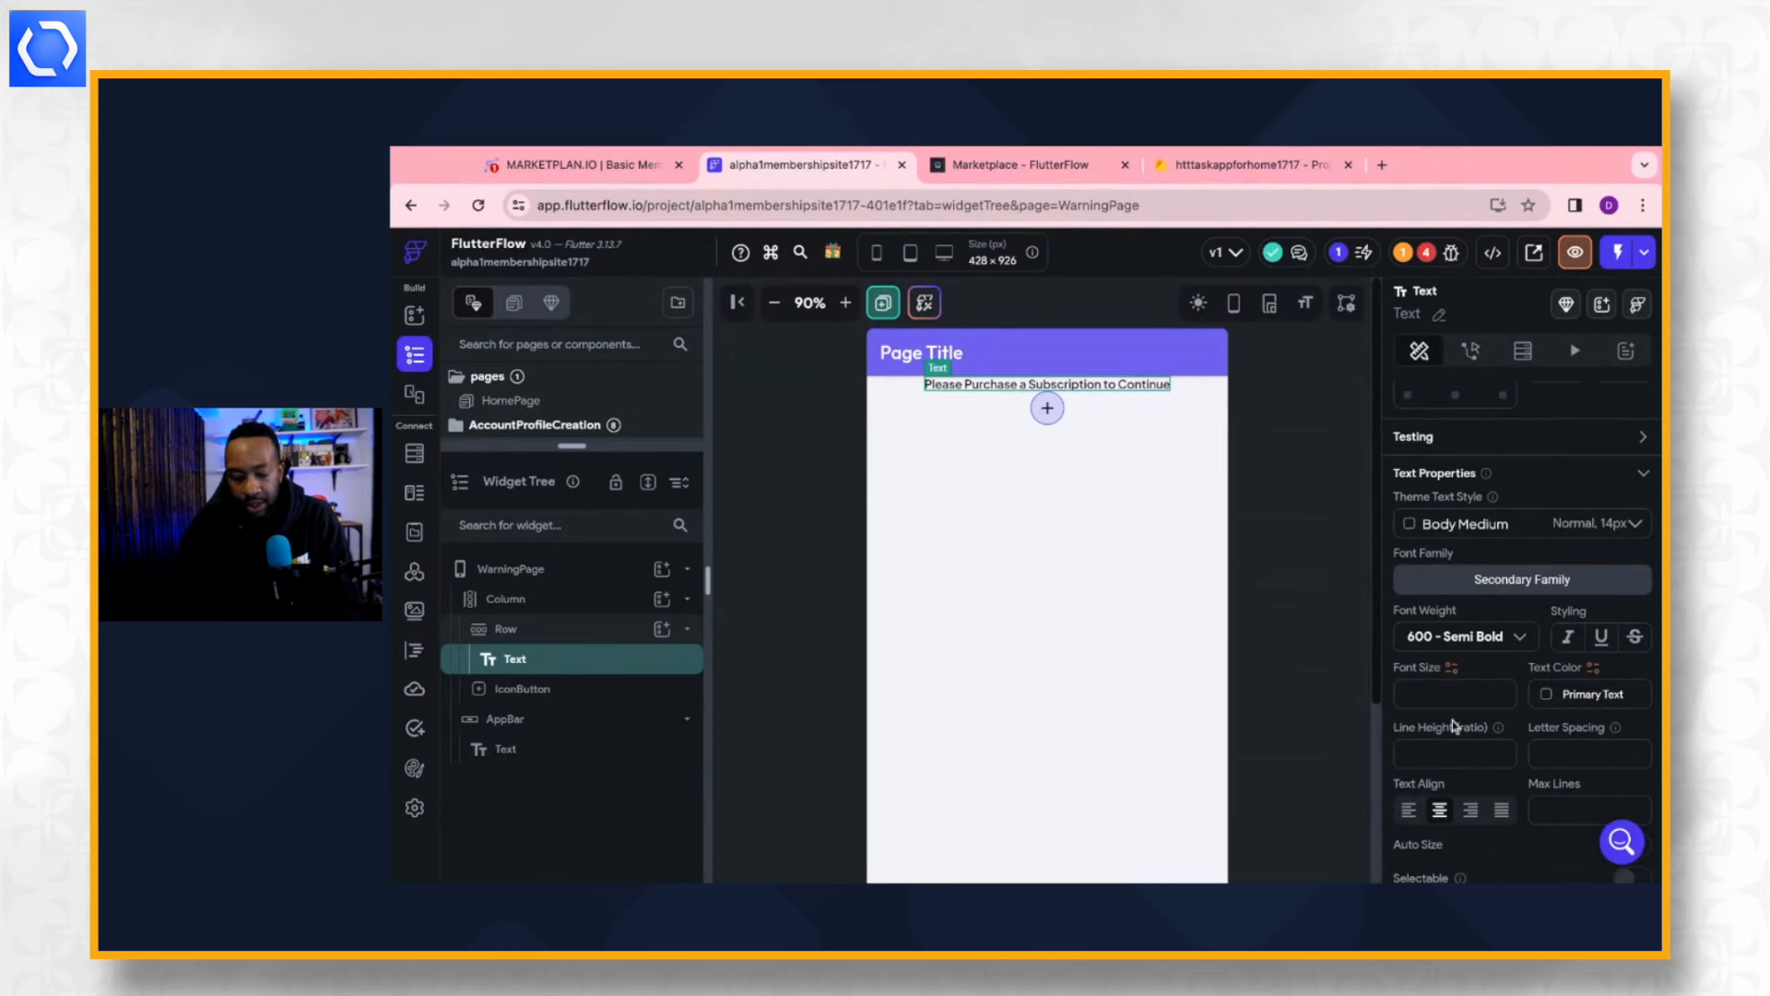
pyautogui.write('20')
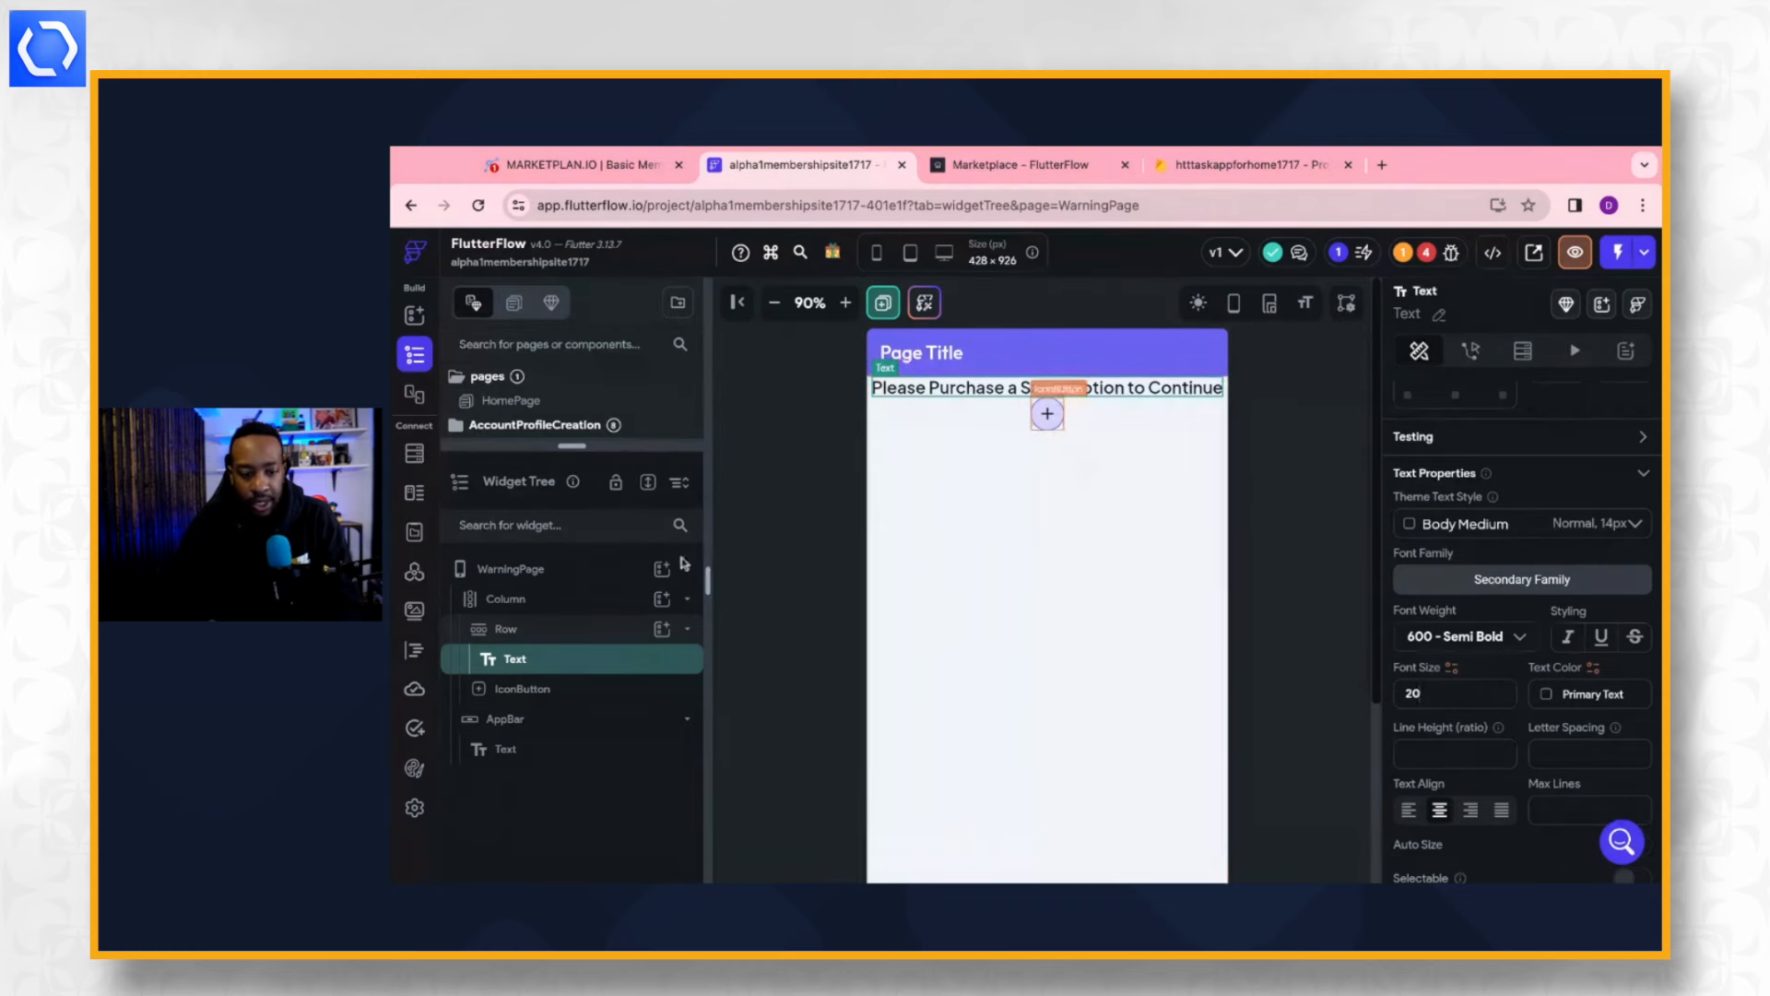
# Search the Material icons for "warnin" and assign the outlined warning triangle to the IconButton below the subscription message.
pyautogui.click(531, 697)
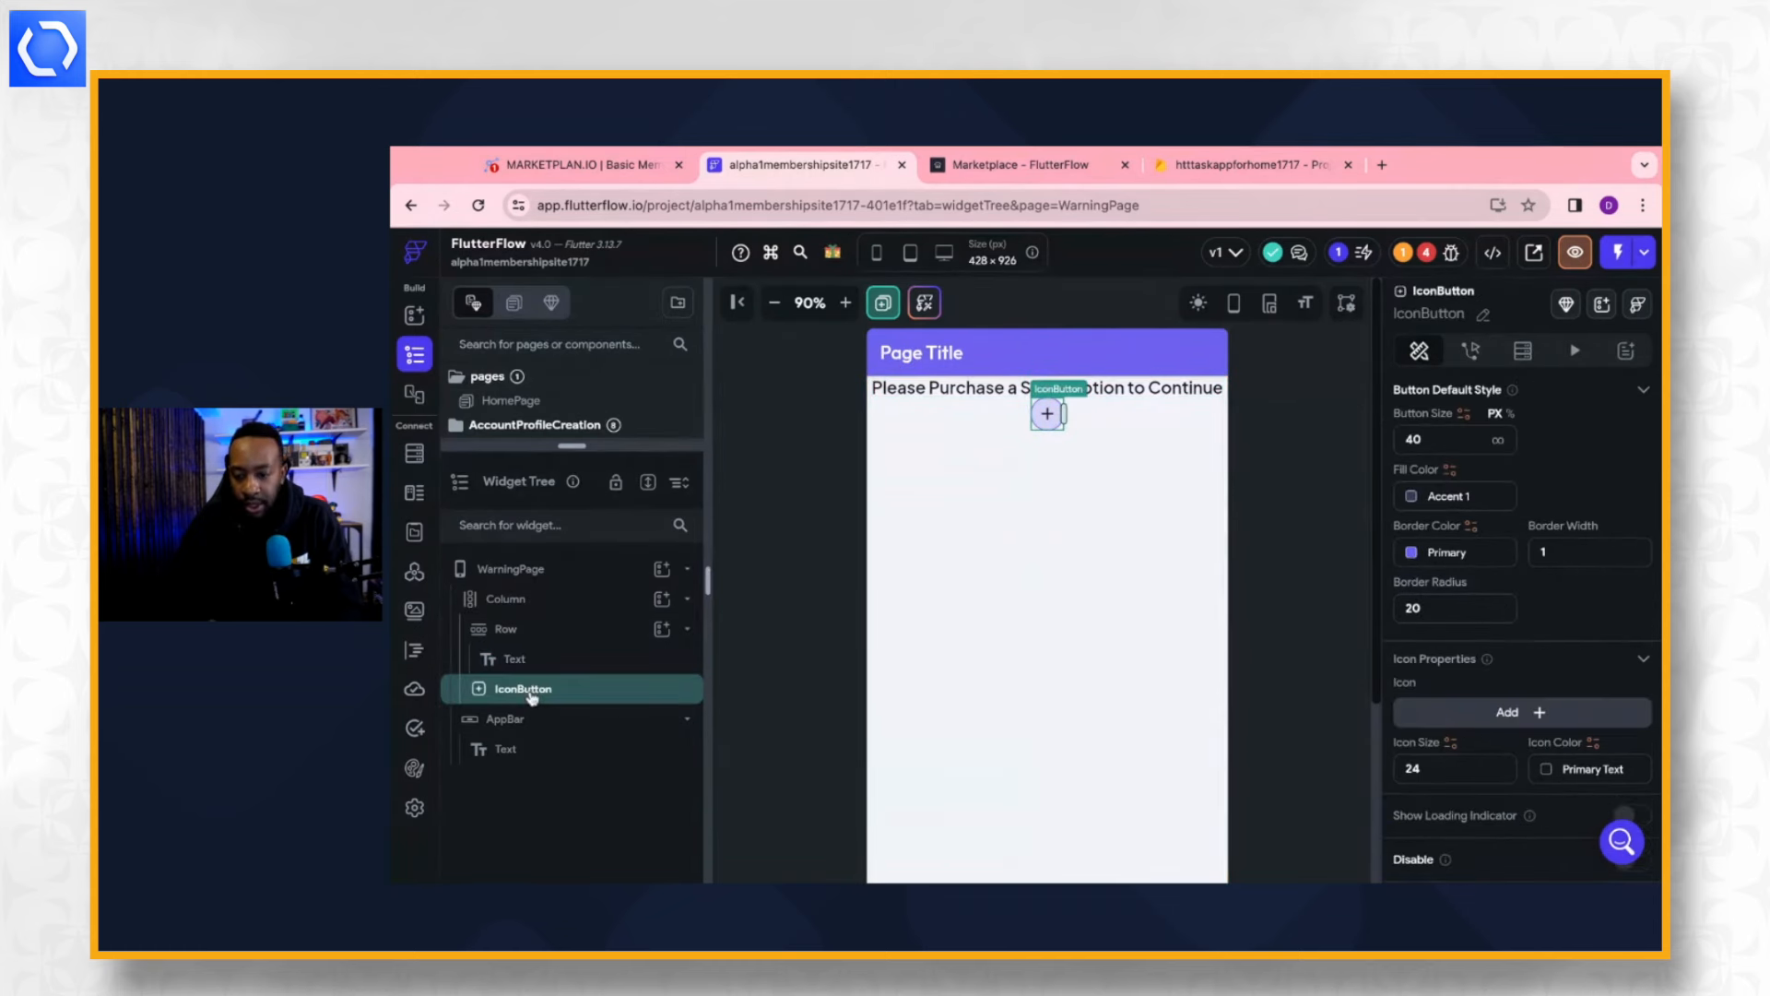
pyautogui.click(1534, 713)
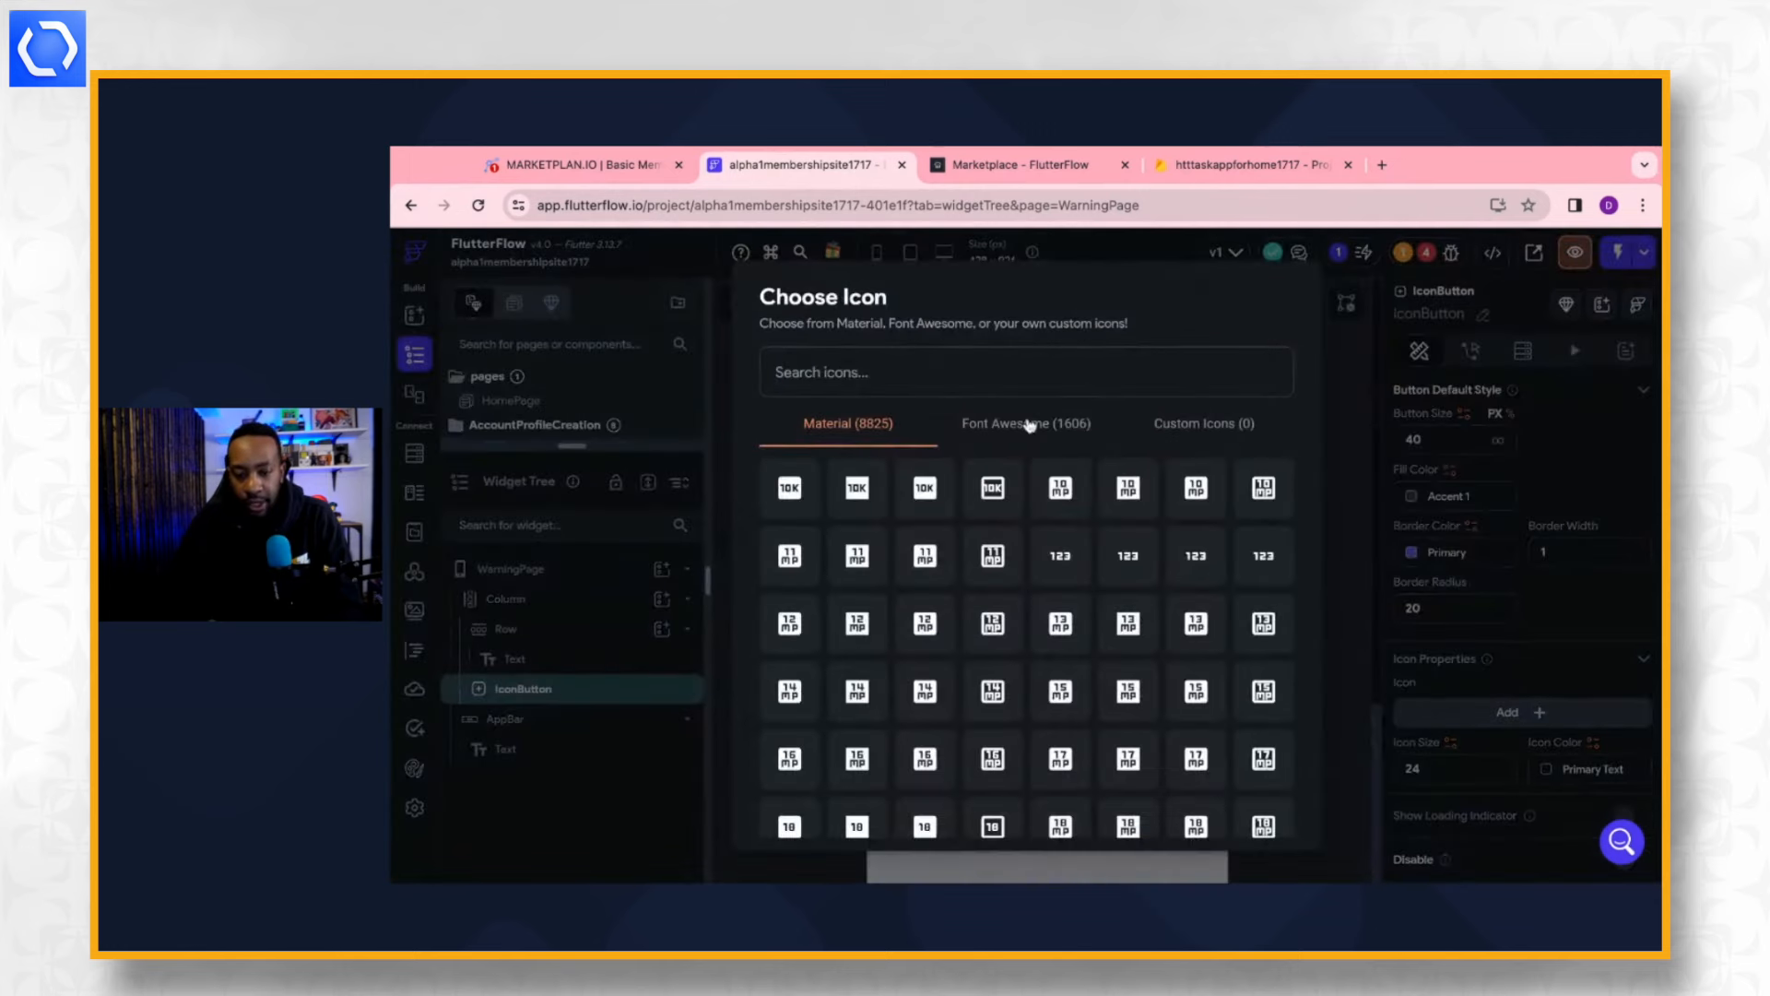
pyautogui.write('war')
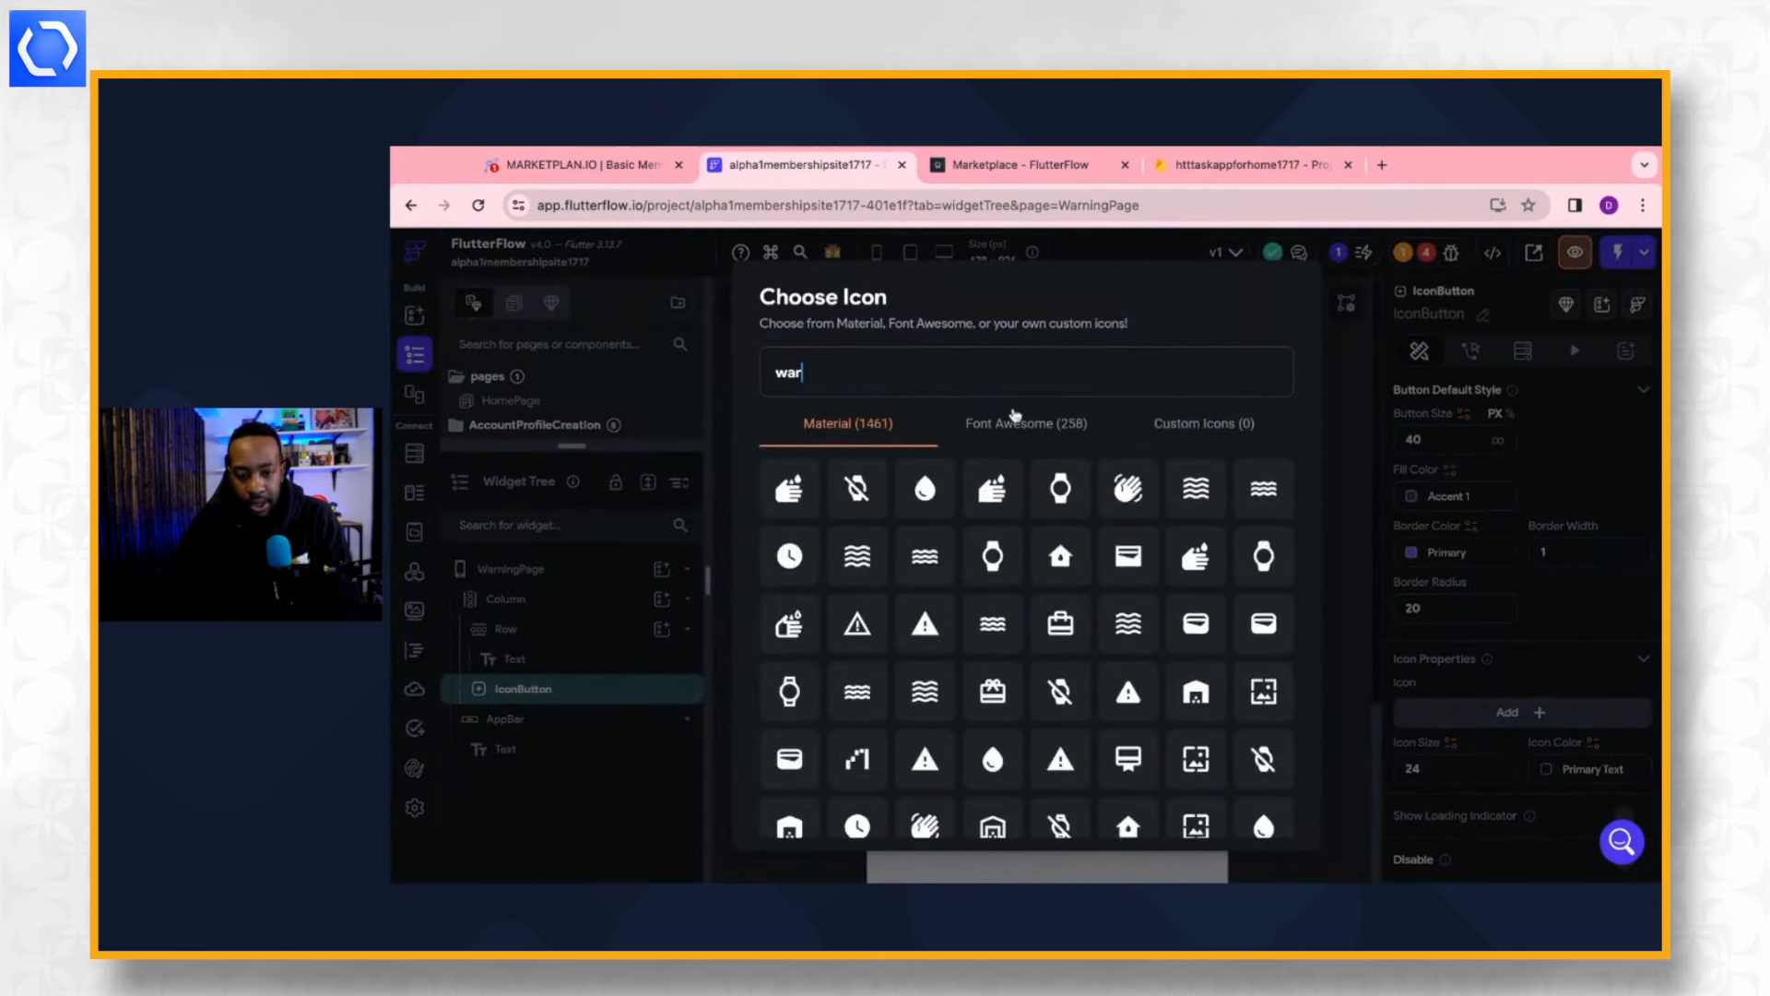
pyautogui.write('nin')
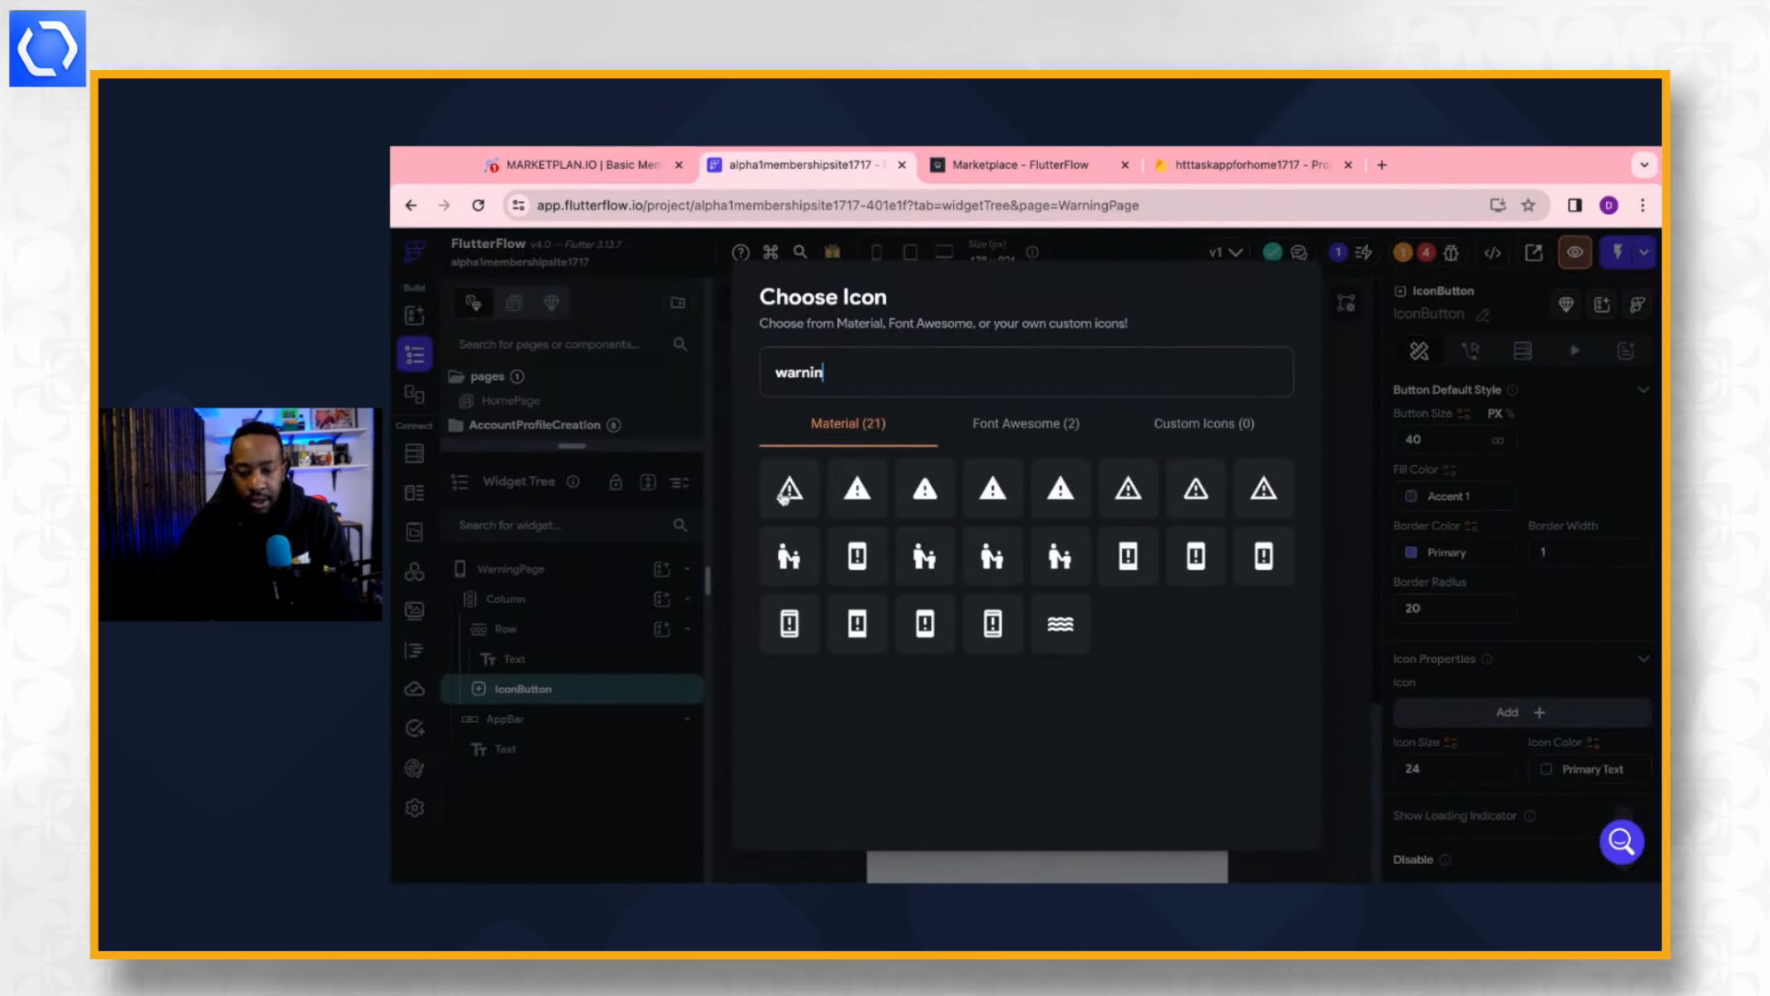
pyautogui.click(782, 498)
pyautogui.click(951, 528)
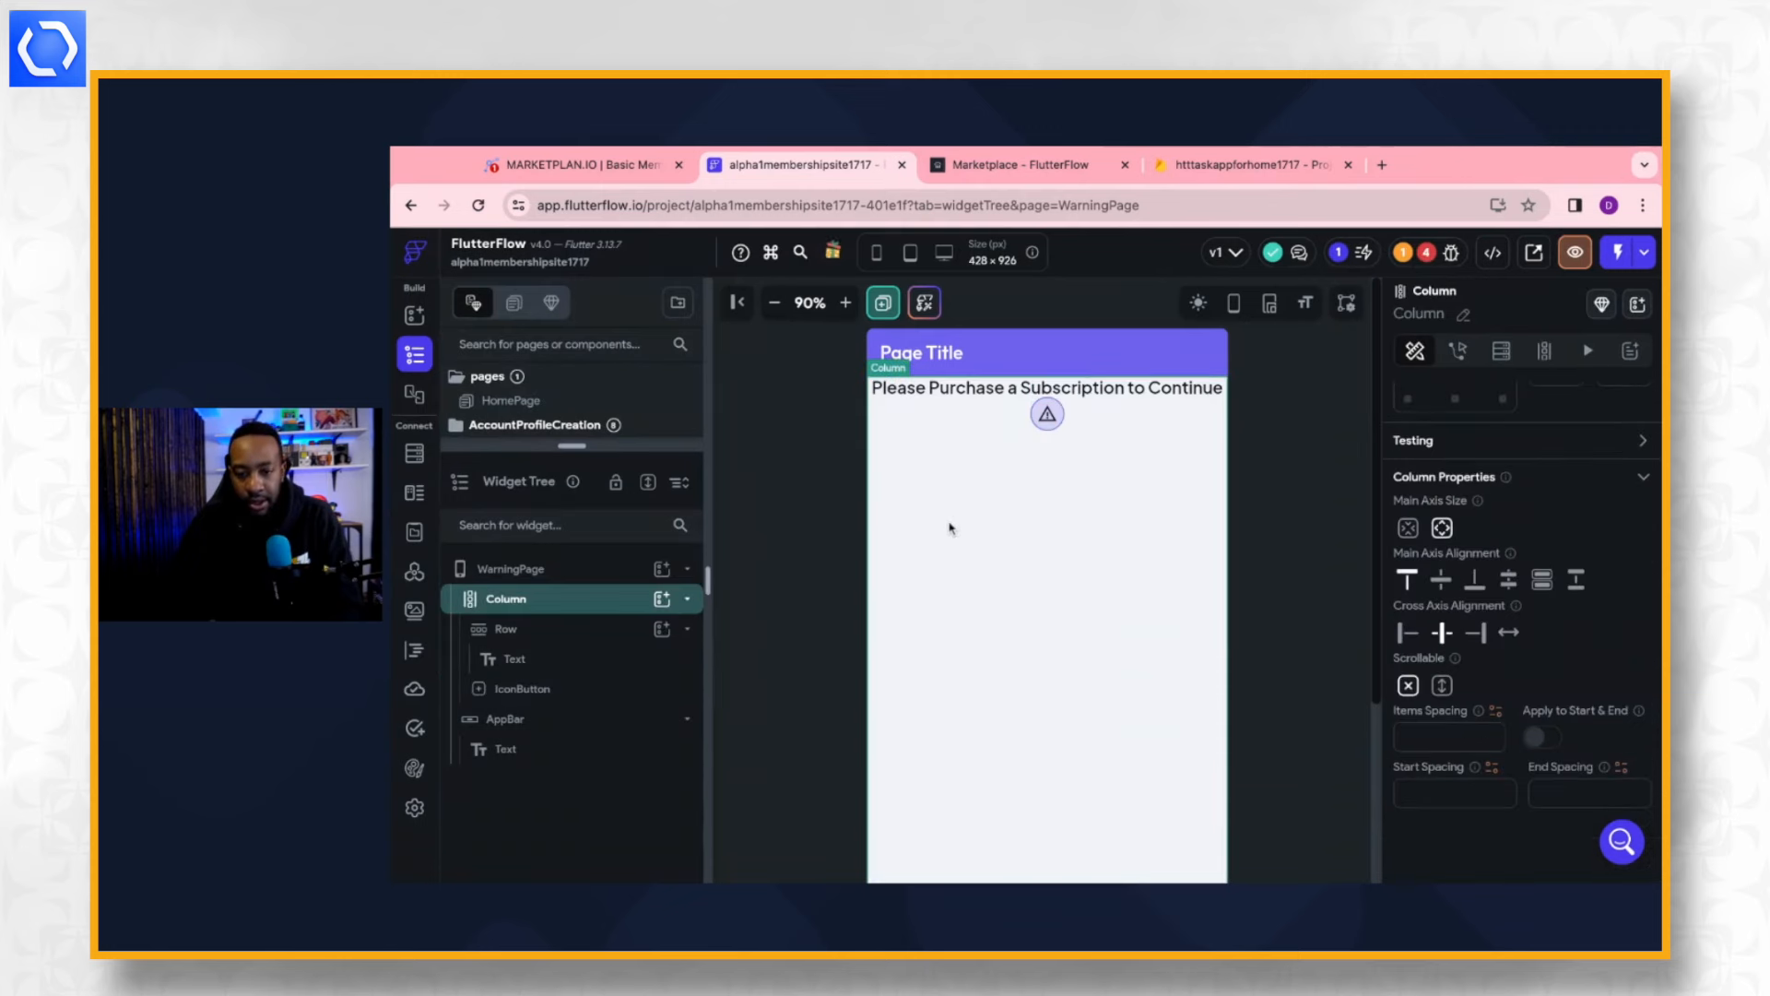
# Set the warning IconButton's top padding to 30 to space it from the subscription message.
pyautogui.click(1049, 417)
pyautogui.scroll(3, 1488, 522)
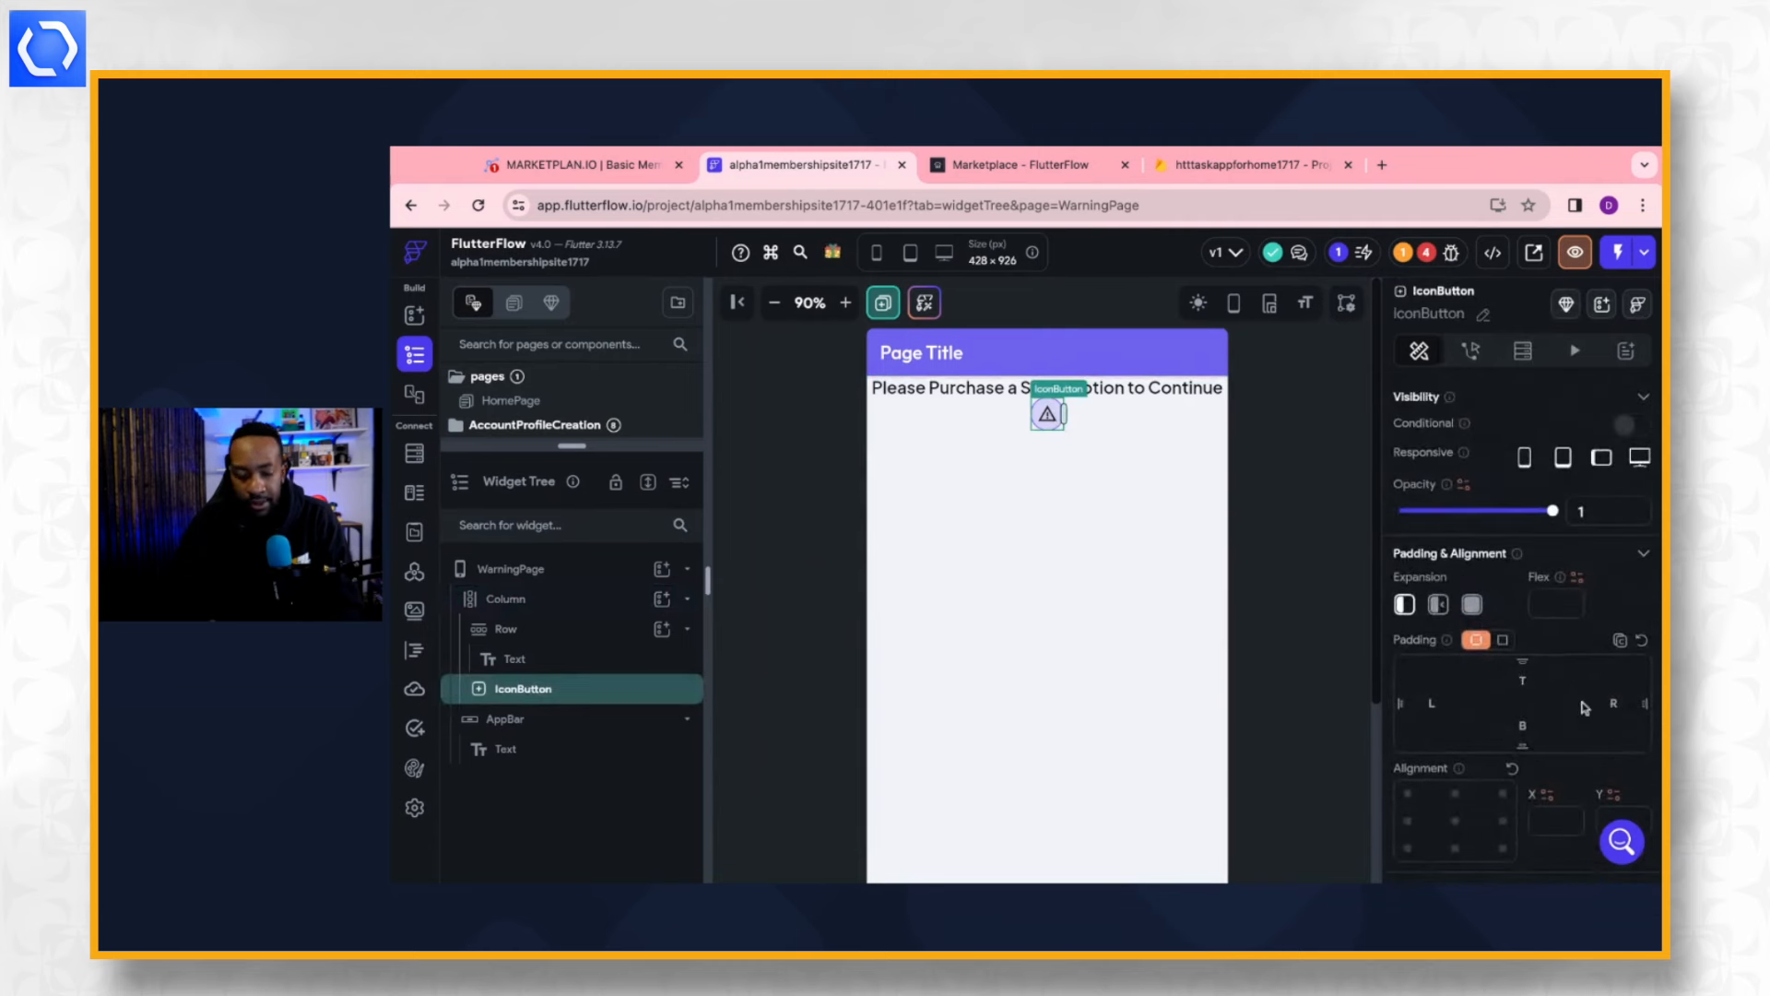
pyautogui.write('20')
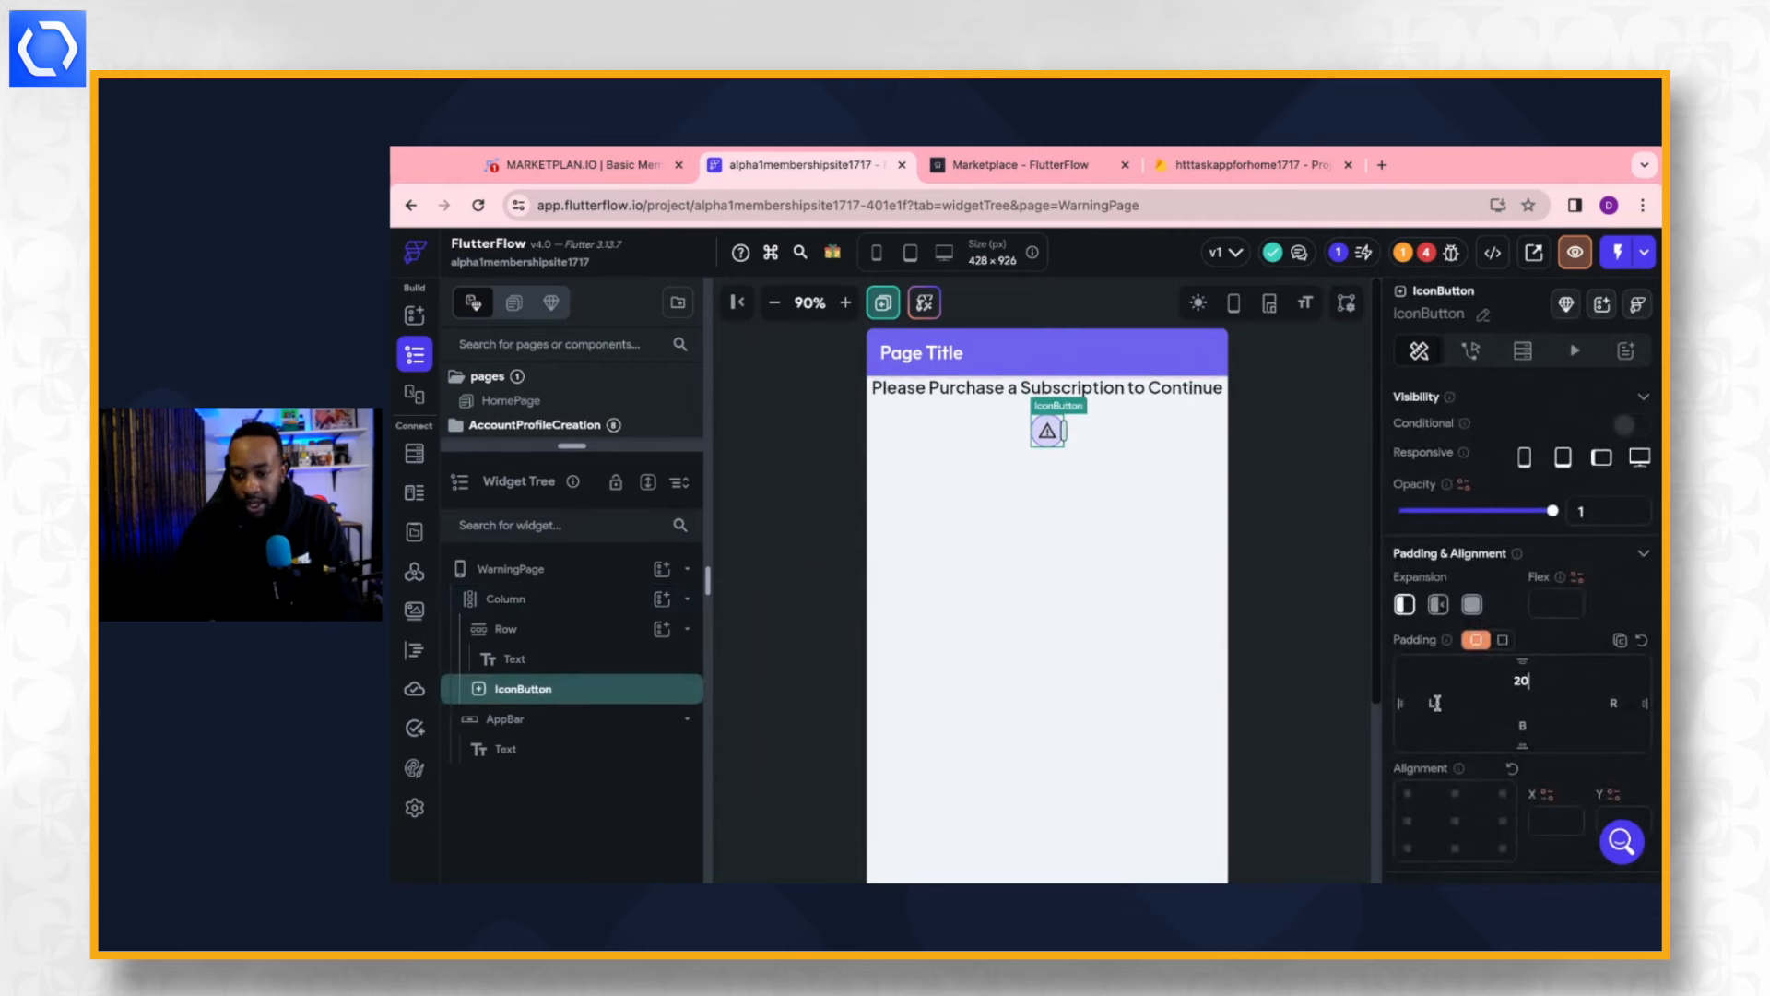
pyautogui.press('BackSpace')
pyautogui.press('BackSpace')
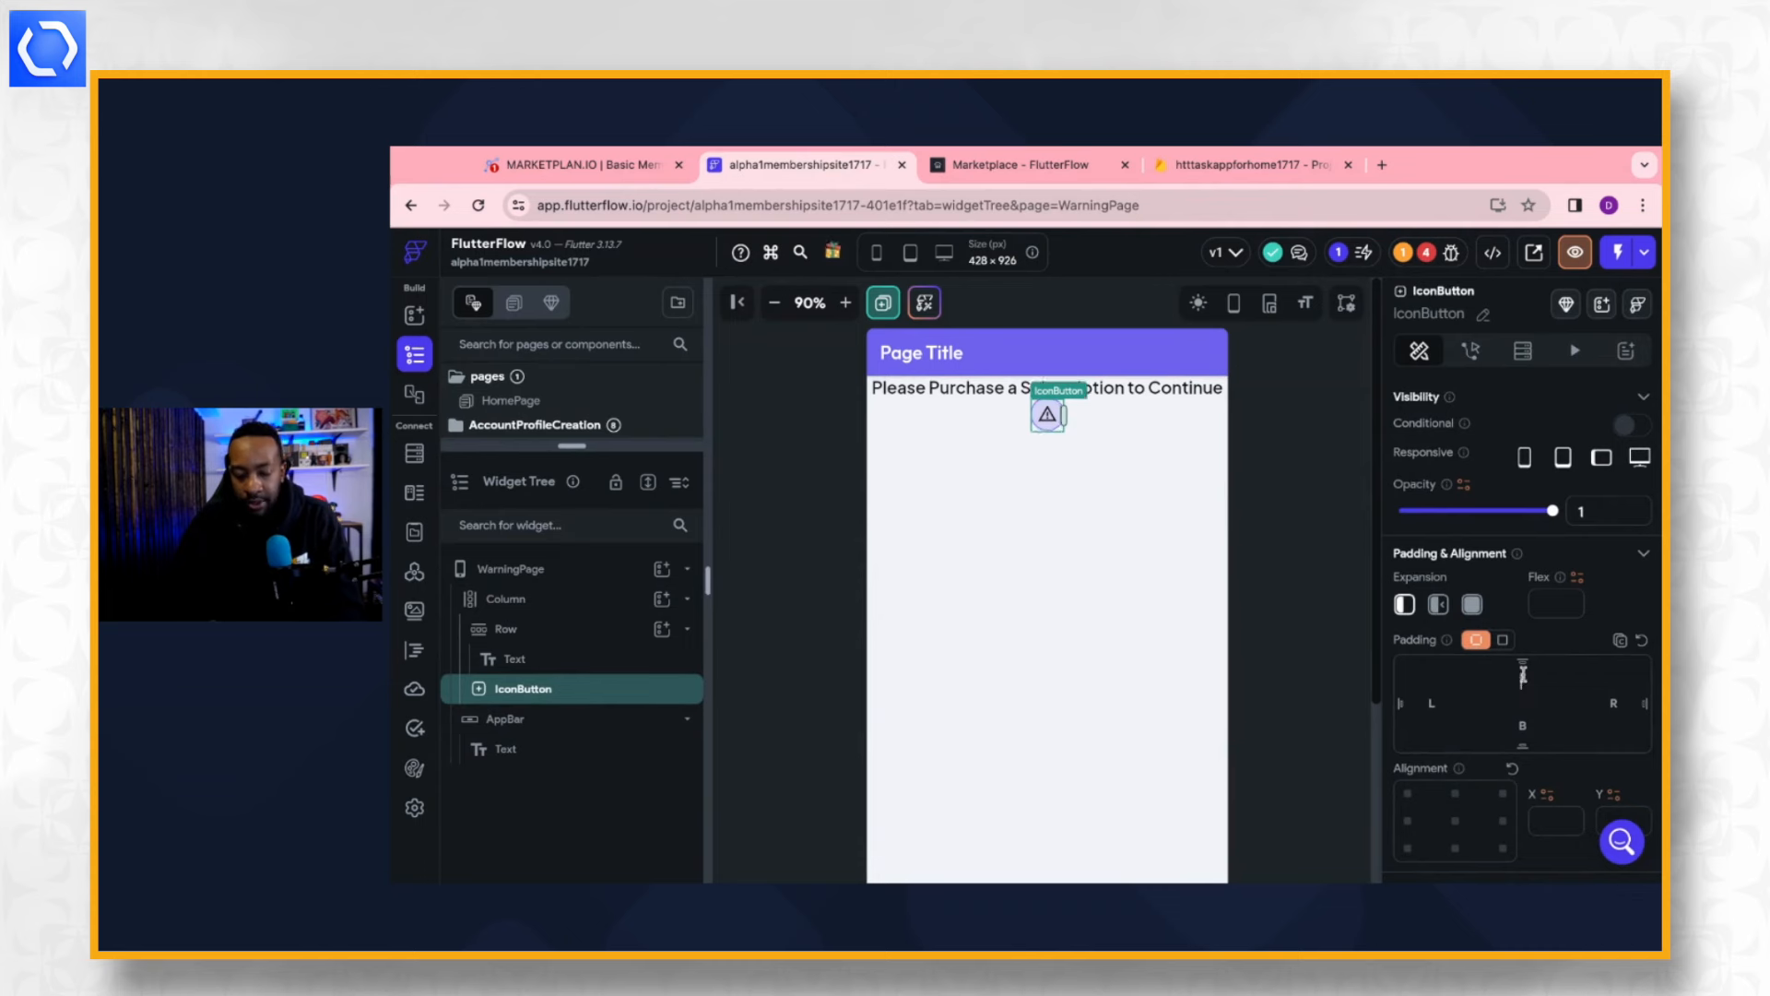
pyautogui.write('50')
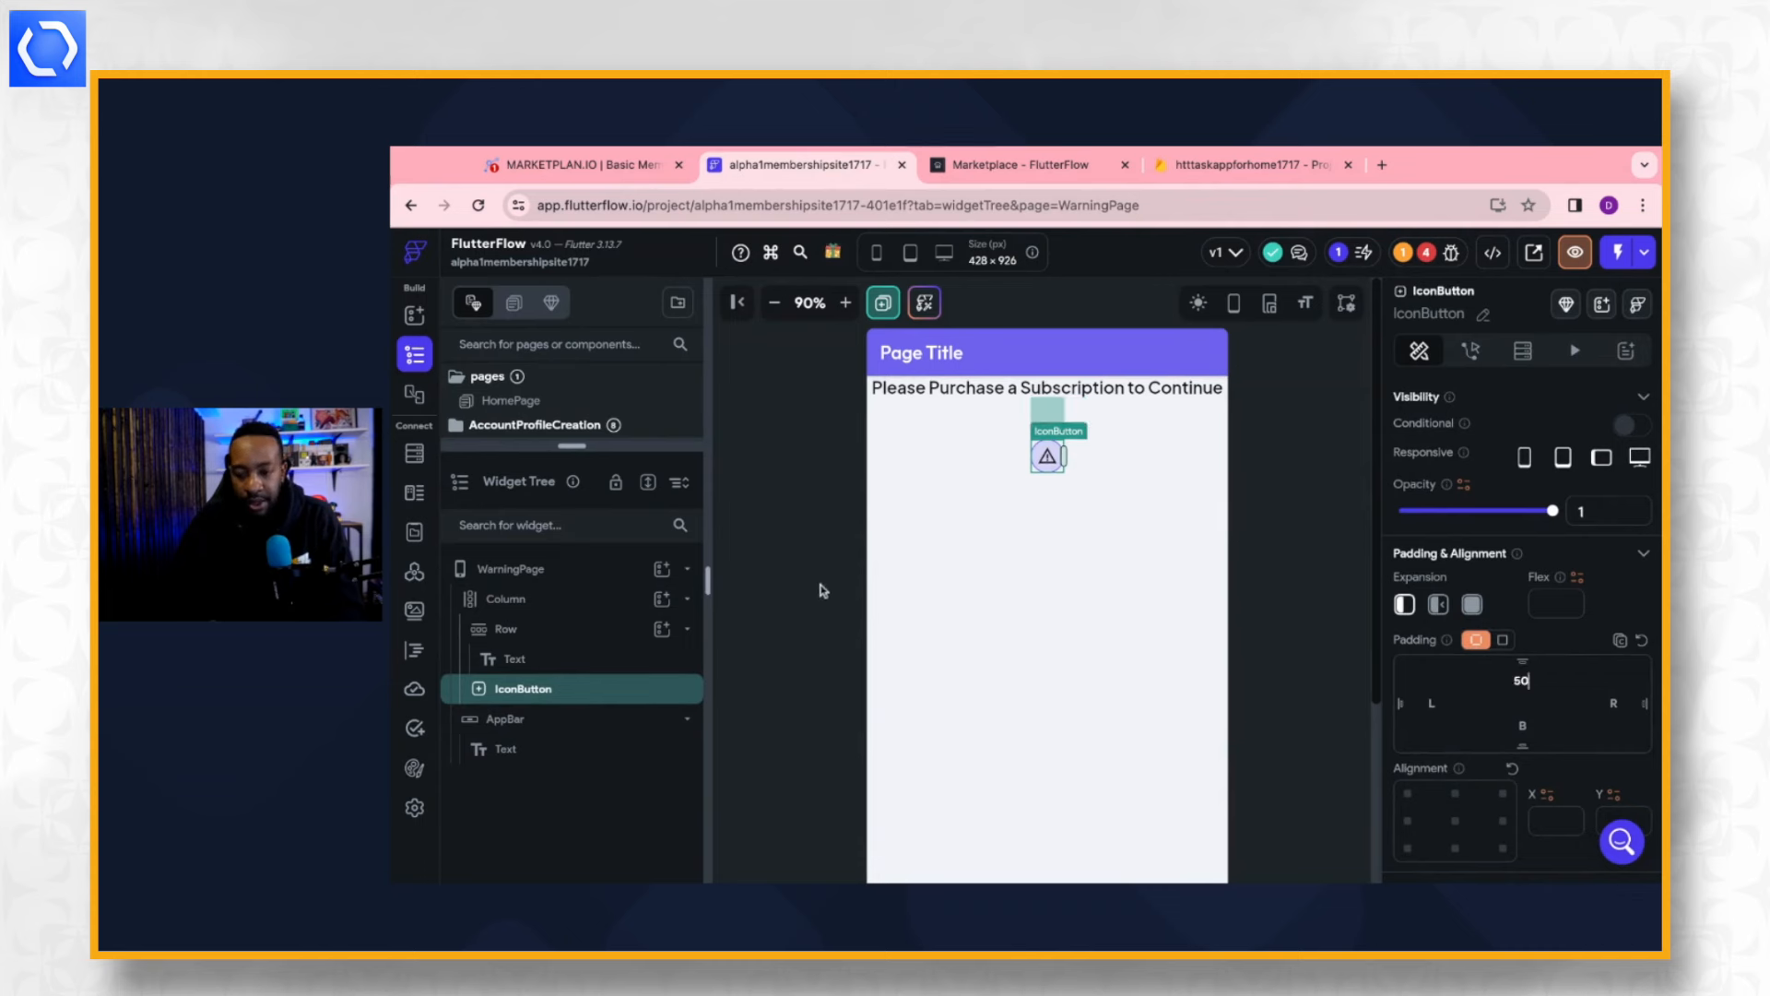
pyautogui.press('BackSpace')
pyautogui.press('BackSpace')
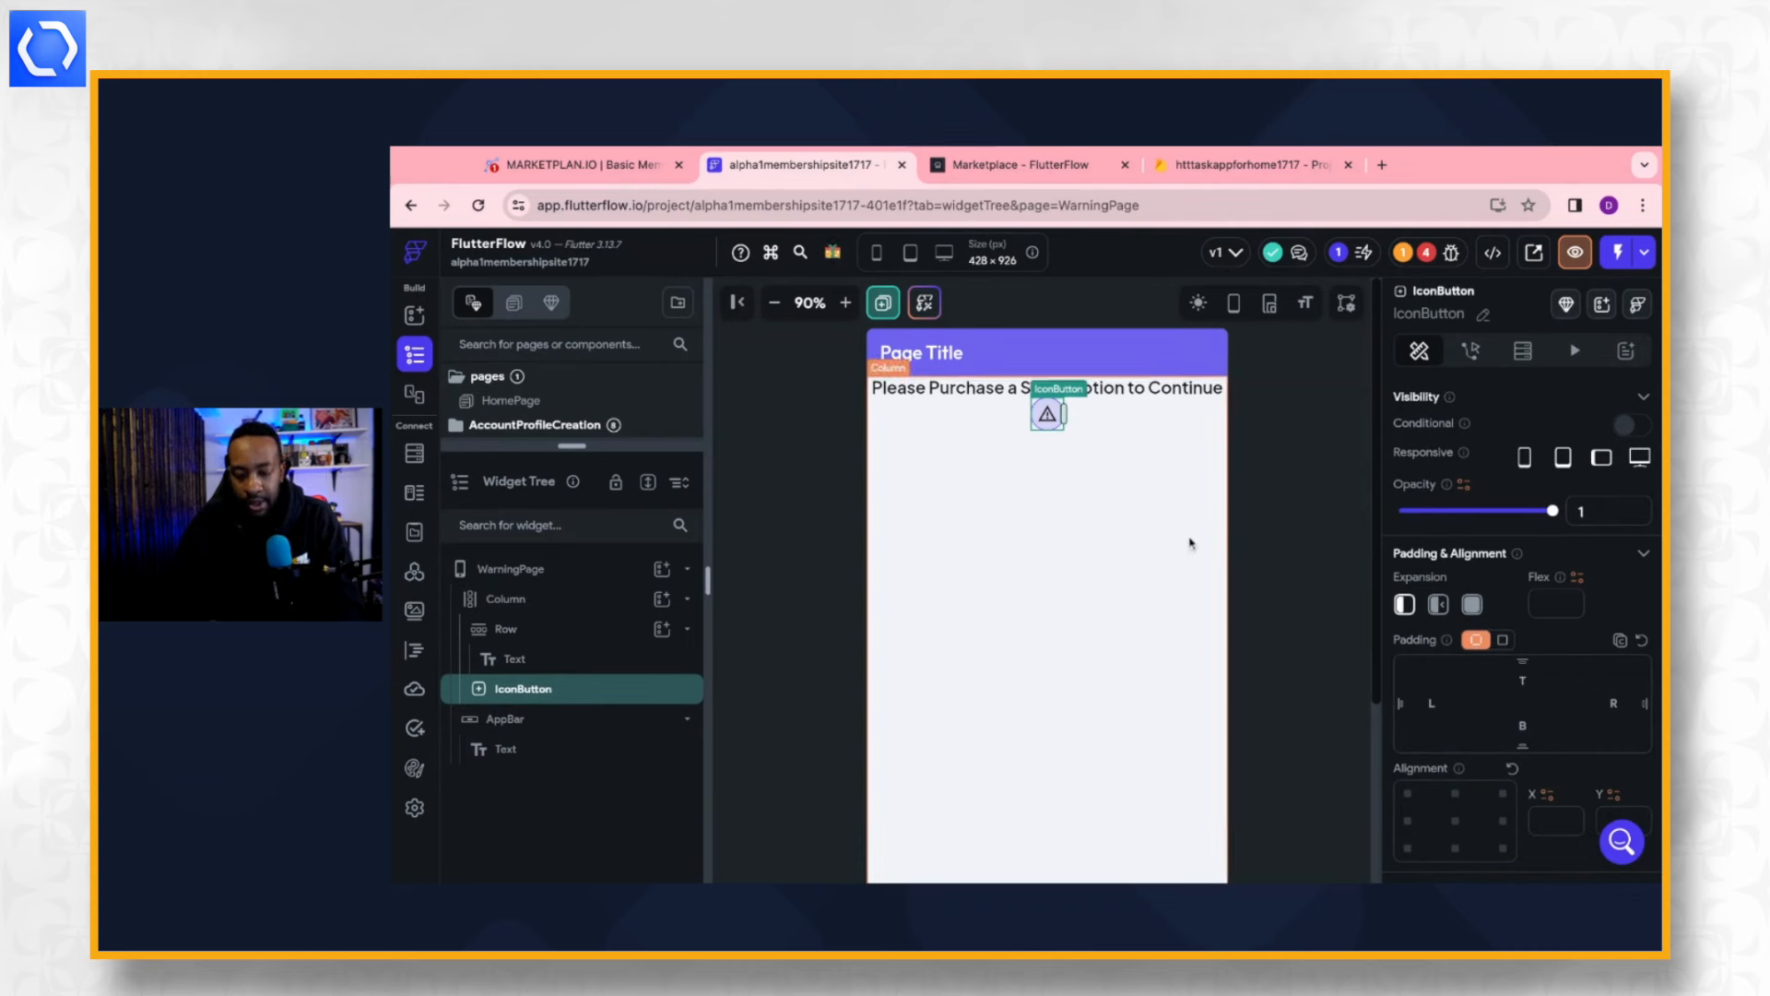
pyautogui.write('30')
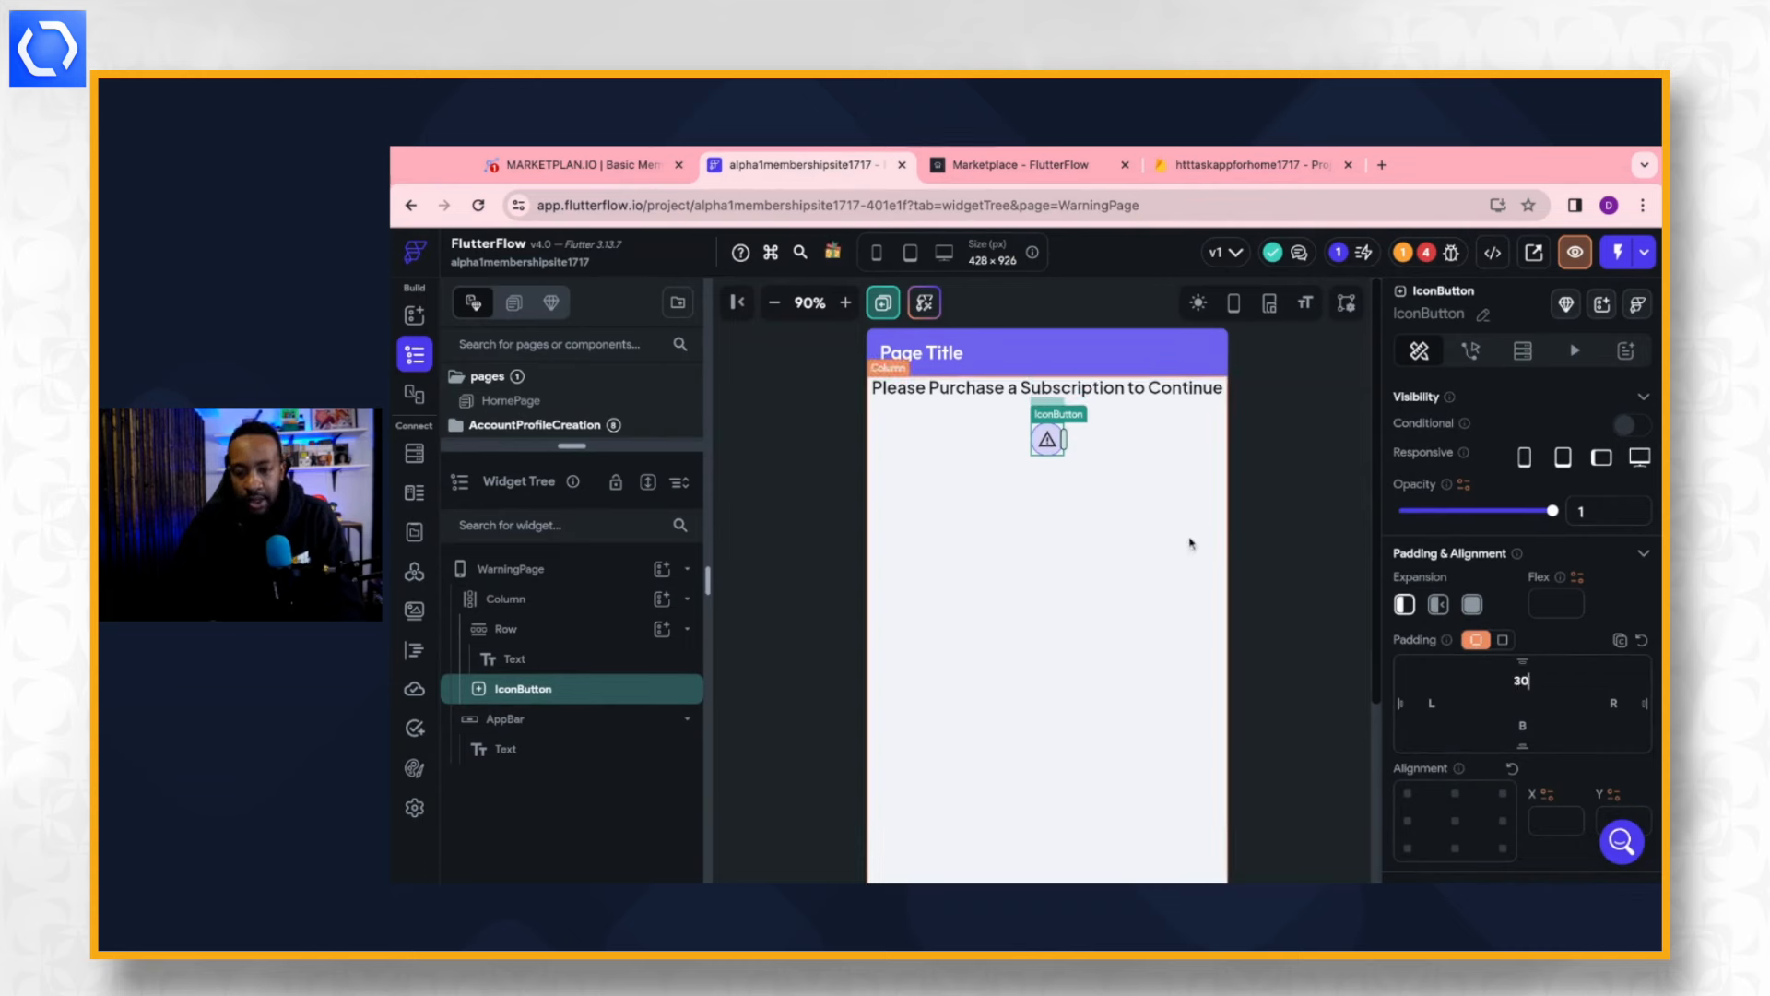
pyautogui.click(784, 535)
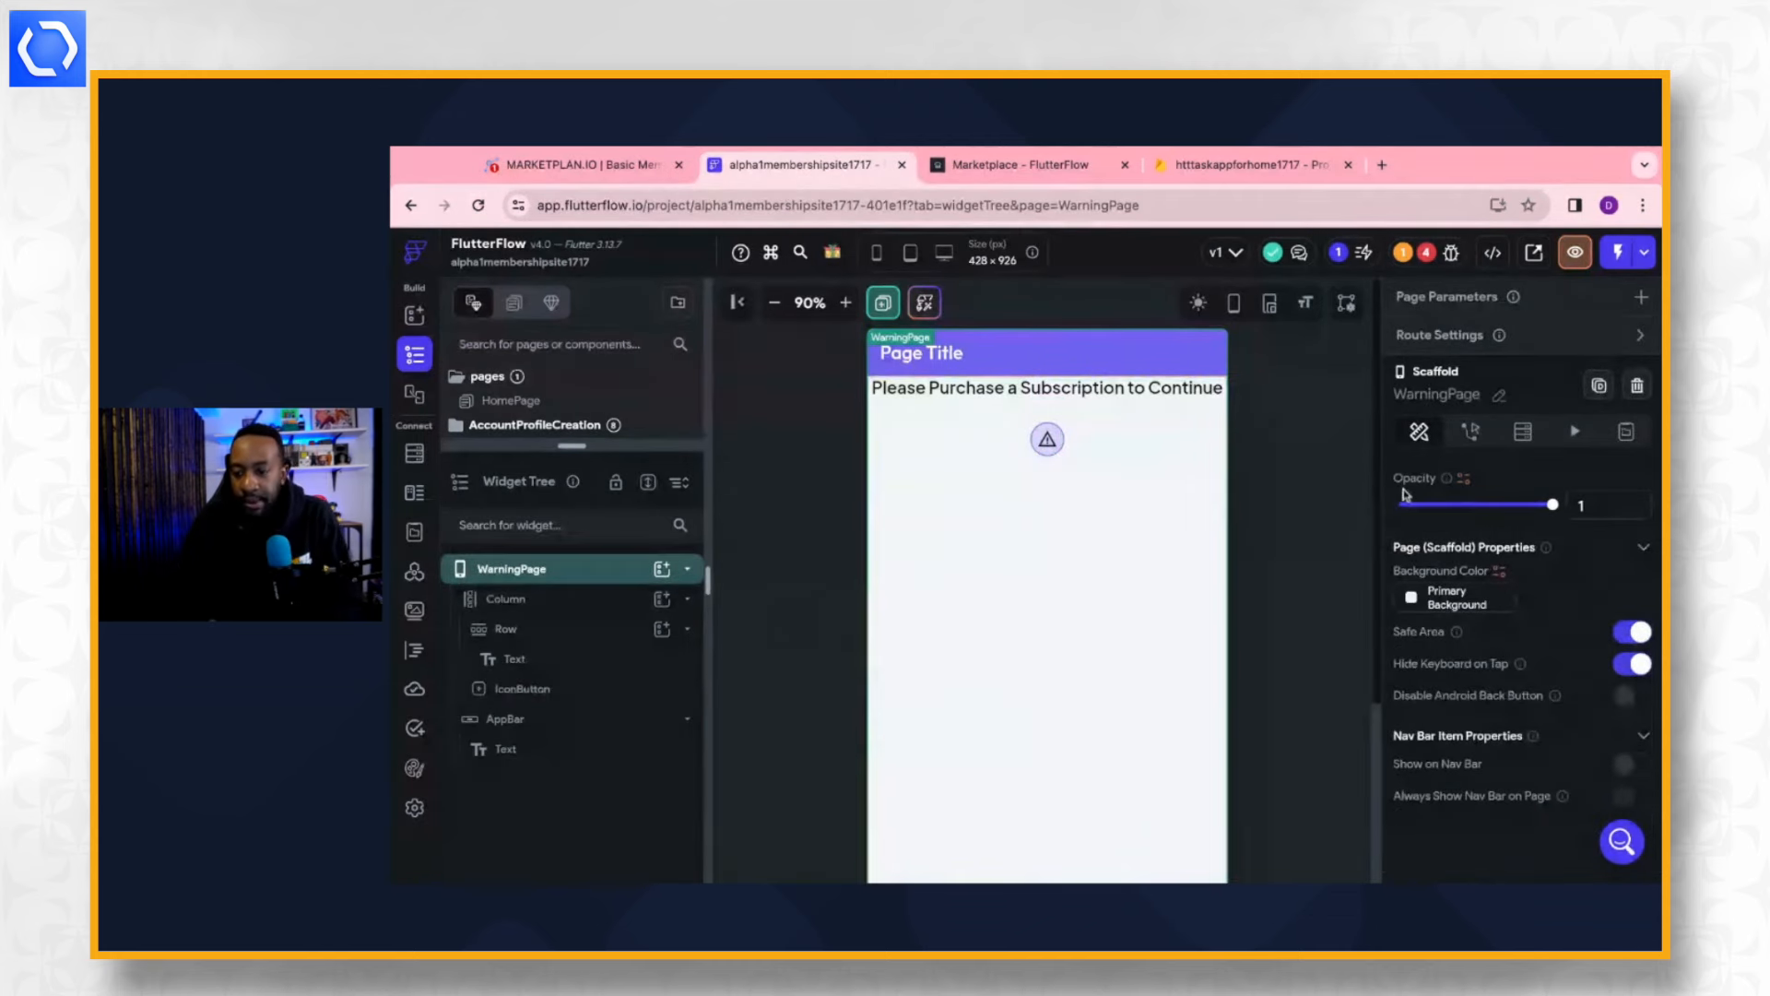
# Examine the WarningPage scaffold properties and the AppBar's visibility, layout, title and background properties.
pyautogui.click(981, 357)
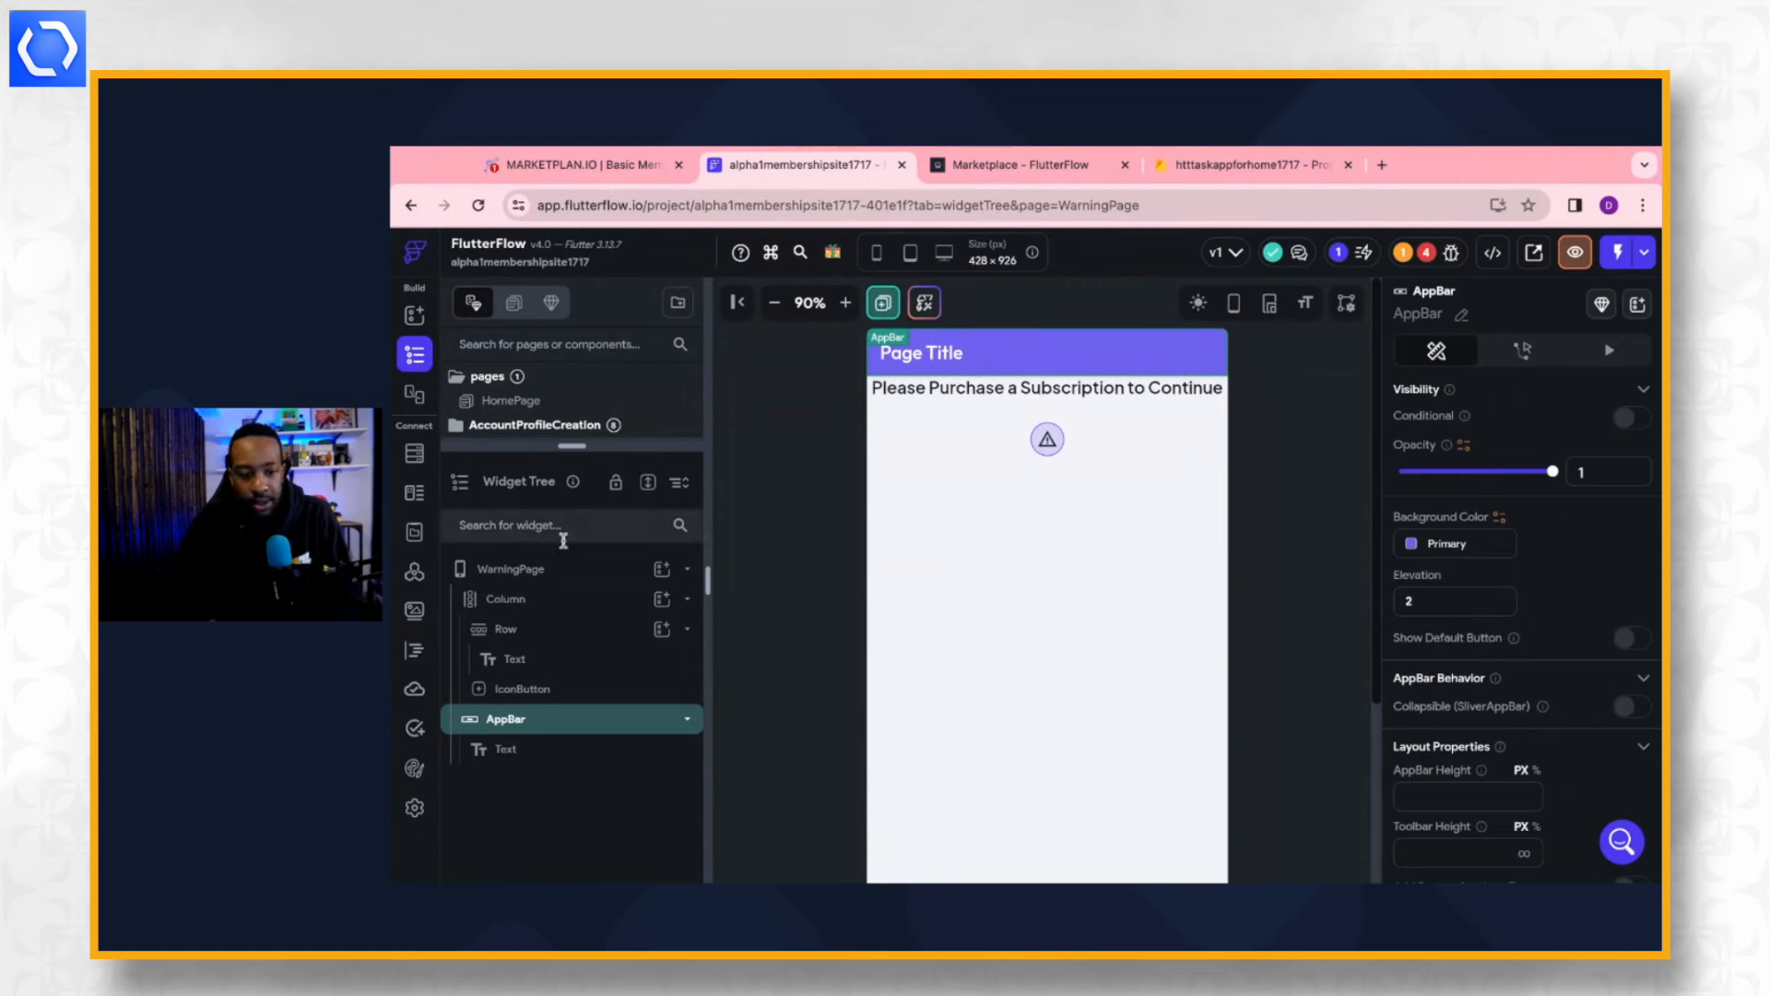
pyautogui.click(565, 572)
pyautogui.scroll(-2, 1150, 381)
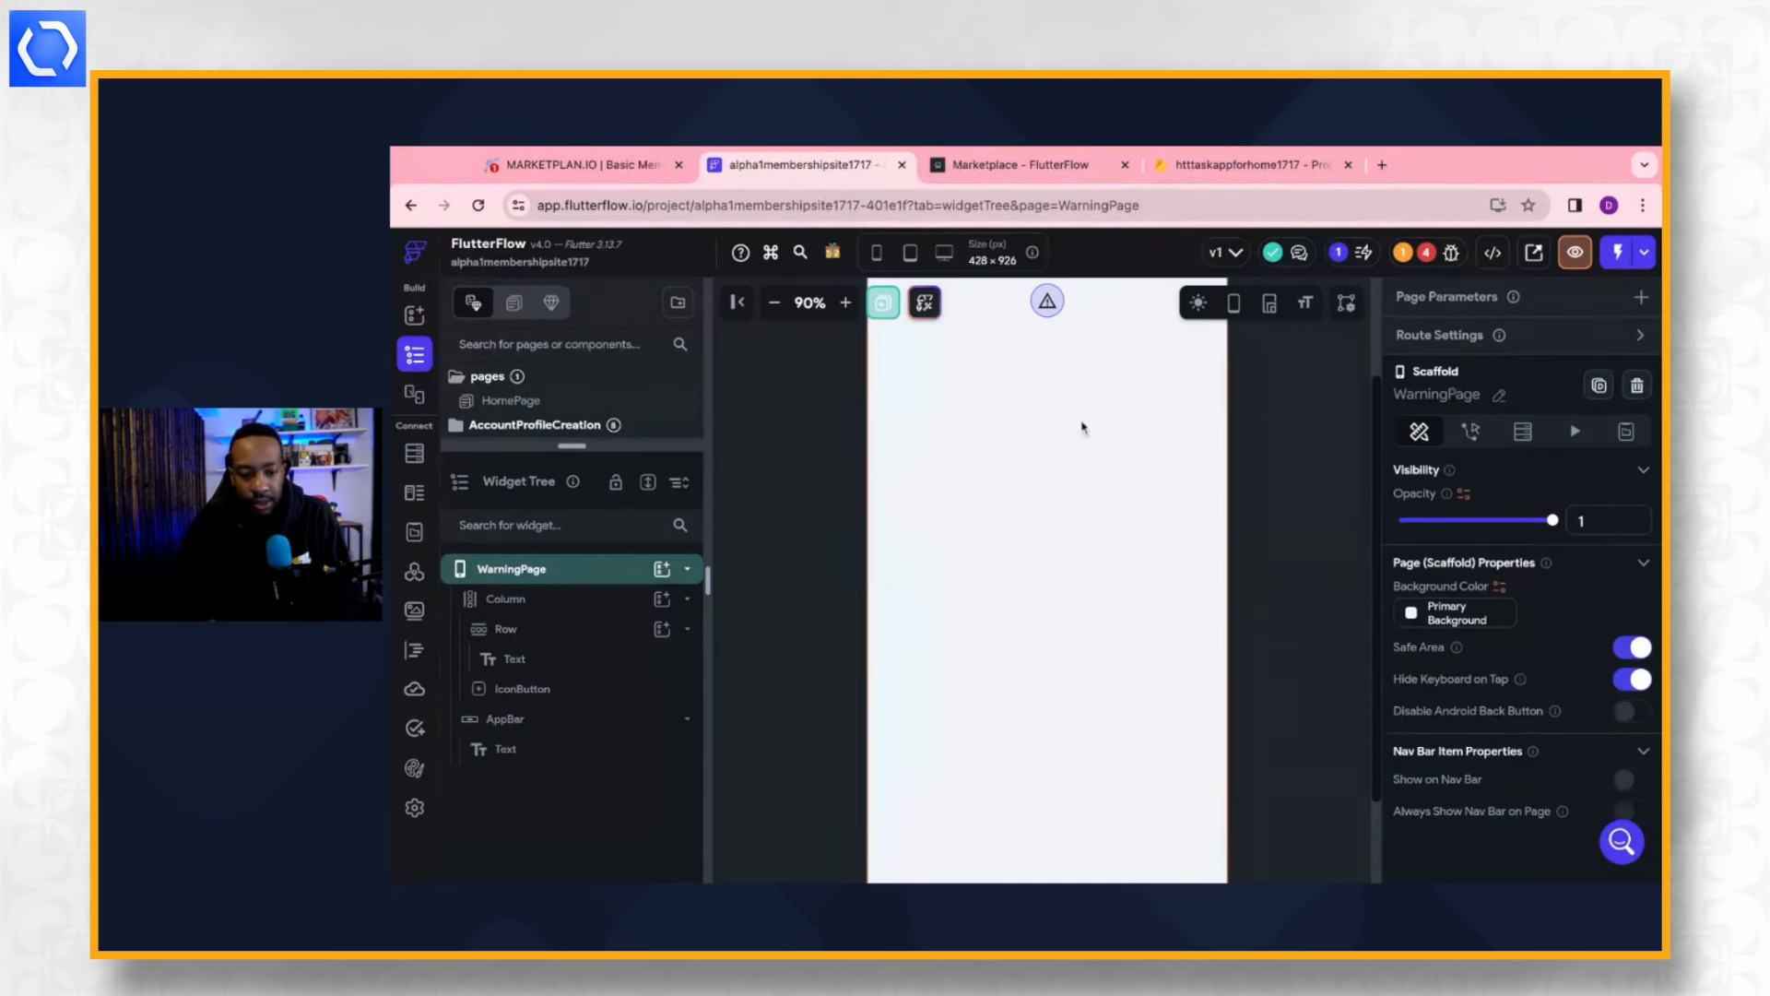
pyautogui.scroll(2, 1083, 427)
pyautogui.click(530, 722)
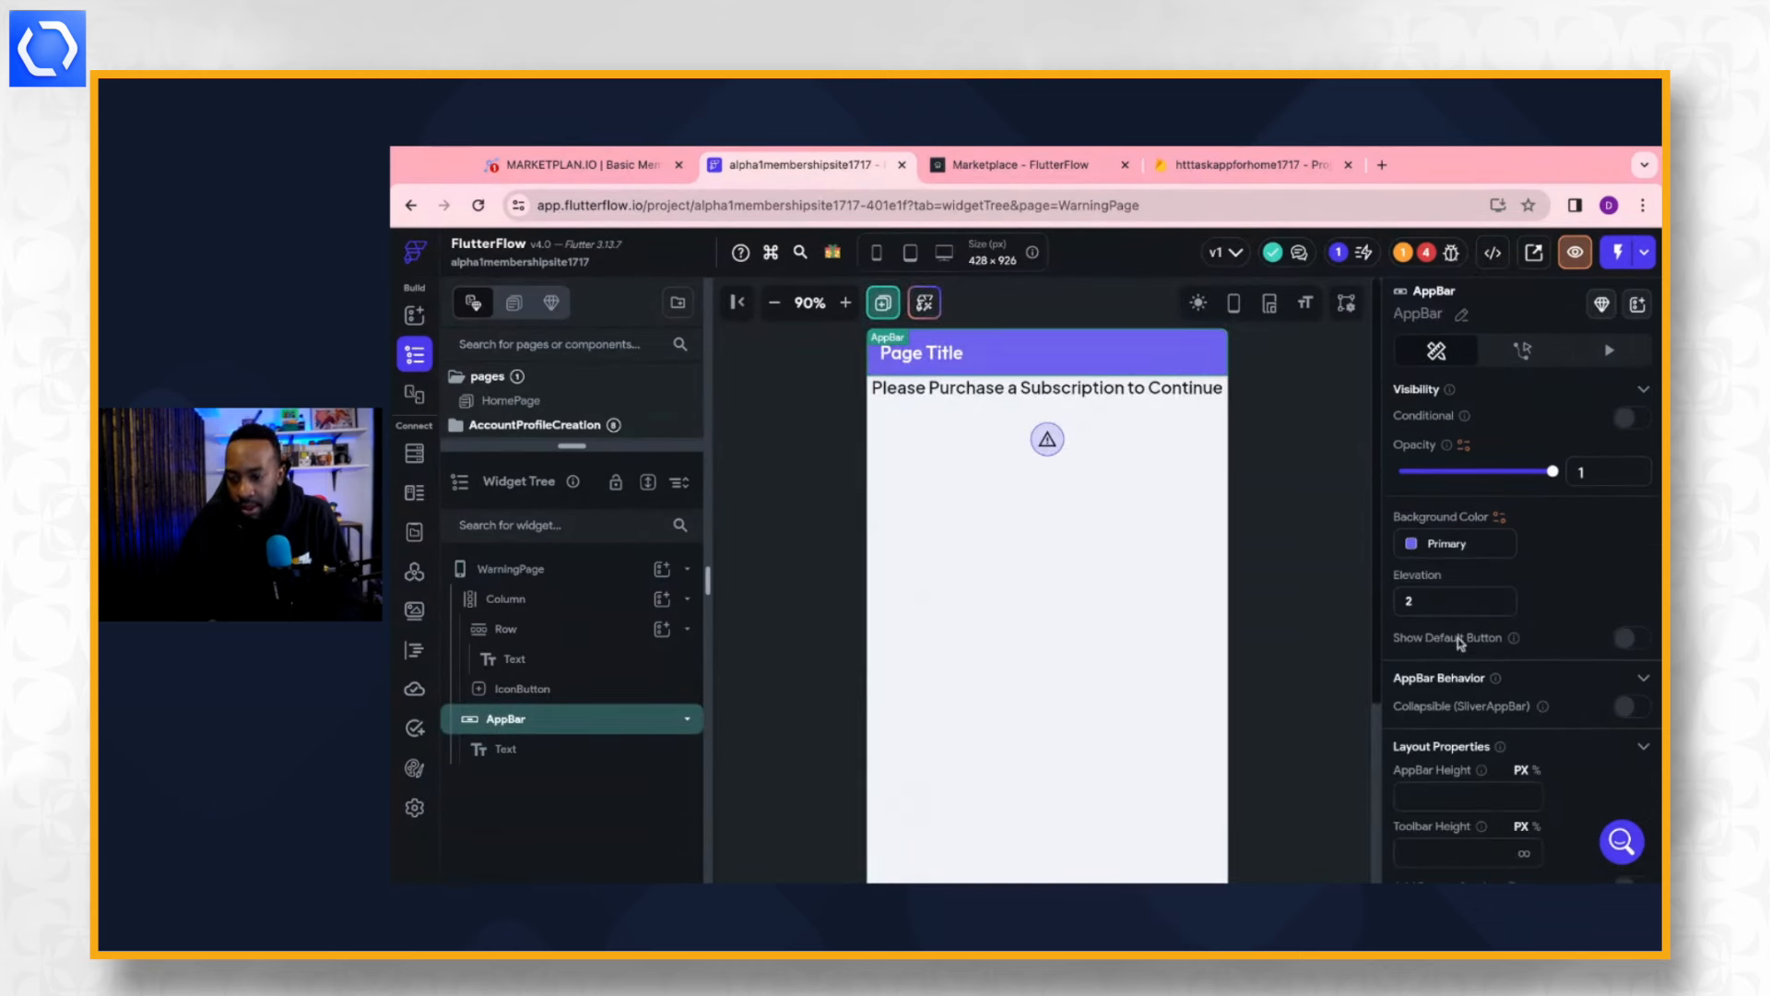
pyautogui.scroll(-2, 1461, 642)
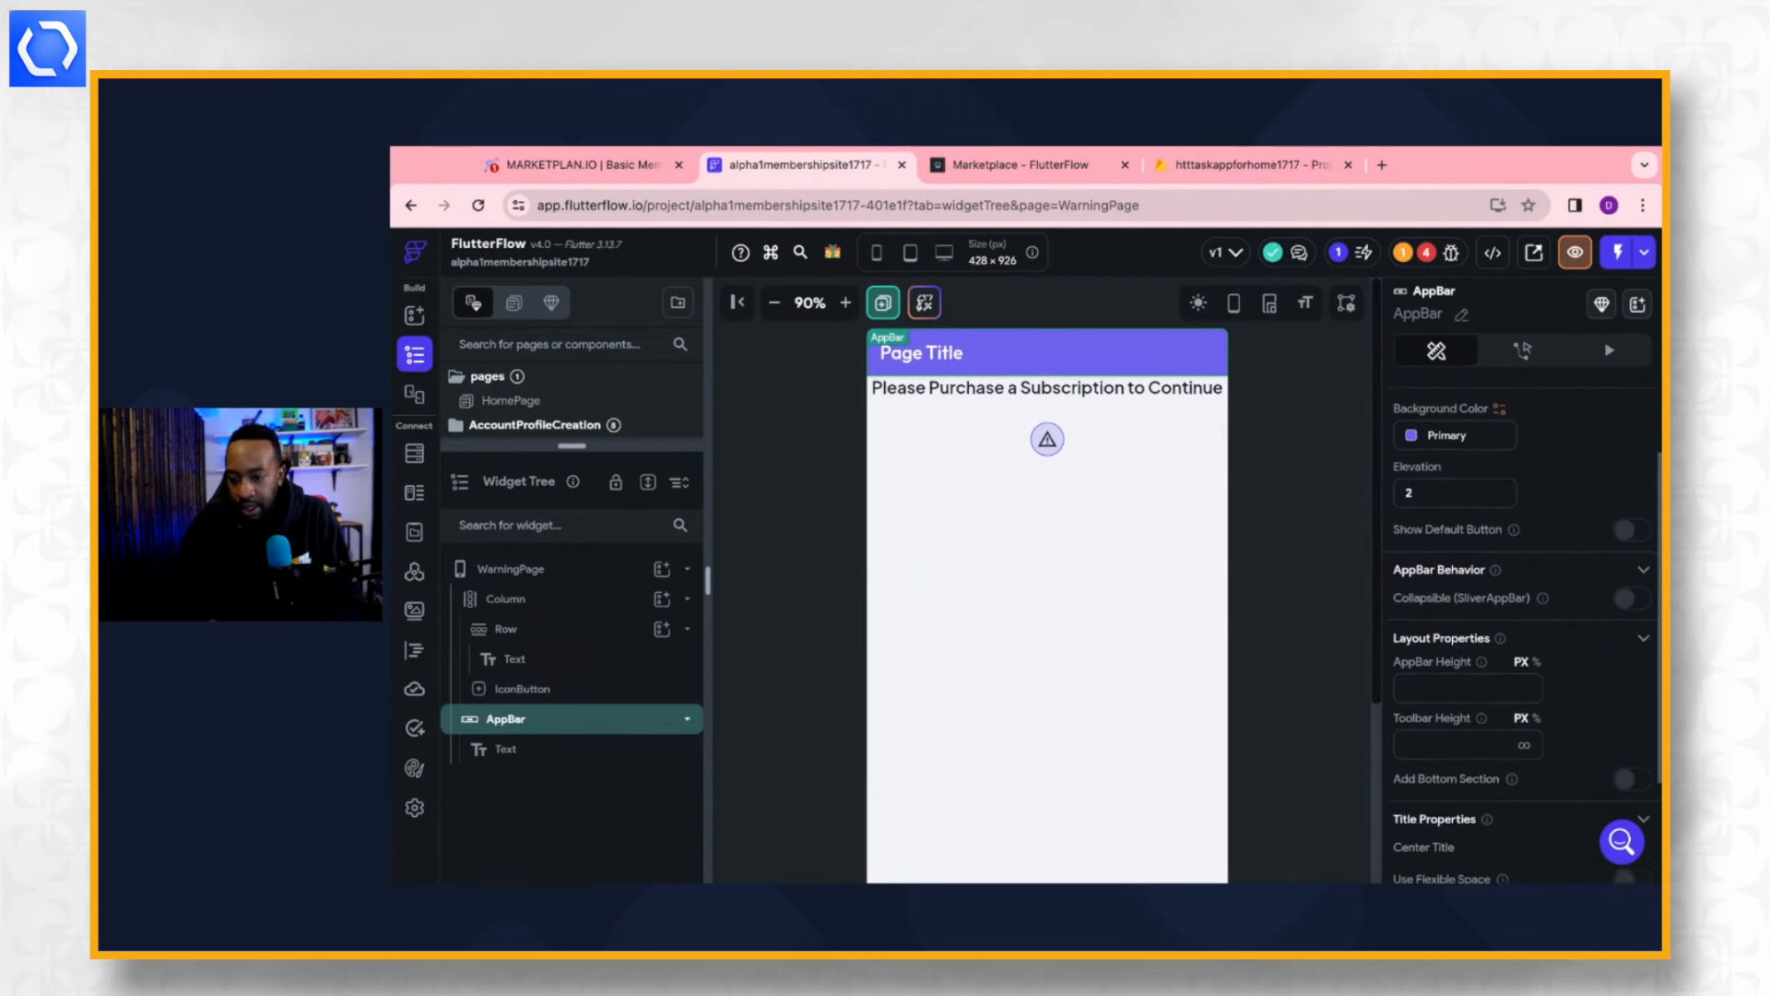
pyautogui.scroll(-3, 1522, 631)
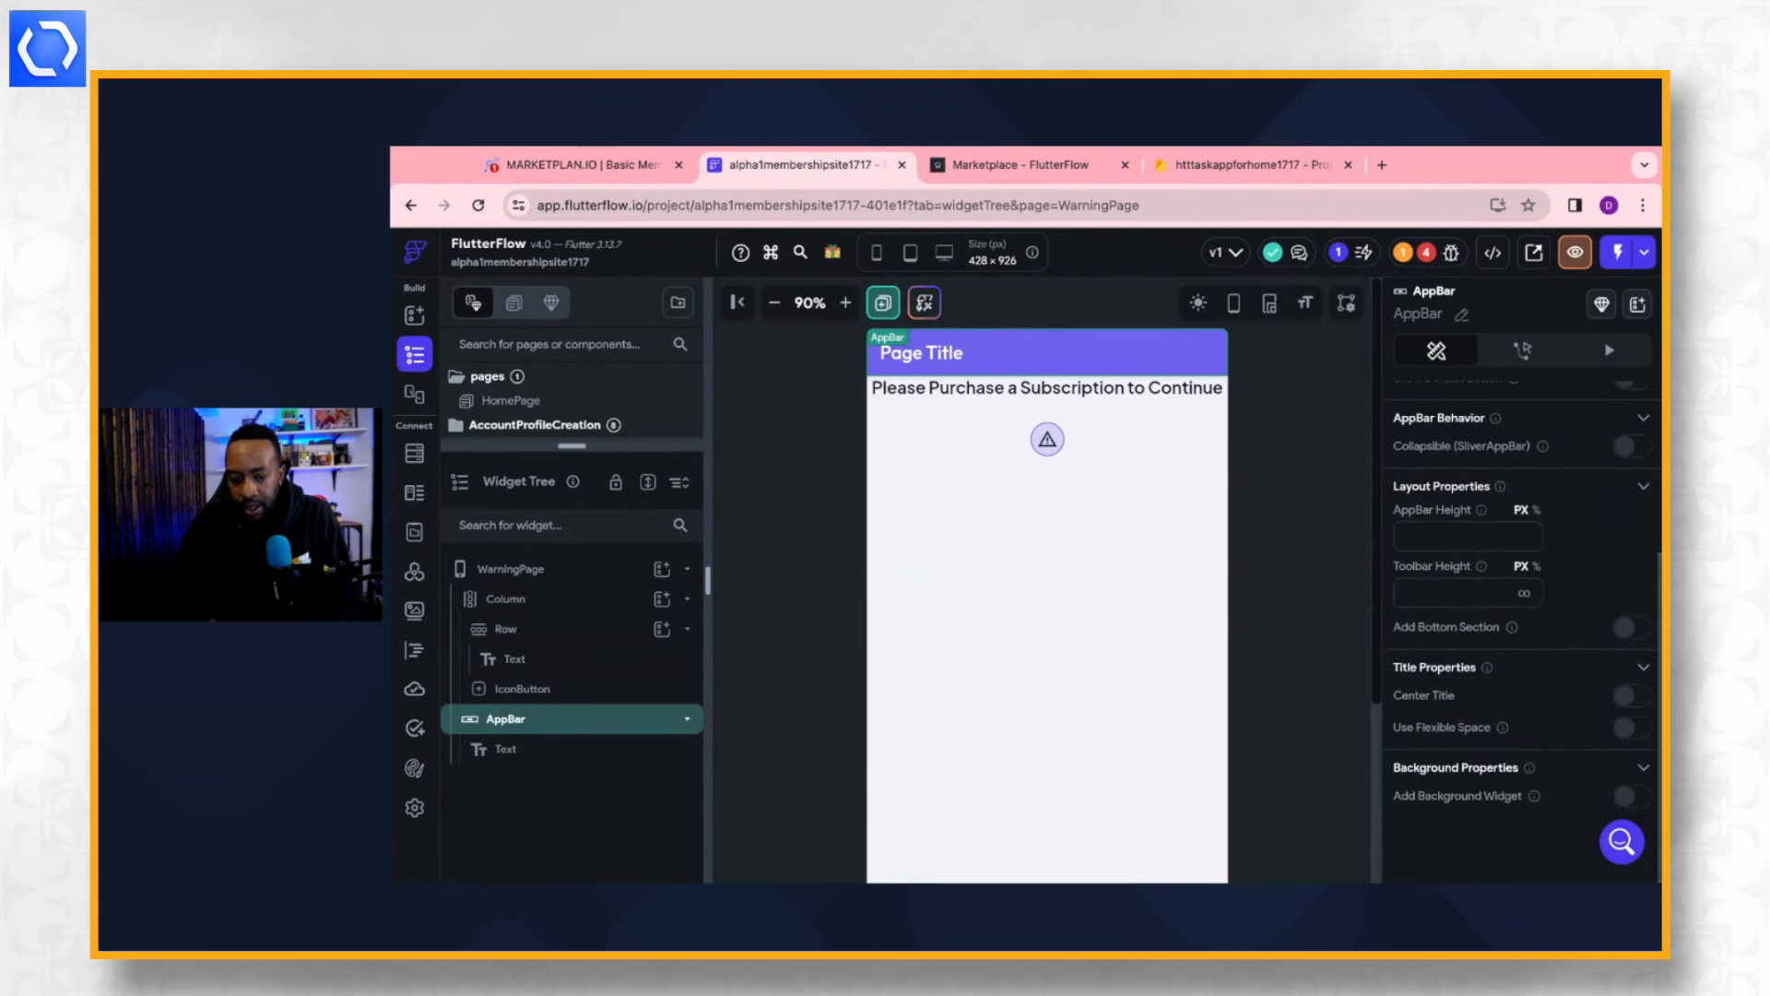
pyautogui.scroll(5, 1521, 599)
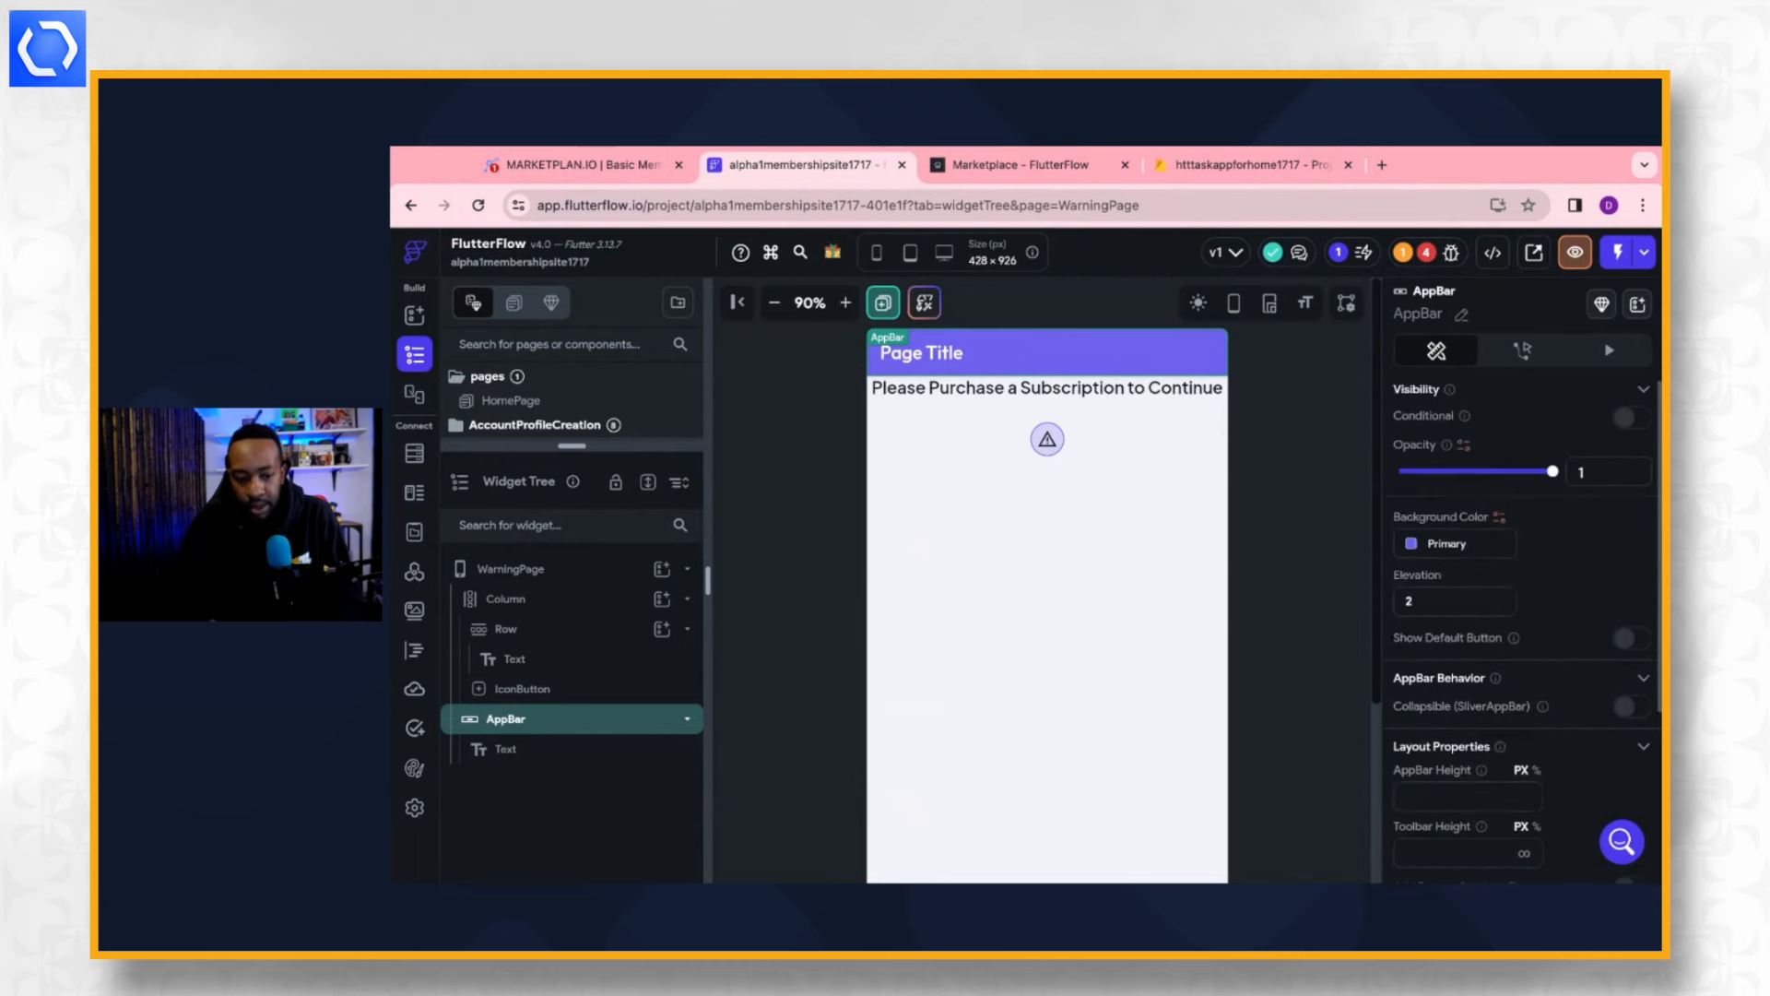
# Change the AppBar's title text on the WarningPage to "Warning!".
pyautogui.click(509, 752)
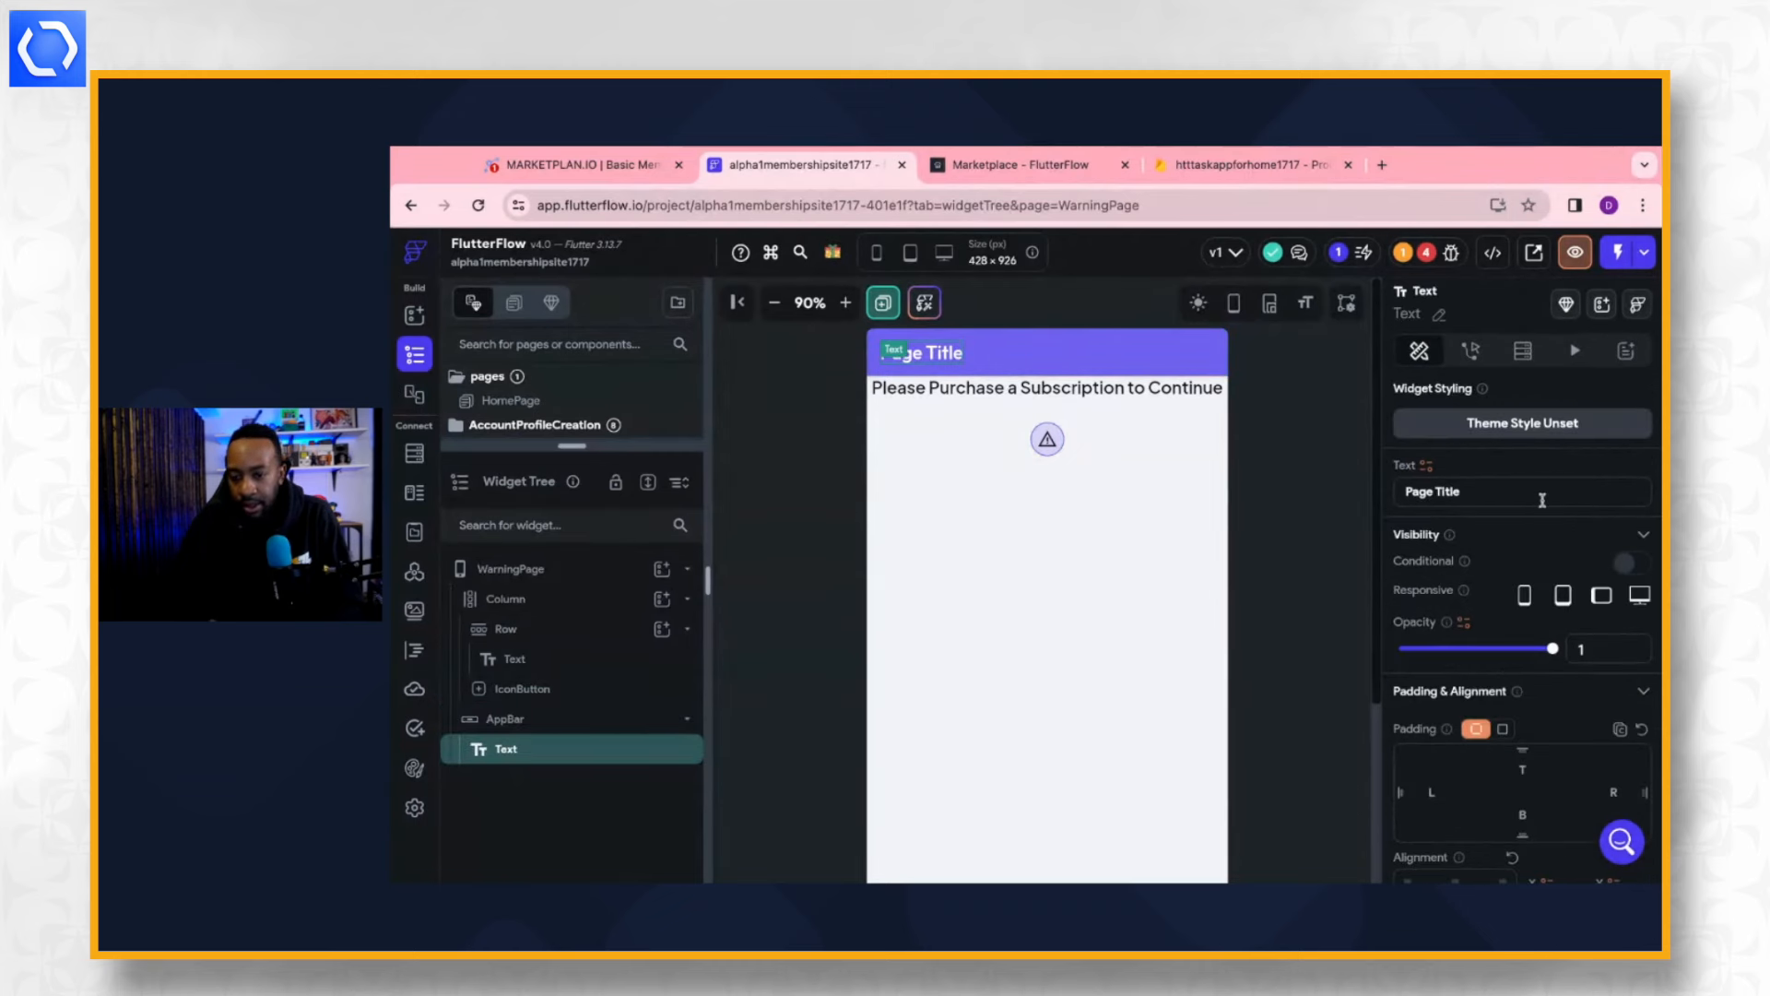
pyautogui.tripleClick(1541, 500)
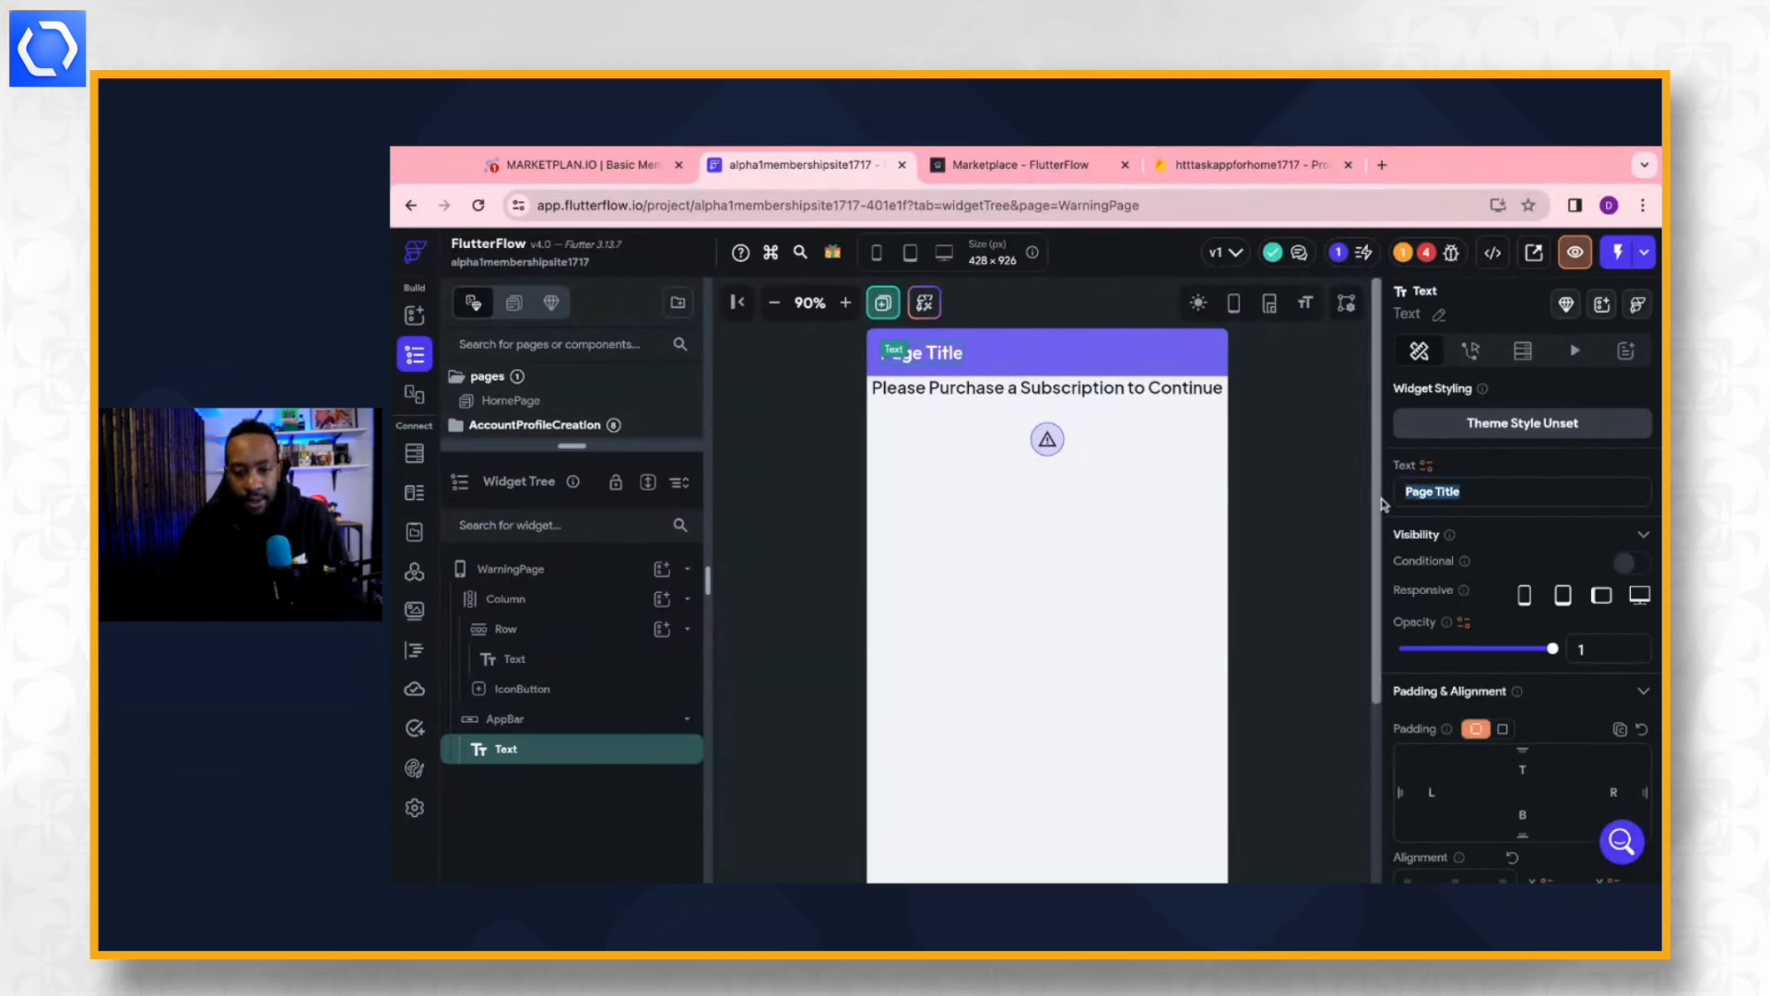
pyautogui.write('Wa')
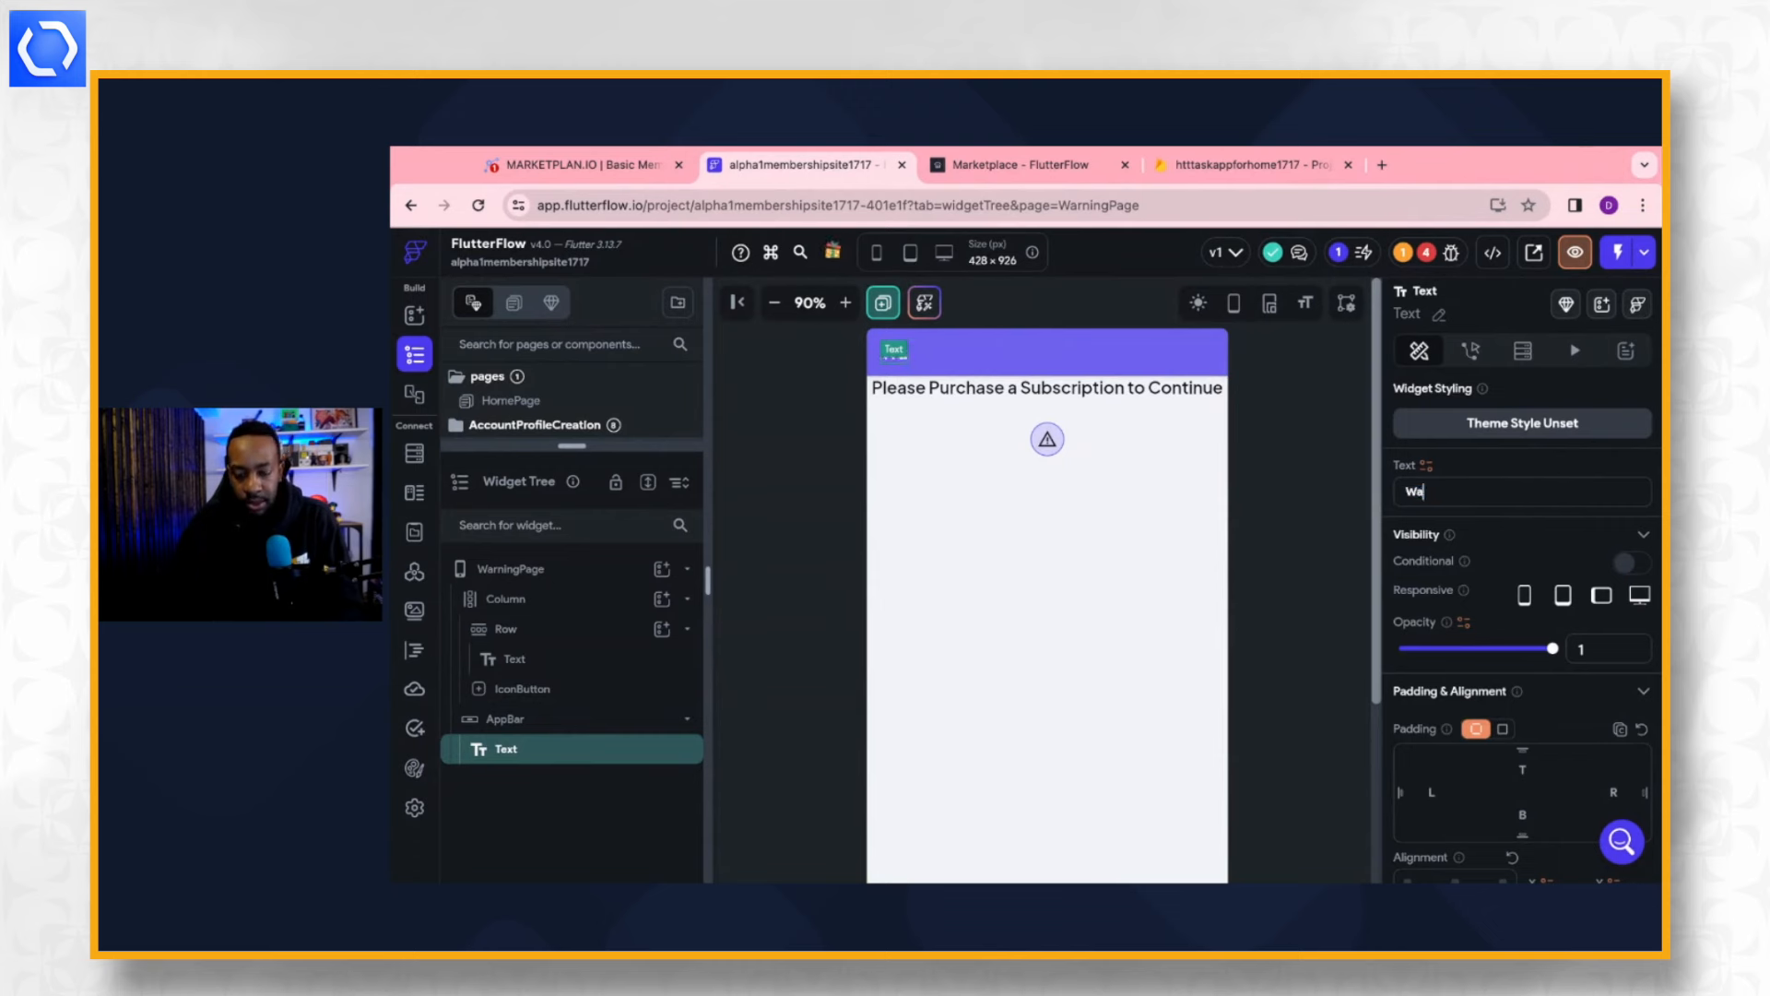
pyautogui.write('rning')
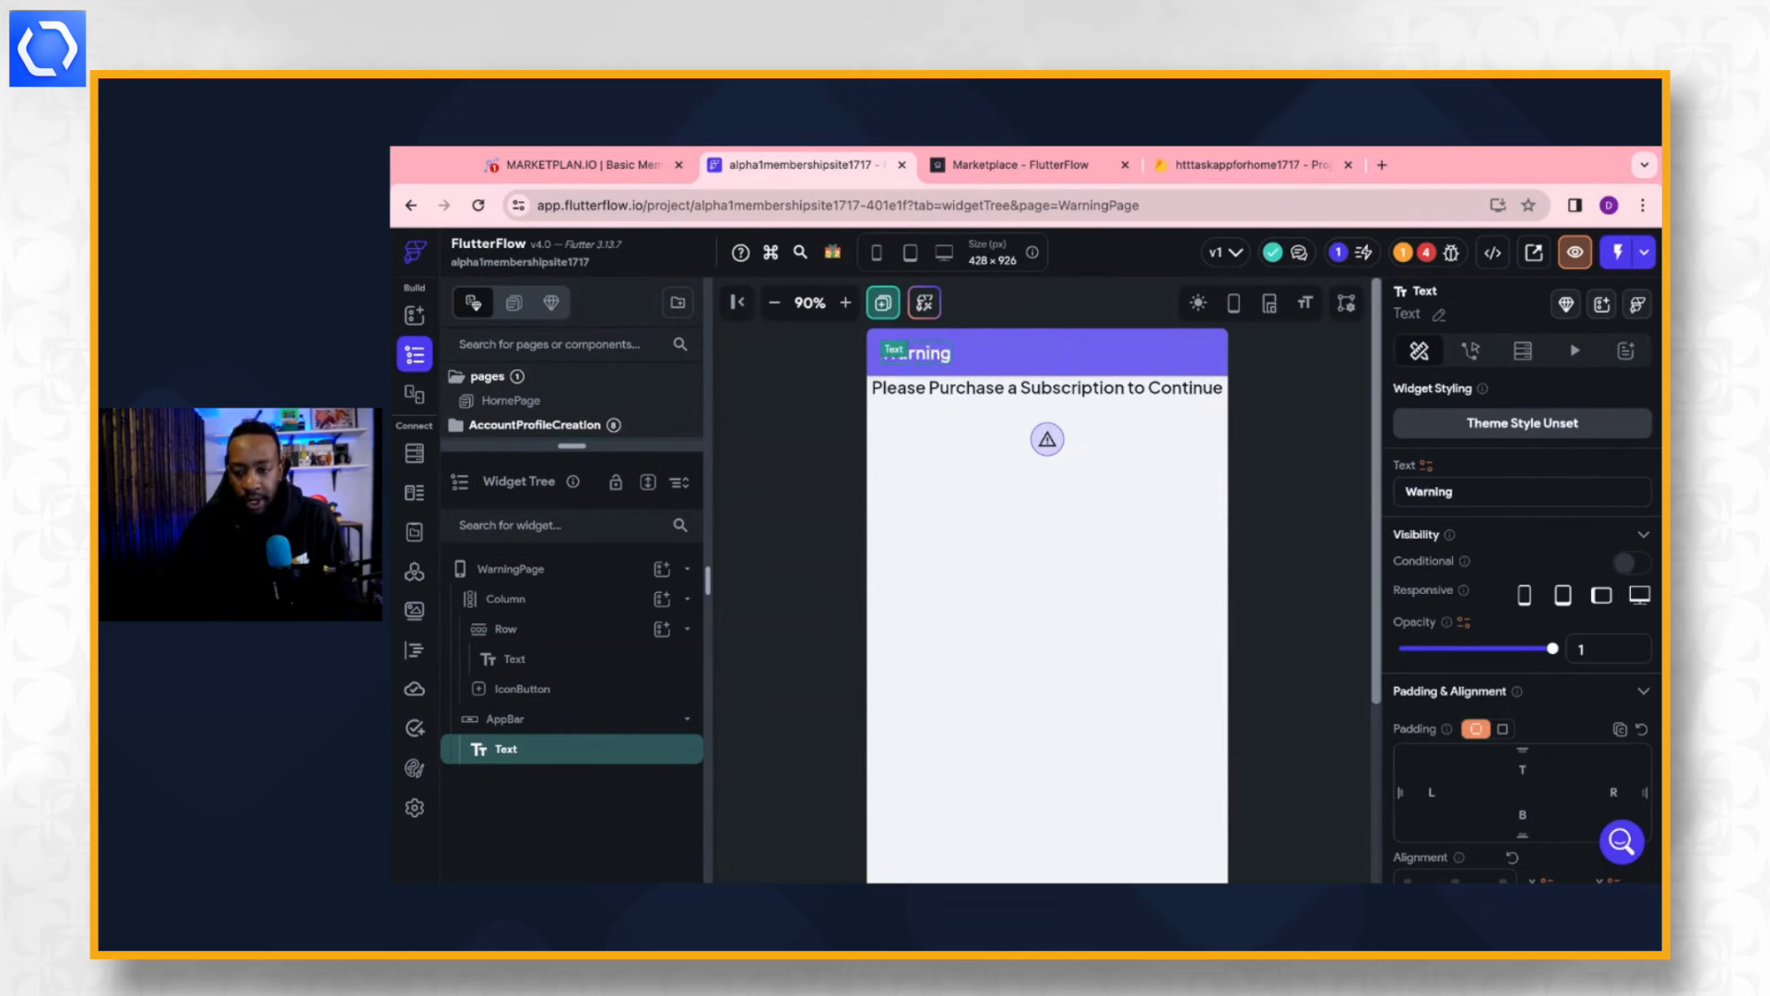
pyautogui.write('!')
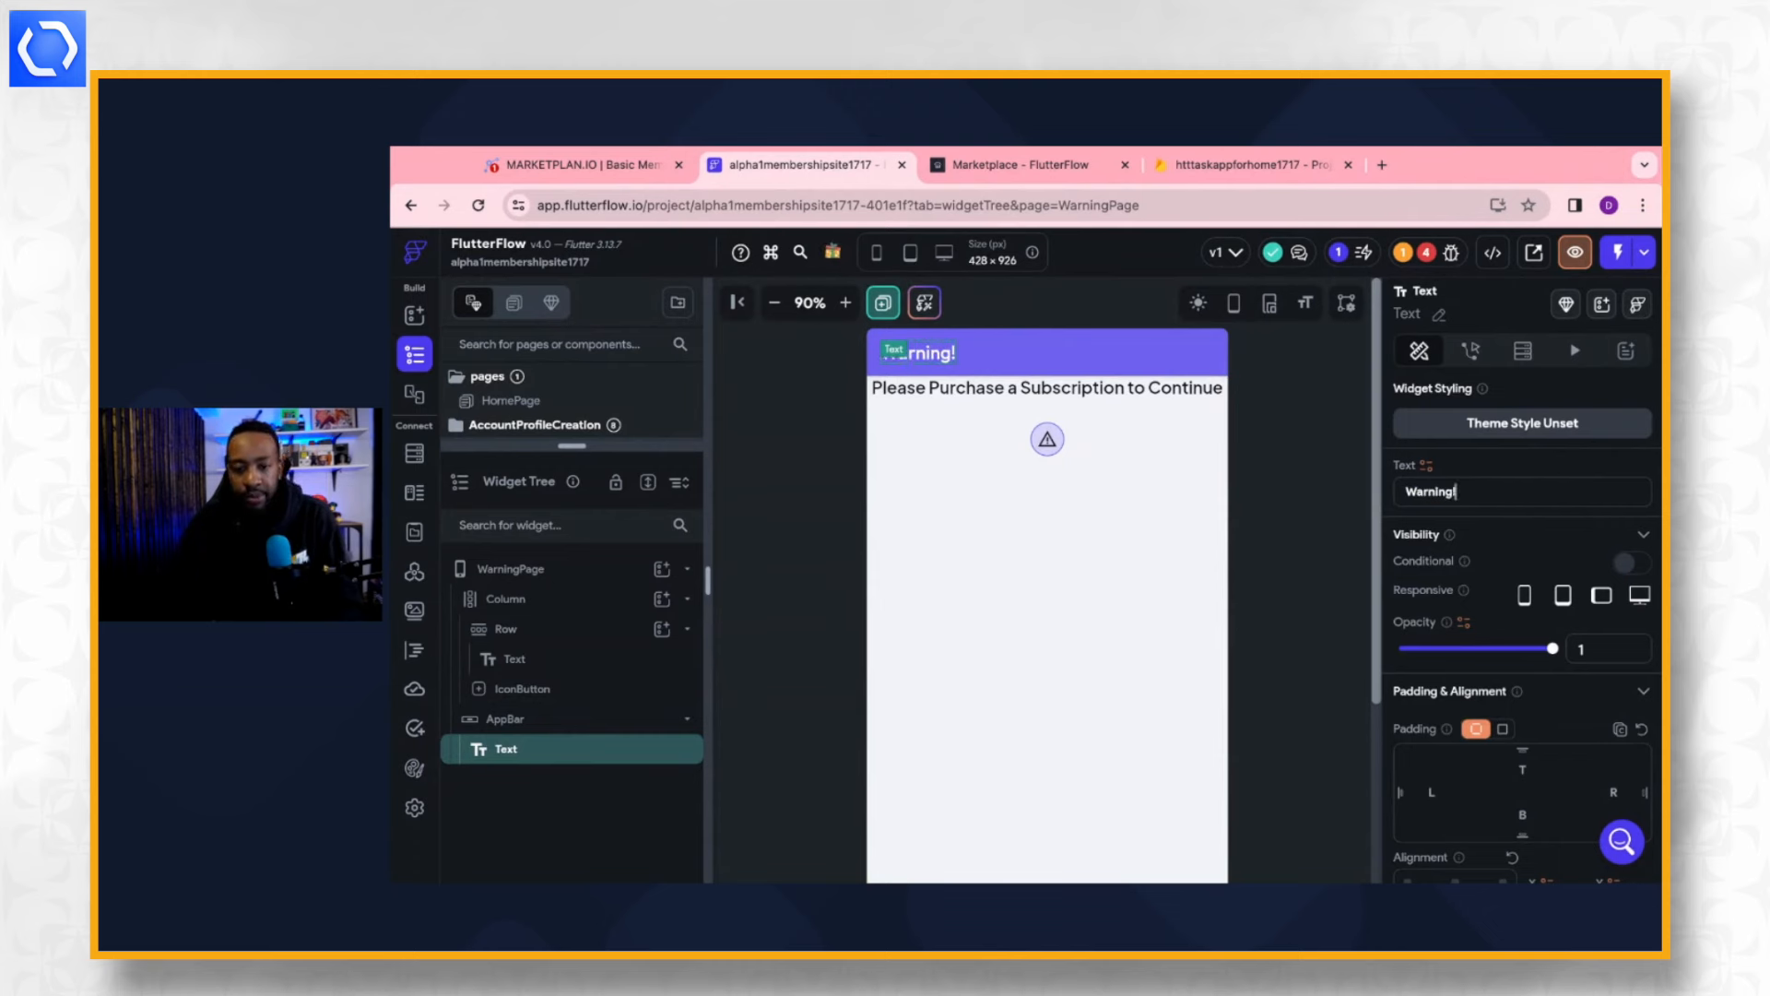
pyautogui.click(825, 568)
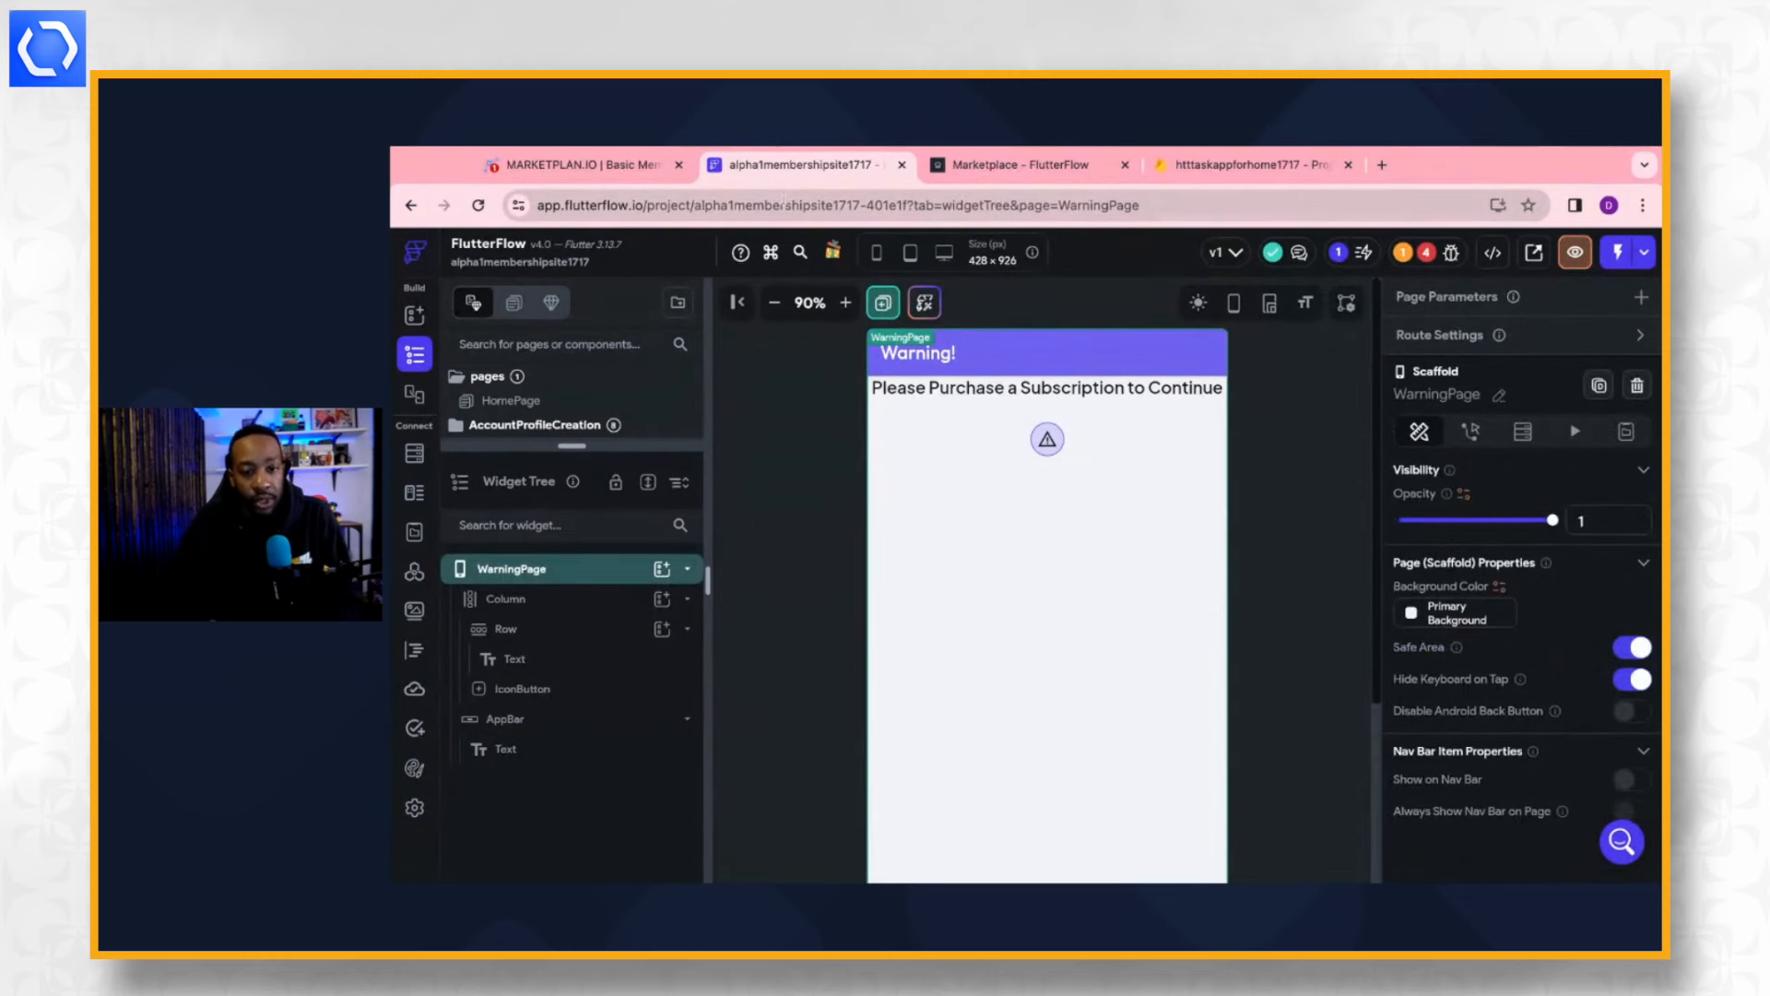
# Switch to MarketPlan, close the Basic Membership notes and examine the flow between the login, account creation, profile, subscription and entry pages.
pyautogui.click(601, 169)
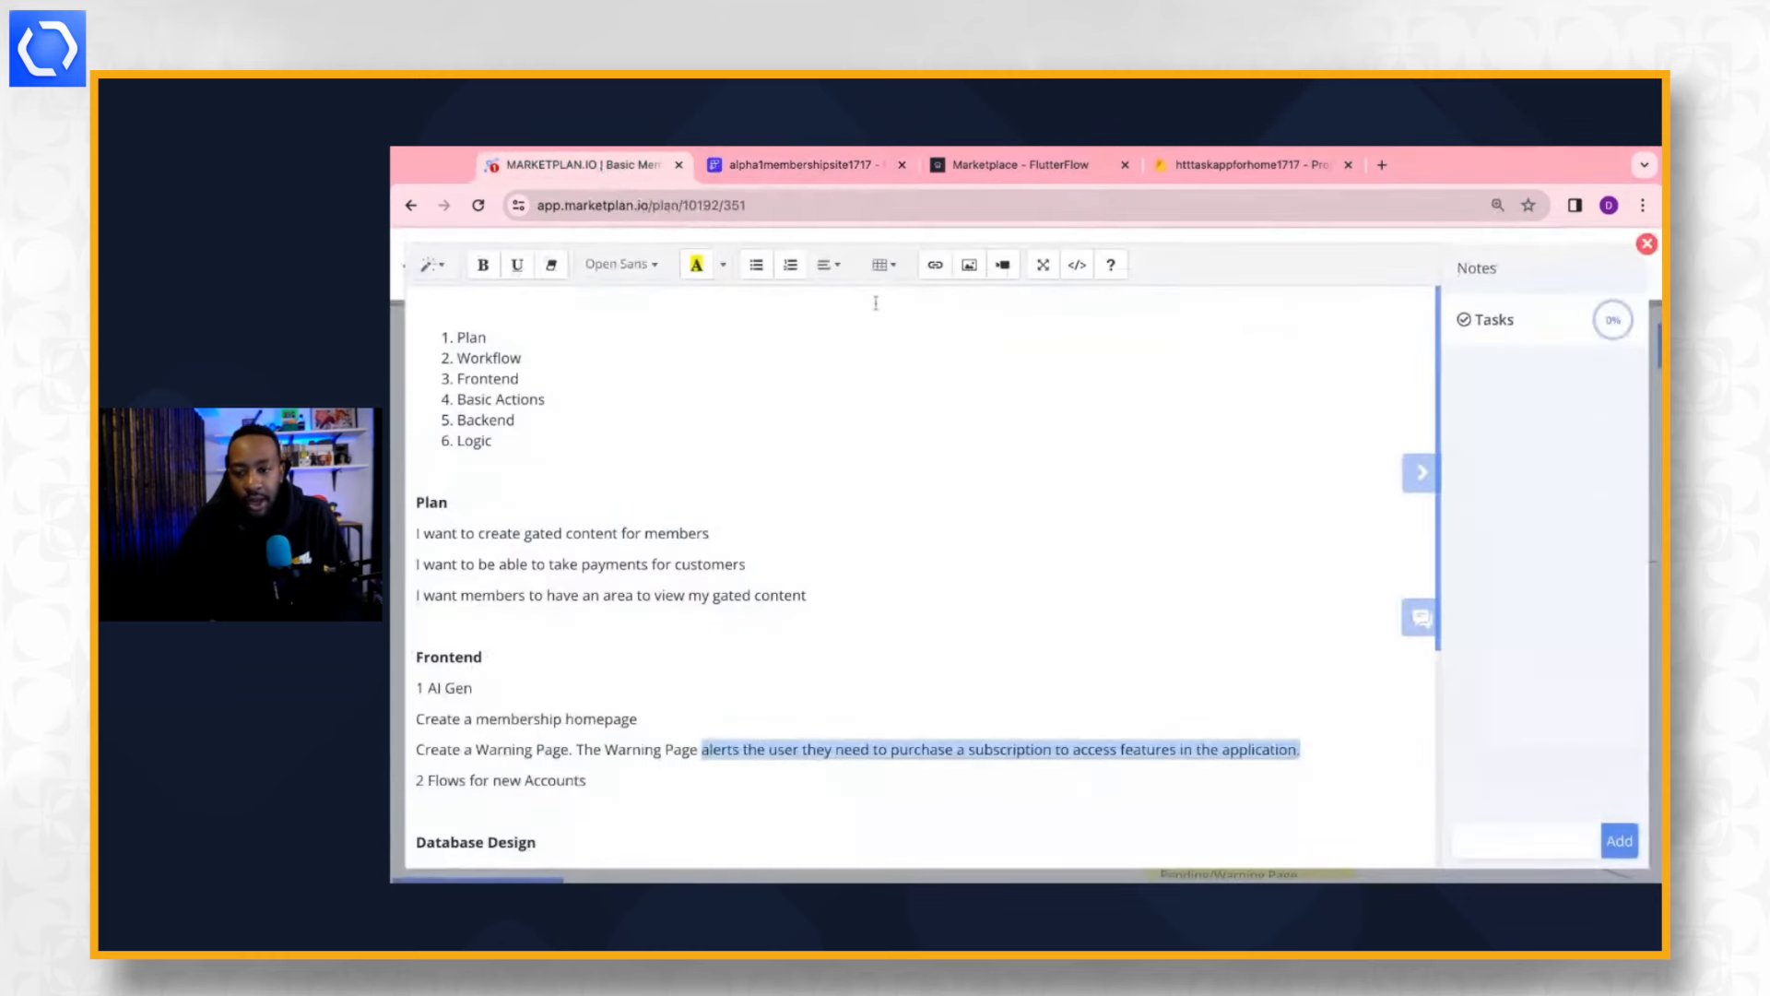
pyautogui.click(1648, 245)
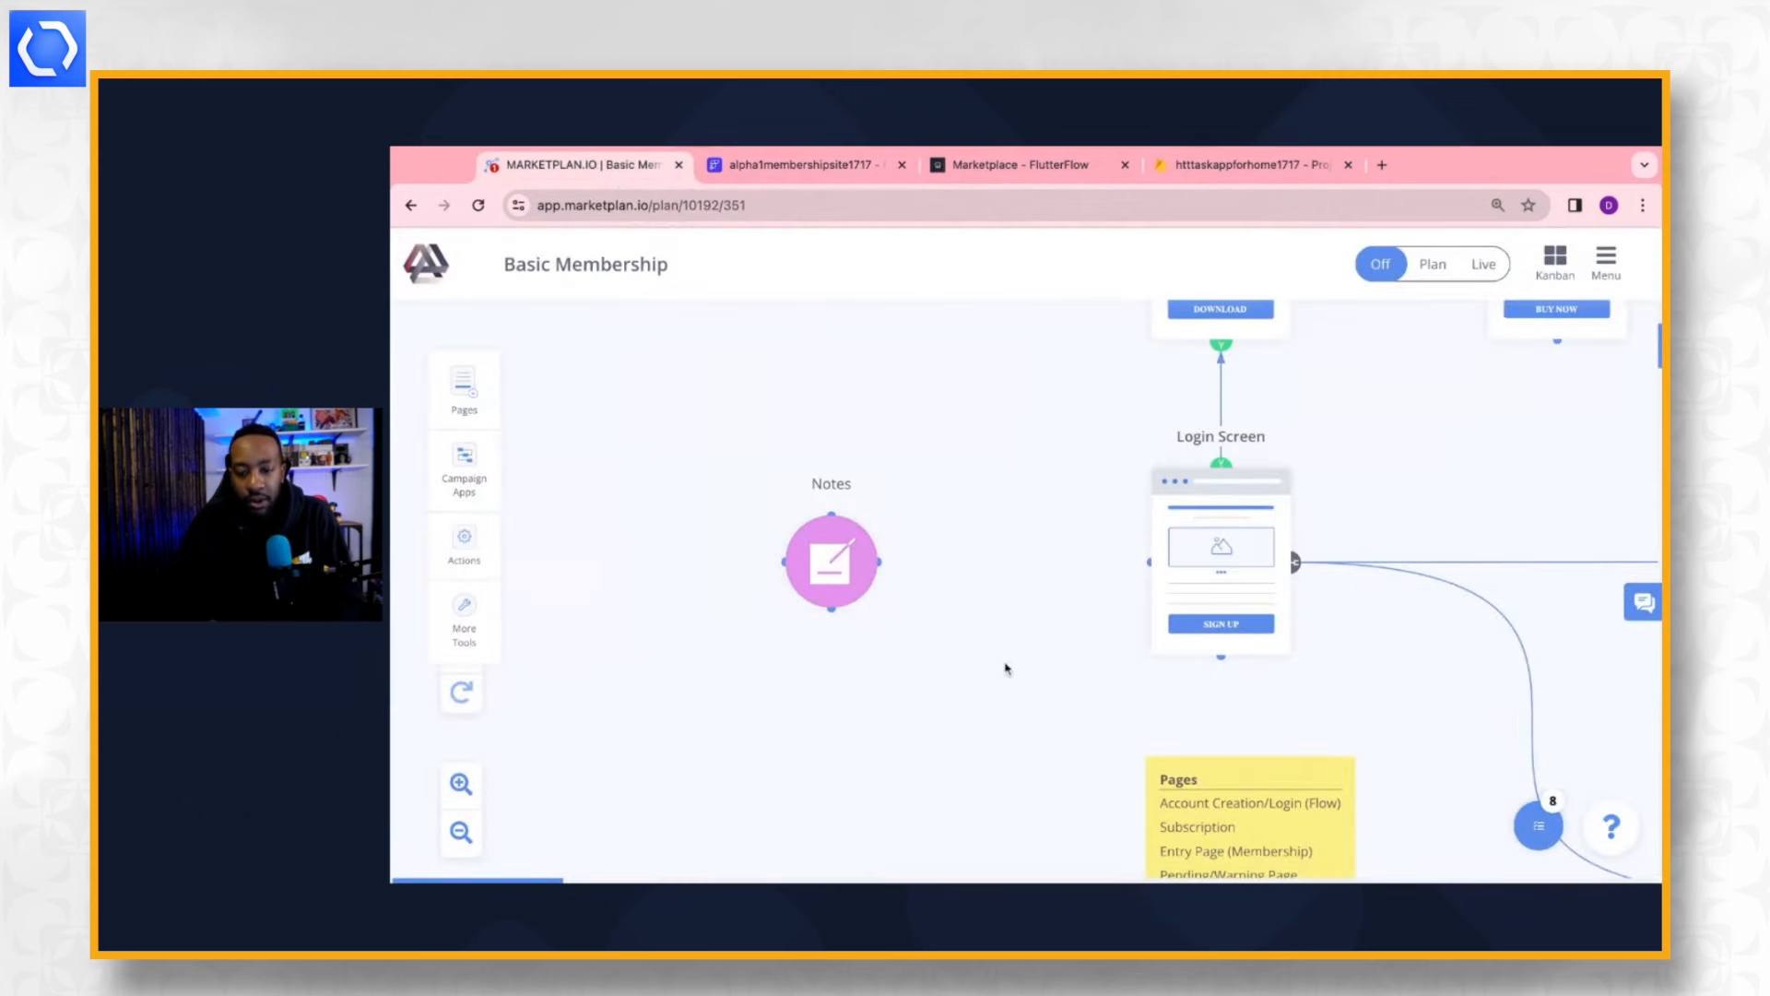
pyautogui.scroll(-2, 996, 651)
pyautogui.hscroll(3, 996, 651)
pyautogui.scroll(4, 996, 651)
pyautogui.hscroll(2, 996, 651)
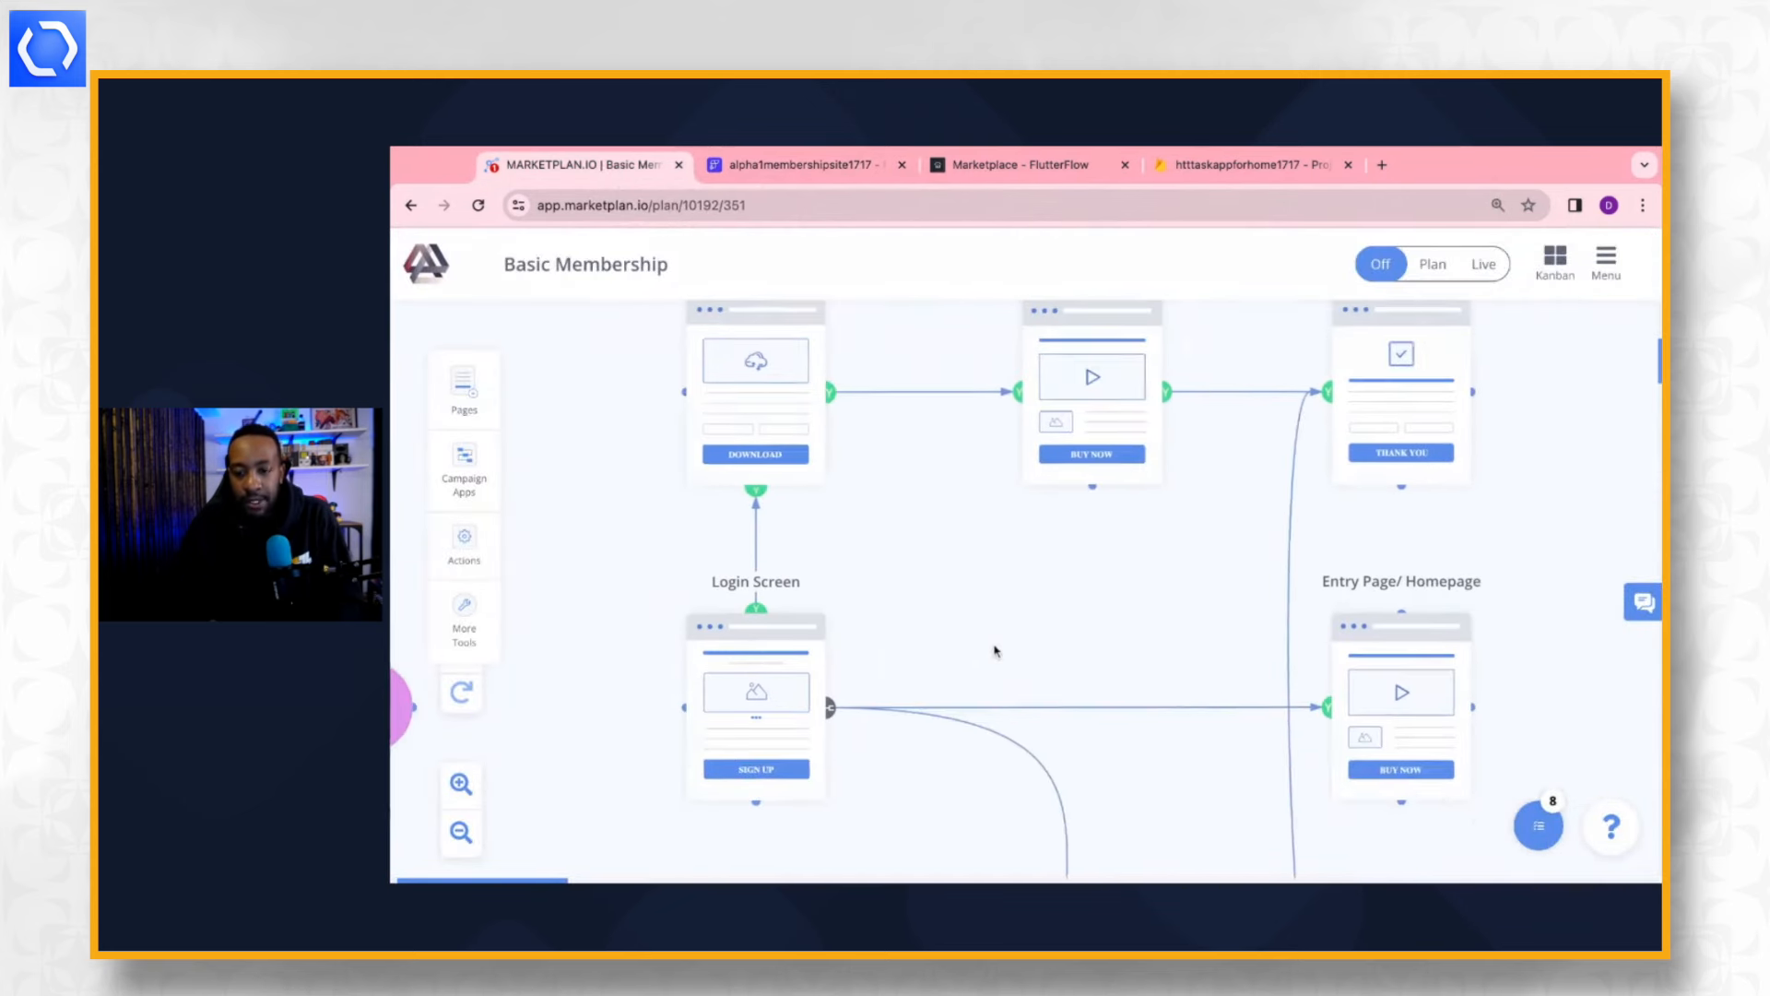
pyautogui.scroll(2, 996, 651)
pyautogui.hscroll(-1, 995, 651)
pyautogui.moveTo(764, 765)
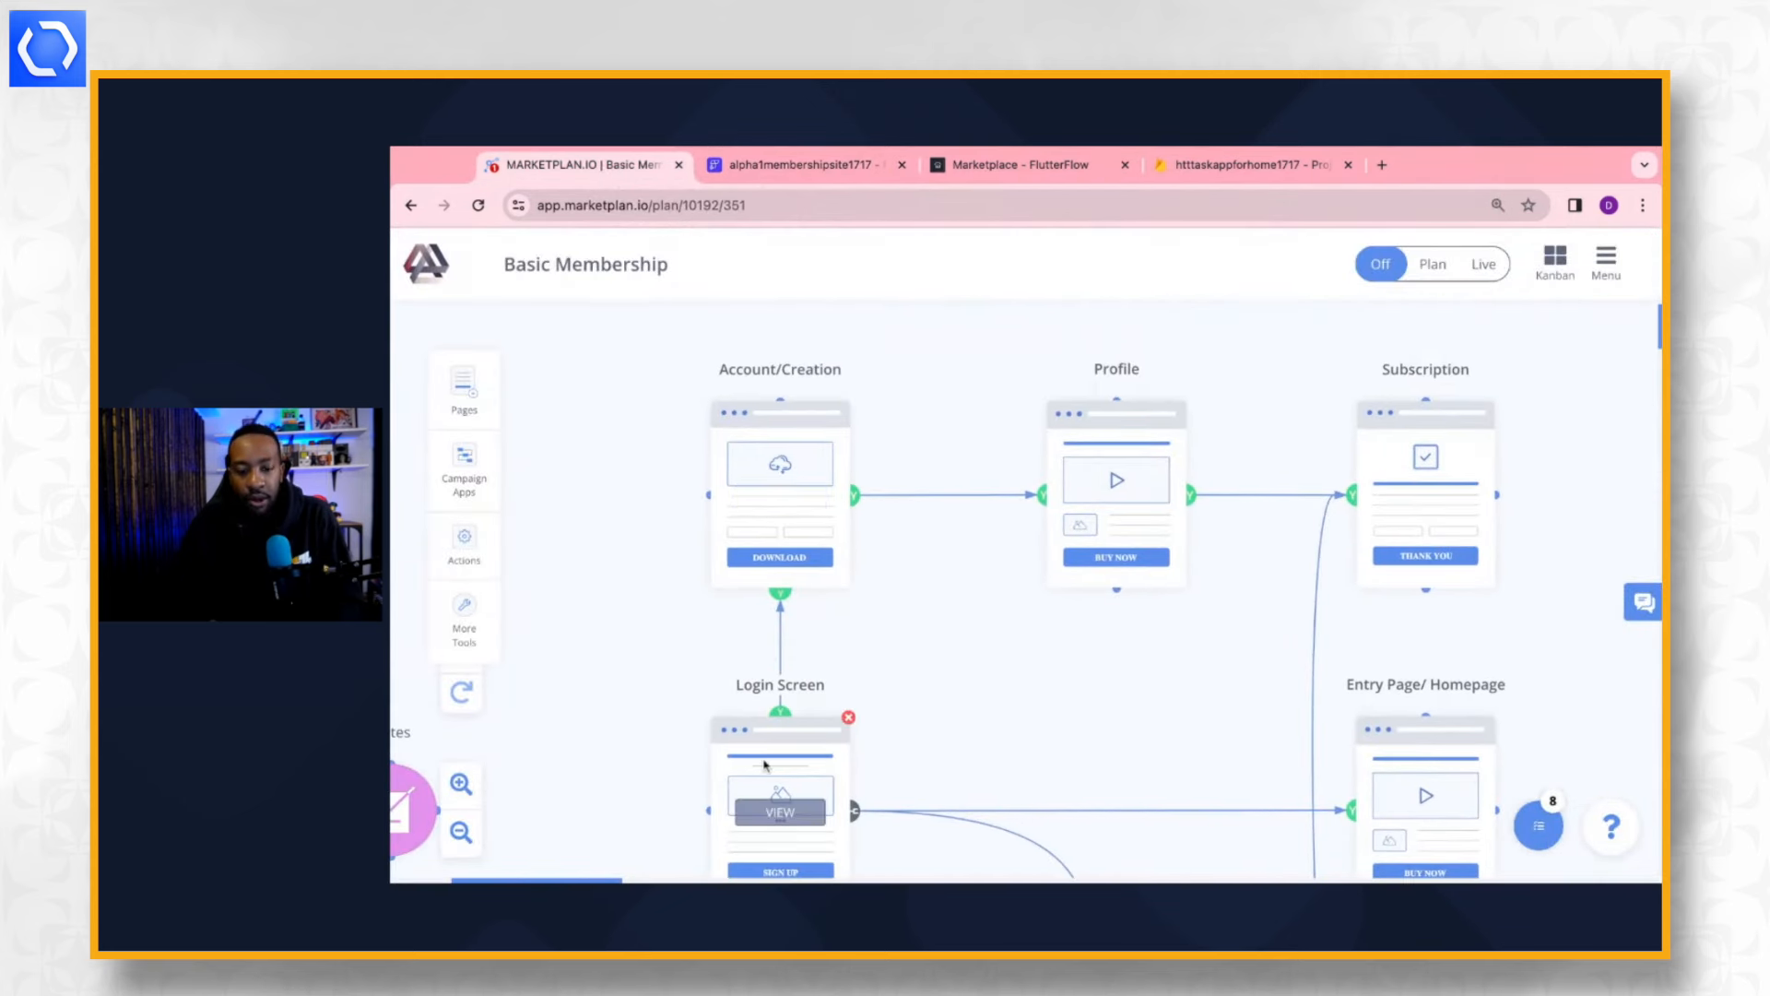
pyautogui.moveTo(1433, 456)
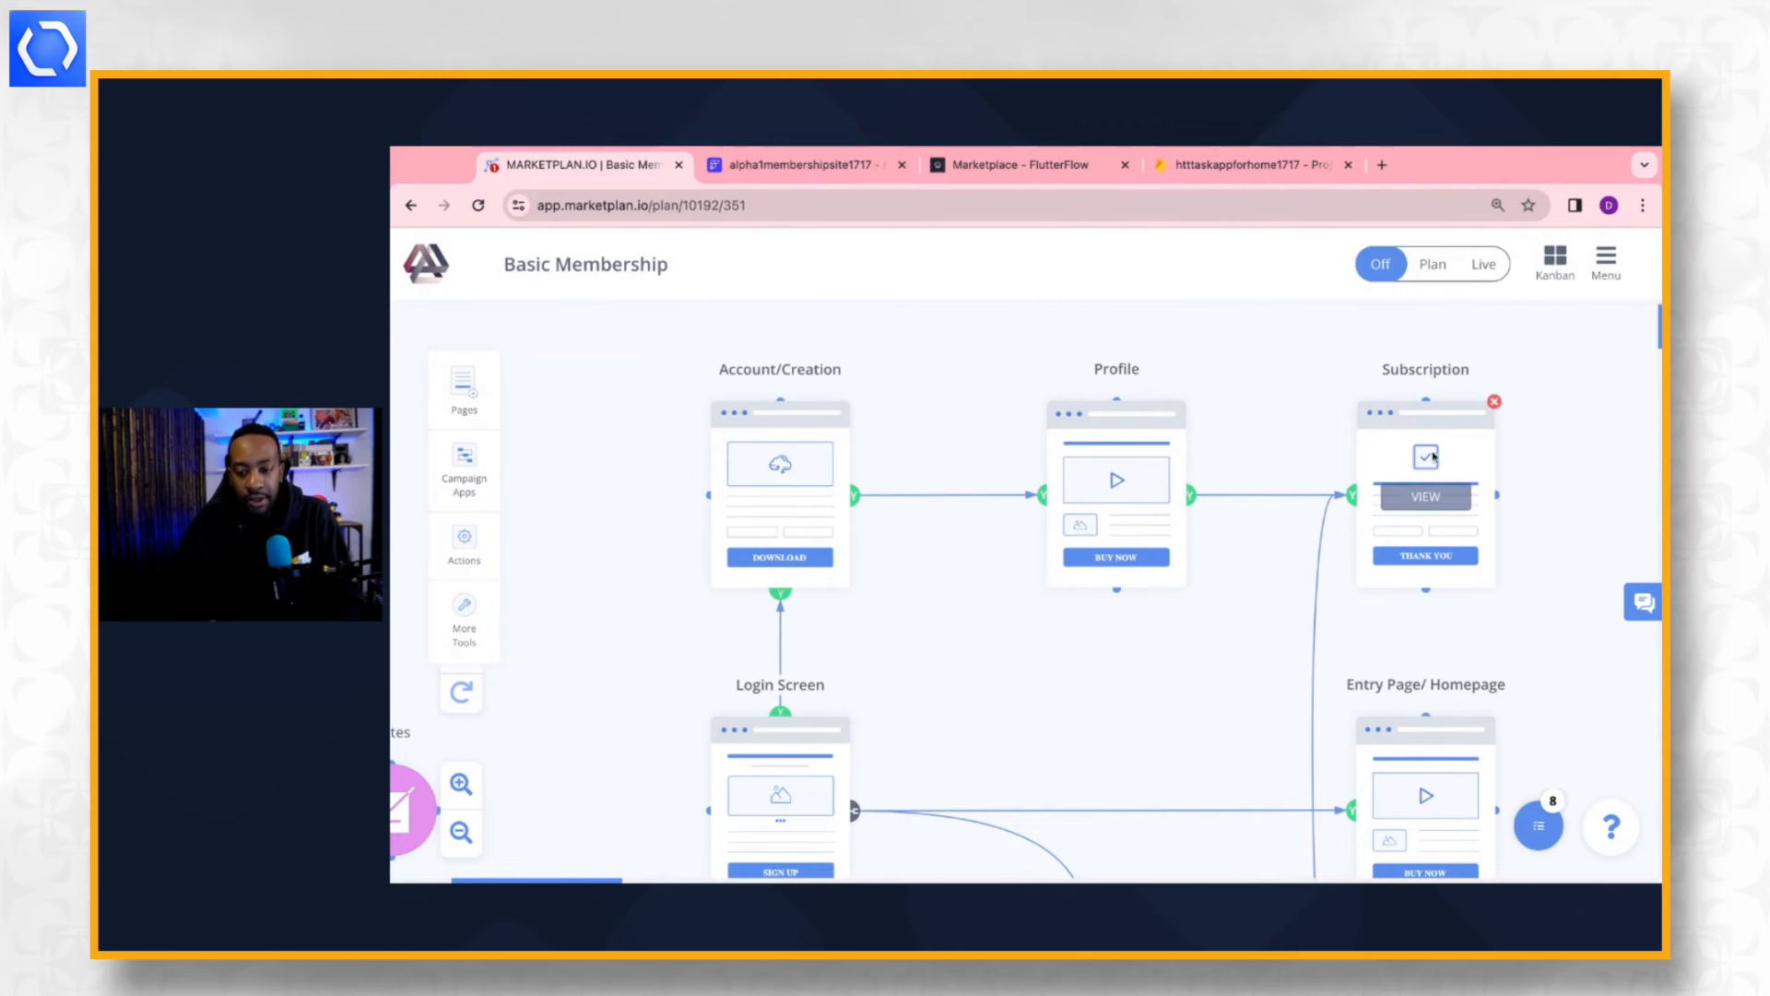
# Examine how the subscription, entry page and warning/pending page connect in the Basic Membership plan.
pyautogui.scroll(-3, 1402, 502)
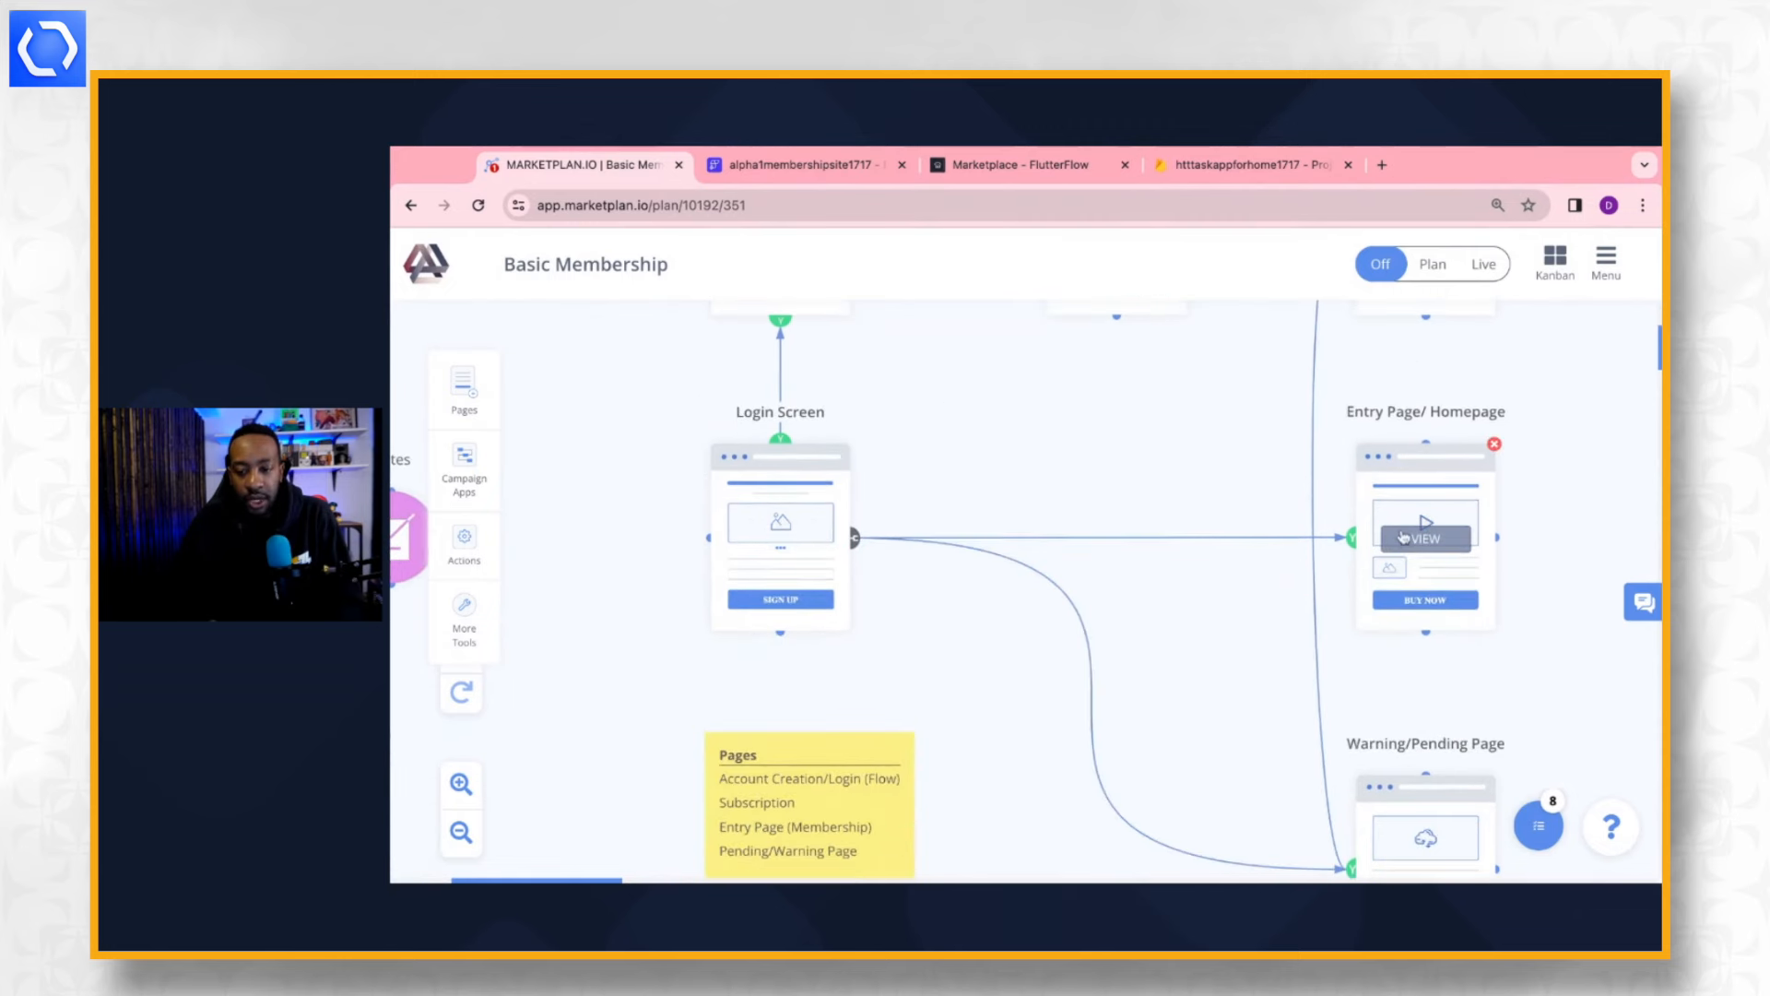
pyautogui.scroll(-2, 1402, 537)
pyautogui.scroll(5, 1402, 535)
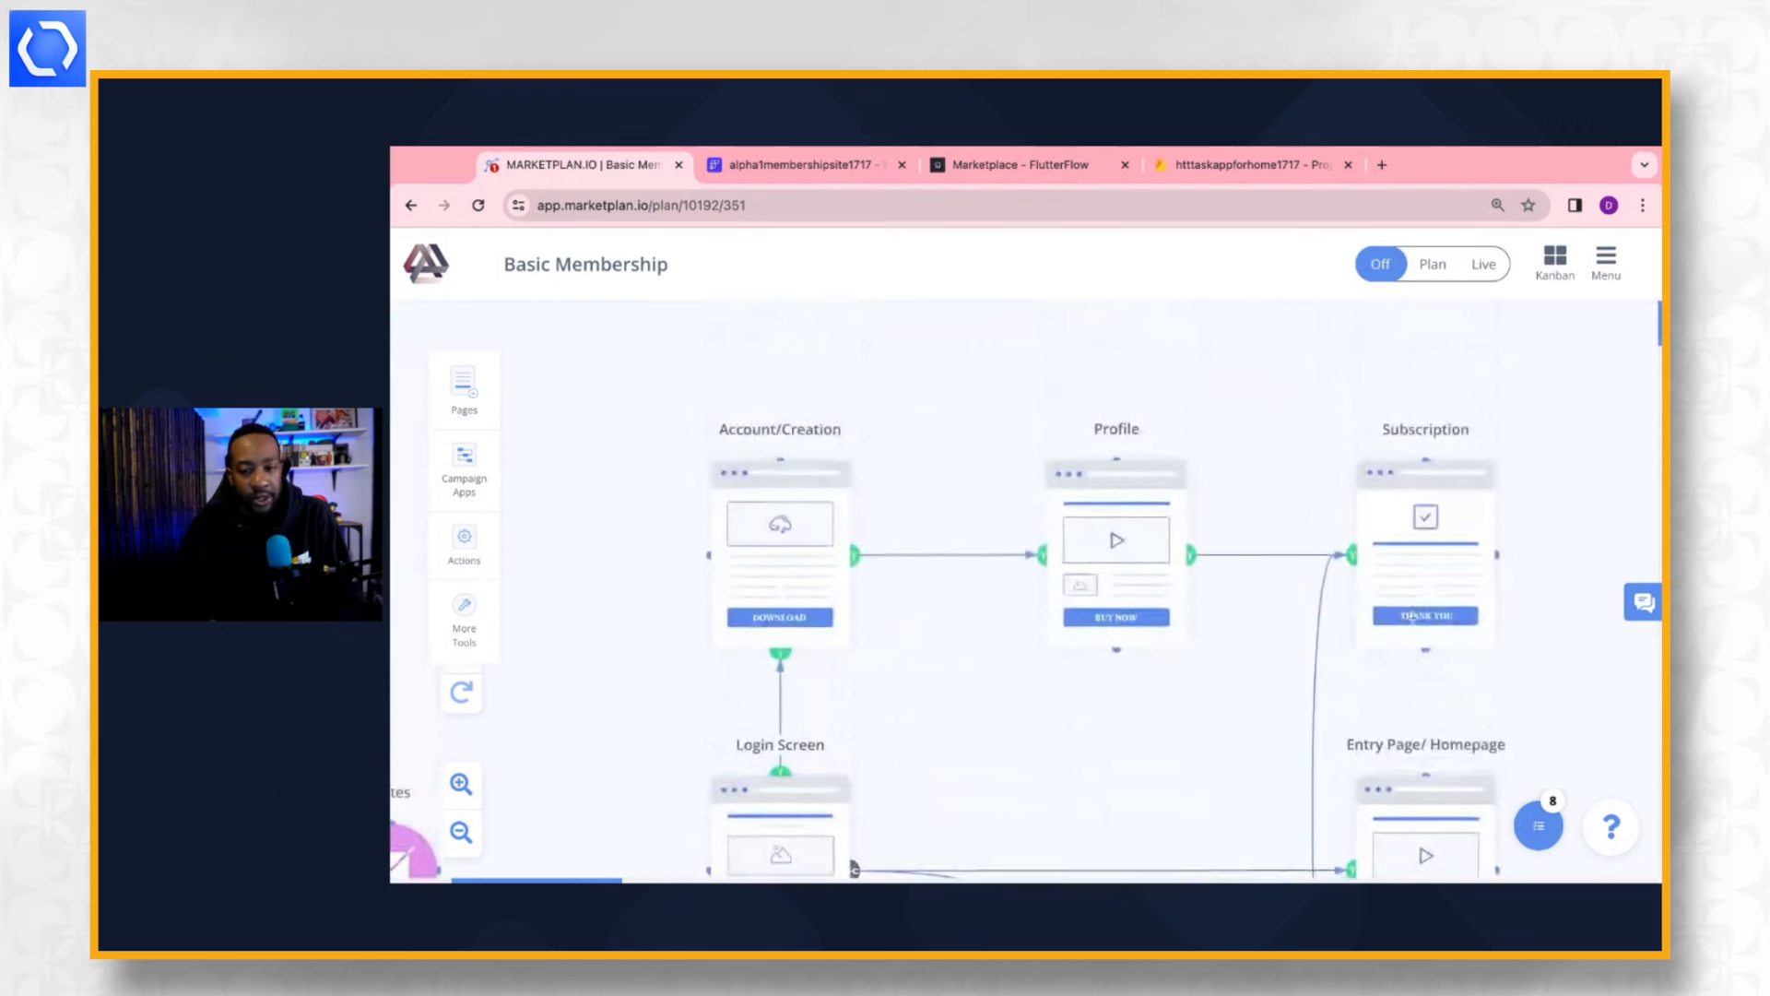
# Switch to the FlutterFlow project and open the HomePage to review its video card layout.
pyautogui.click(794, 172)
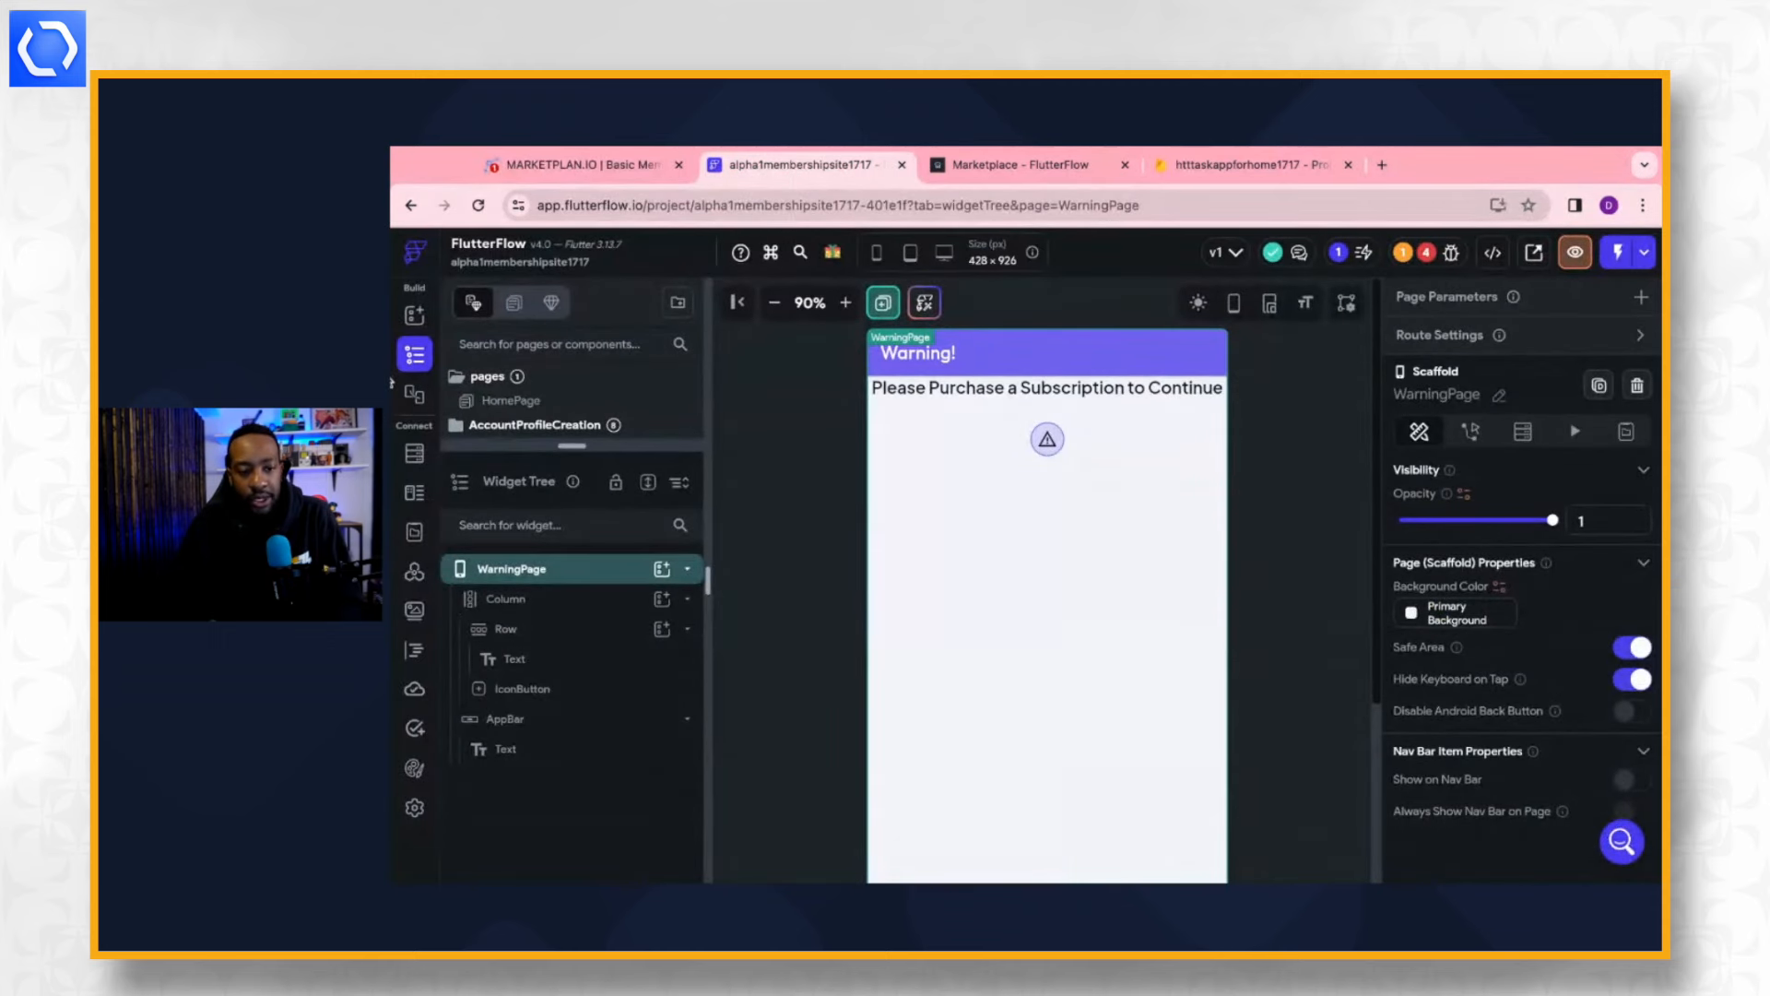
pyautogui.scroll(-2, 541, 401)
pyautogui.scroll(2, 572, 400)
pyautogui.click(513, 401)
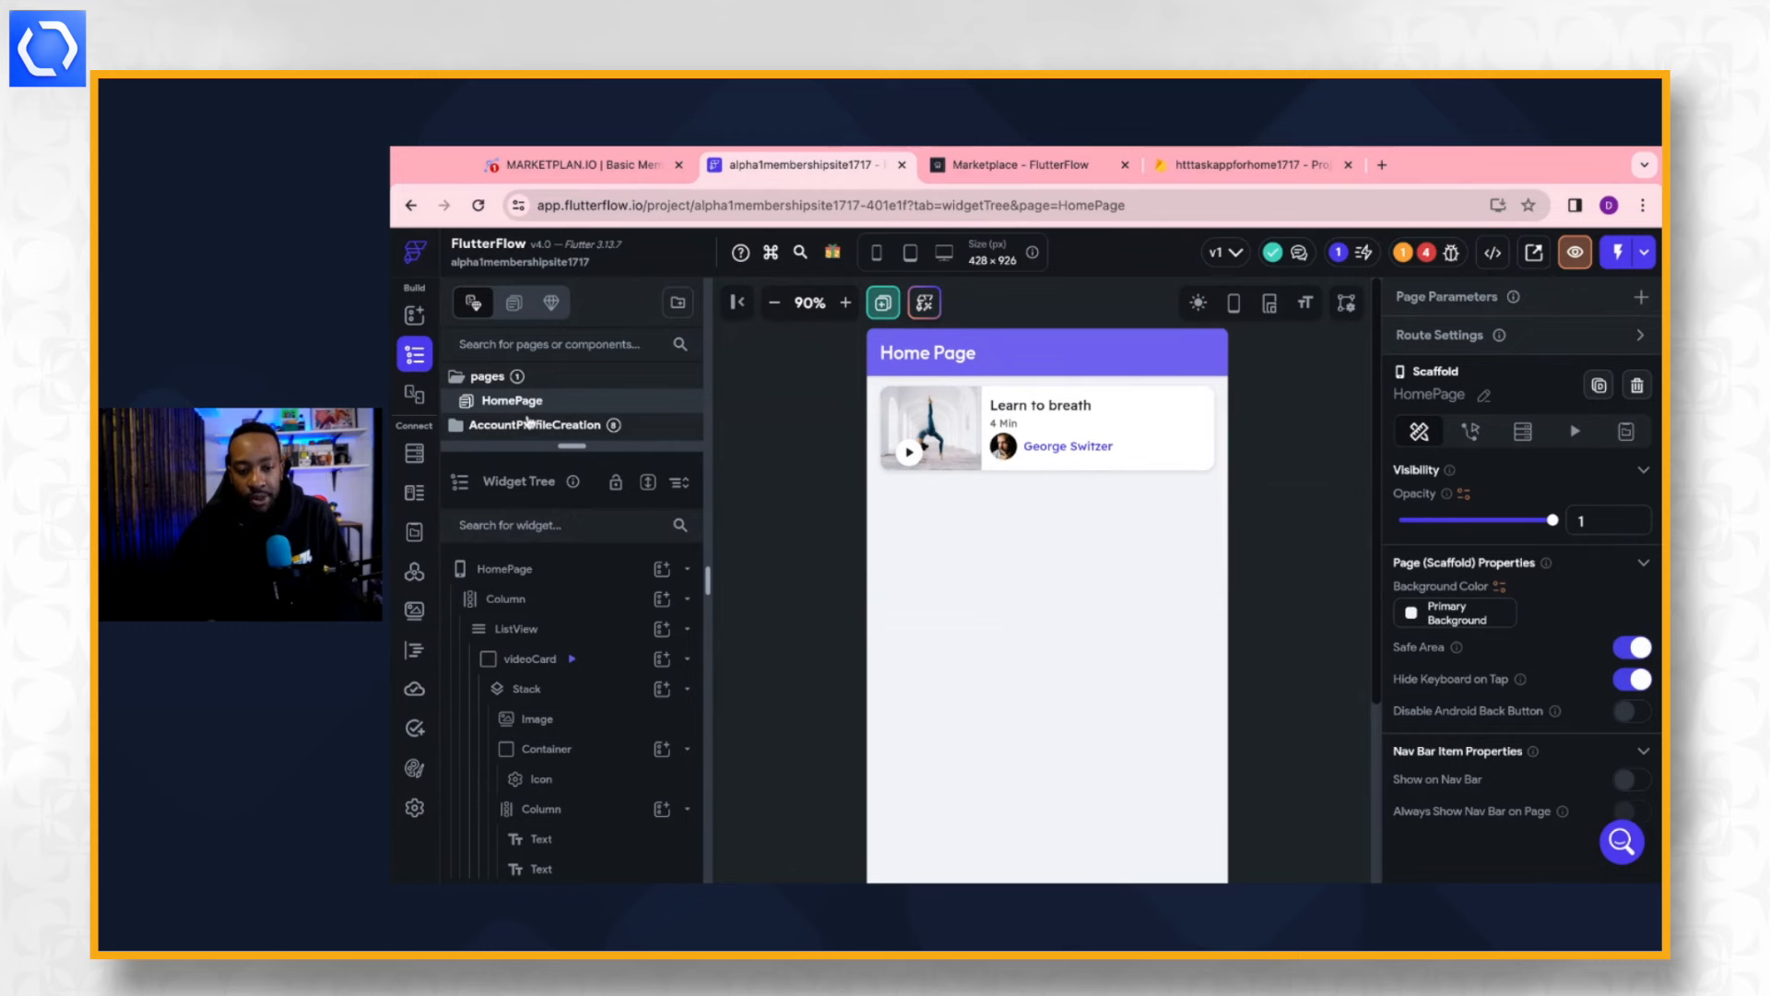
# Expand the AccountProfileCreation folder and open the auth_2_Create page down to its social sign-up options.
pyautogui.scroll(-1, 539, 406)
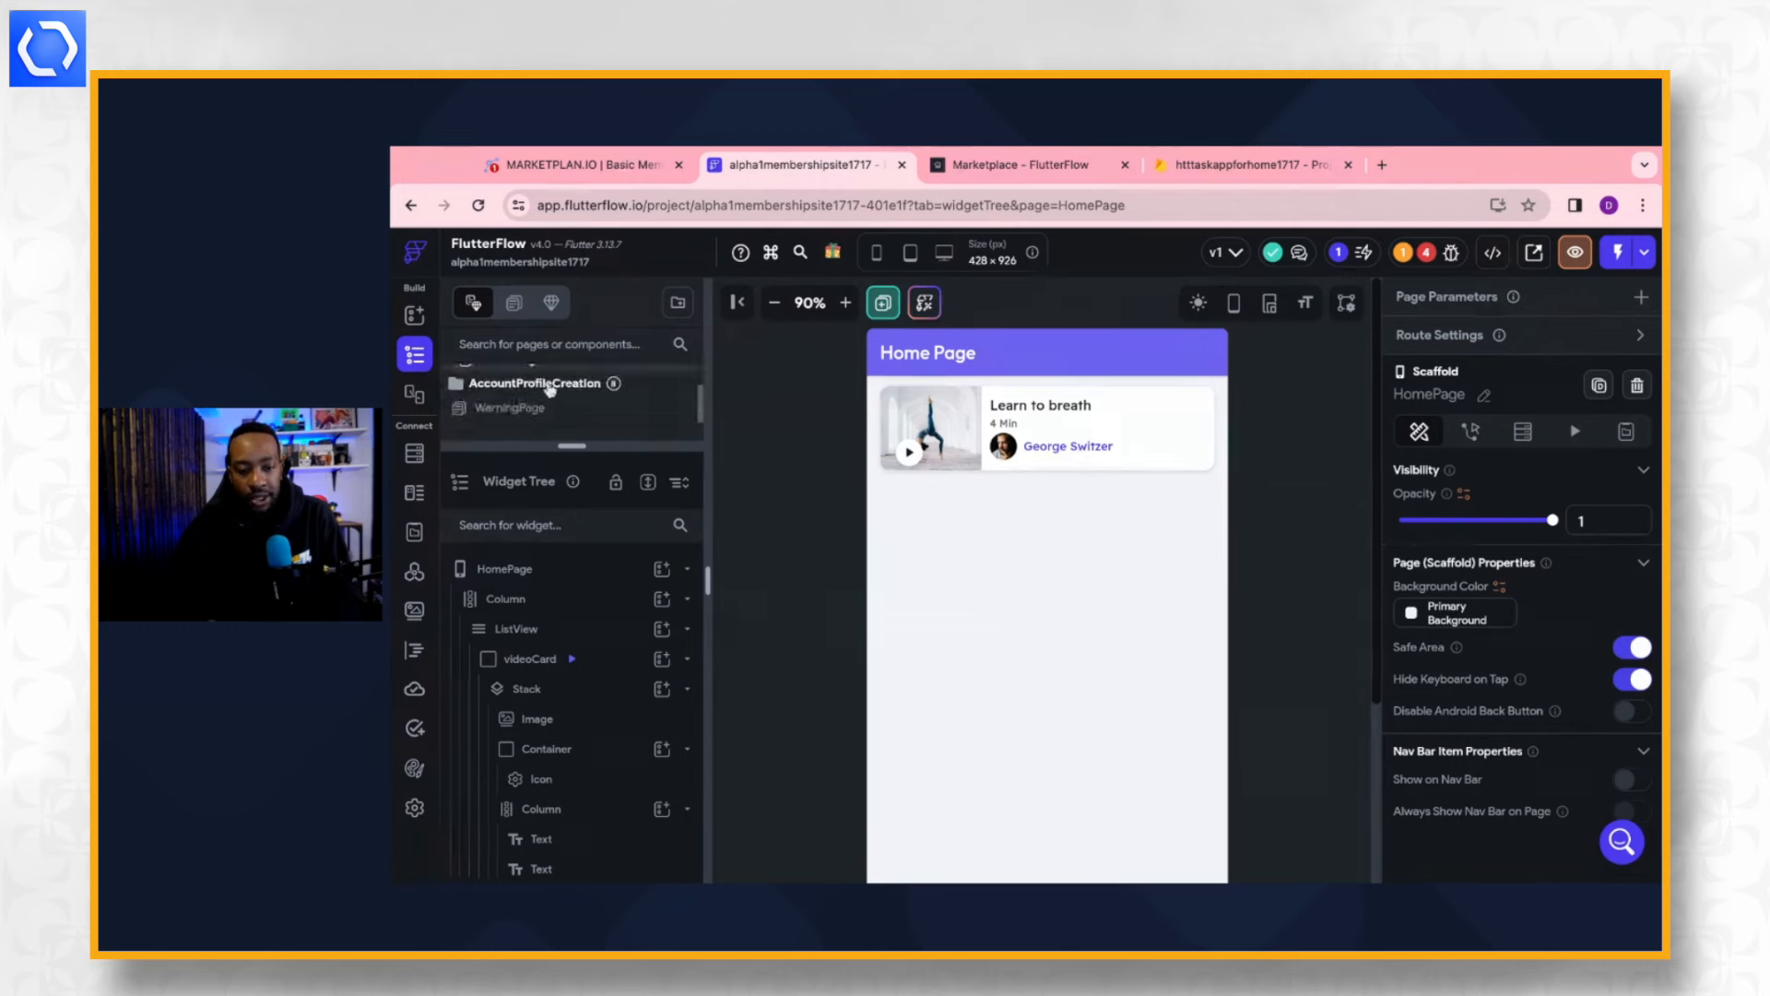
pyautogui.click(549, 387)
pyautogui.click(542, 408)
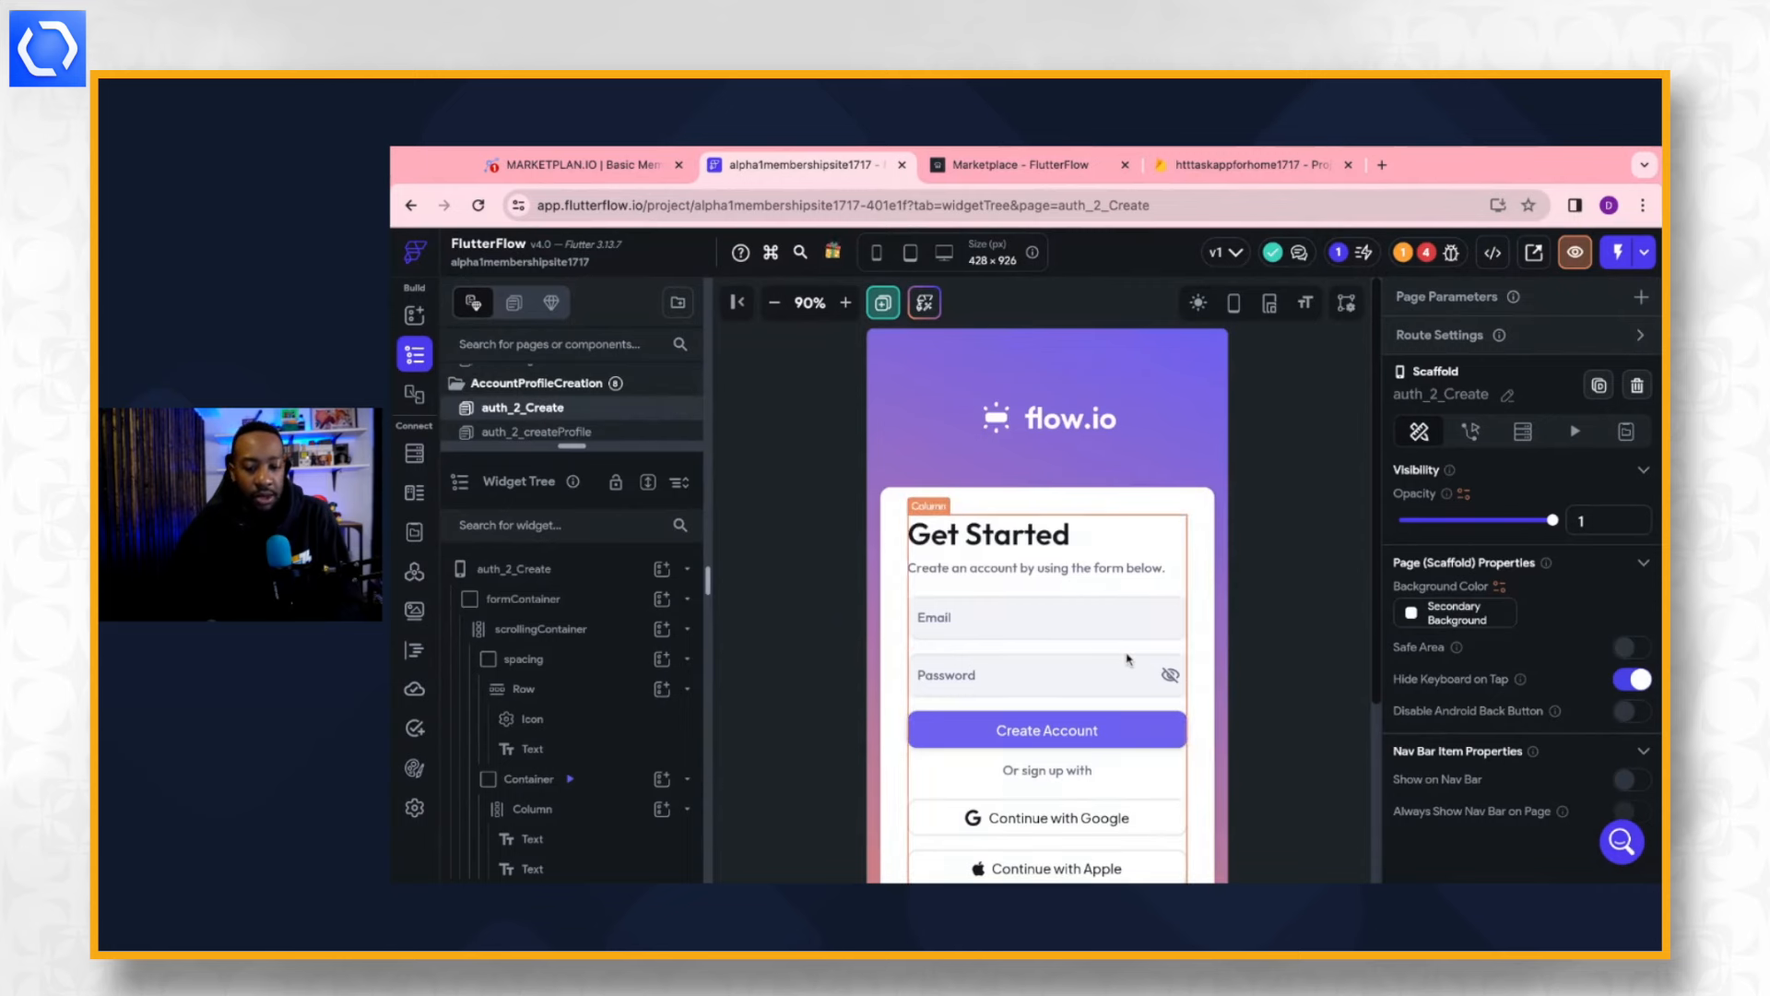
pyautogui.scroll(-1, 1127, 659)
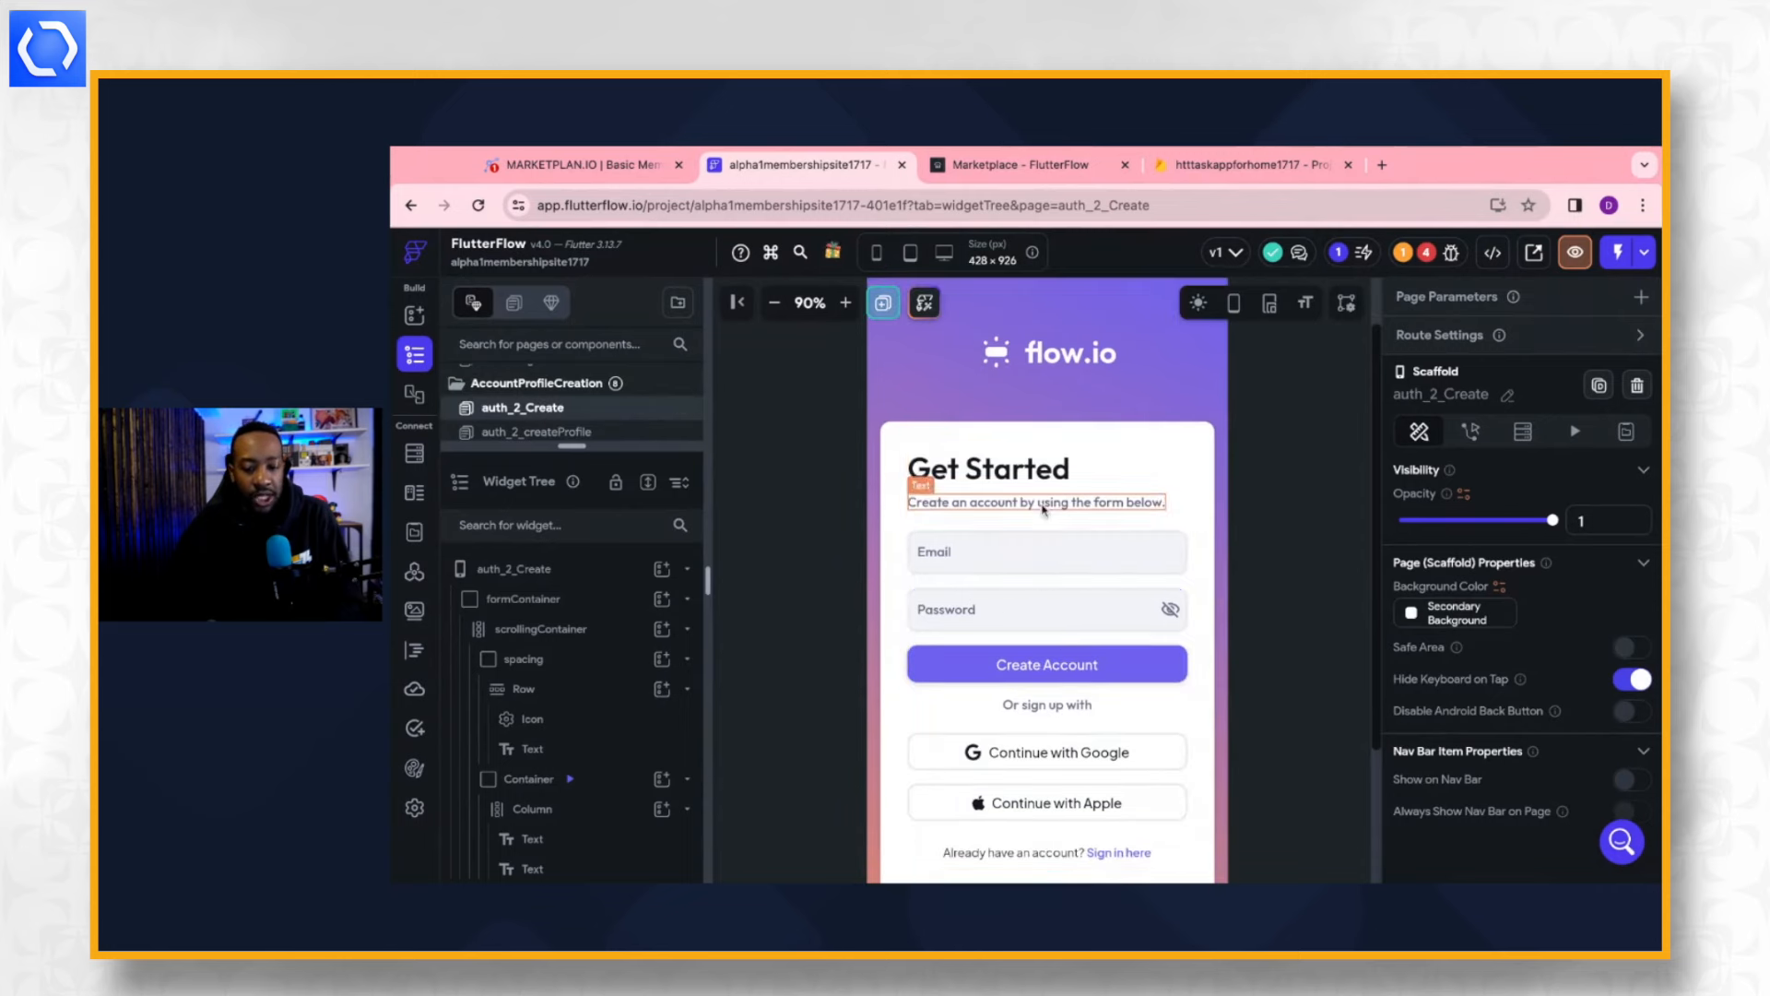
pyautogui.scroll(-2, 1043, 622)
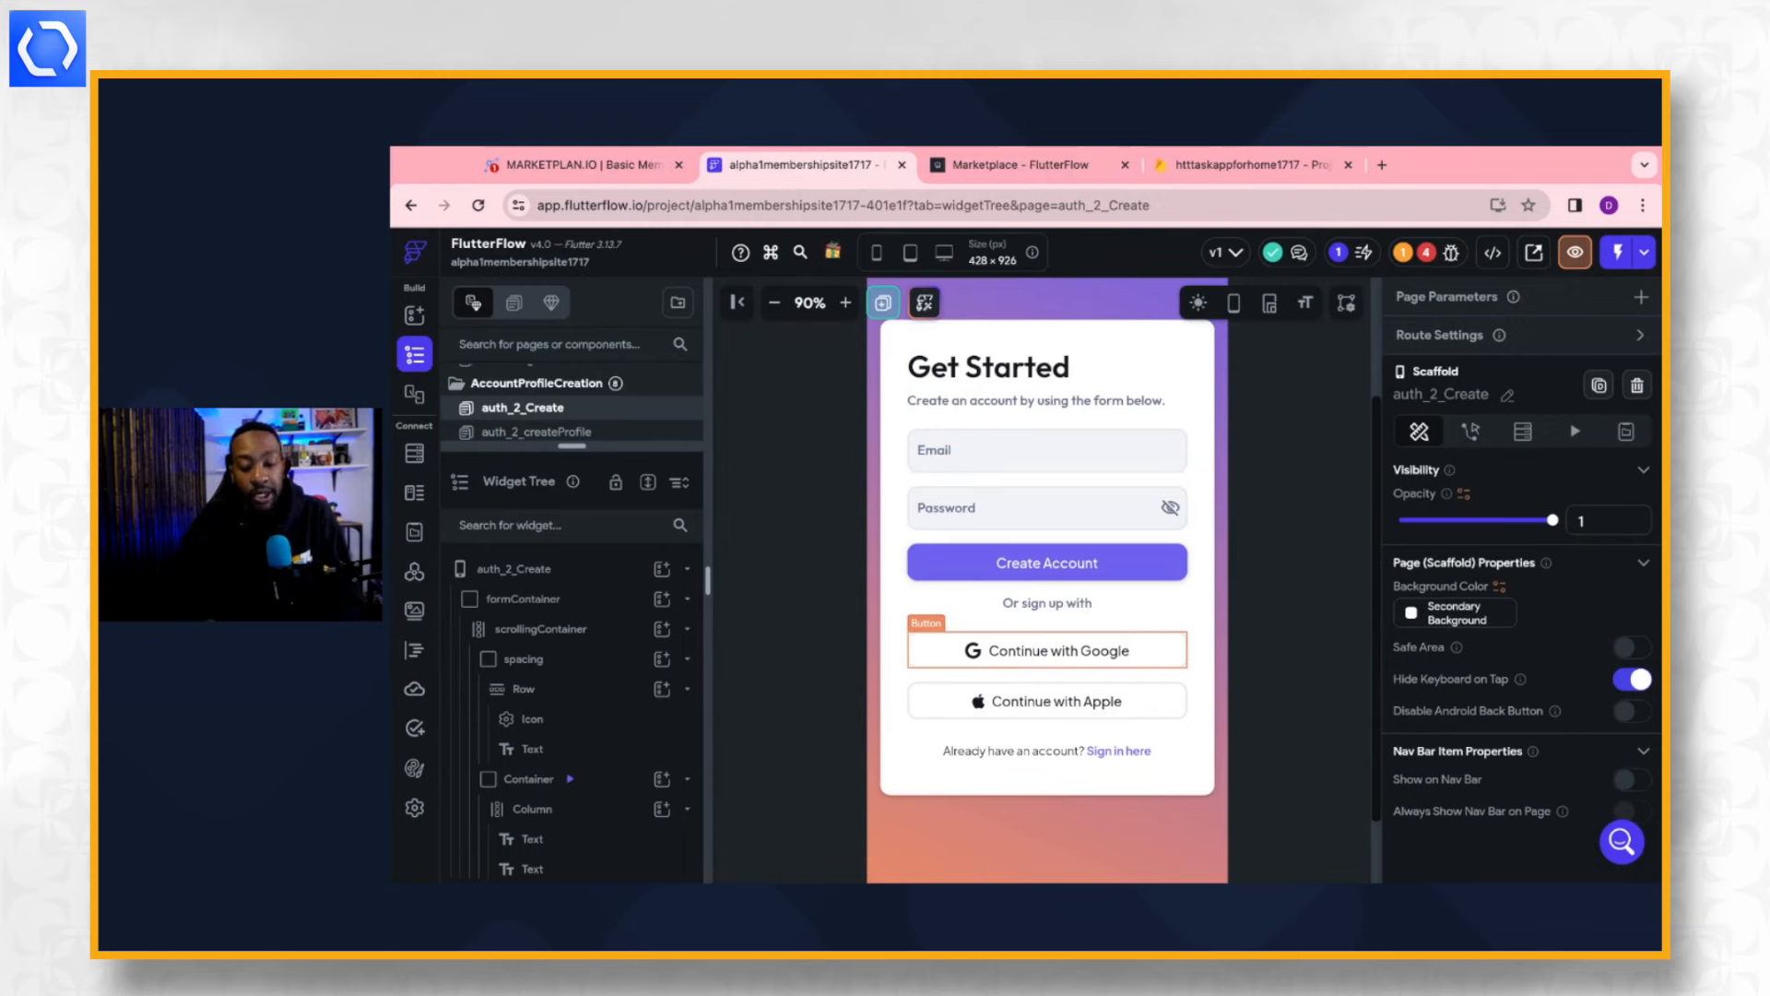
# Delete the Continue with Google and Continue with Apple buttons and the "Or sign up with" text from auth_2_Create.
pyautogui.click(1013, 654)
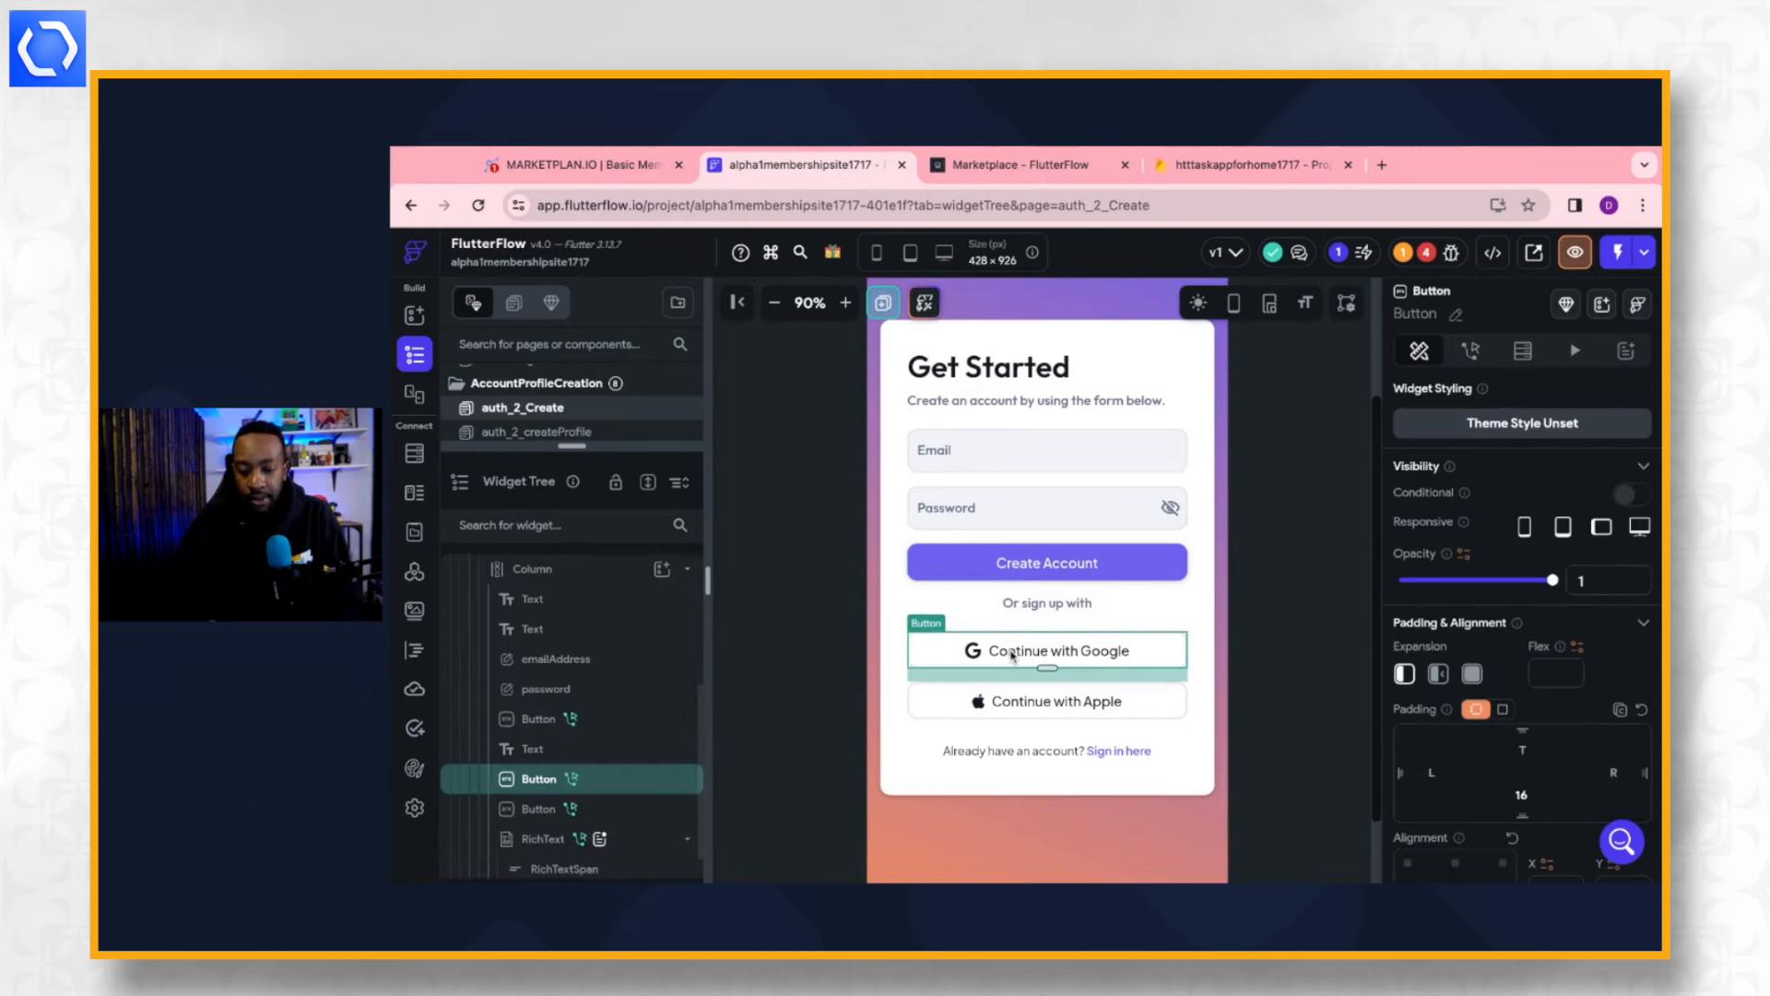
pyautogui.press('Delete')
pyautogui.click(1046, 650)
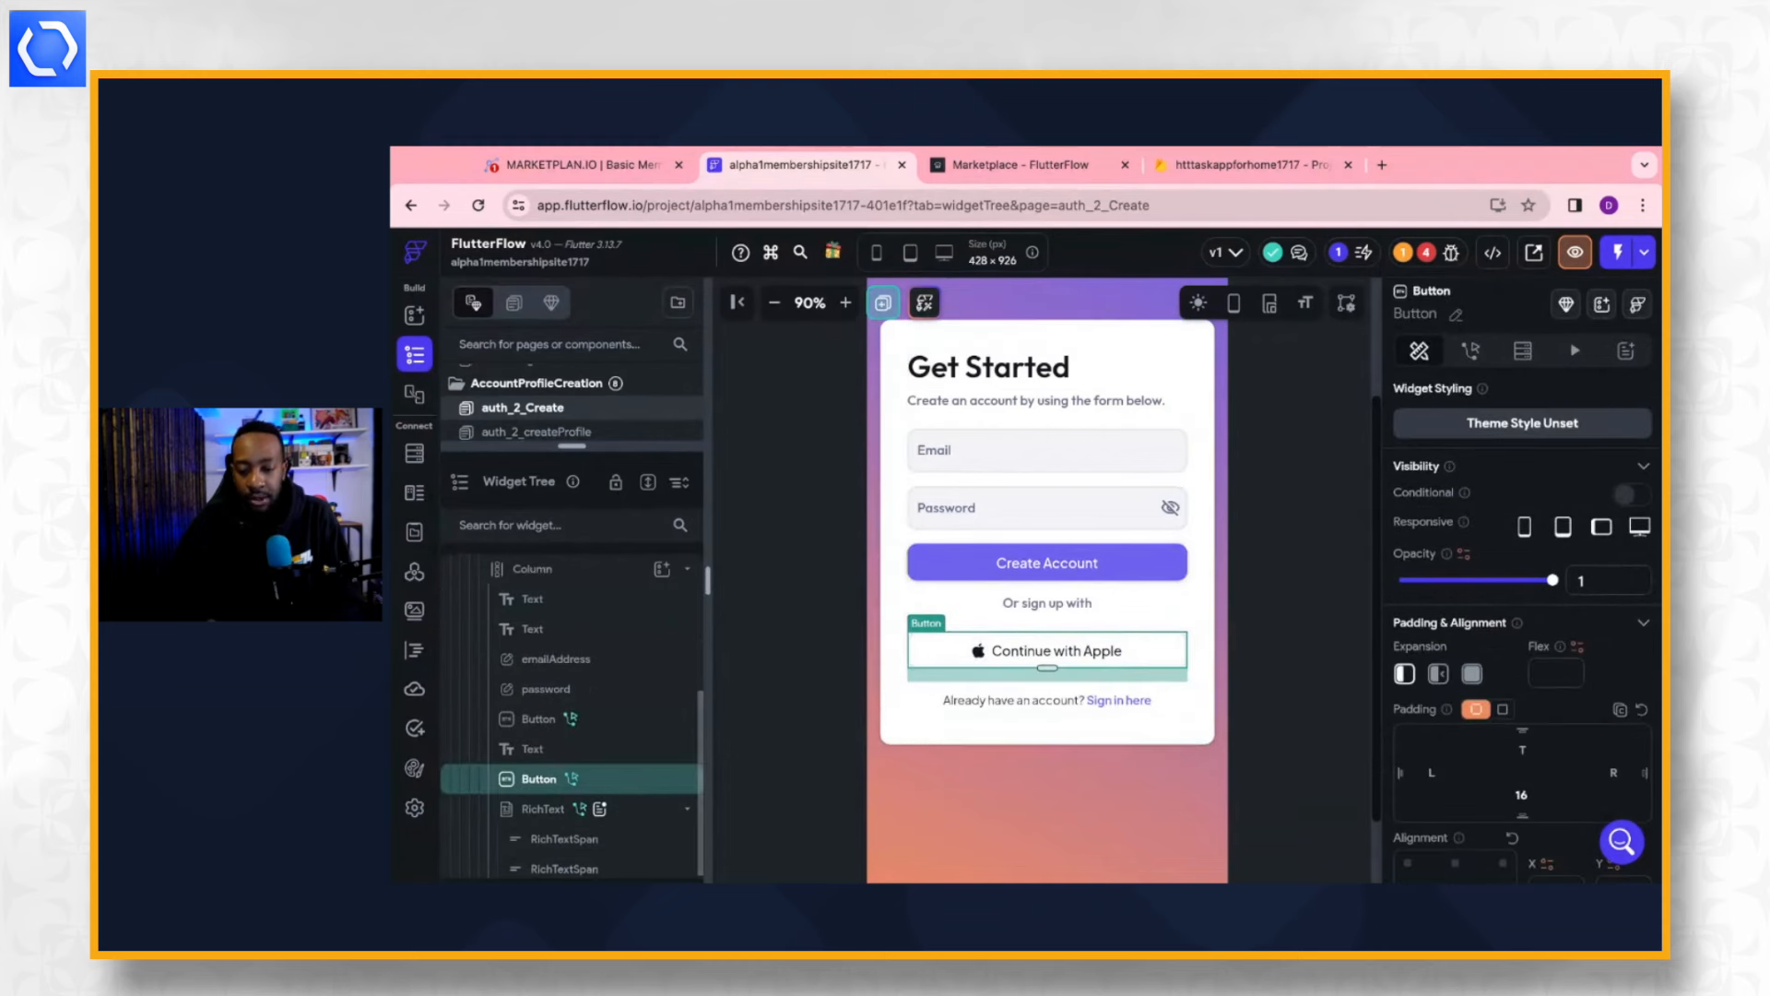
pyautogui.press('Delete')
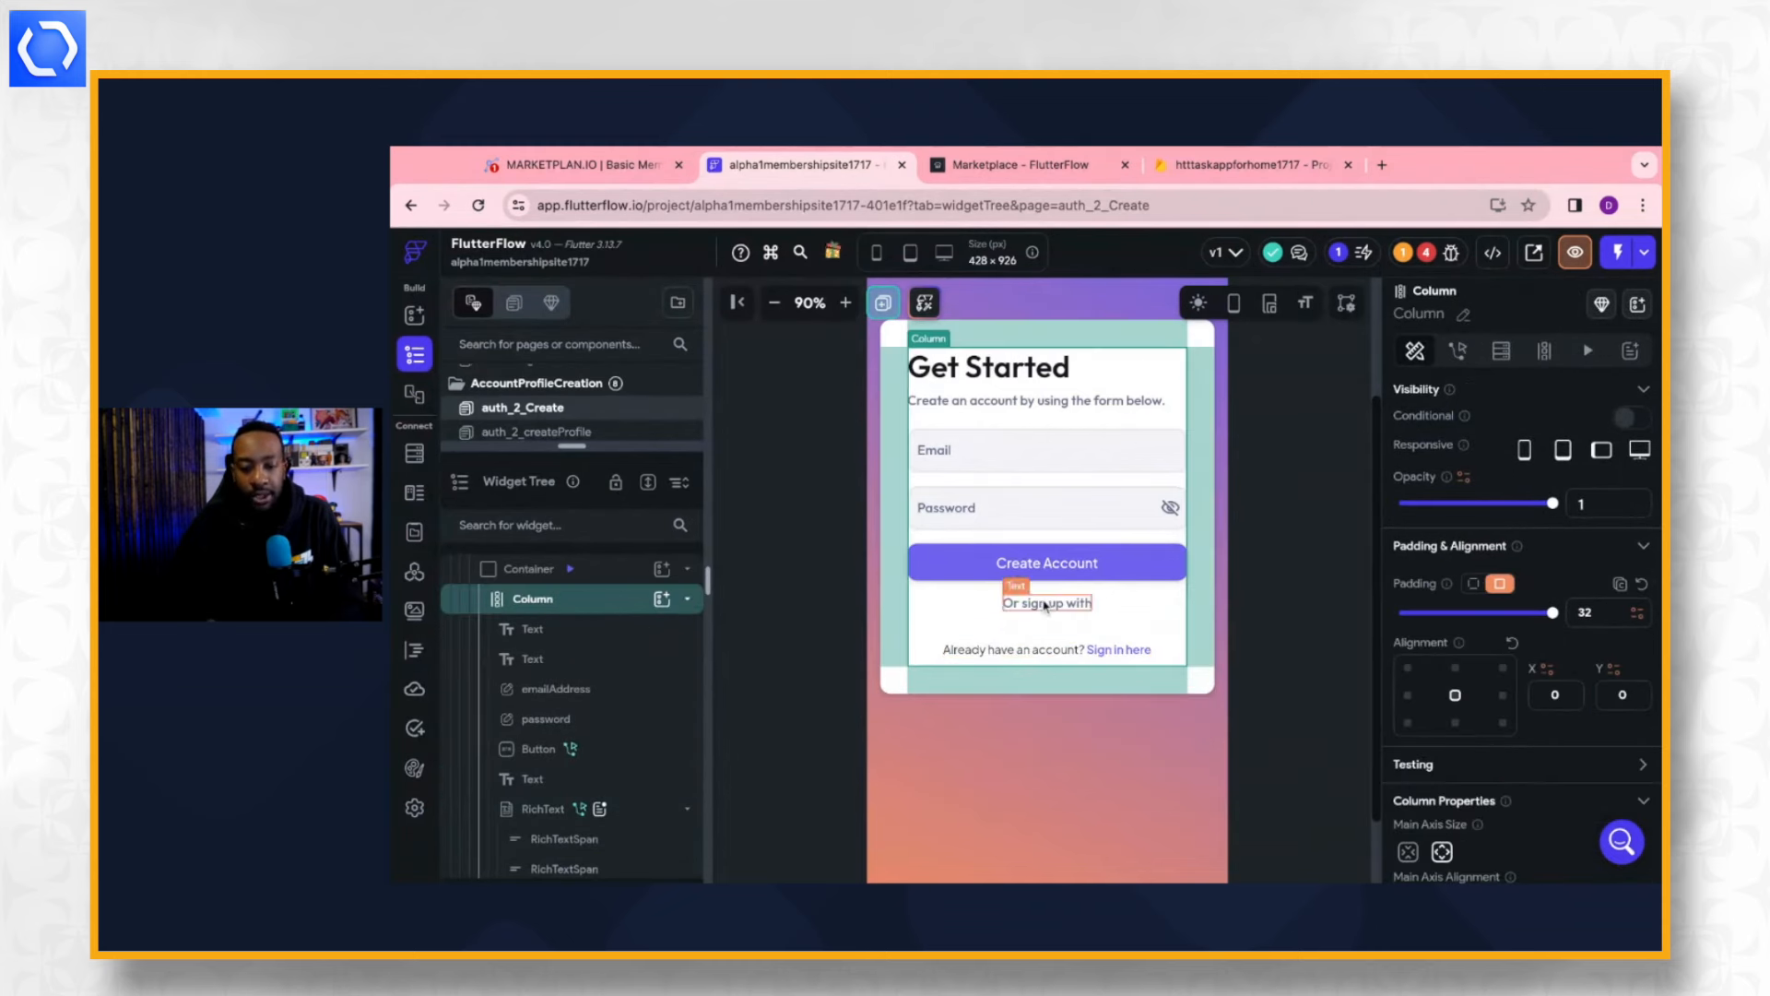
pyautogui.click(1046, 605)
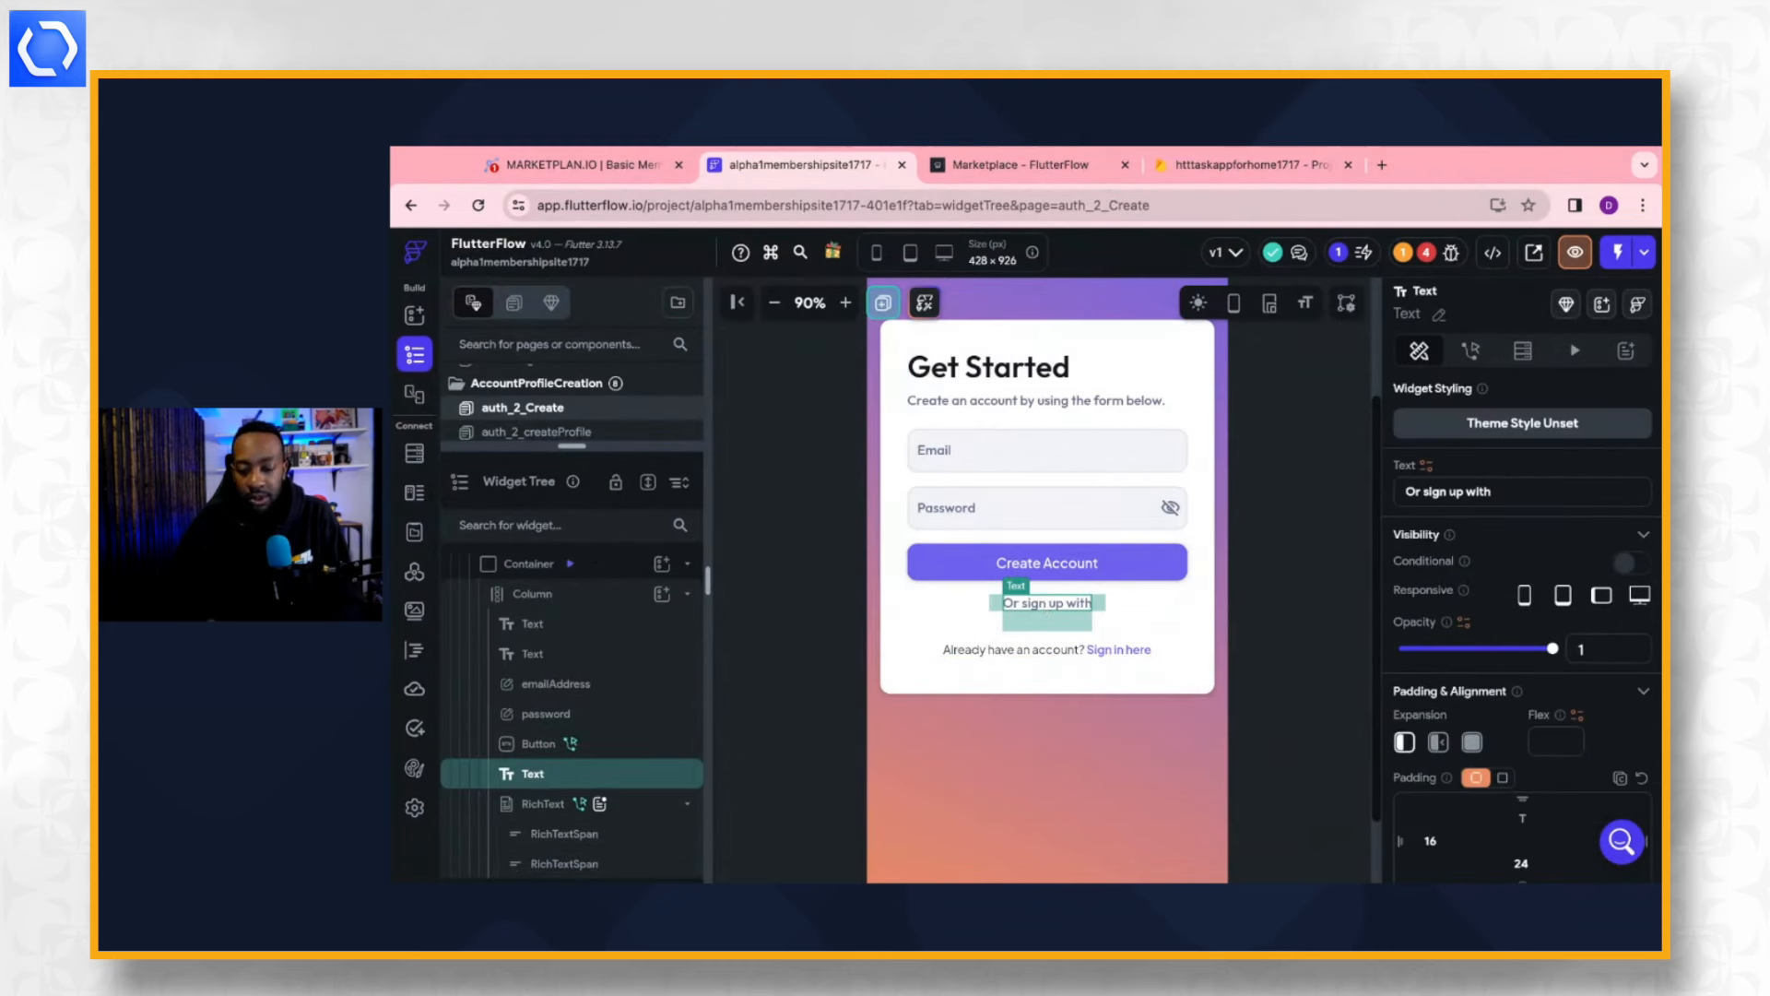
pyautogui.press('Delete')
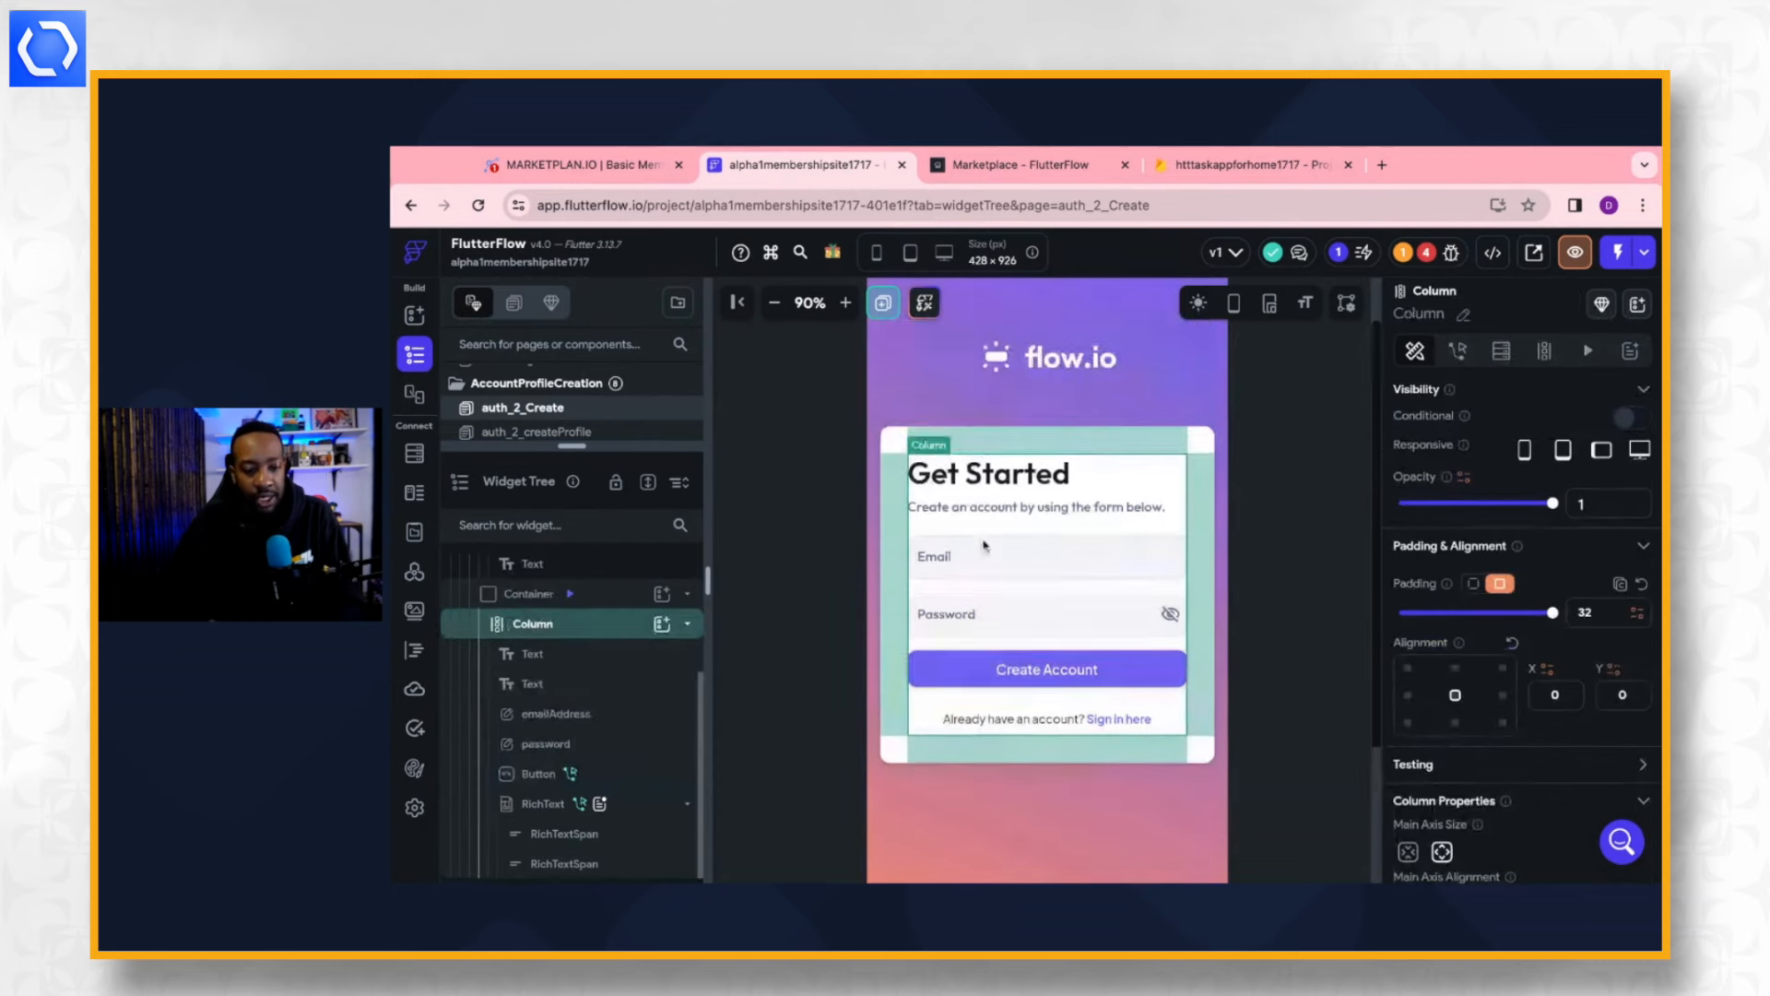
# Review the auth_2_createProfile, auth_2_EditProfile and auth_2_ForgotPassword pages in turn.
pyautogui.scroll(-1, 550, 424)
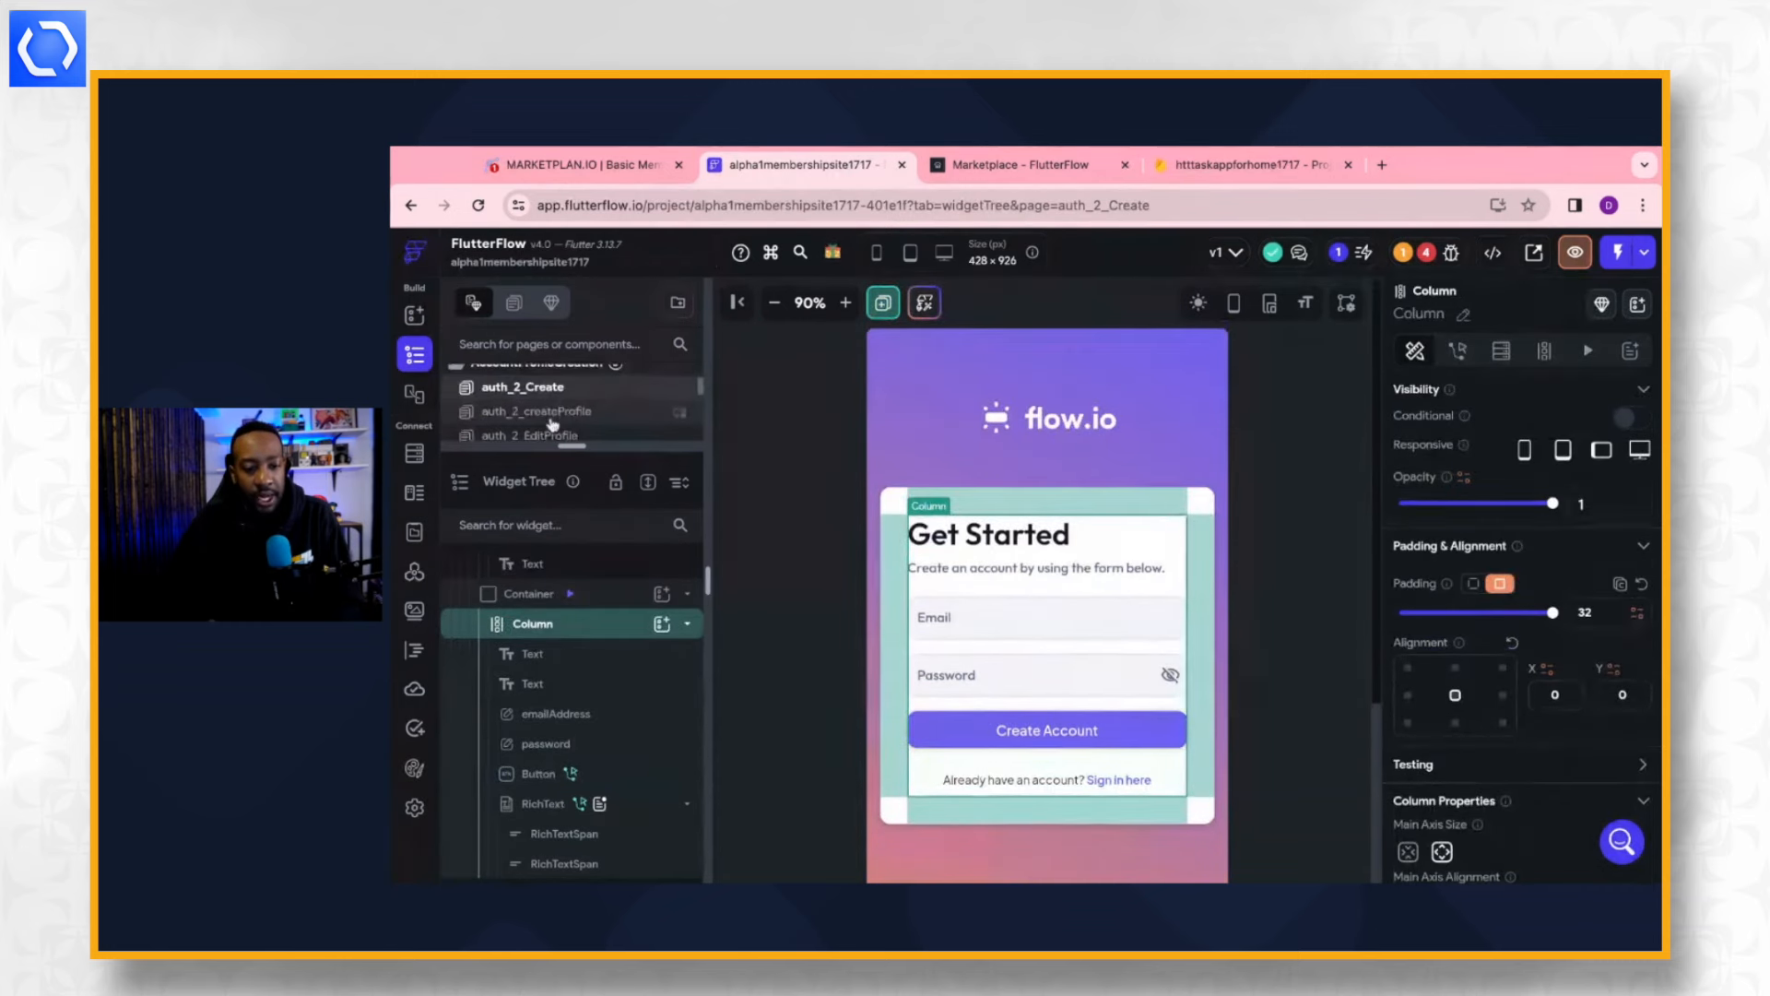
pyautogui.click(552, 412)
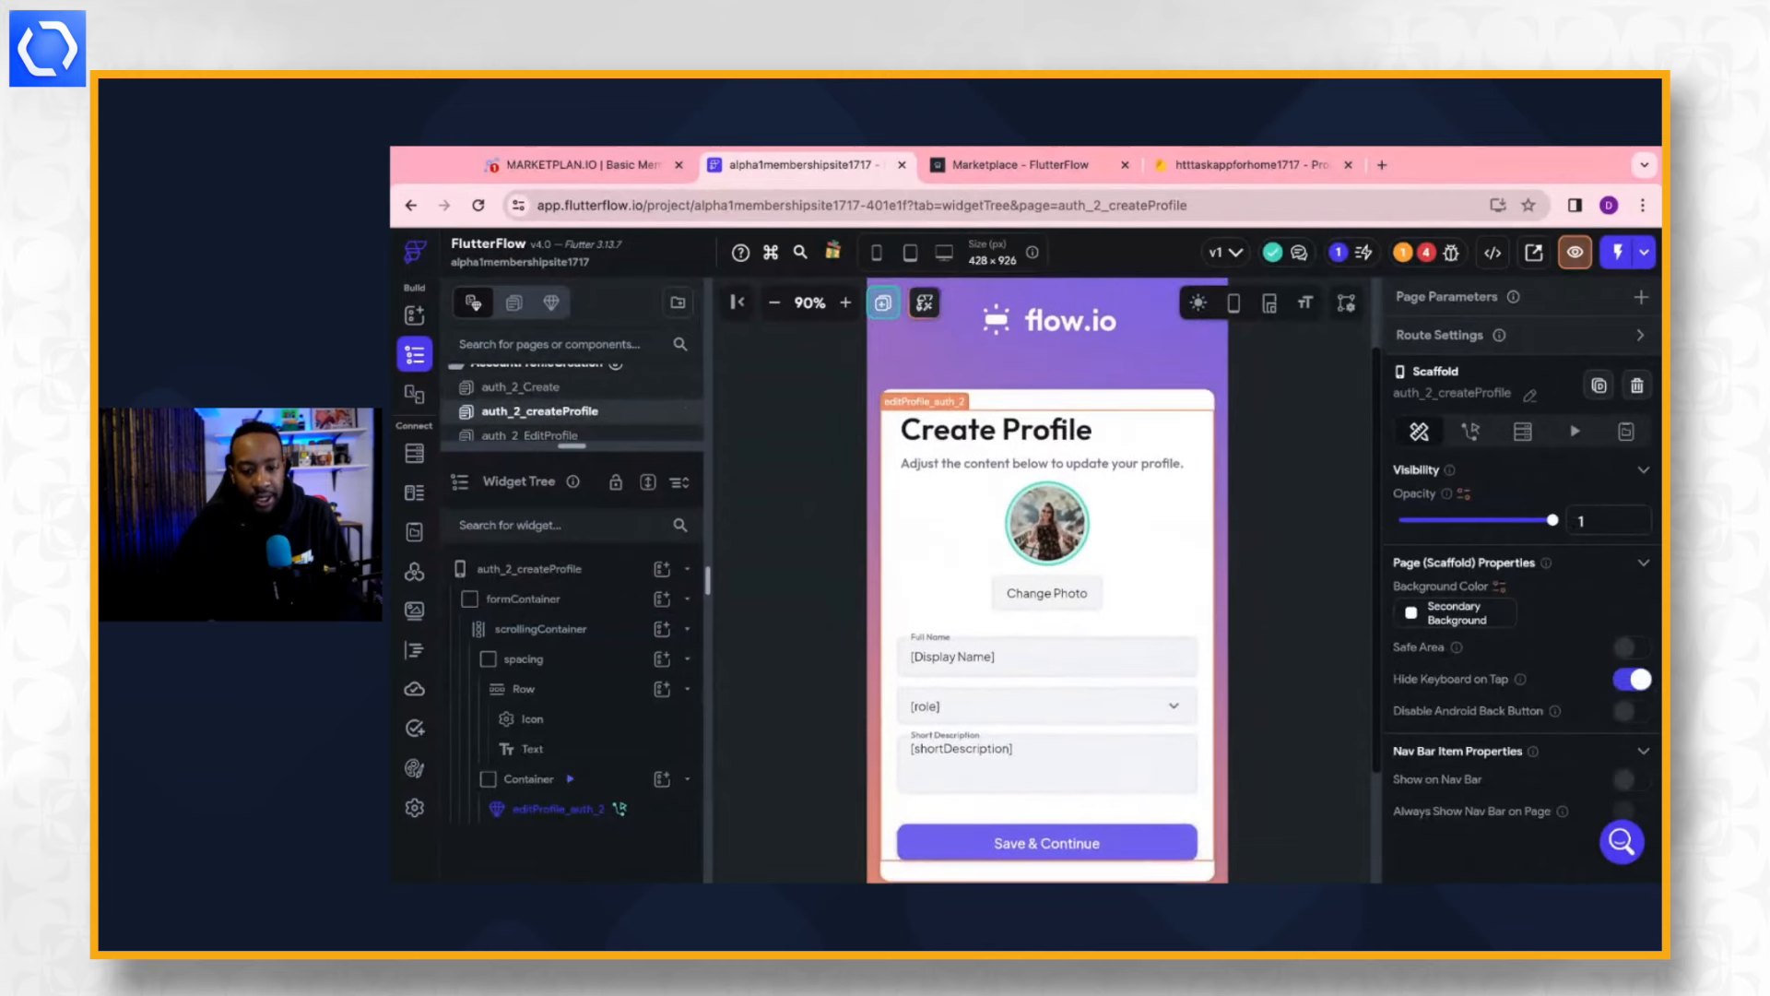
pyautogui.scroll(-1, 612, 414)
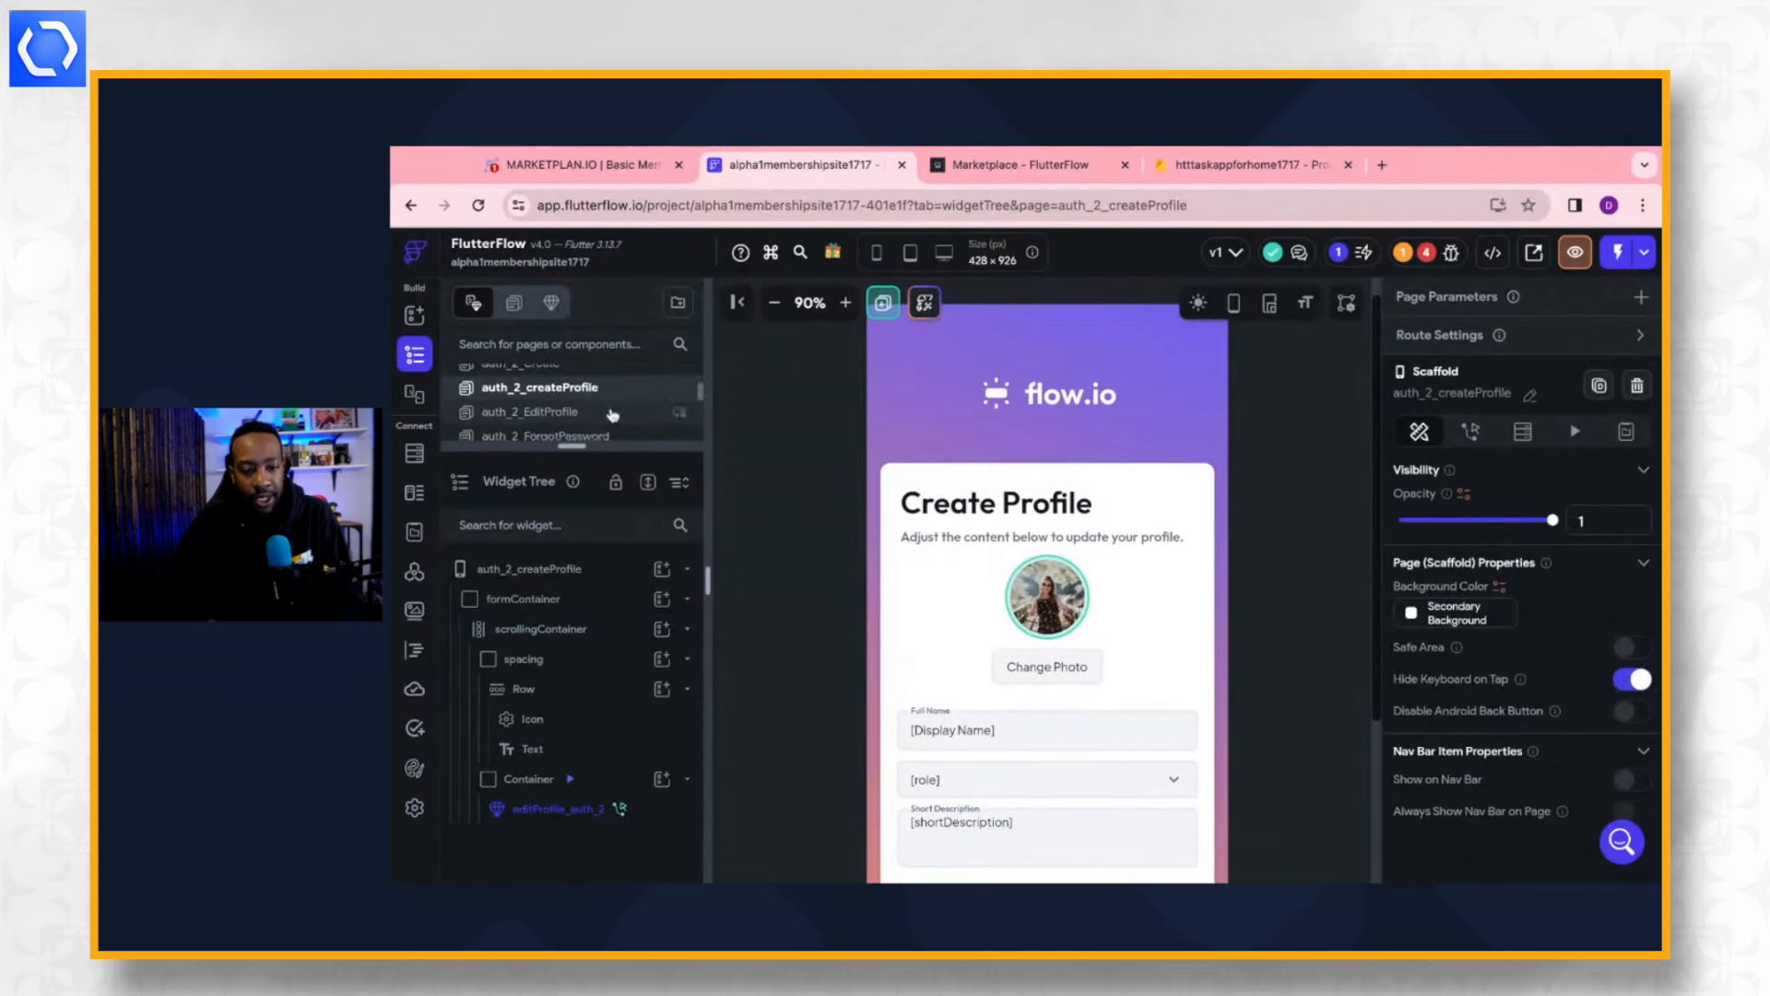
pyautogui.click(581, 401)
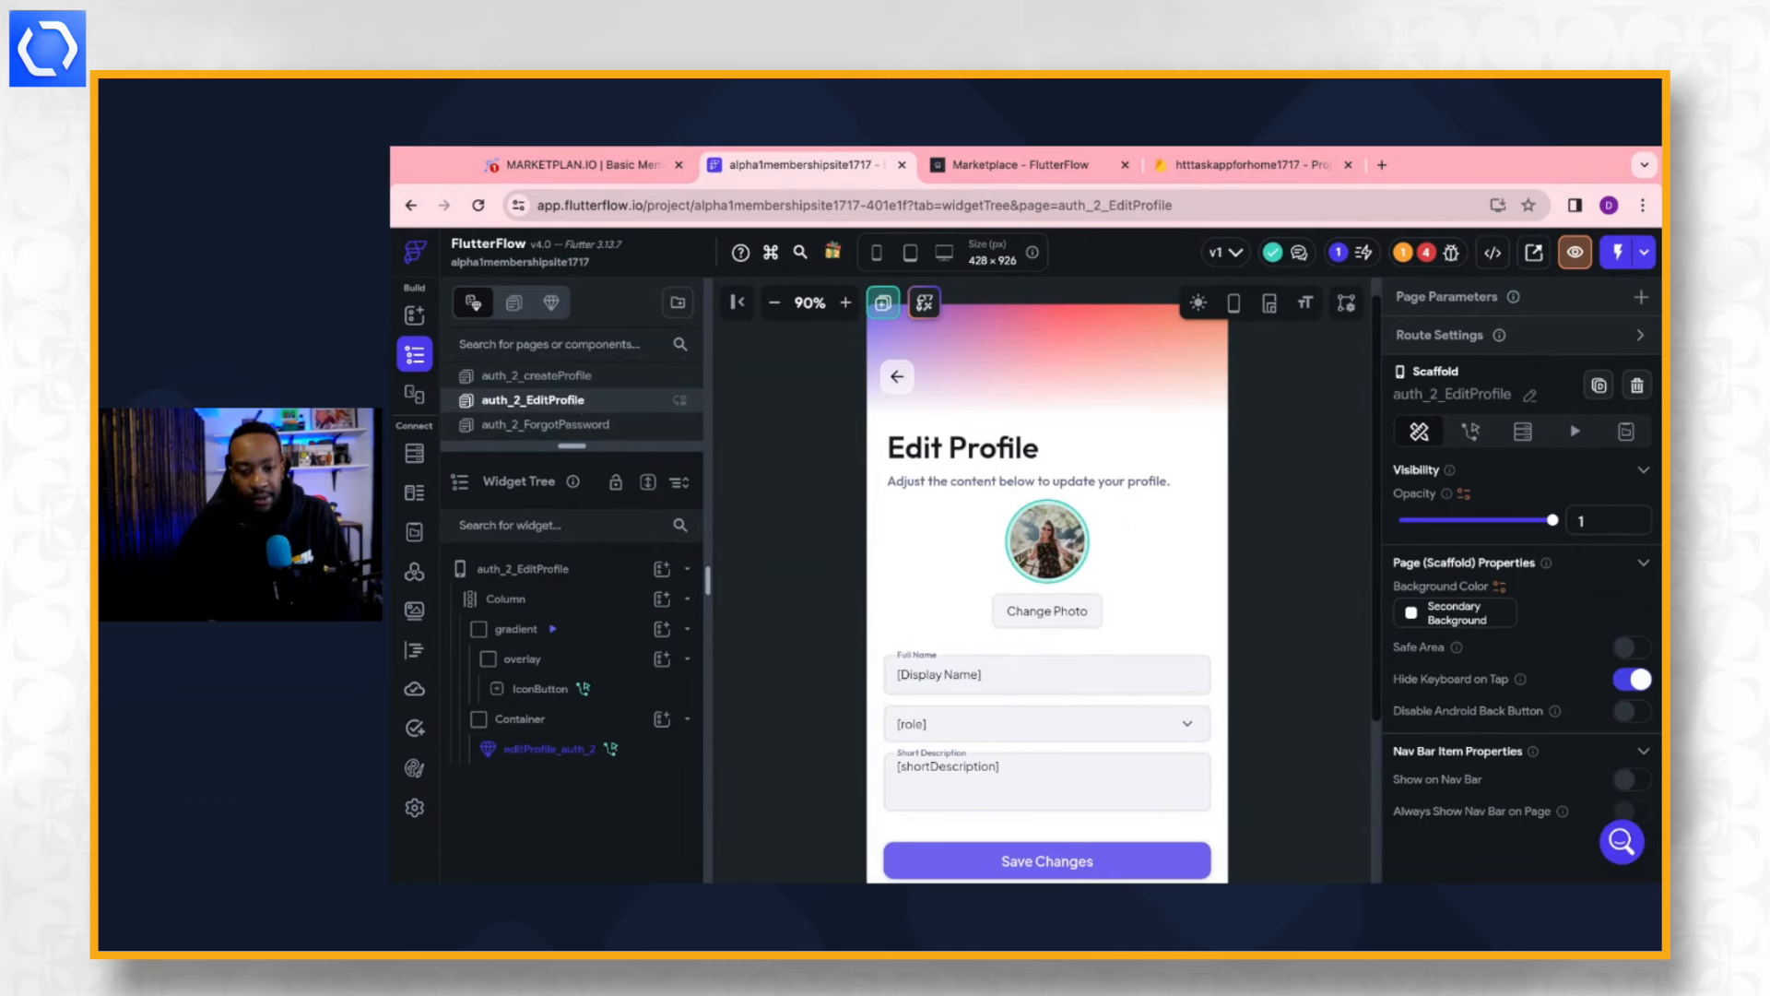
pyautogui.click(548, 410)
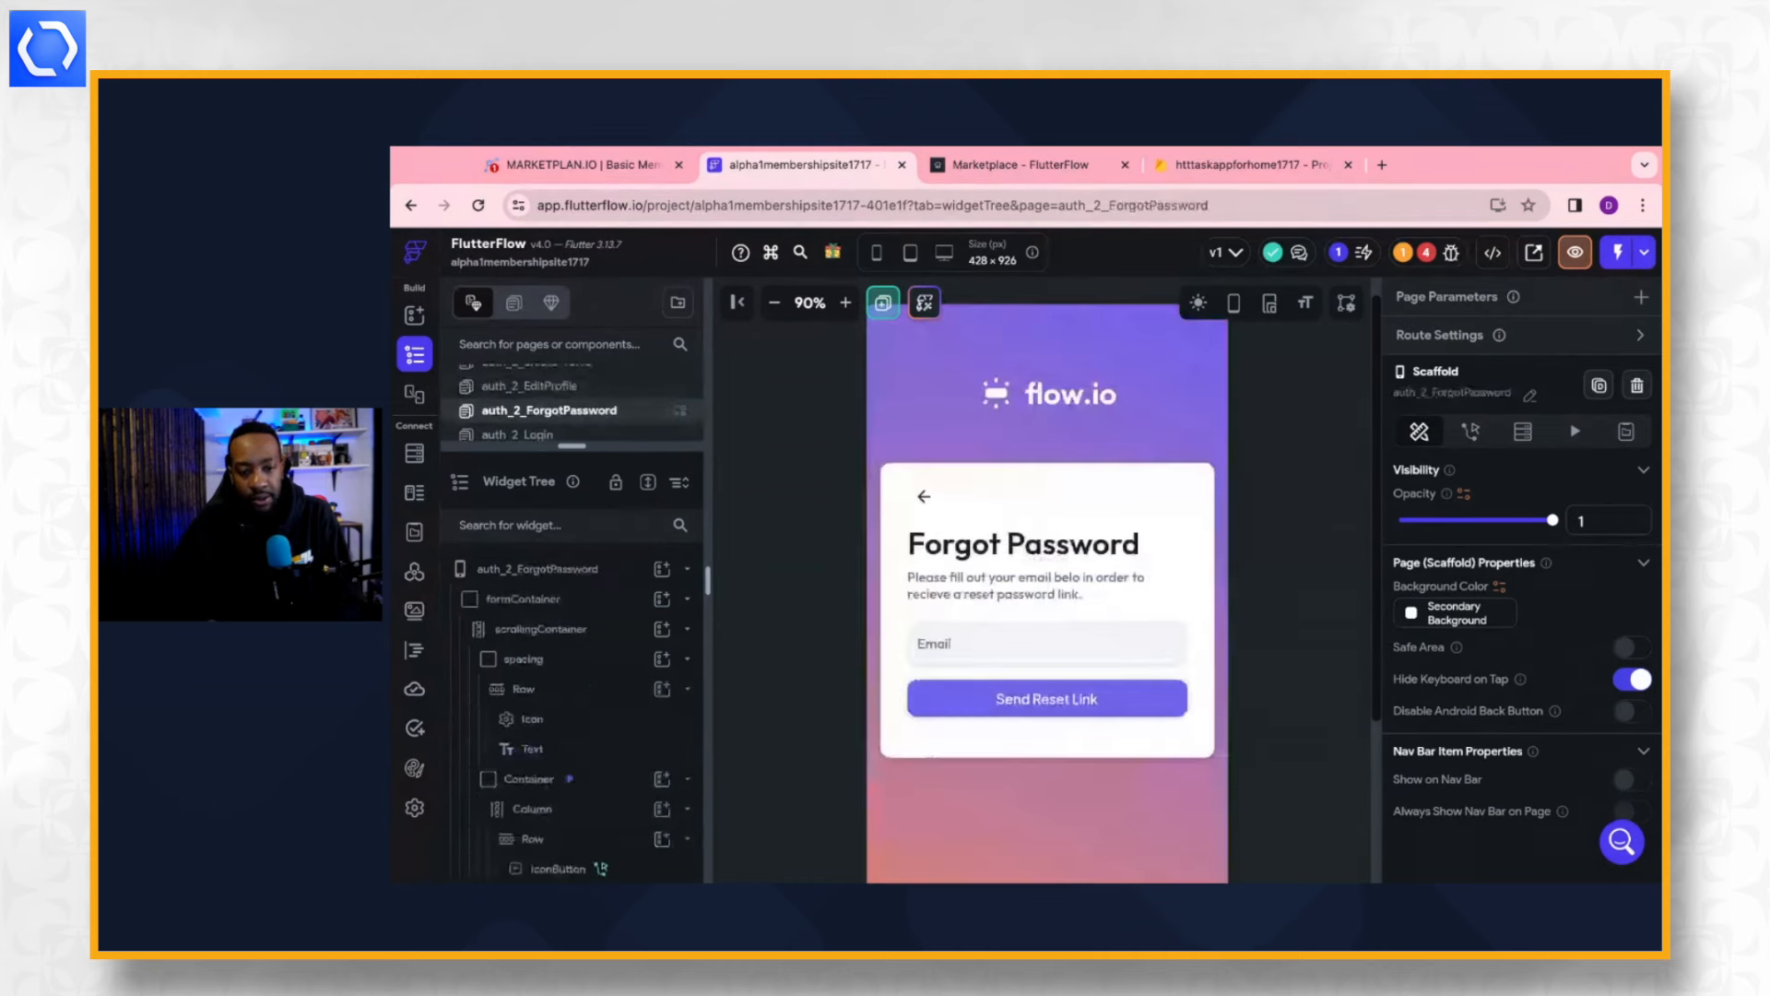
pyautogui.scroll(-1, 549, 410)
# On the auth_2_Login page, delete the Continue with Google and Continue with Apple buttons and the "Or sign in with" text.
pyautogui.click(519, 412)
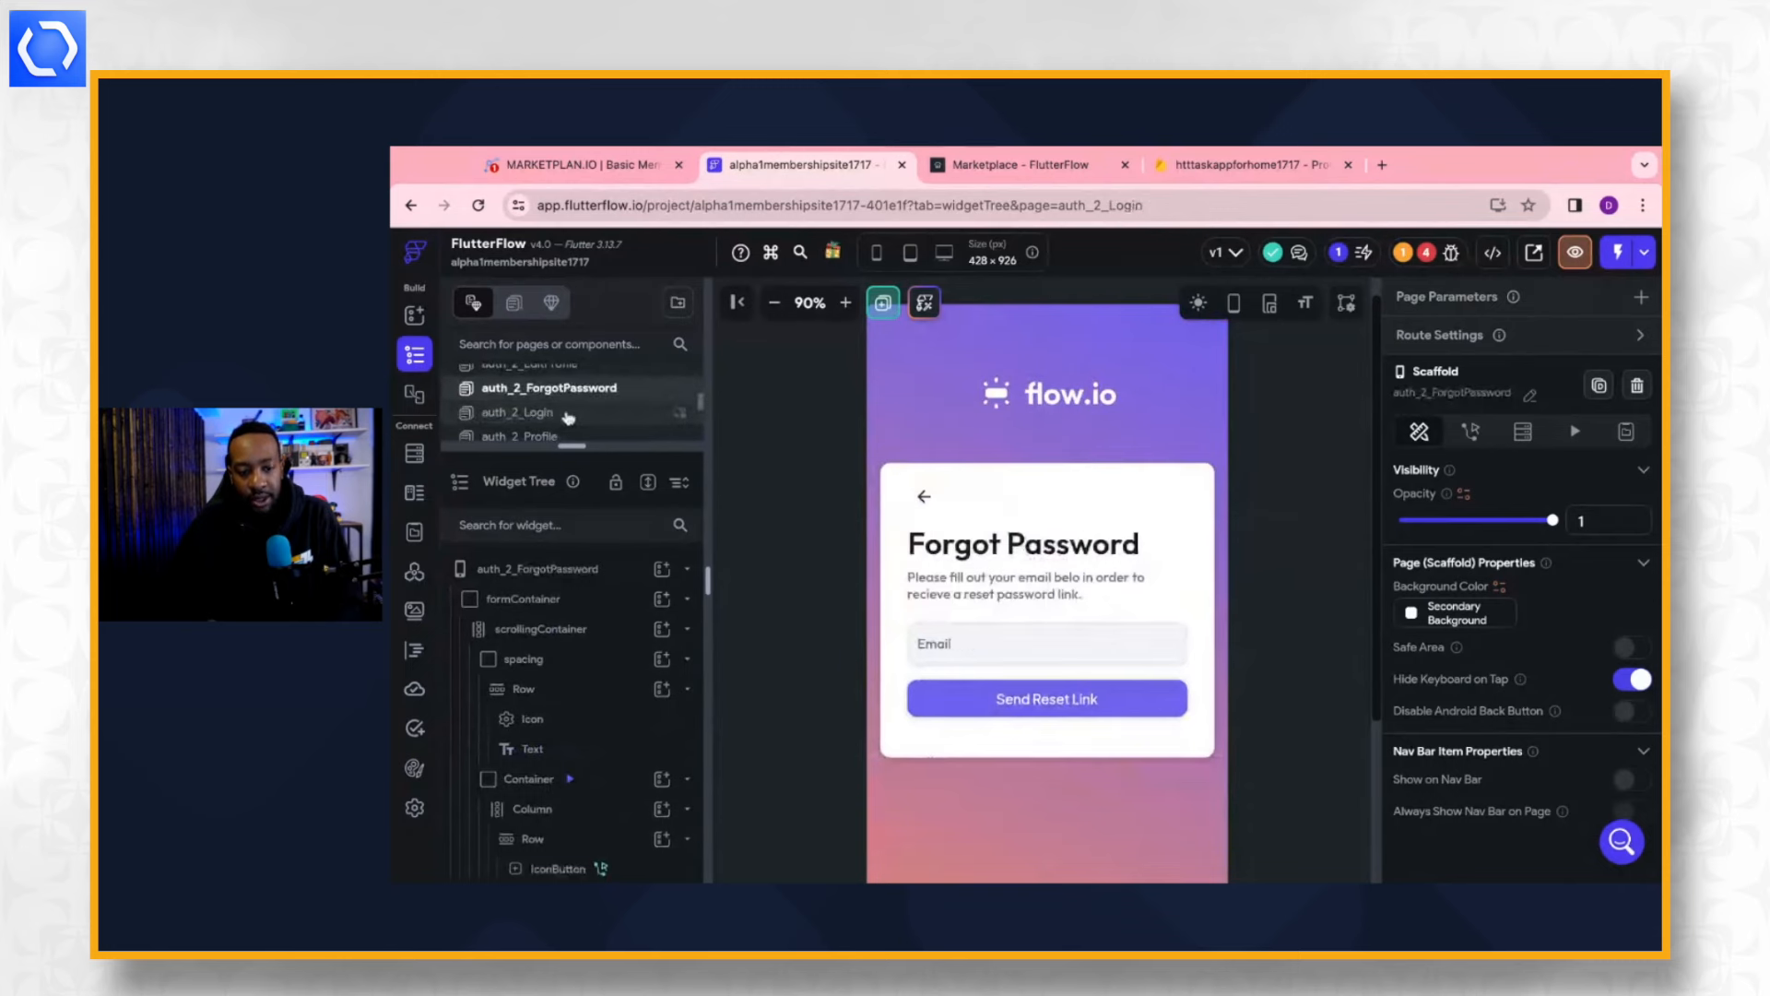
pyautogui.scroll(-3, 1086, 573)
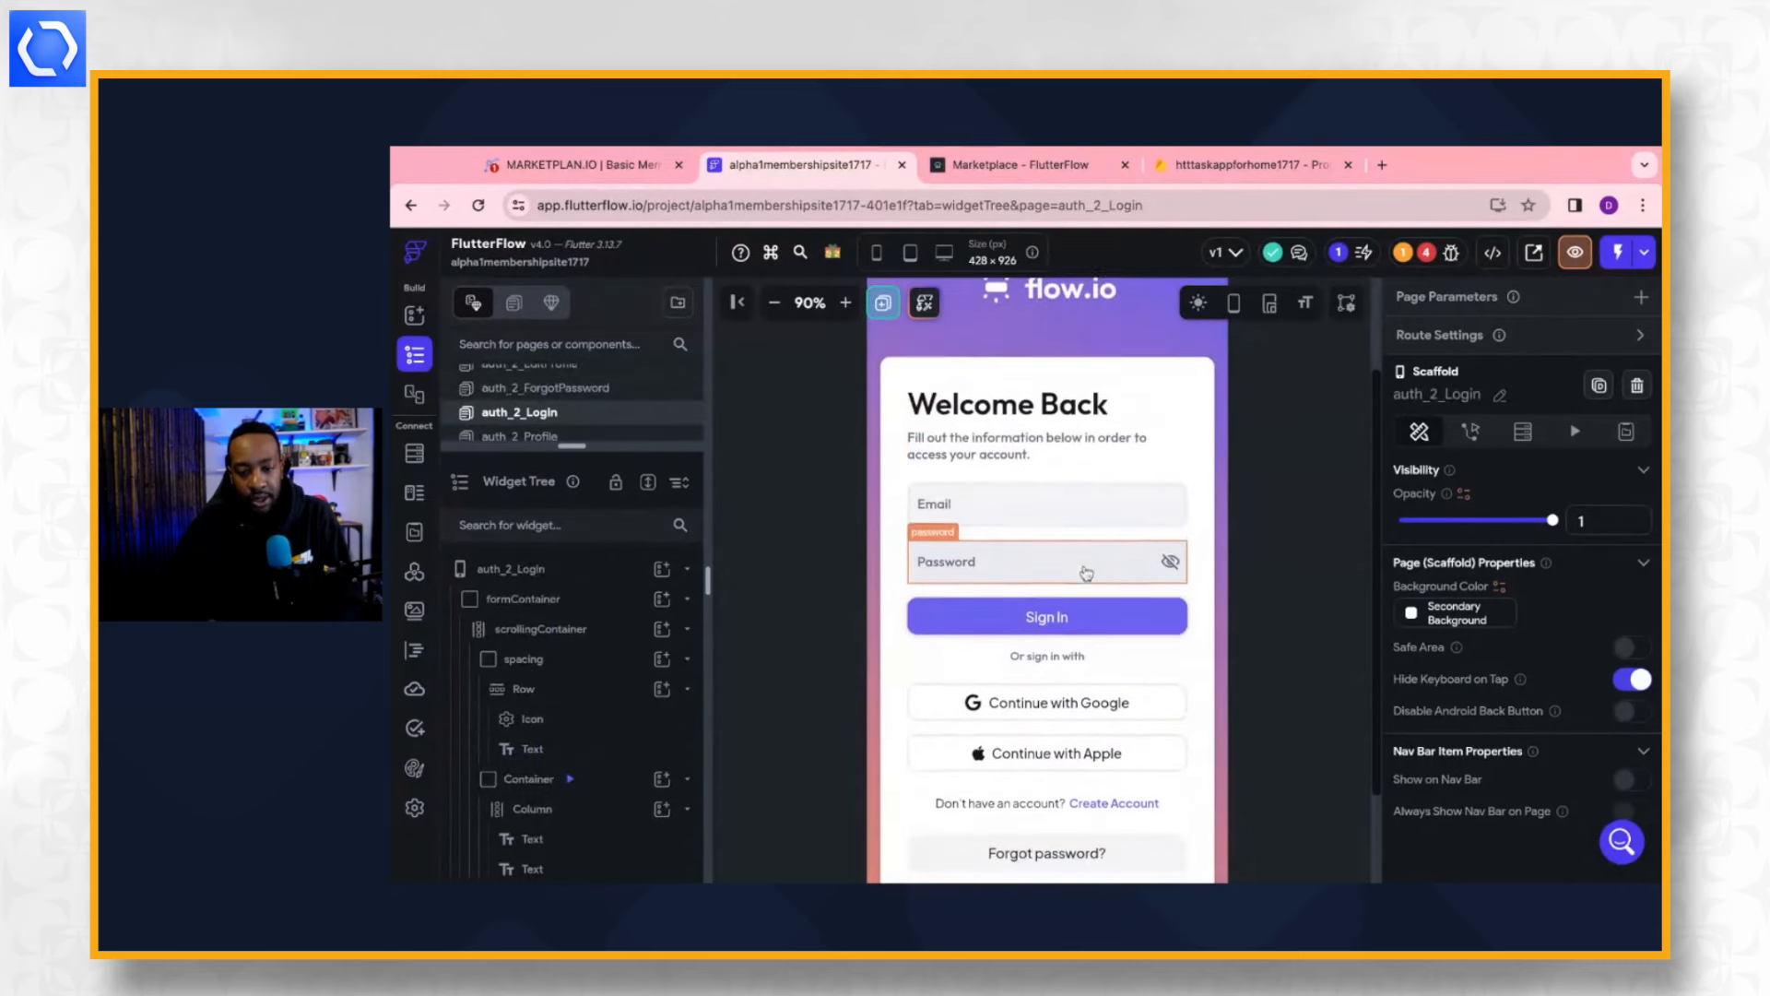
pyautogui.click(1068, 679)
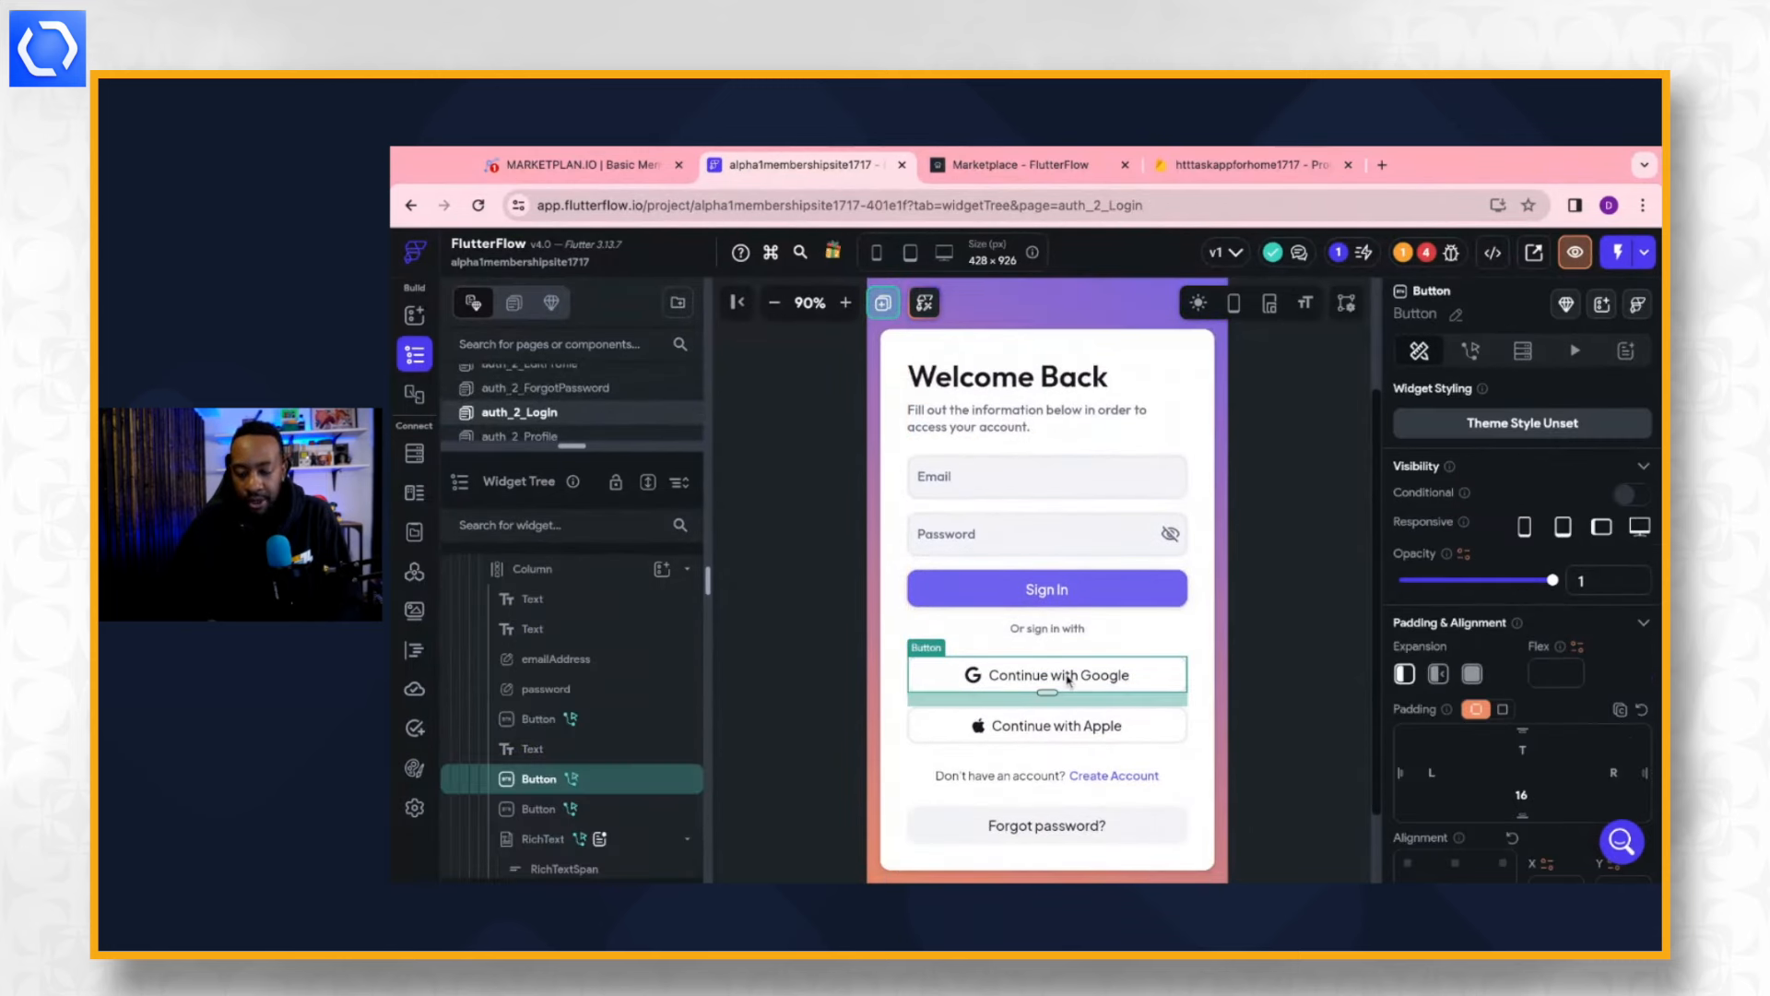
pyautogui.press('Delete')
pyautogui.click(1047, 675)
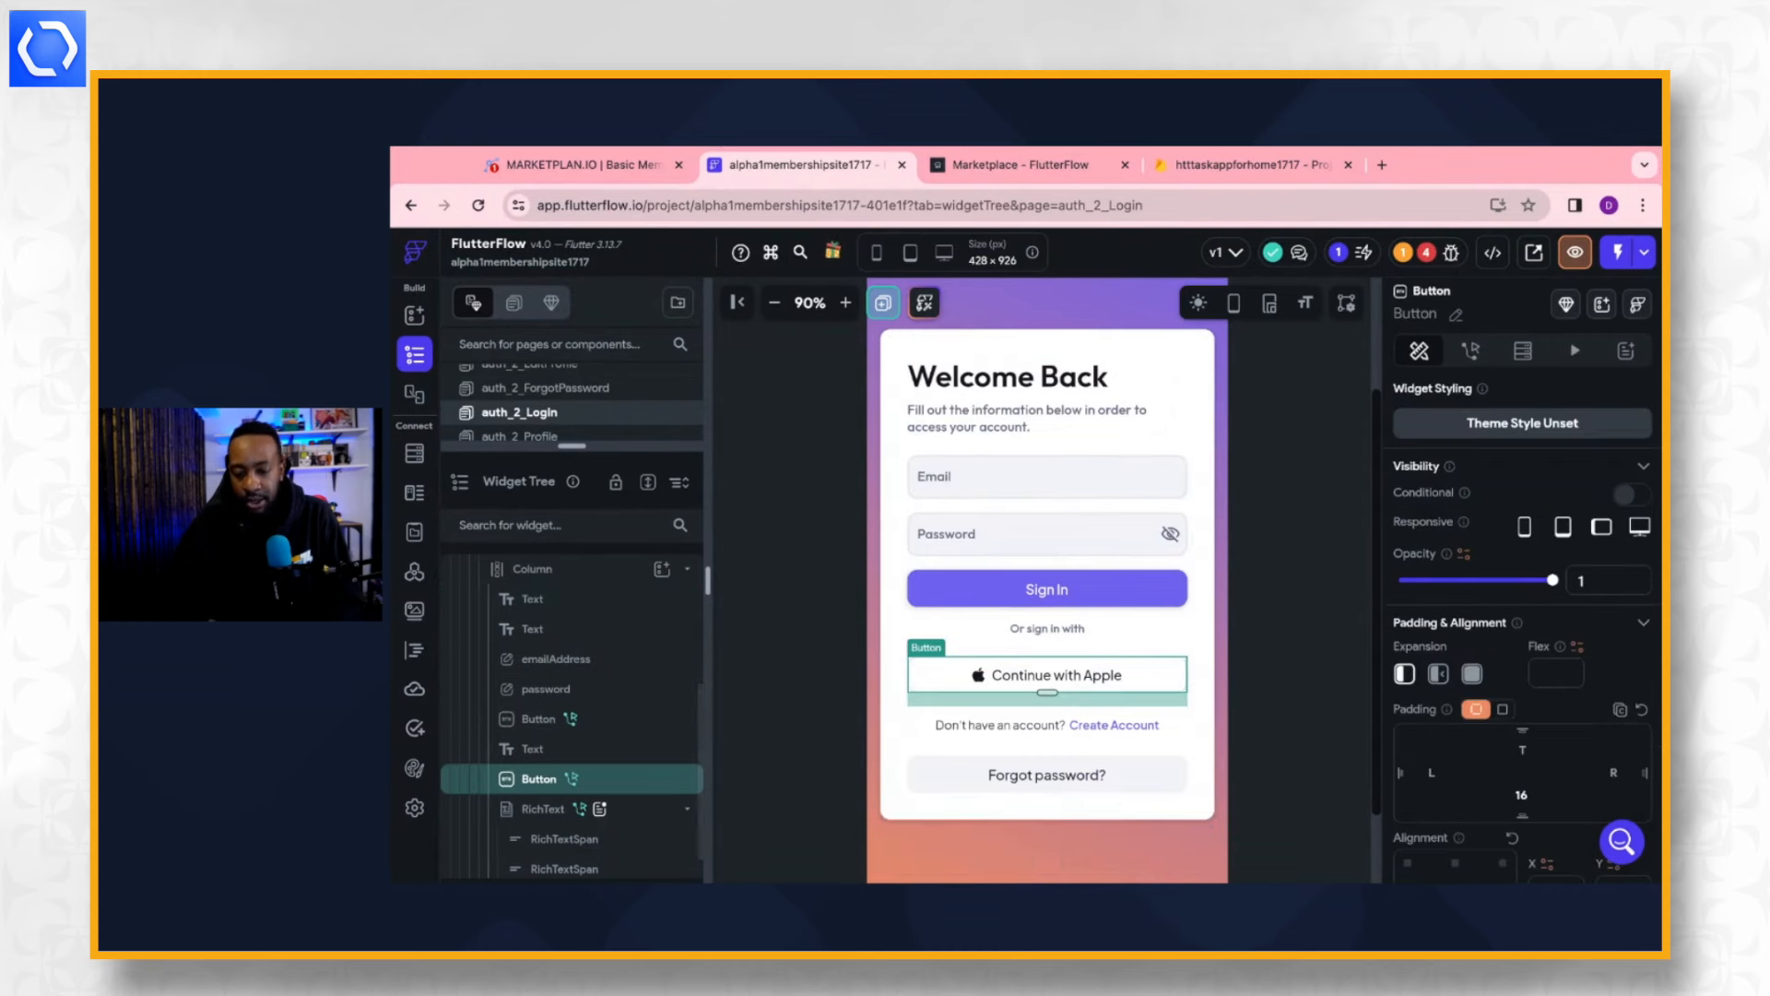
pyautogui.press('Delete')
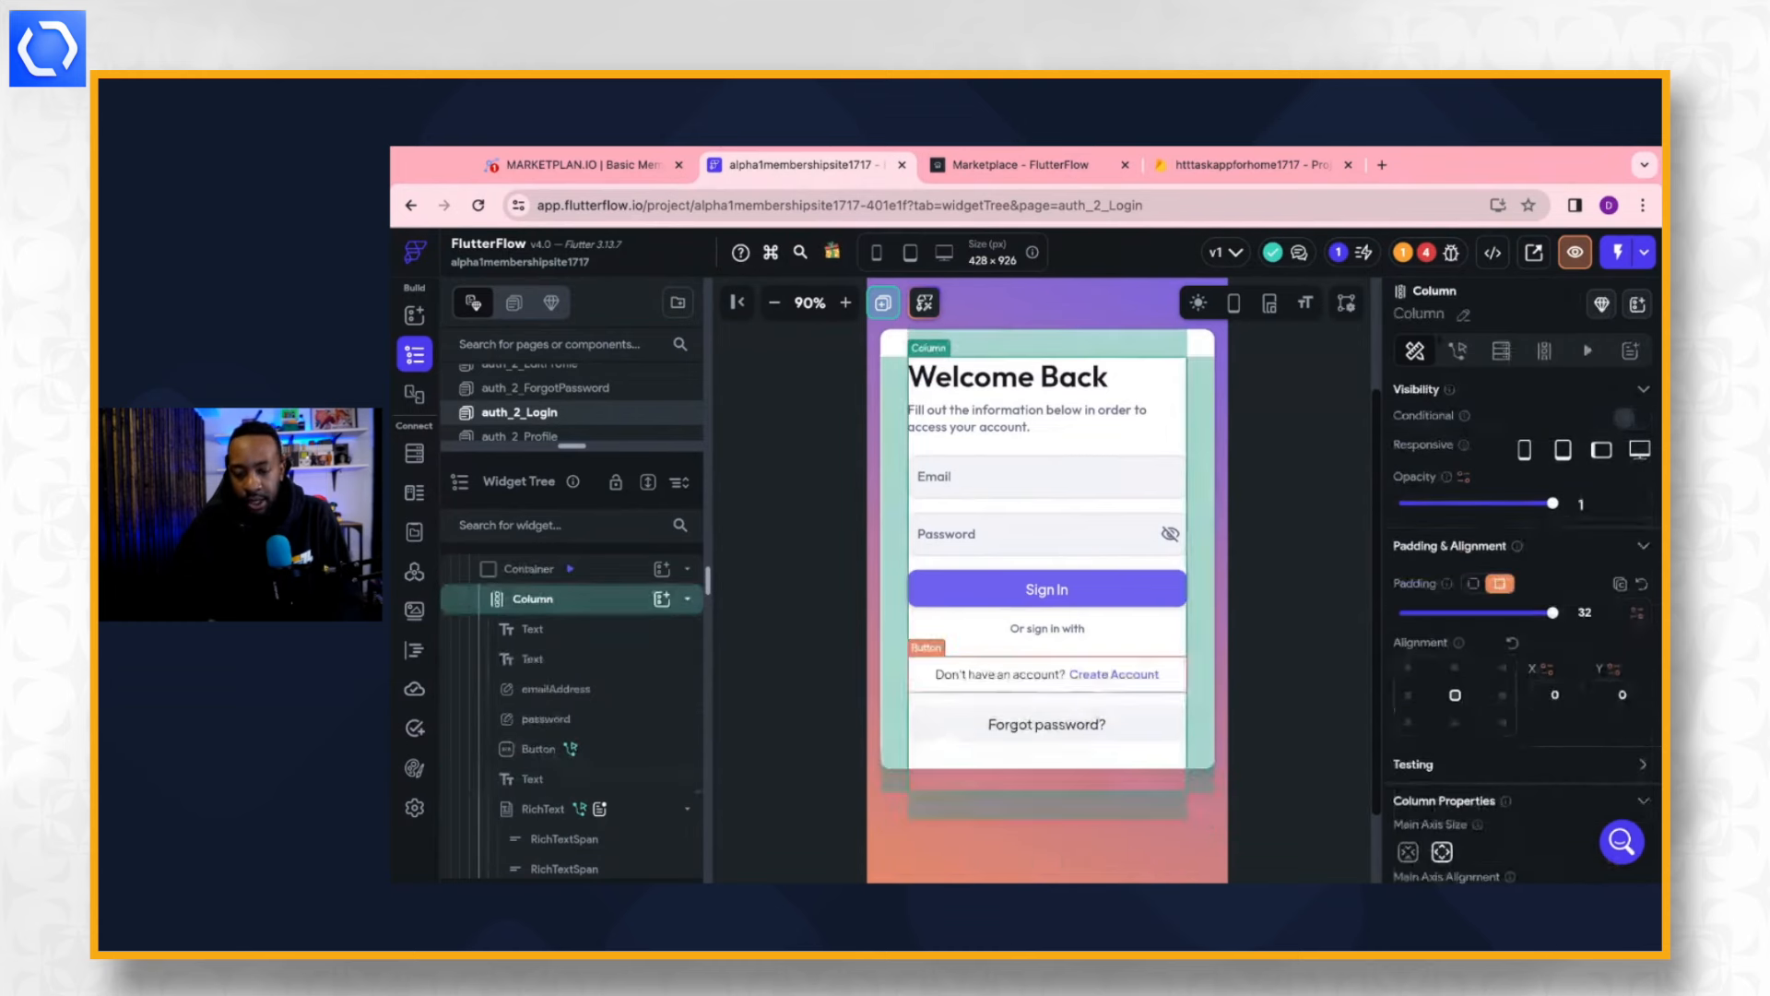
pyautogui.click(1056, 629)
pyautogui.press('Delete')
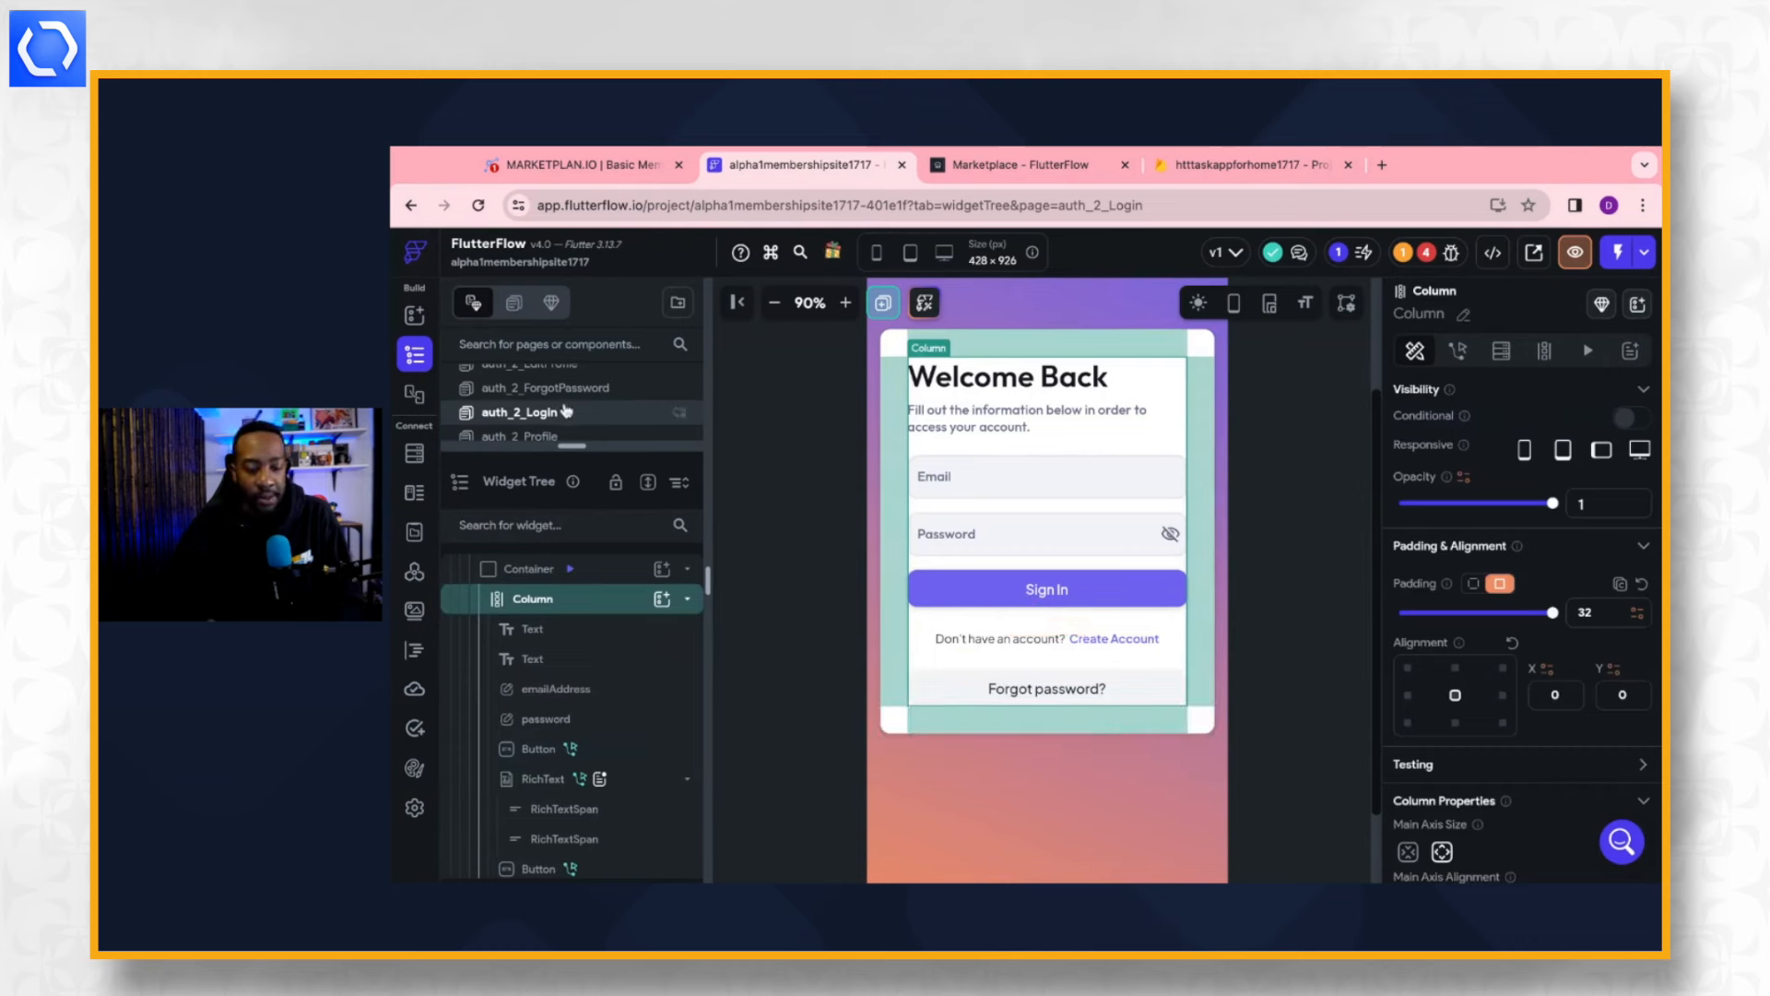
# Open the auth_2_Profile page and delete the Terms of Service container from App Settings.
pyautogui.scroll(-2, 558, 401)
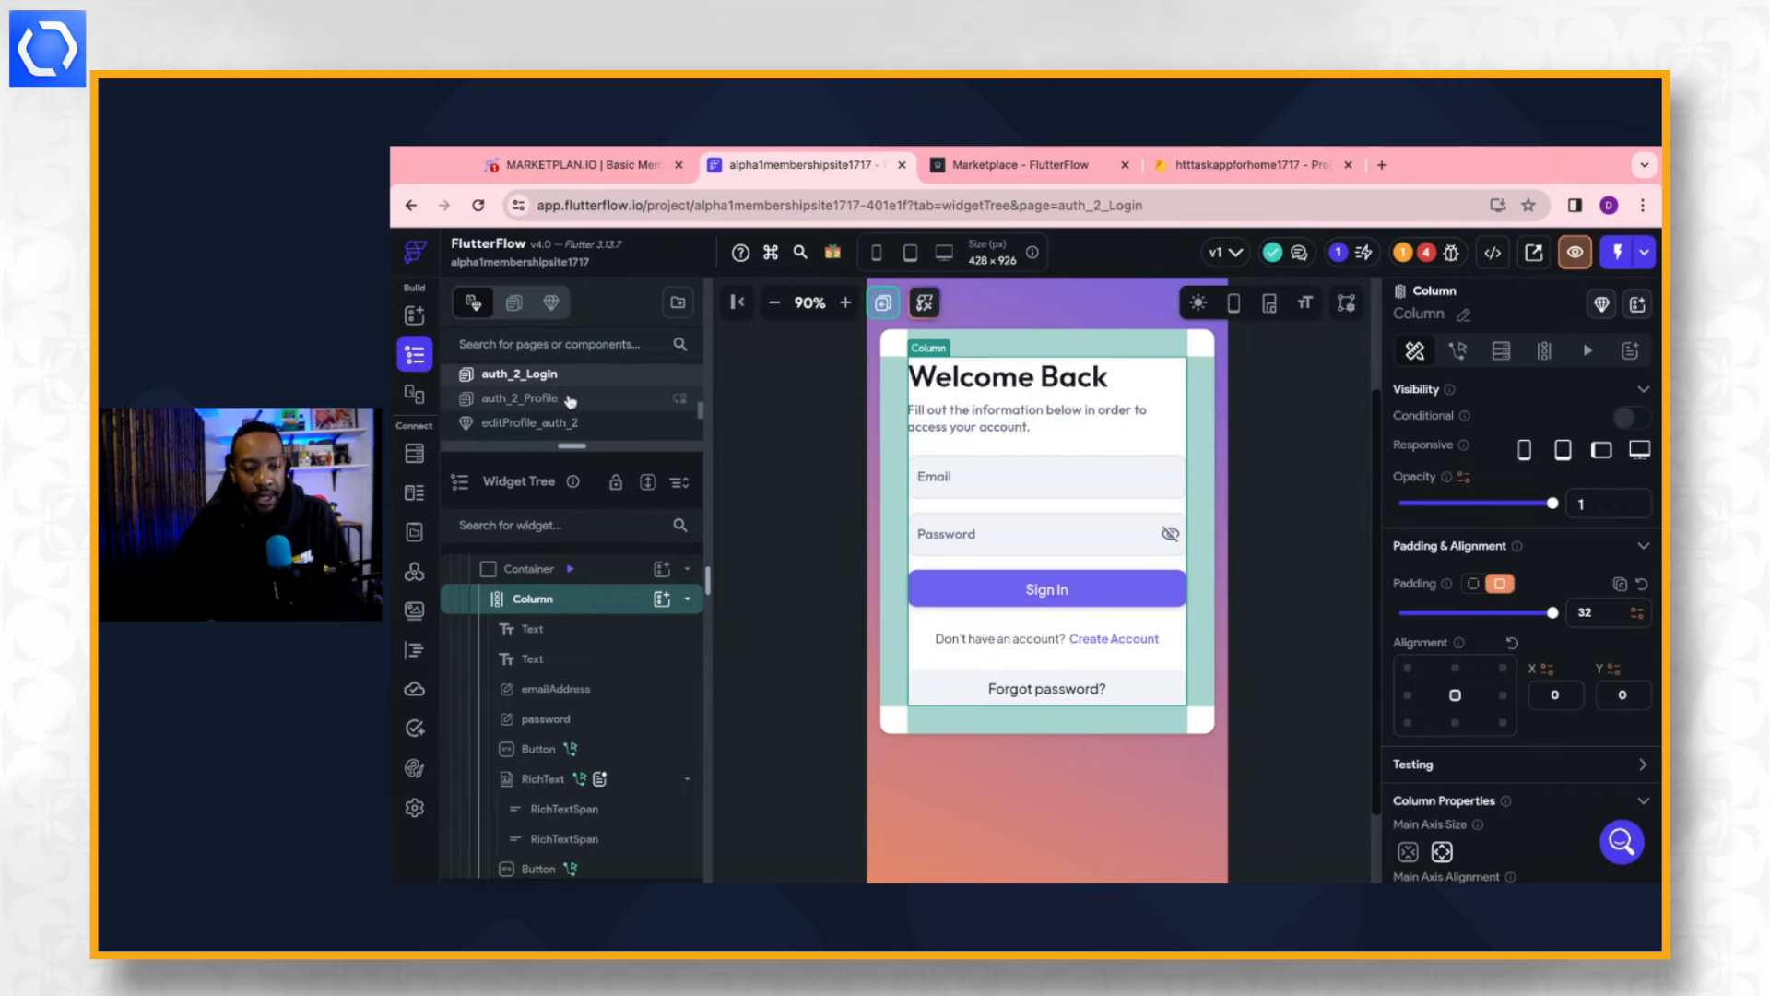
pyautogui.click(569, 399)
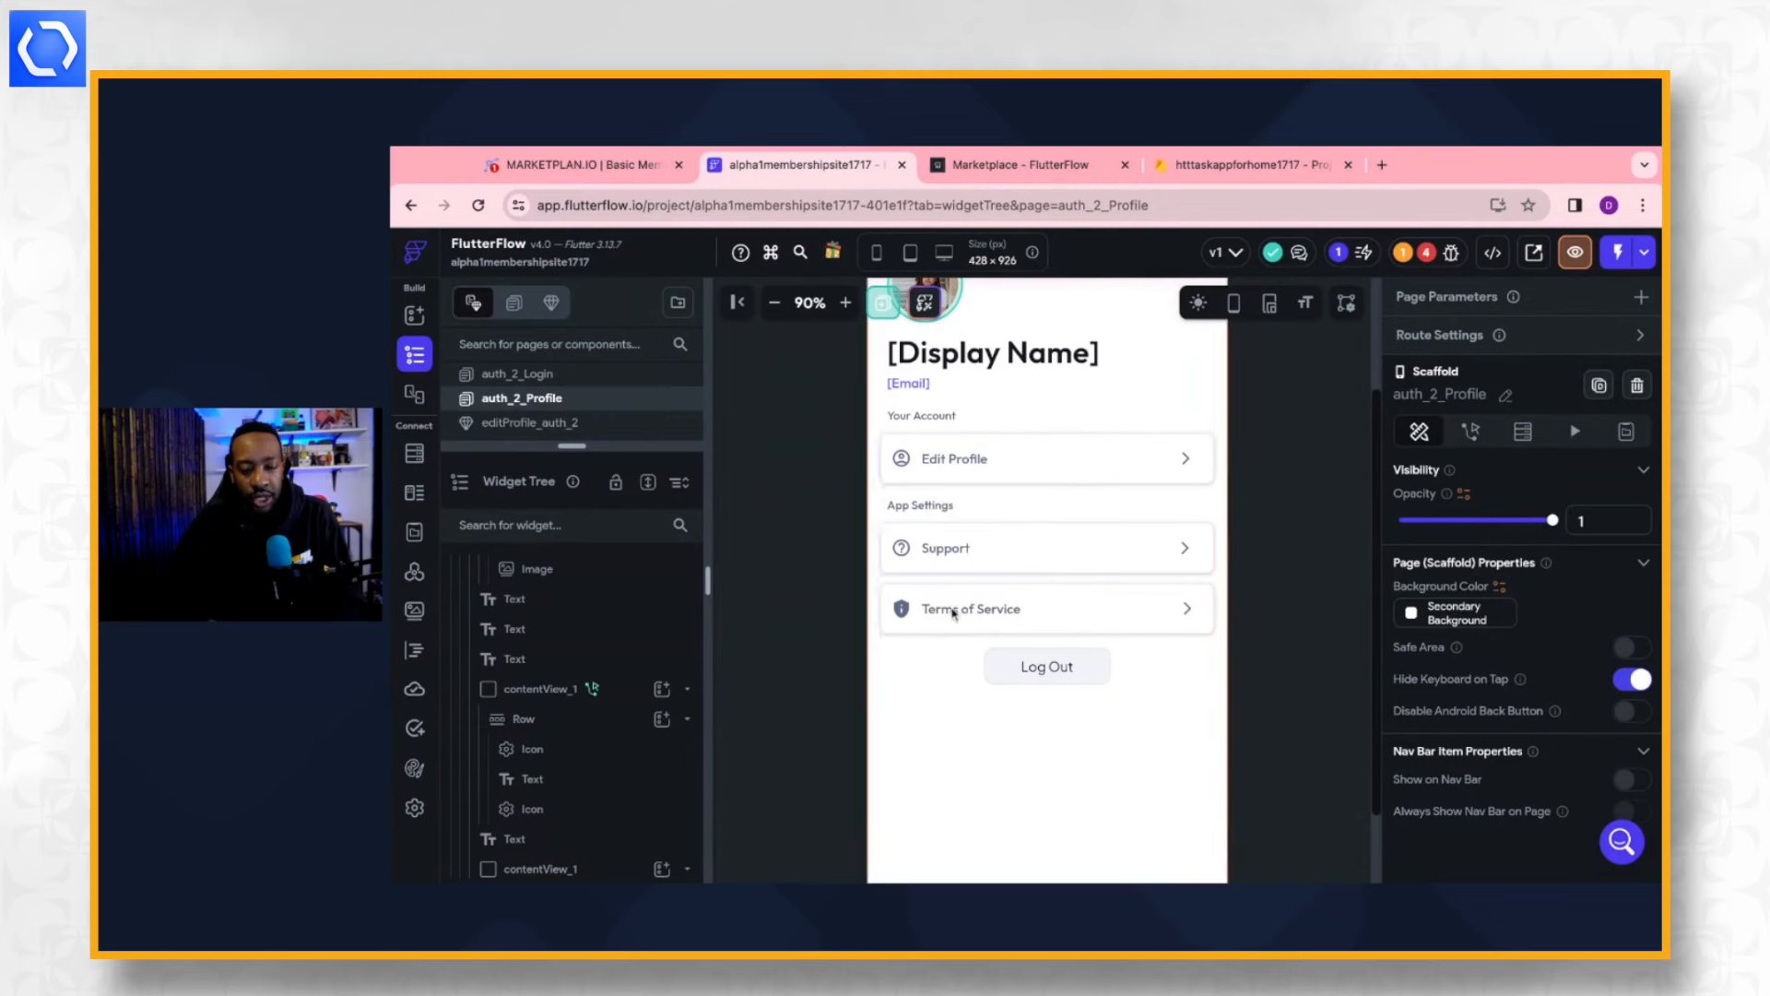
pyautogui.click(1100, 594)
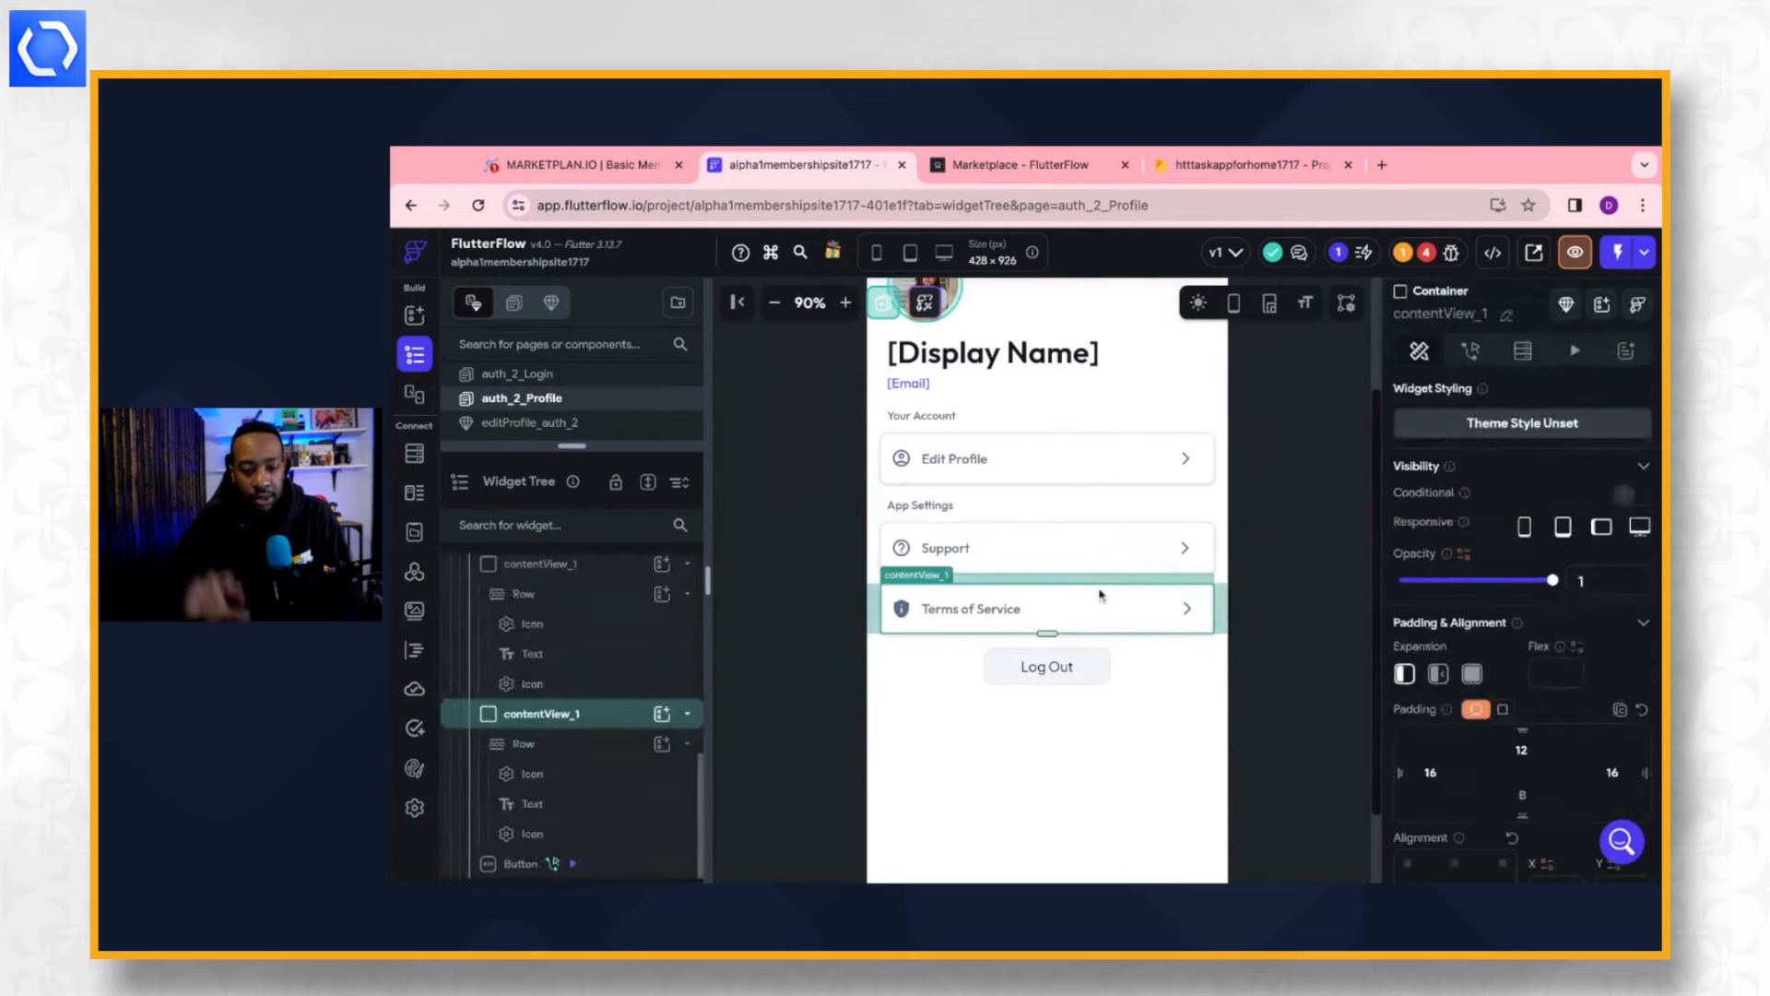
pyautogui.press('Delete')
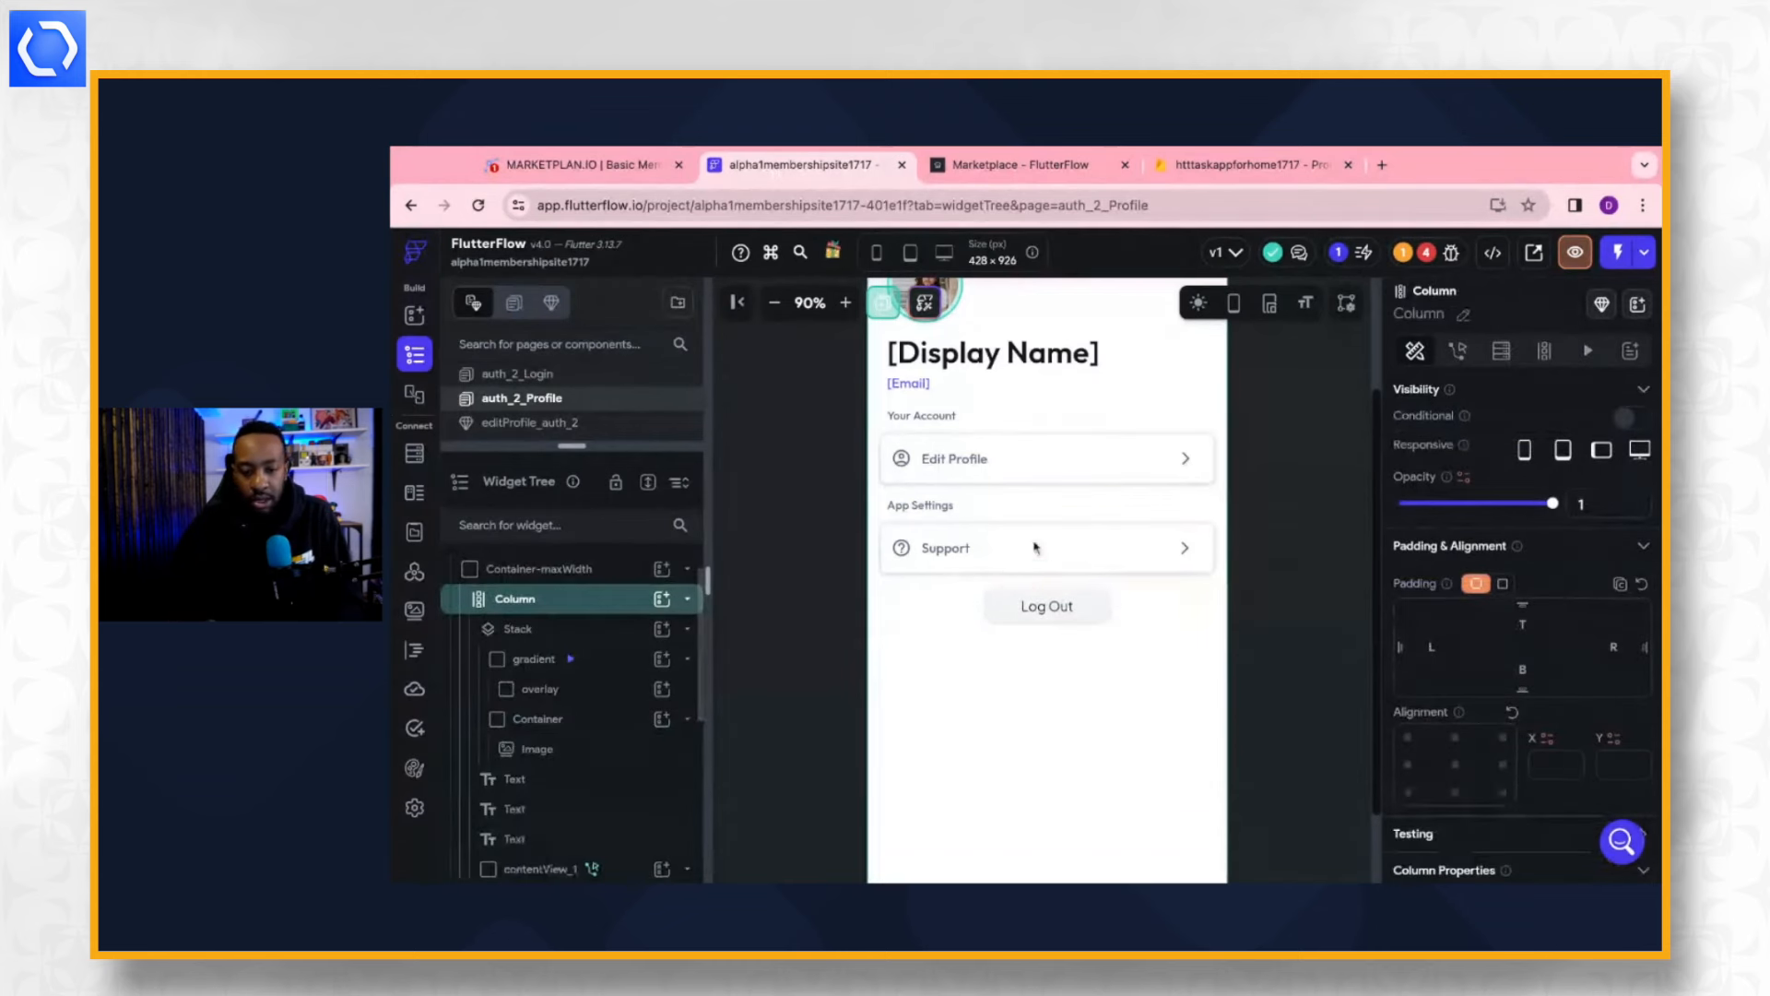
# Change the Support row's label under App Settings on the auth_2_Profile page to "Subscription".
pyautogui.click(1035, 546)
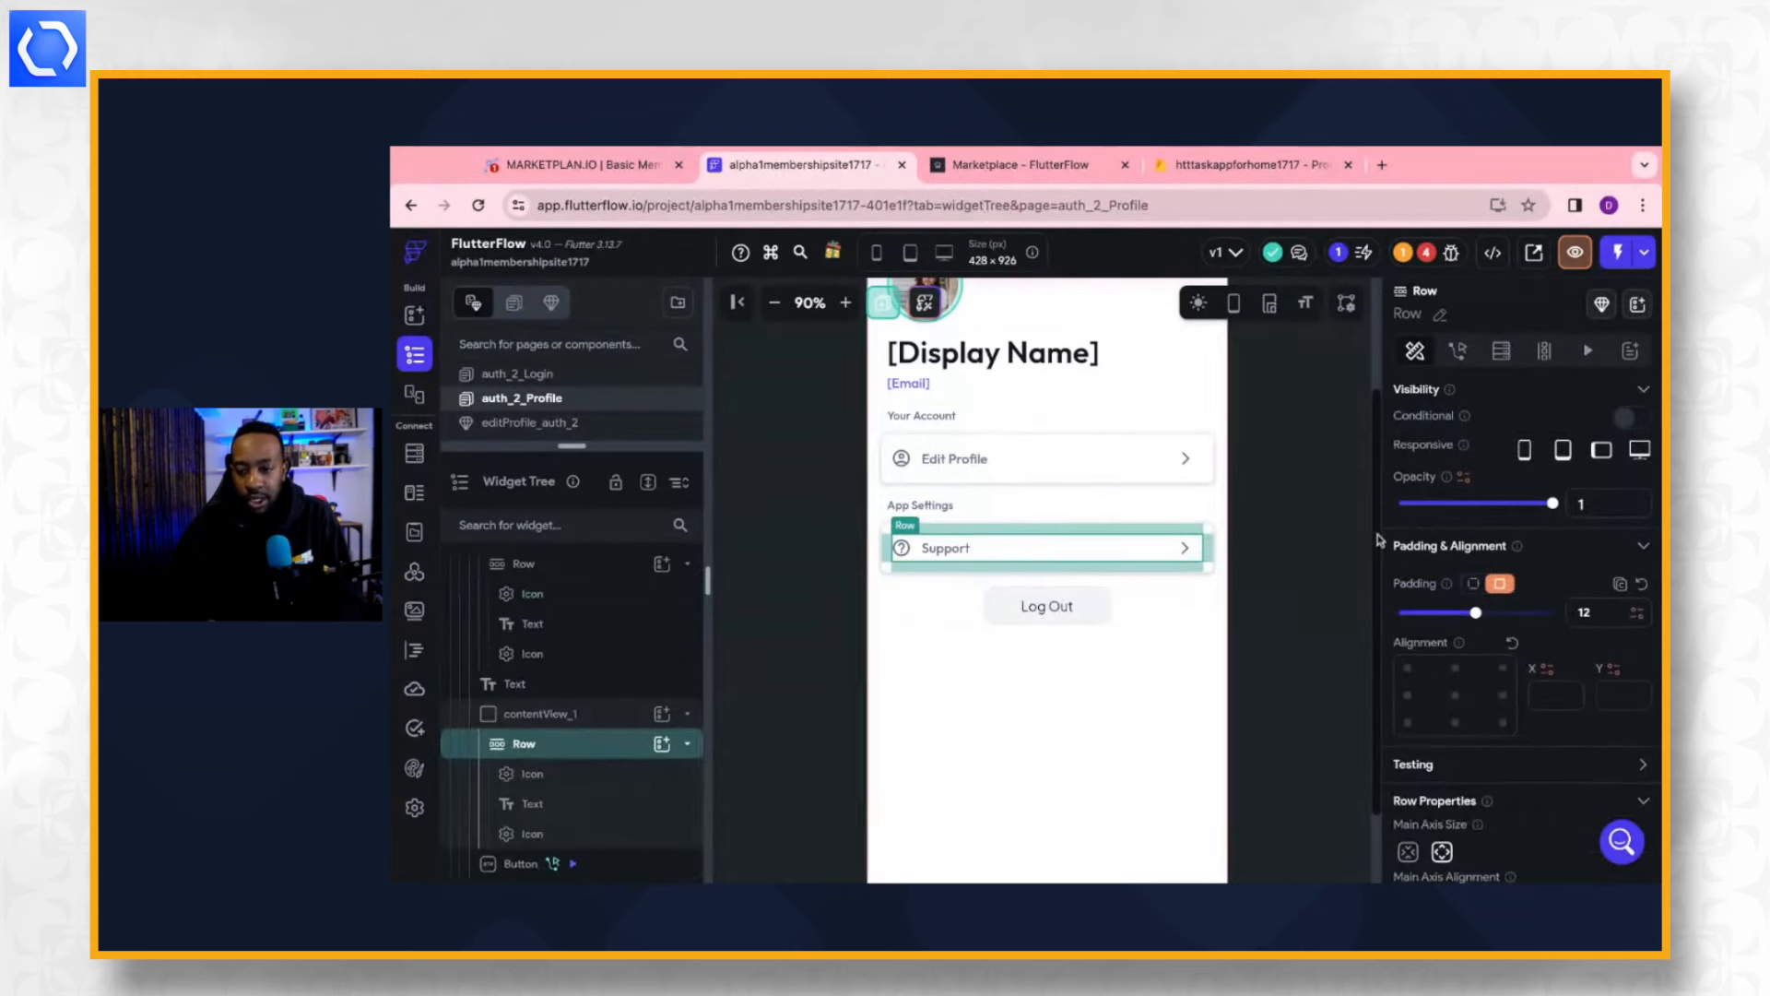
pyautogui.scroll(-3, 1495, 635)
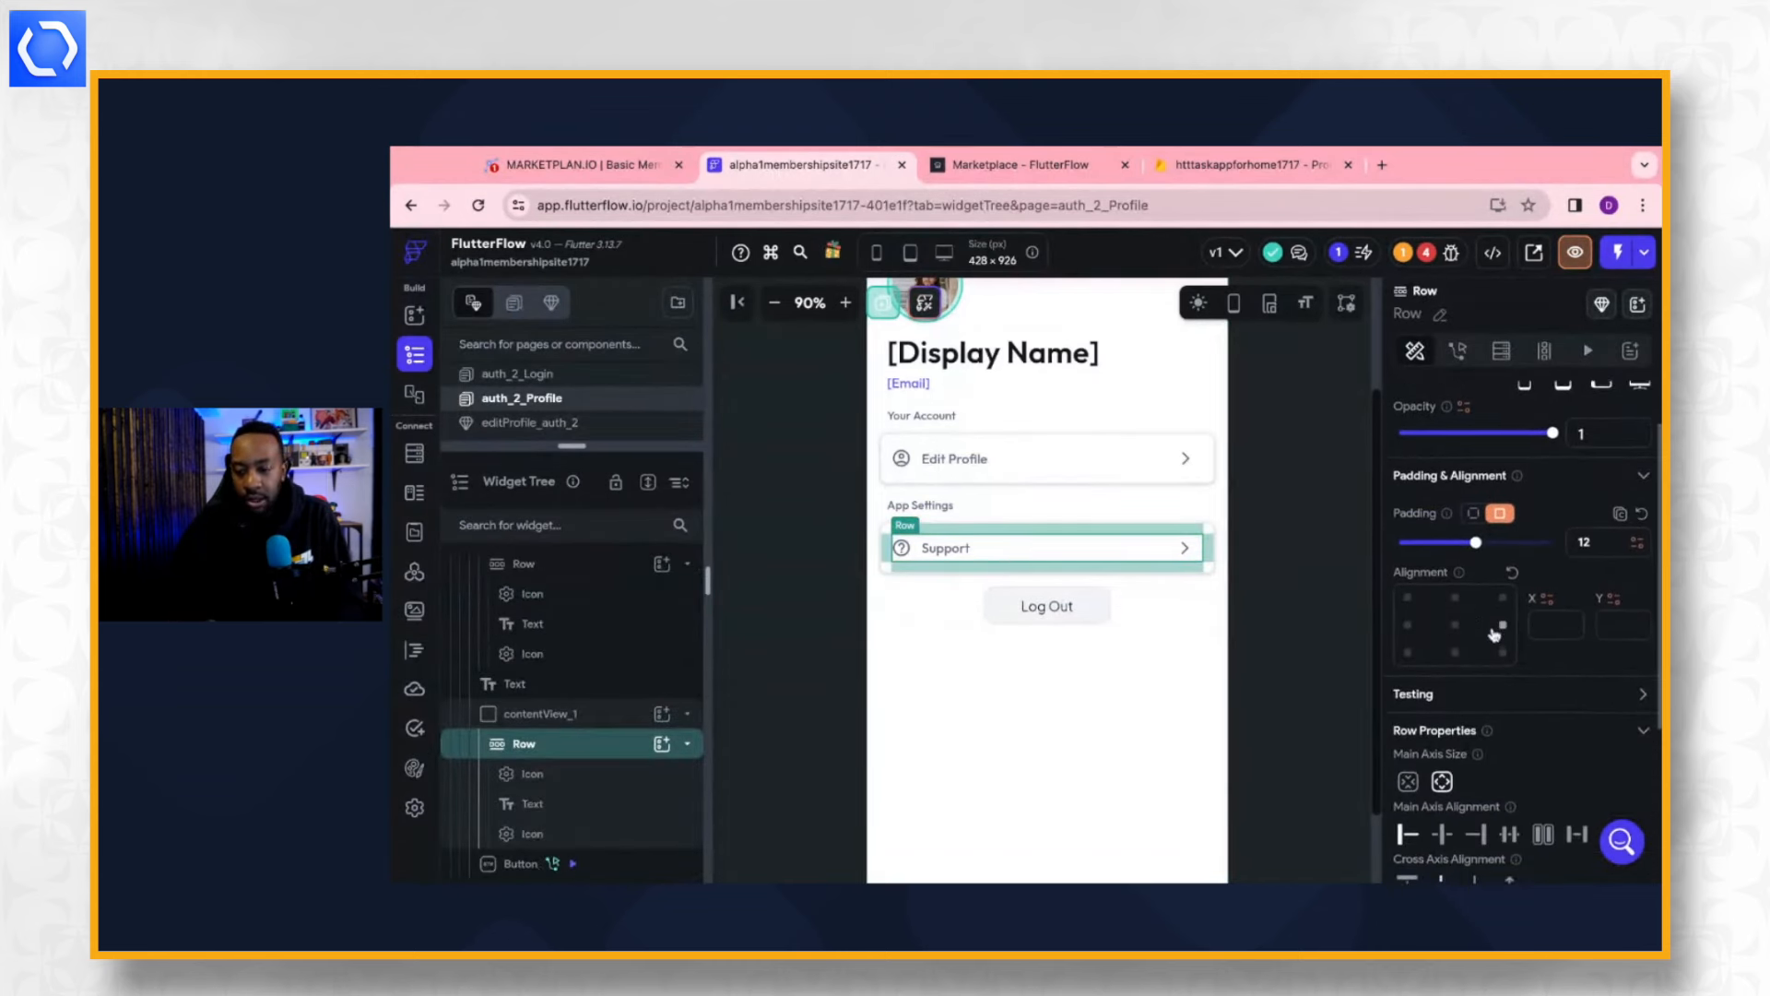
pyautogui.scroll(2, 1495, 635)
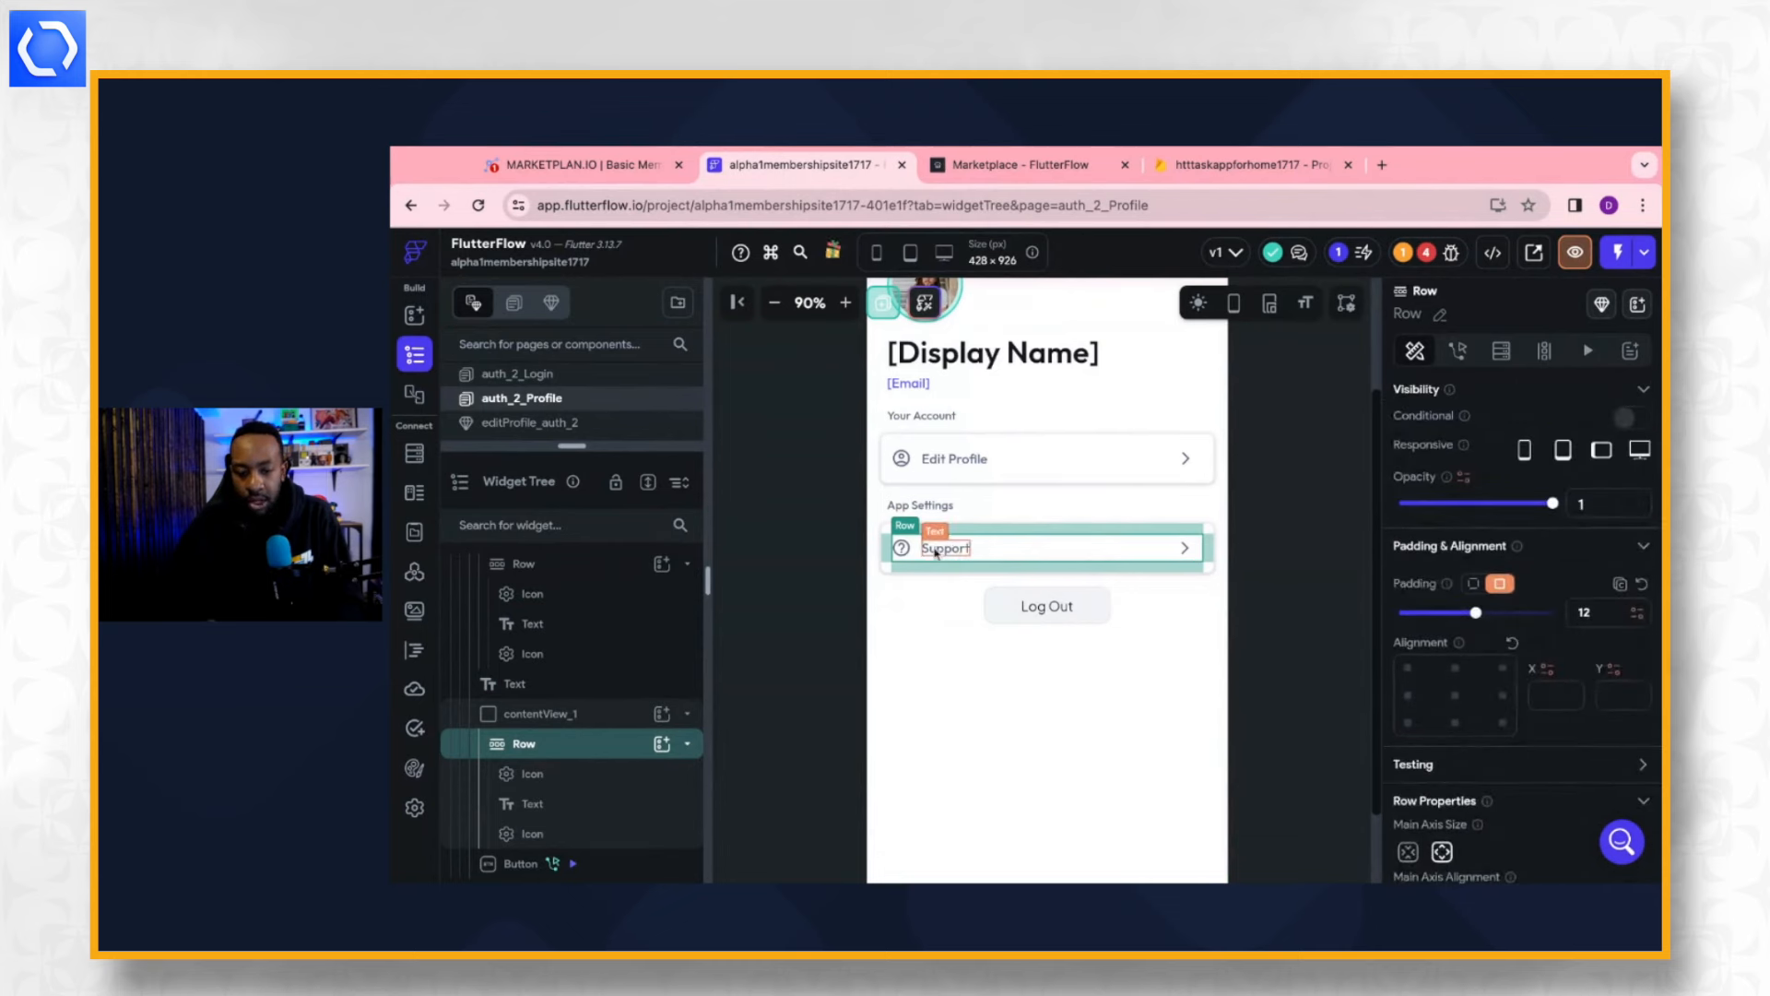
pyautogui.click(534, 805)
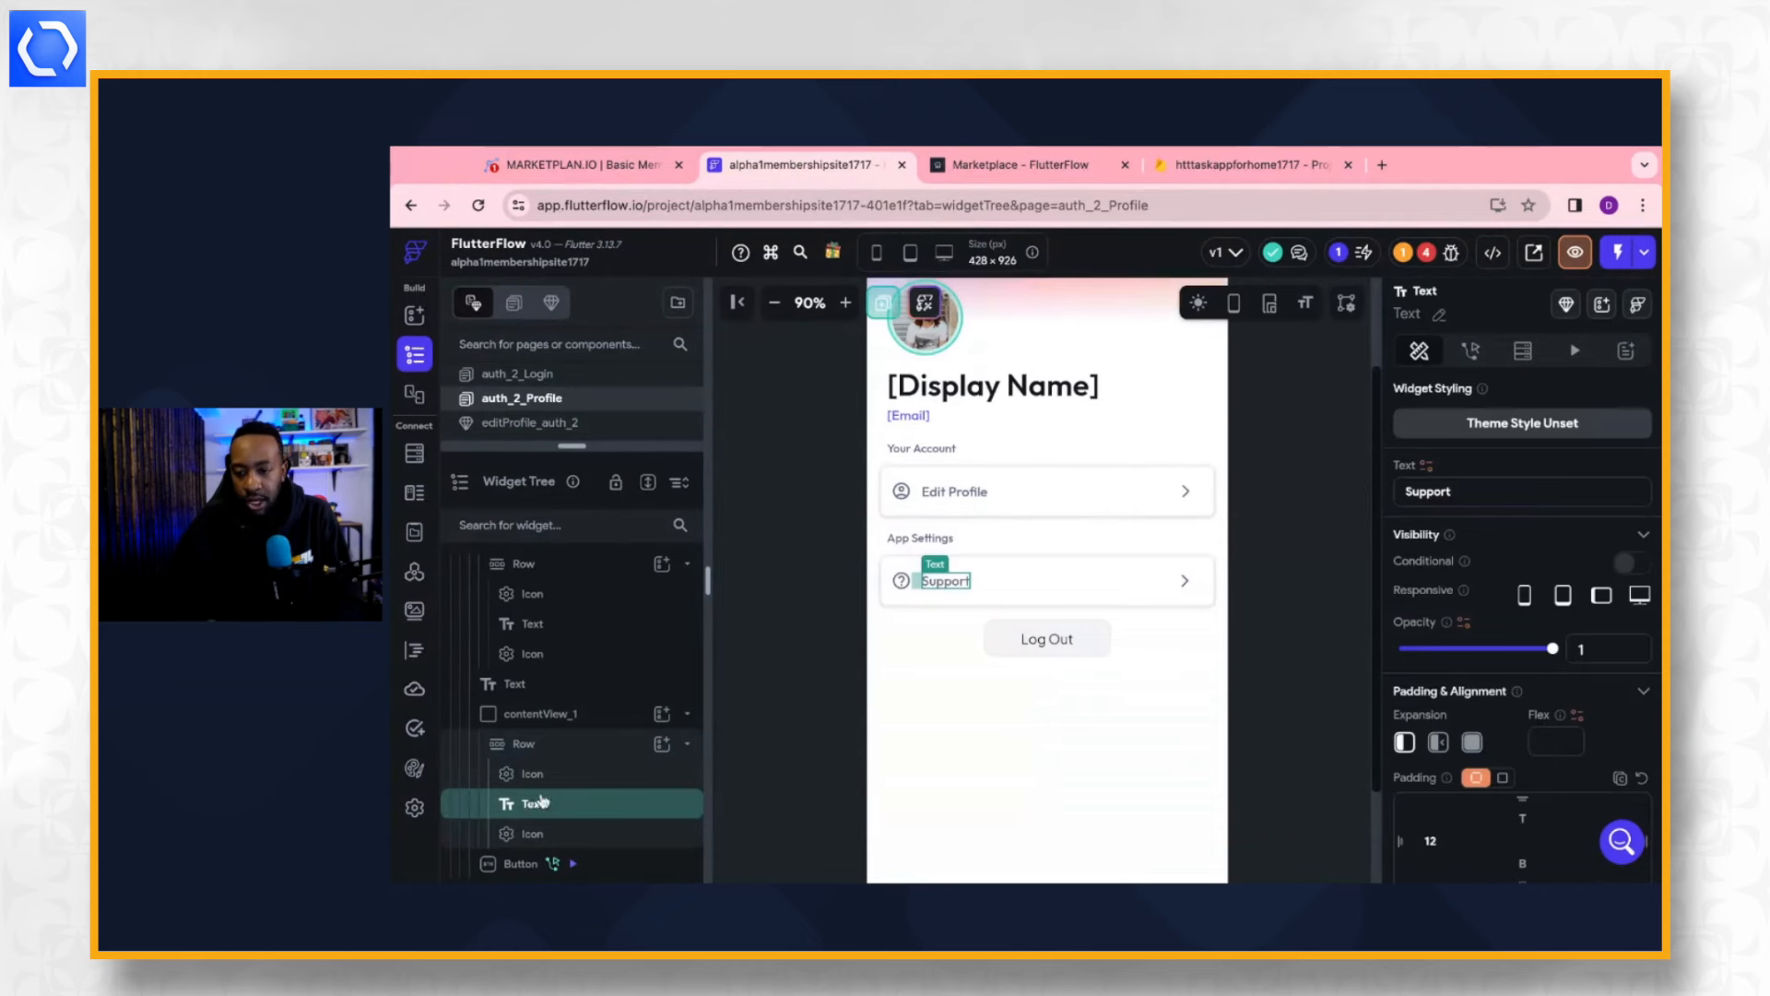
pyautogui.doubleClick(1462, 490)
pyautogui.write('Subsr')
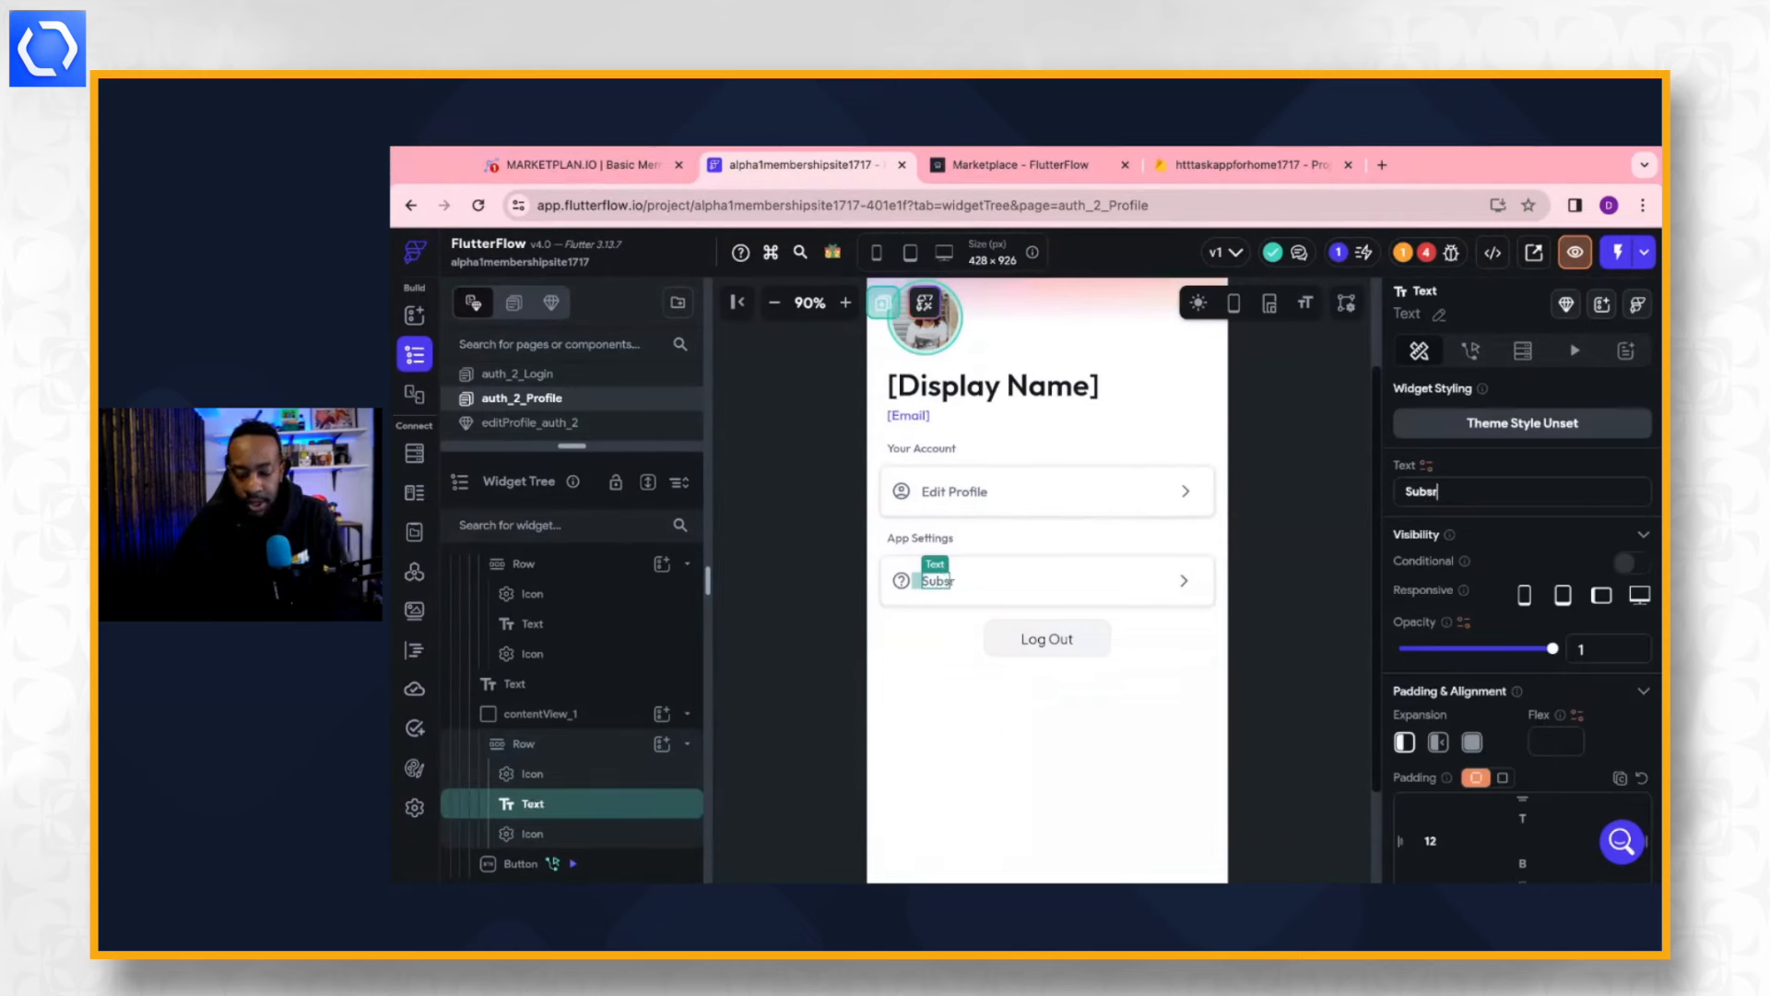
pyautogui.write('iption')
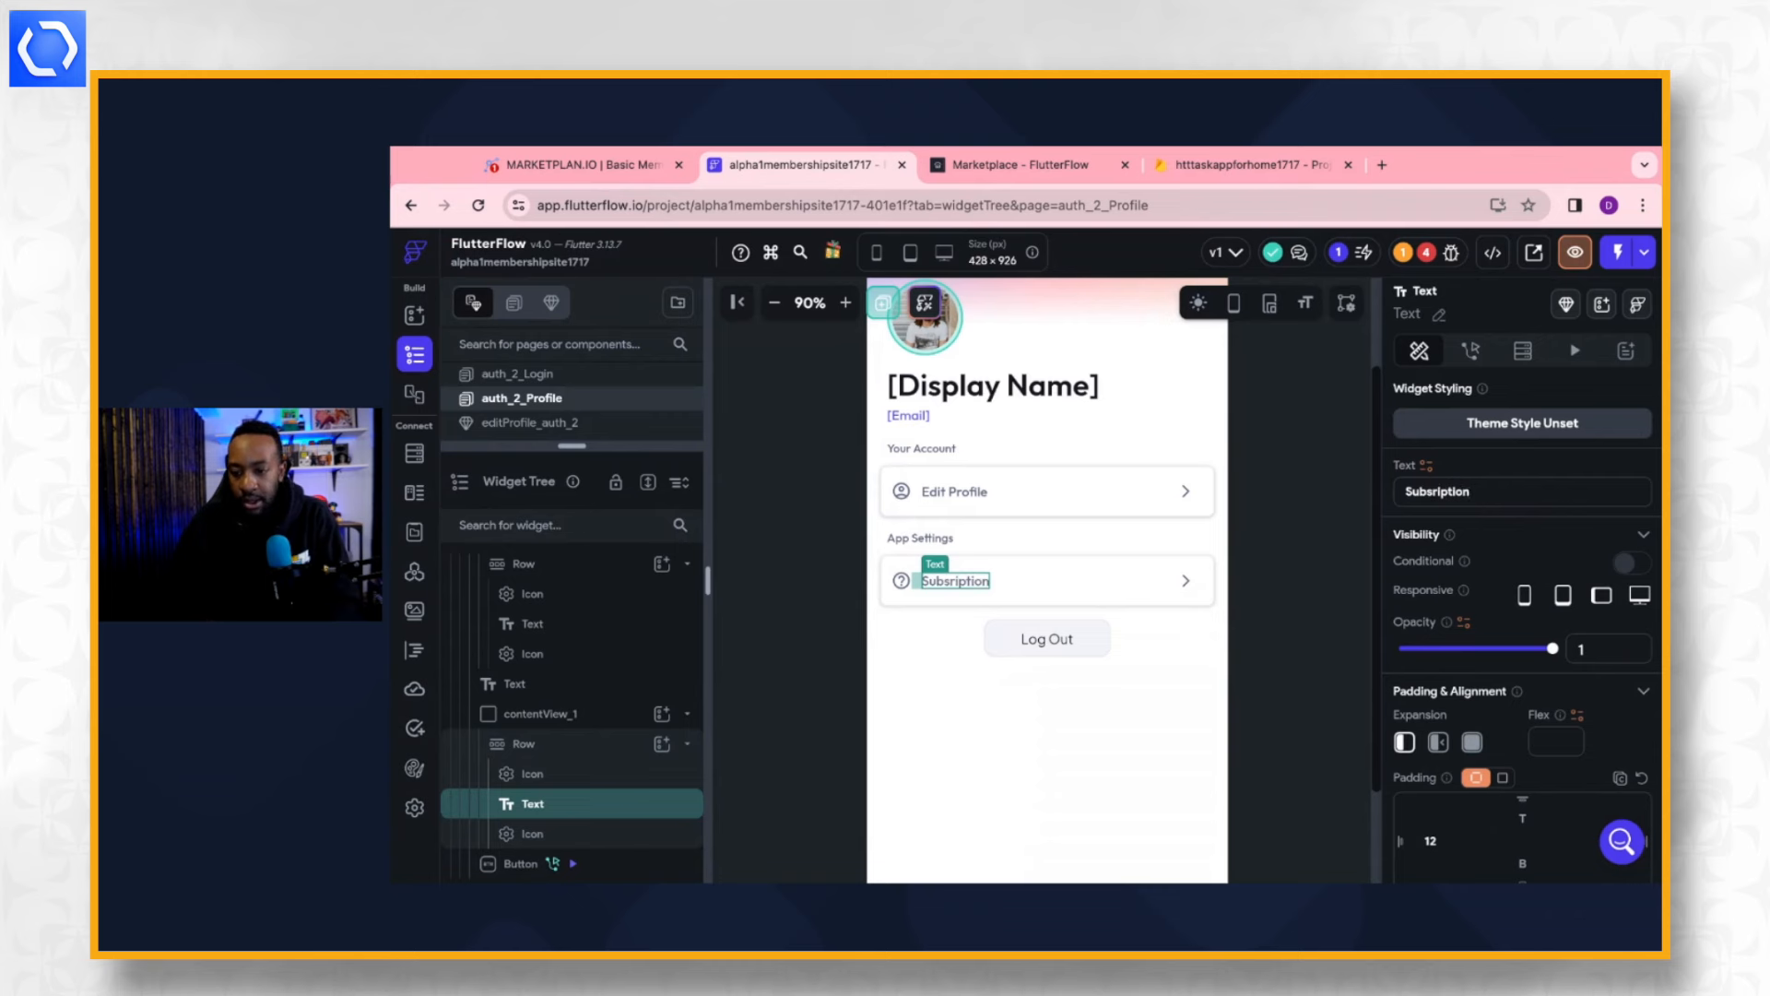
pyautogui.press('BackSpace')
pyautogui.press('BackSpace')
pyautogui.press('BackSpace')
pyautogui.press('BackSpace')
pyautogui.press('BackSpace')
pyautogui.press('BackSpace')
pyautogui.press('BackSpace')
pyautogui.press('BackSpace')
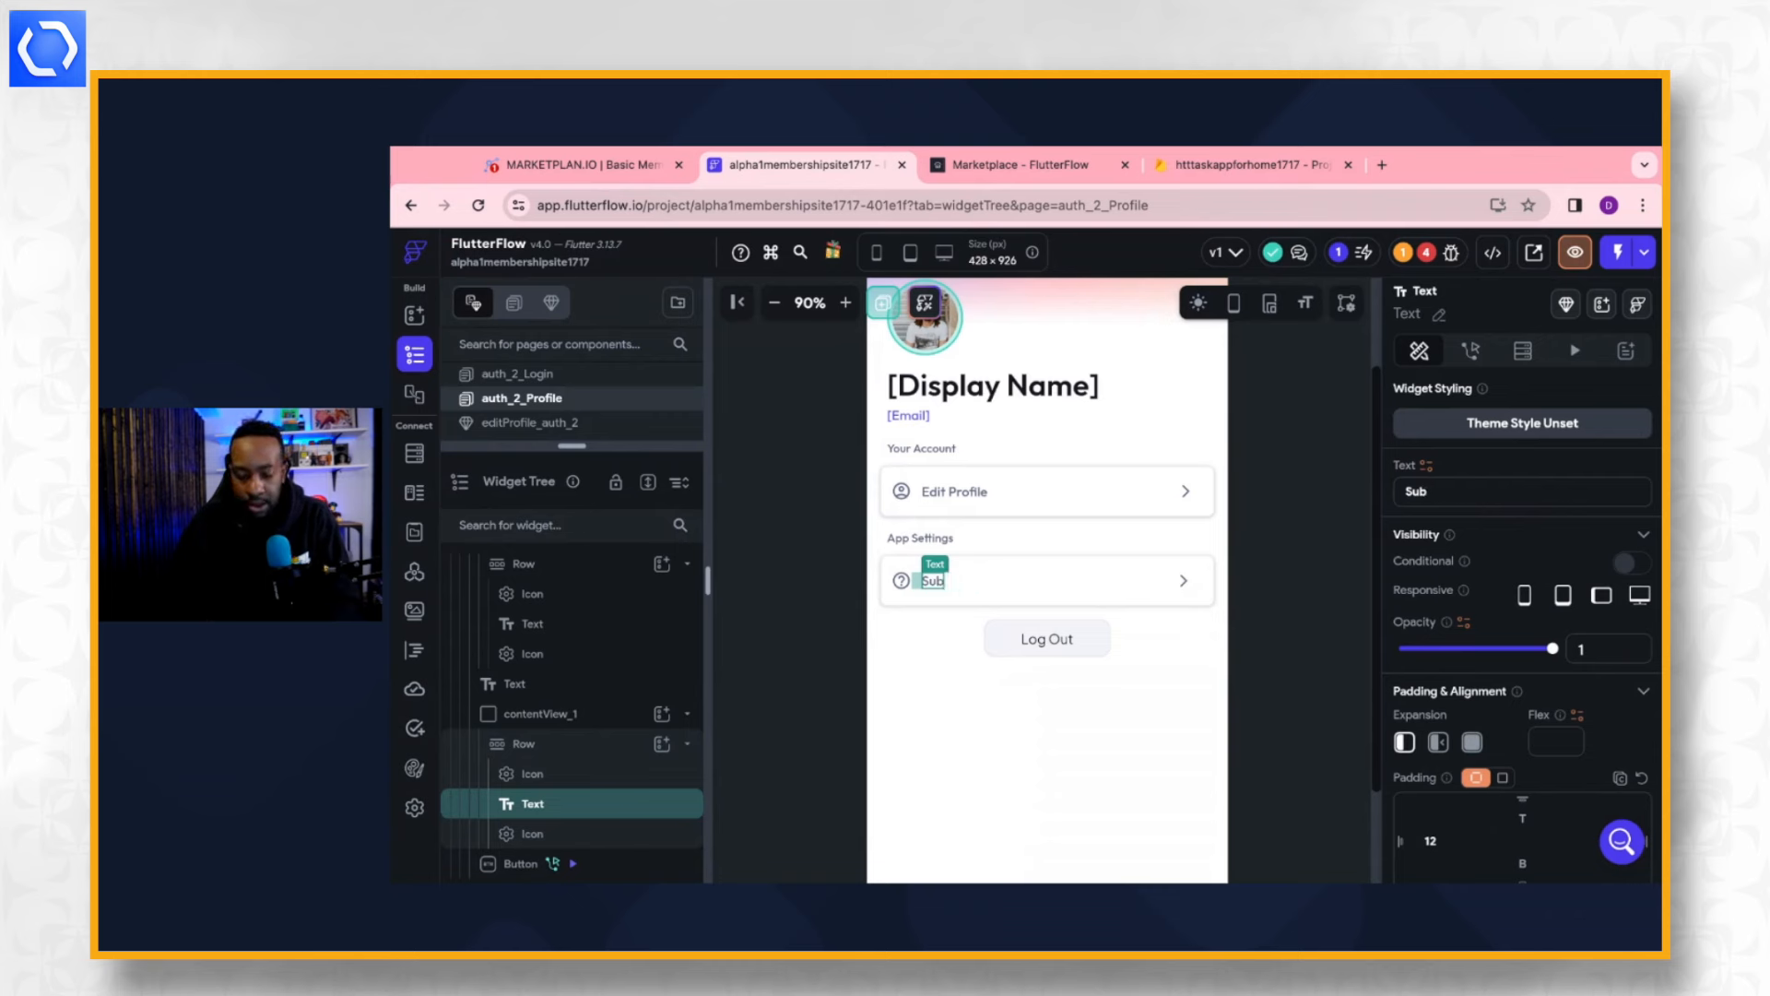
pyautogui.write('scripti')
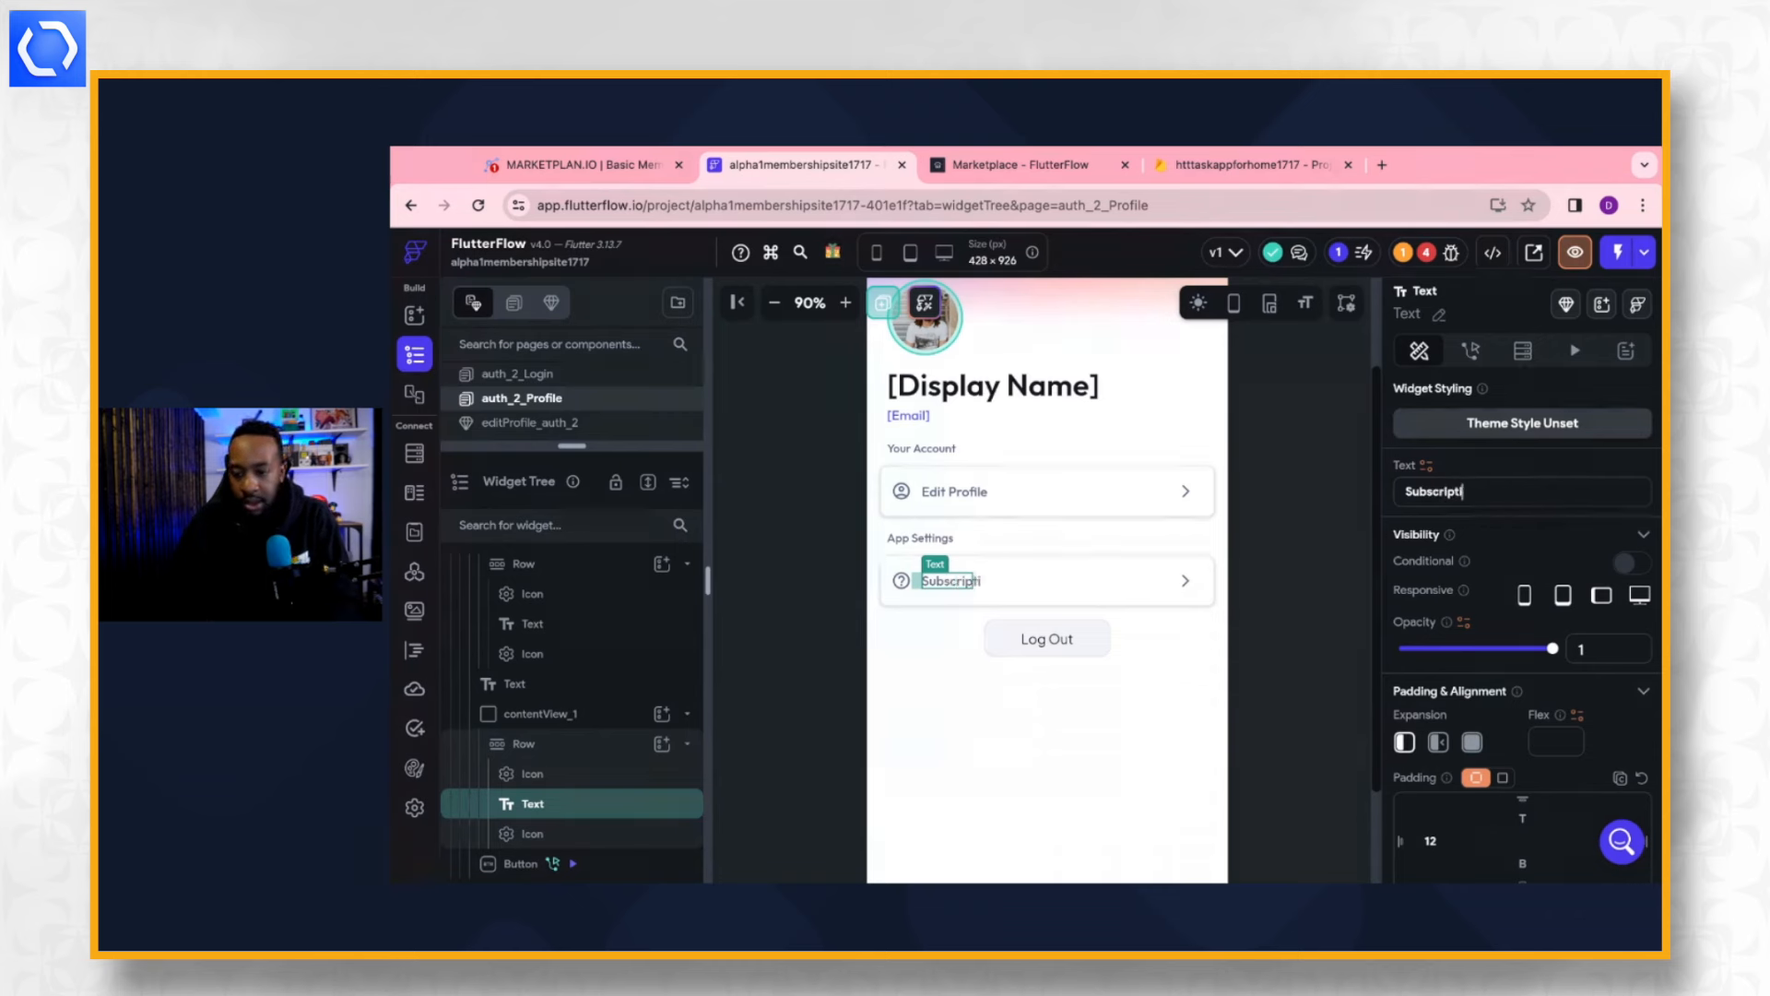
pyautogui.write('on')
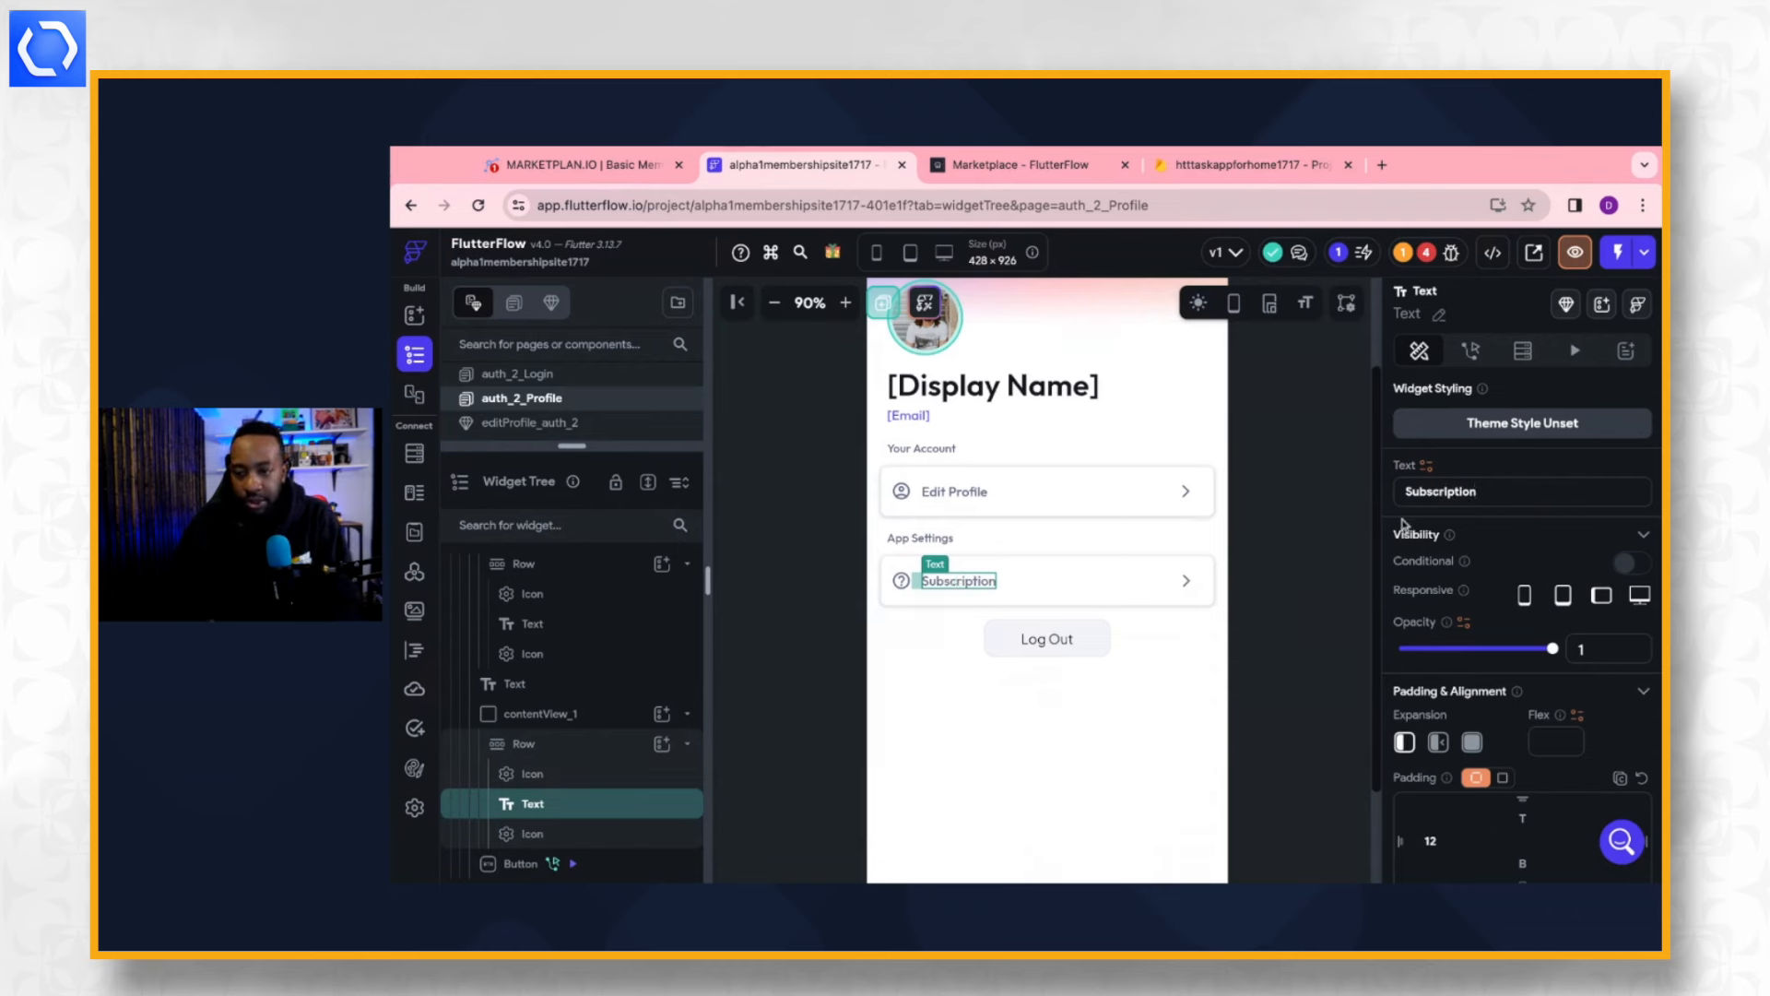
# Replace the Subscription row's leading help icon with a Material dollar sign icon found by searching for "Money".
pyautogui.click(901, 582)
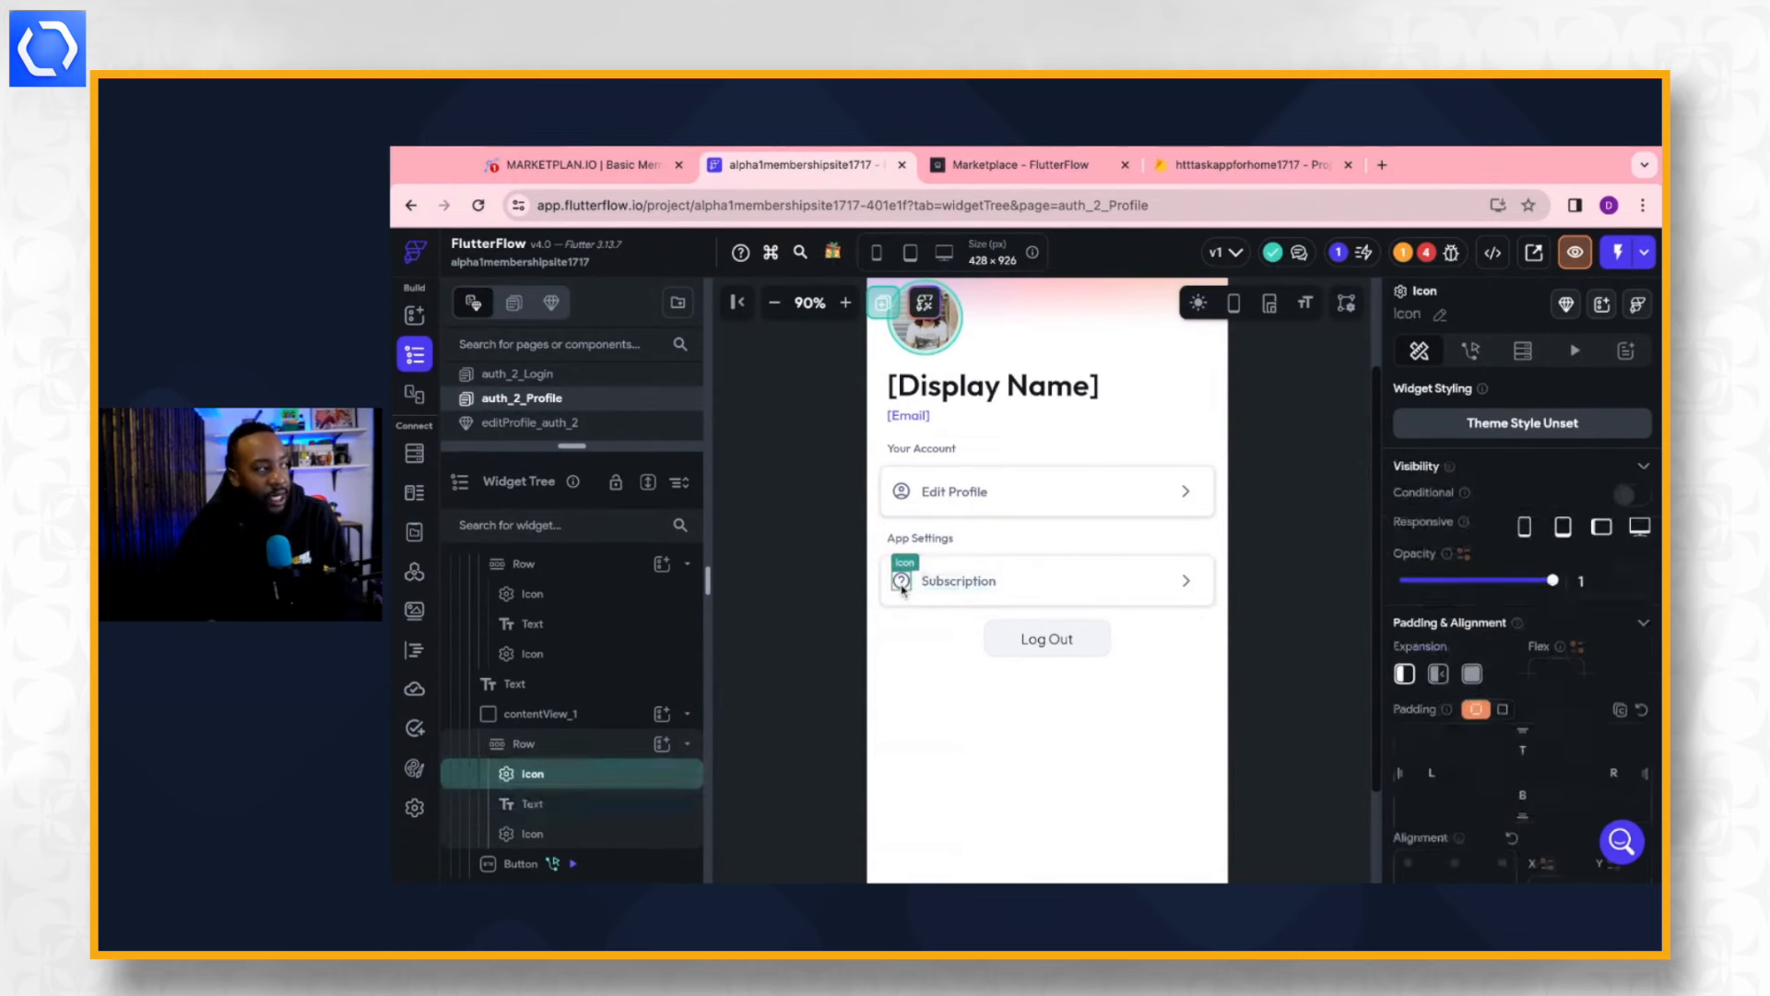
pyautogui.scroll(-1, 1526, 648)
pyautogui.scroll(-2, 1526, 648)
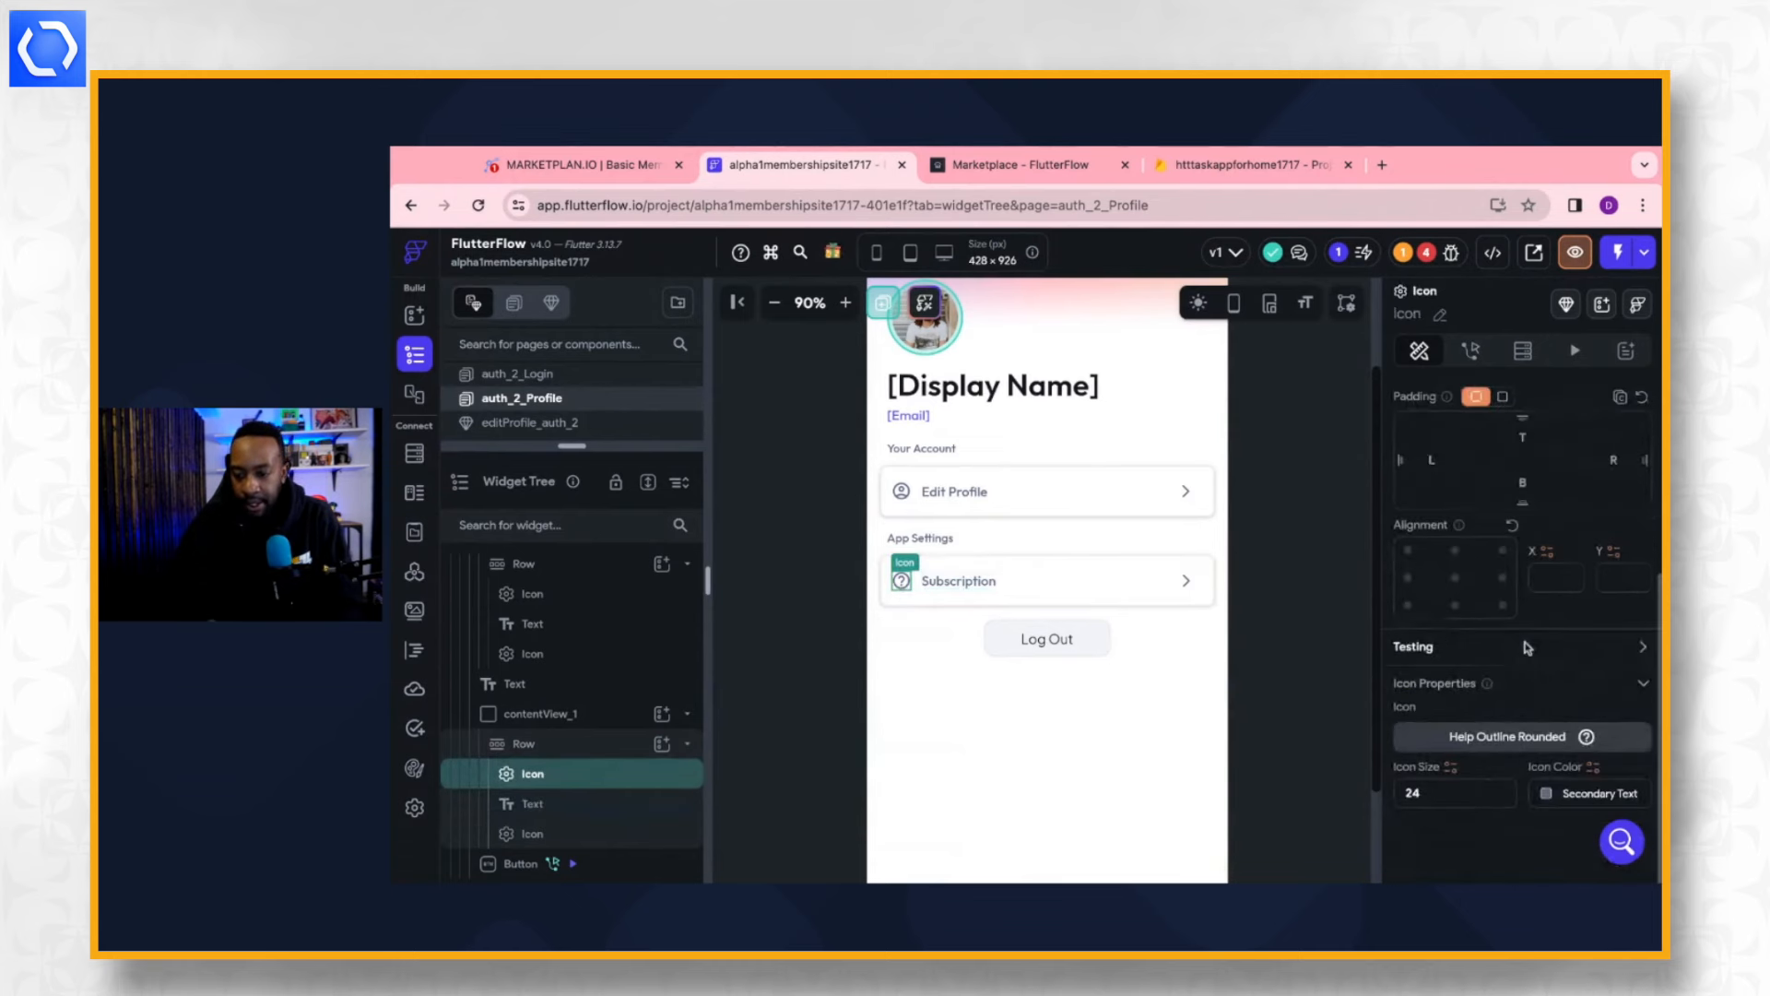
pyautogui.click(1520, 740)
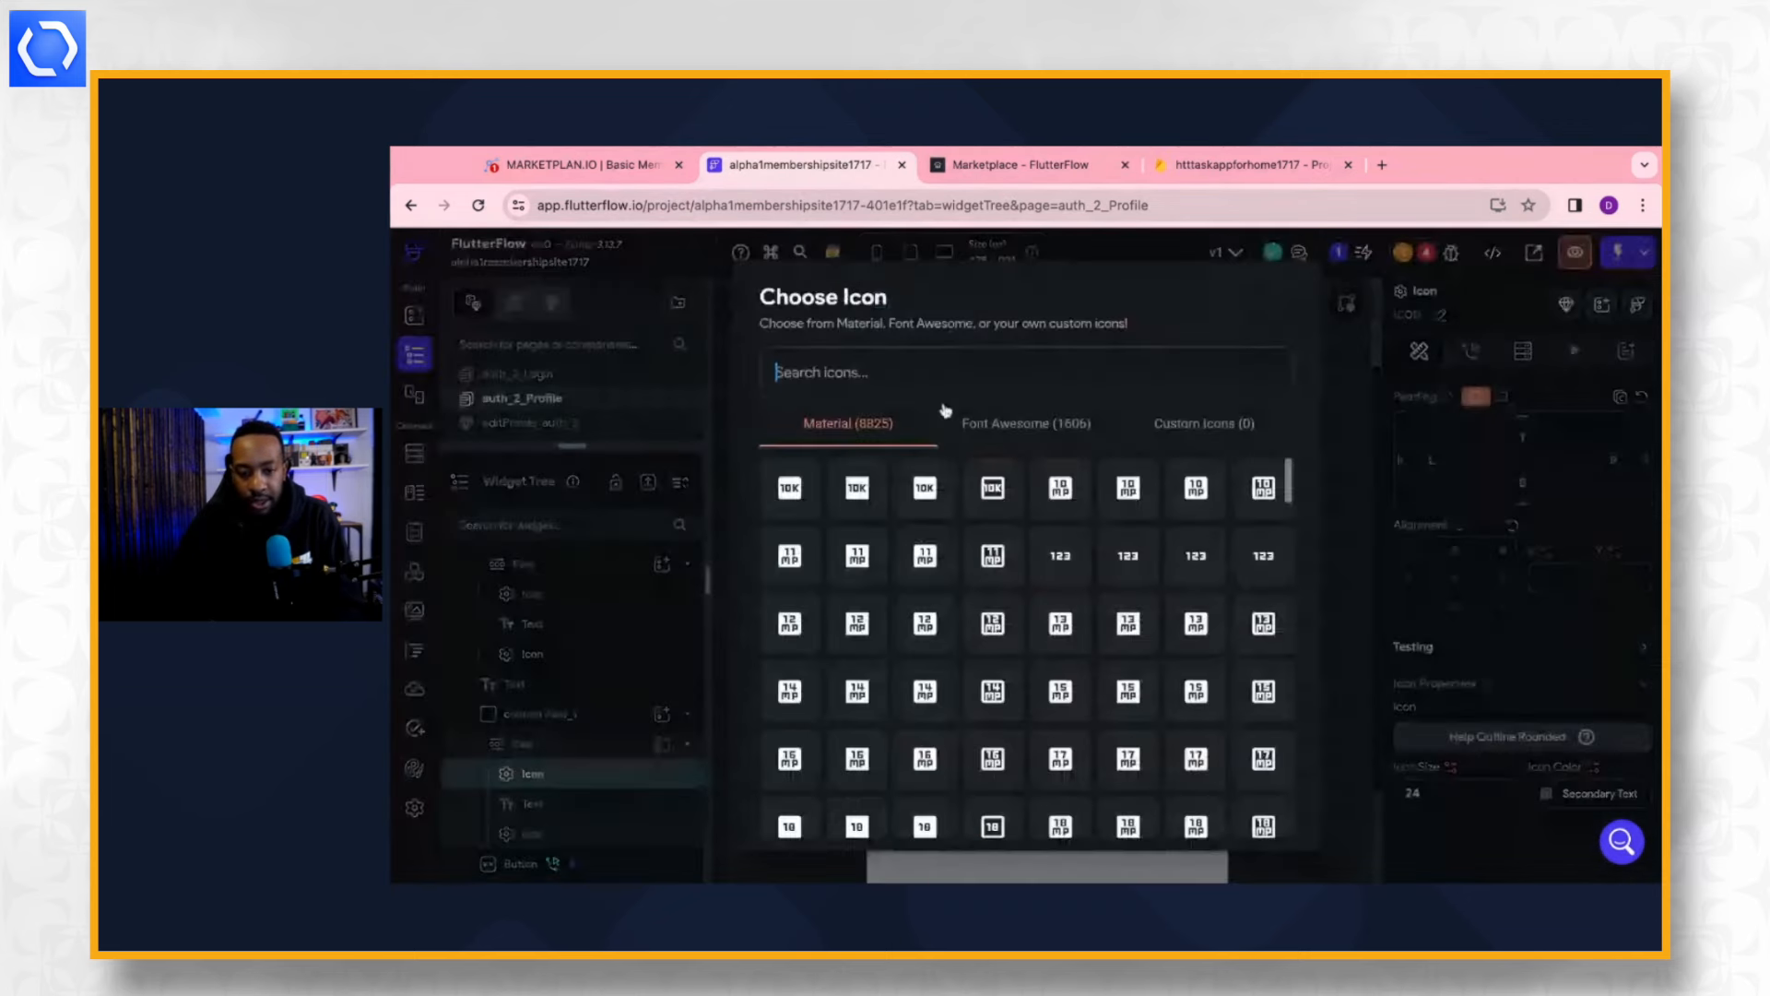
pyautogui.write('Money')
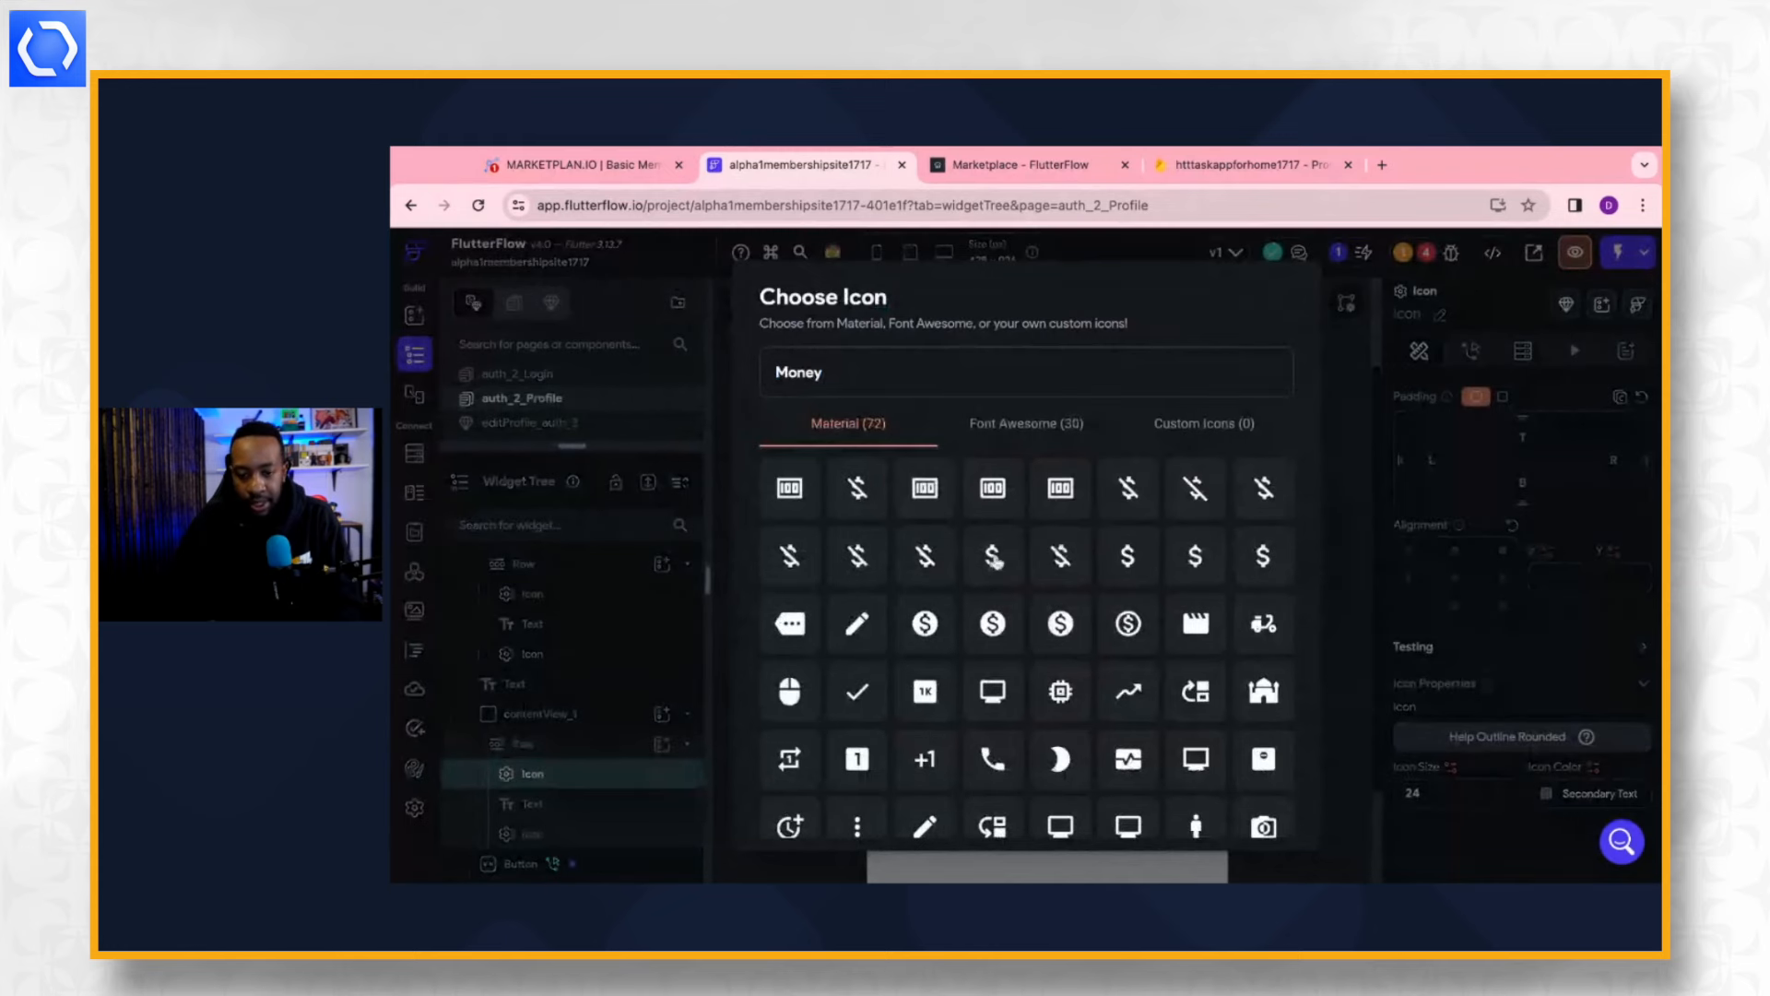
pyautogui.click(992, 559)
pyautogui.click(1276, 608)
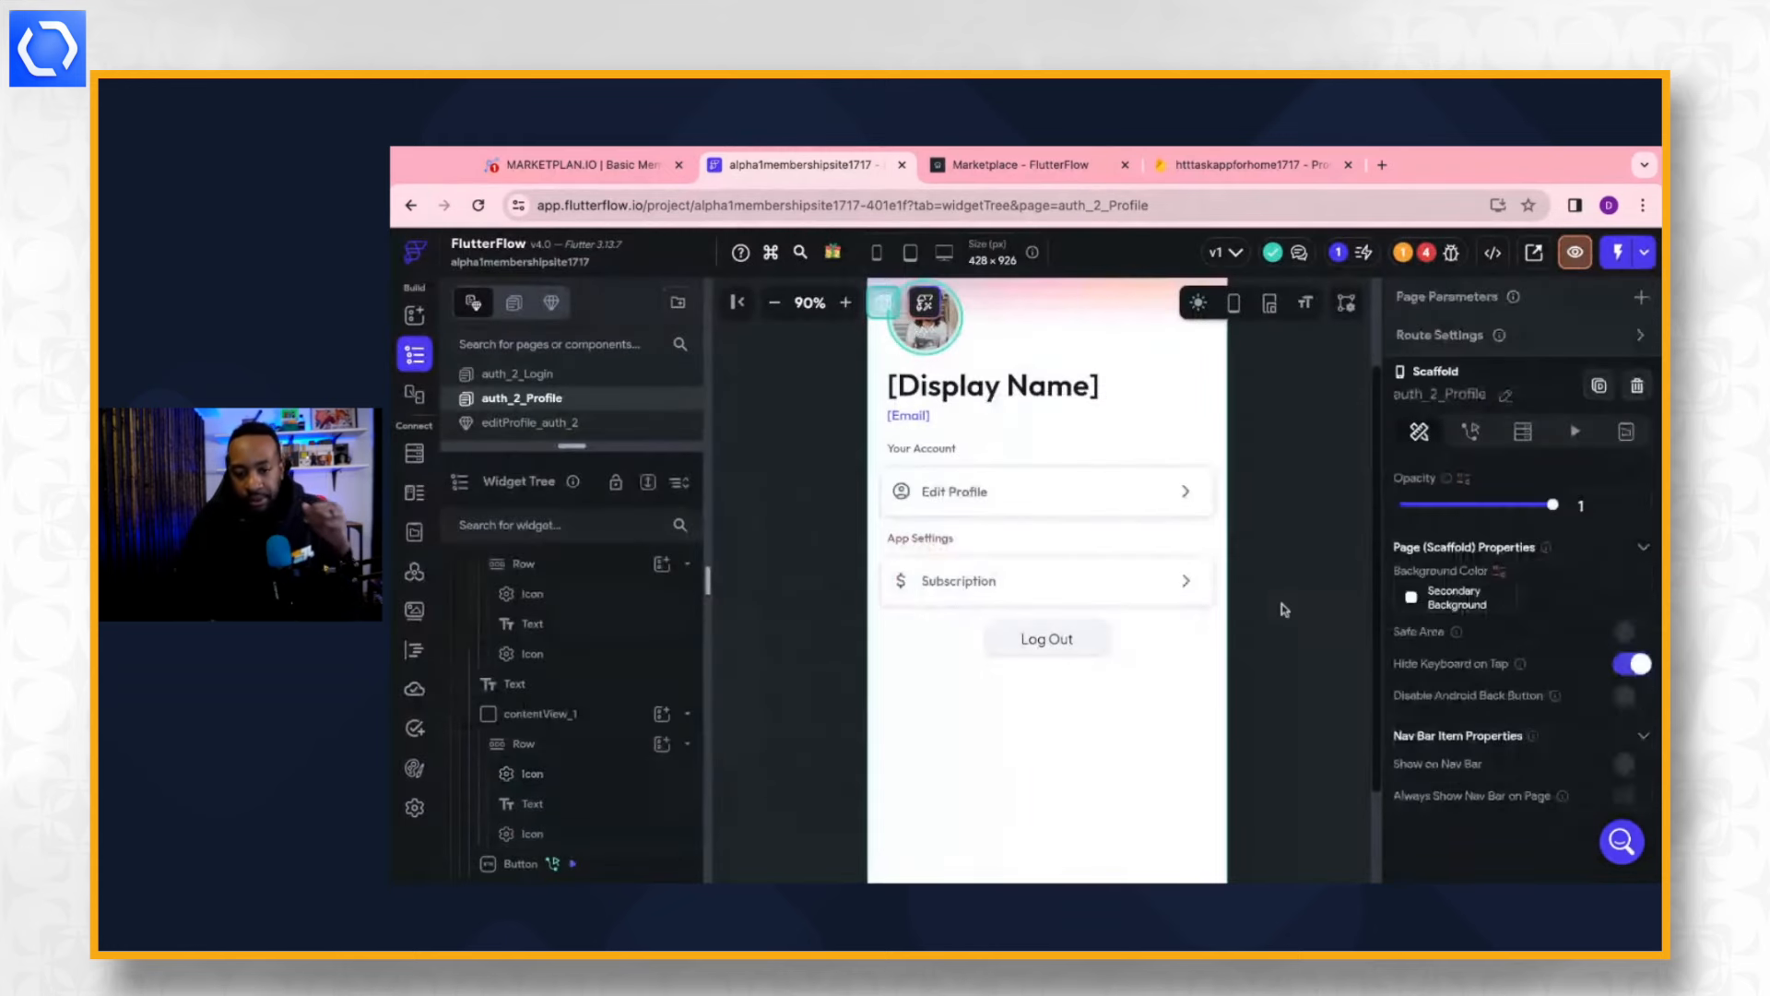
# View the editProfile_auth_2 component and return to the auth_2_Profile page.
pyautogui.scroll(3, 1026, 487)
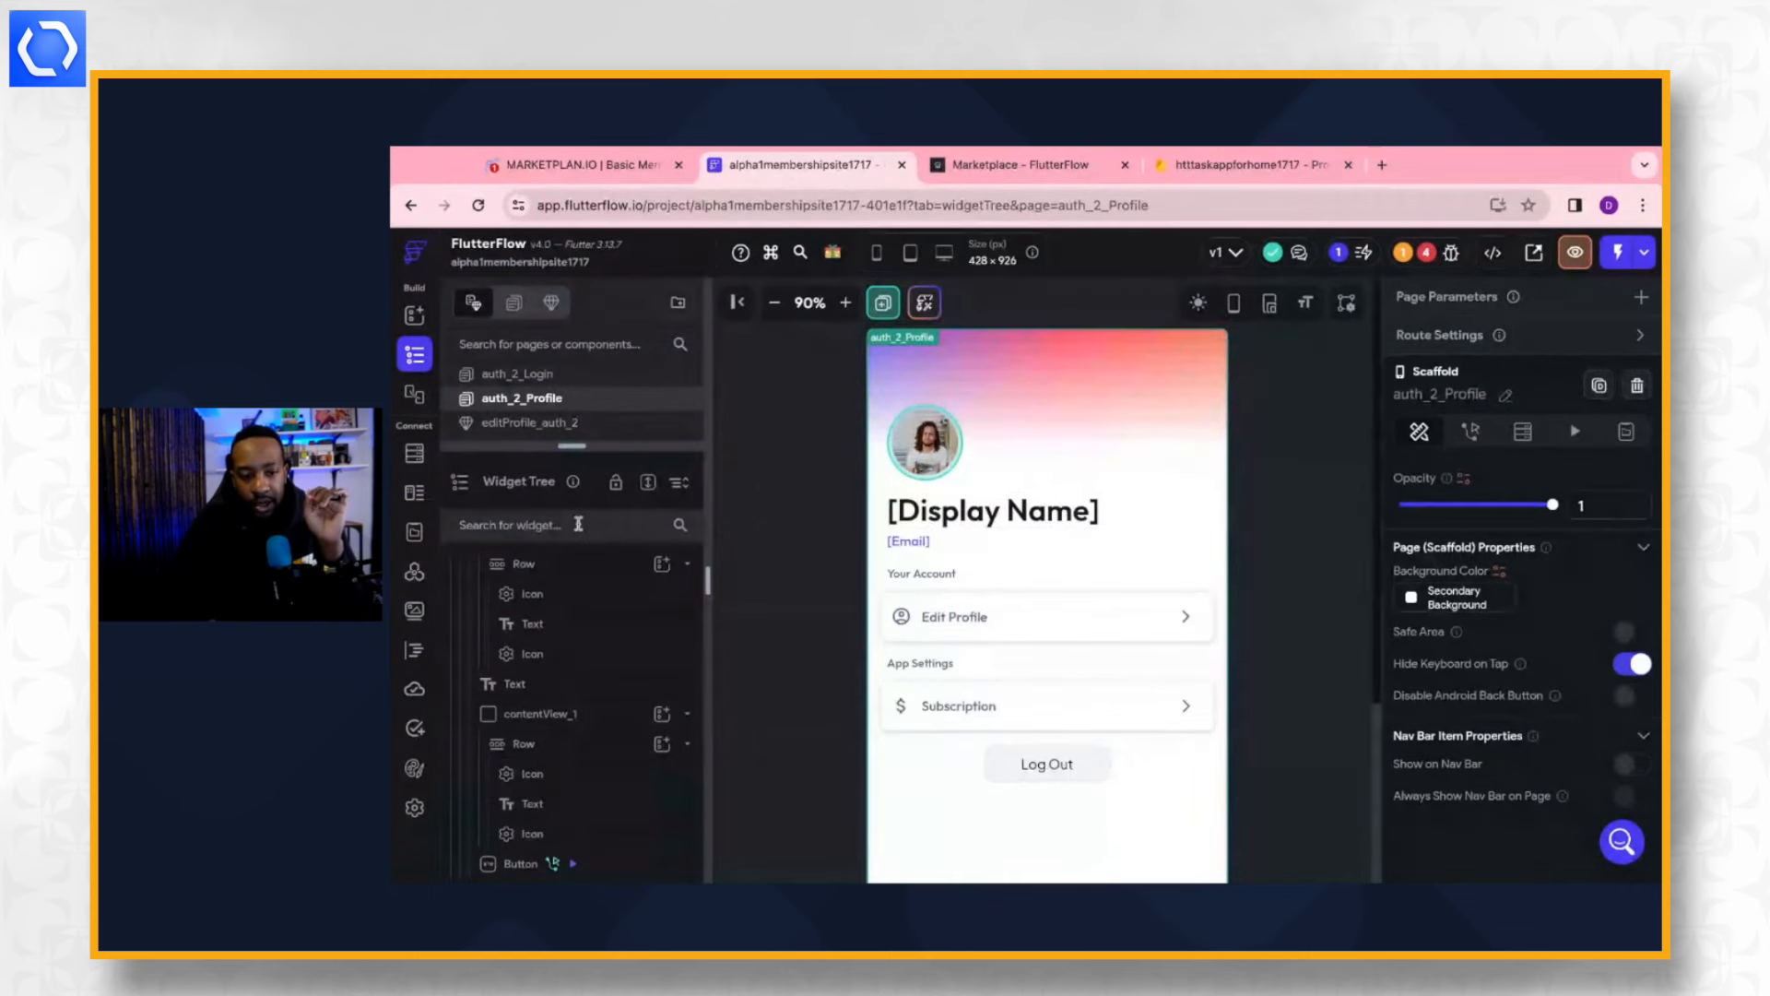
pyautogui.click(557, 424)
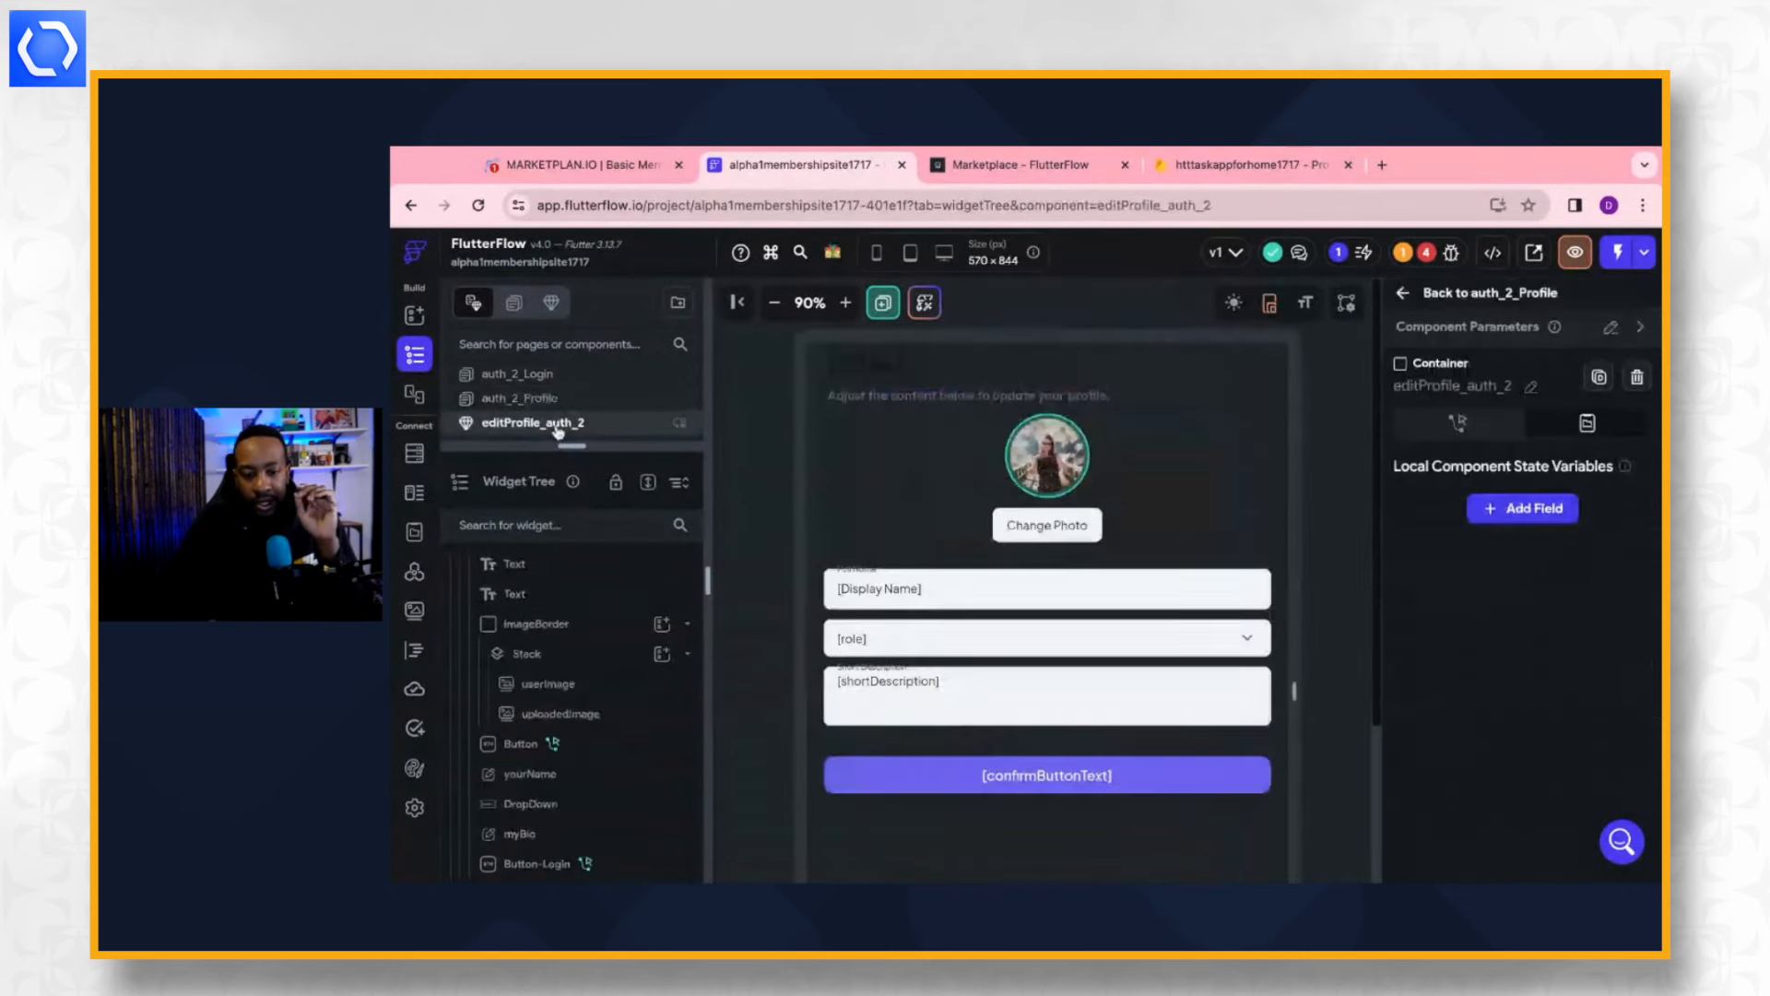
pyautogui.click(548, 402)
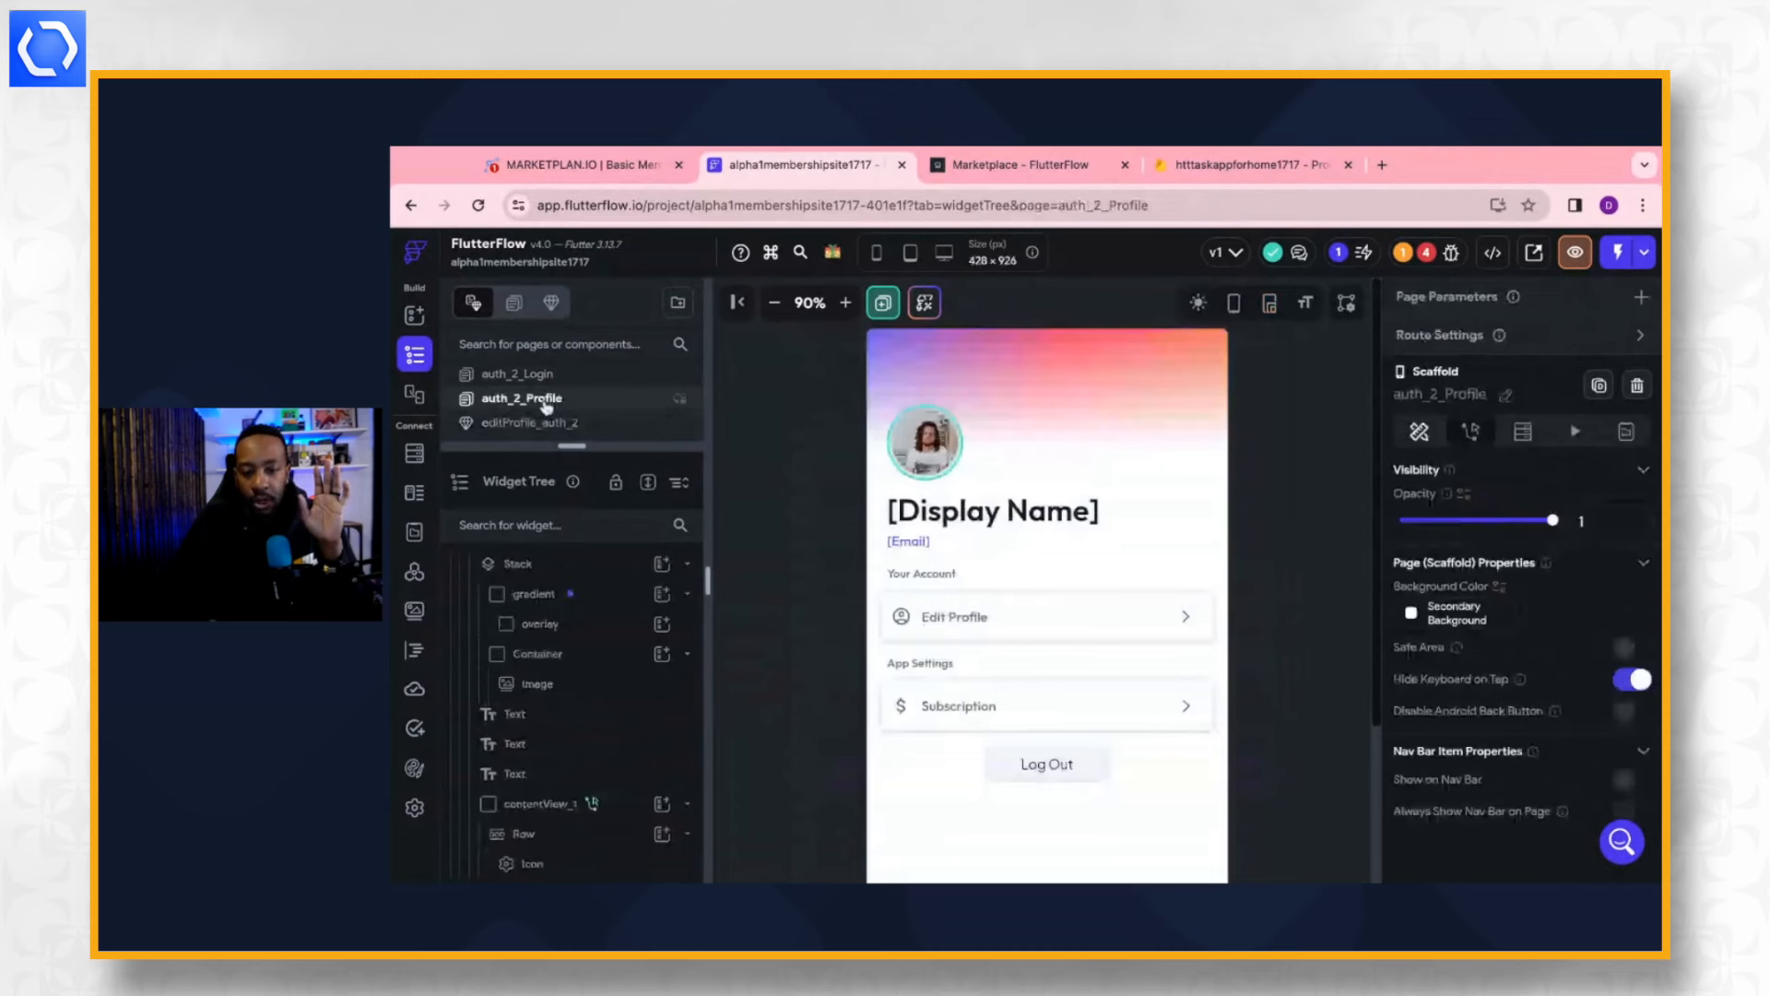
pyautogui.scroll(5, 548, 407)
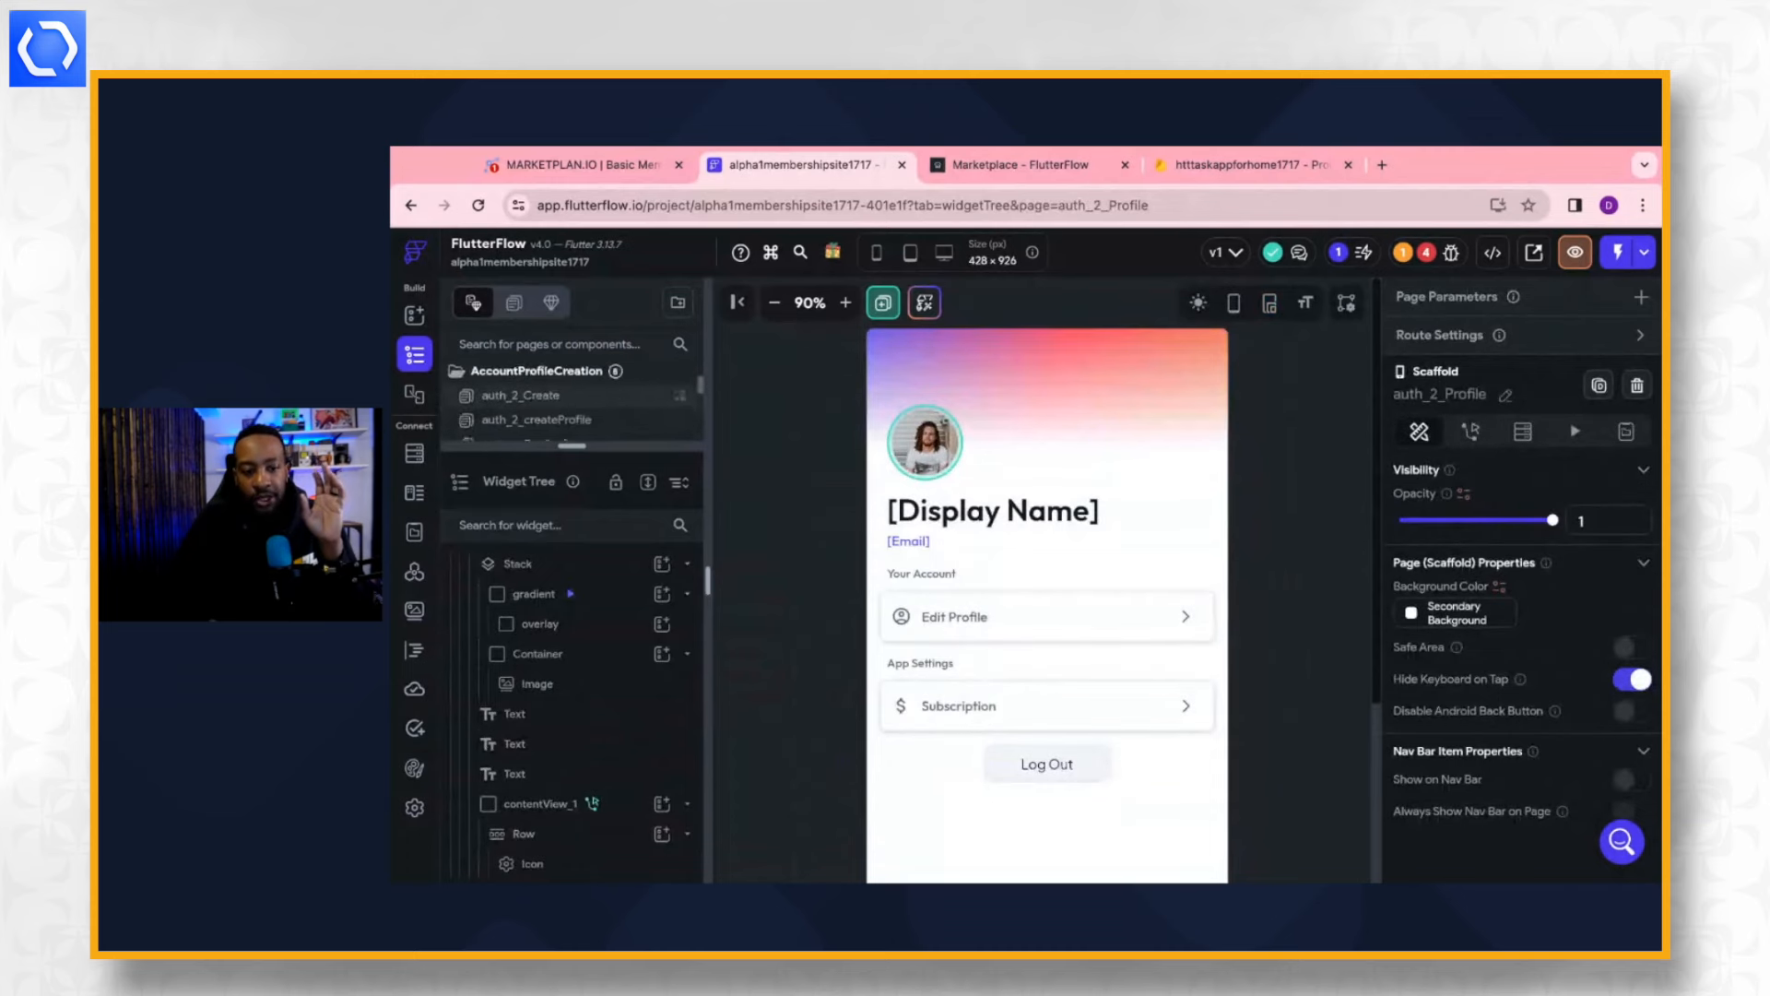
# Switch to MarketPlan and review the Basic Membership flow, including the Subscription, Entry Page/Homepage and Warning/Pending Page screens.
pyautogui.click(602, 165)
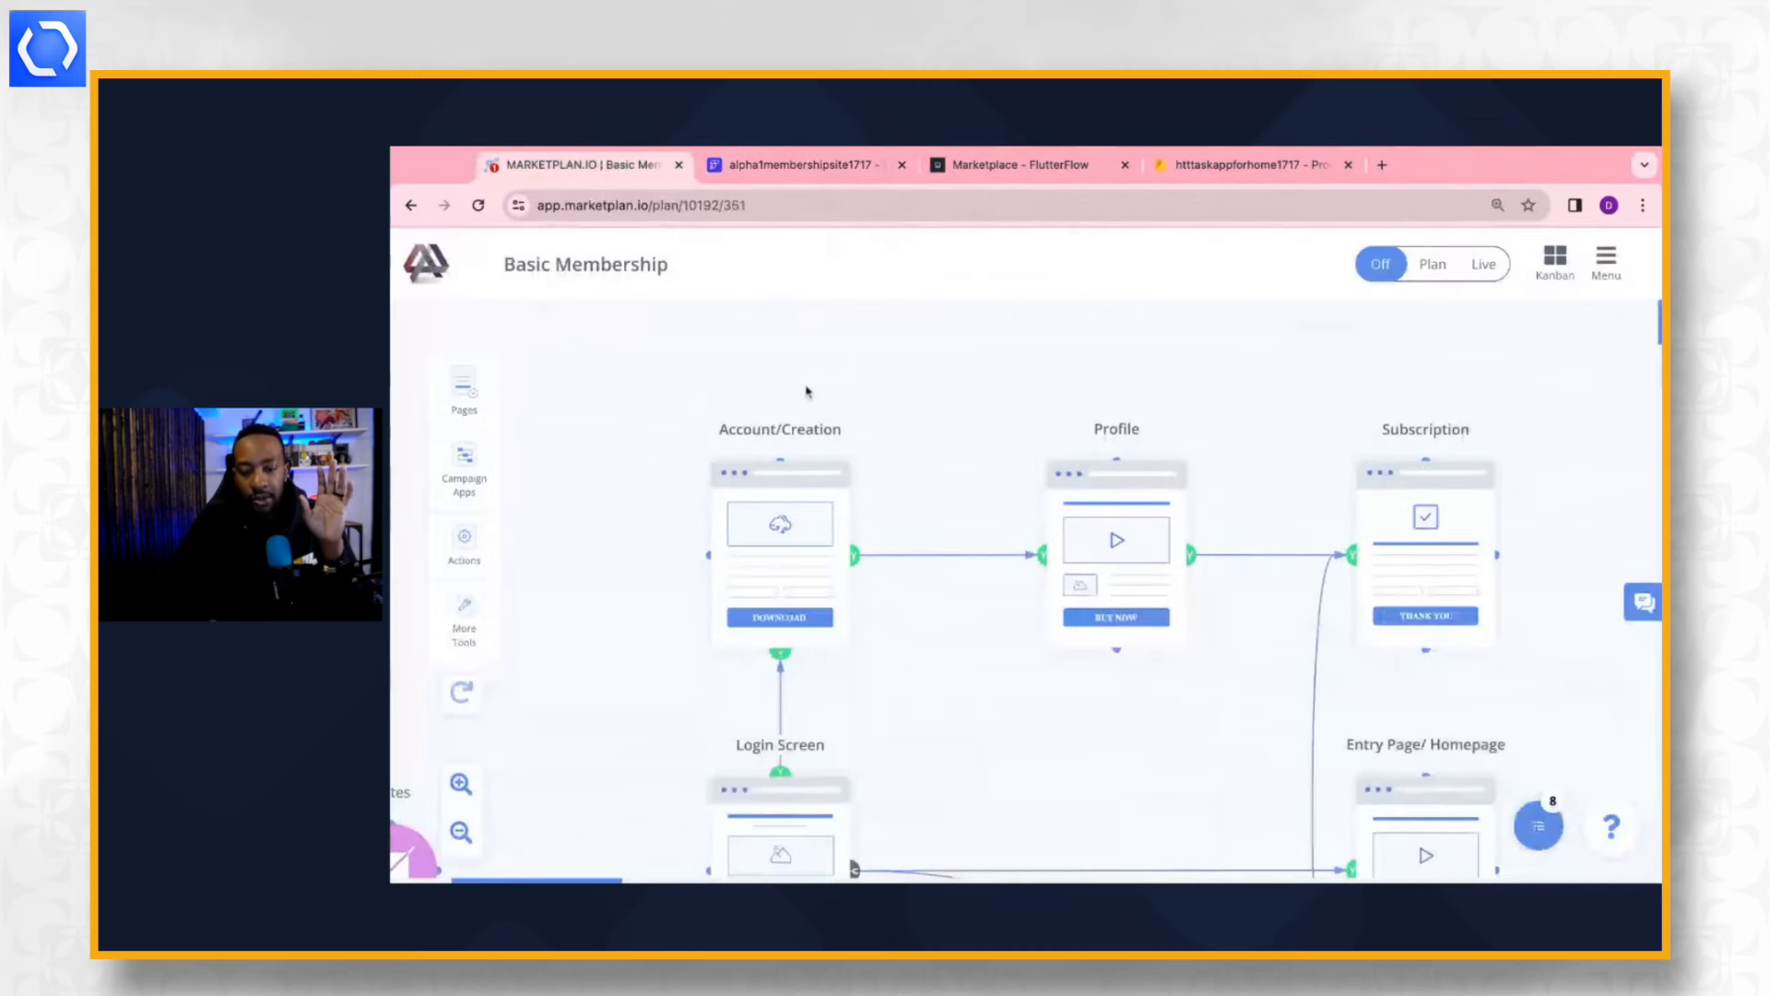
pyautogui.scroll(-4, 811, 516)
pyautogui.scroll(3, 775, 572)
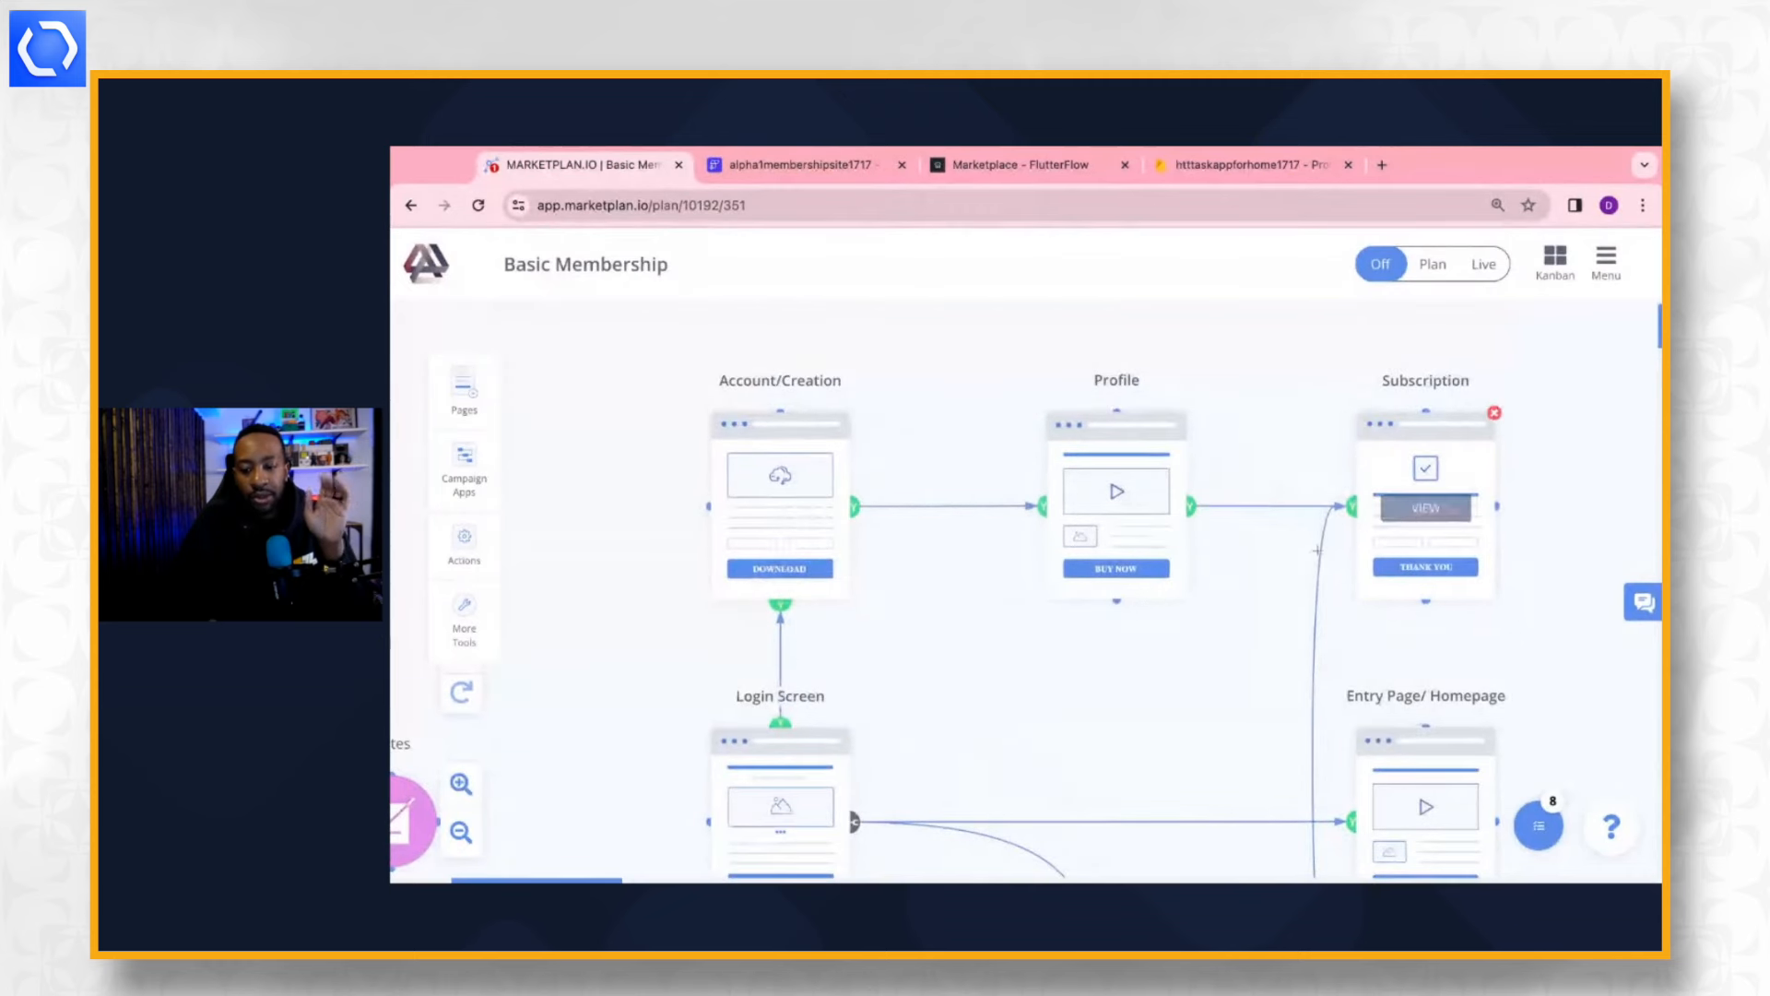
pyautogui.scroll(-5, 1317, 551)
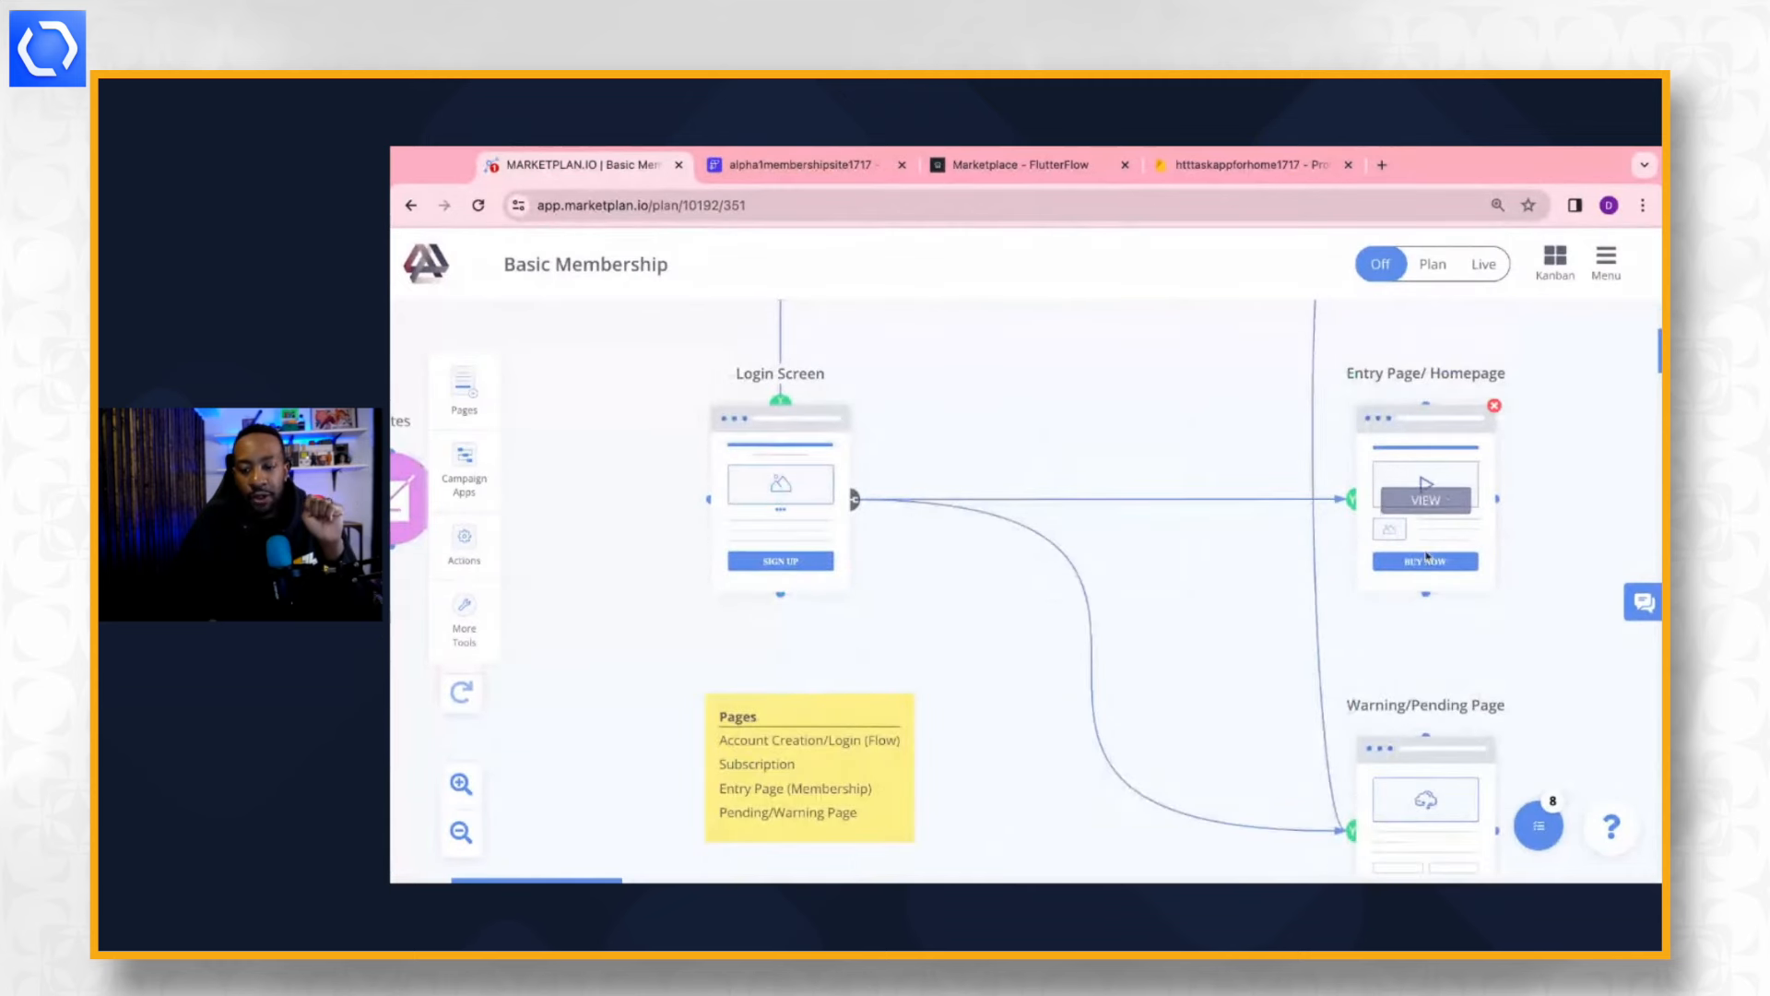
pyautogui.scroll(-3, 1427, 563)
pyautogui.scroll(4, 1111, 613)
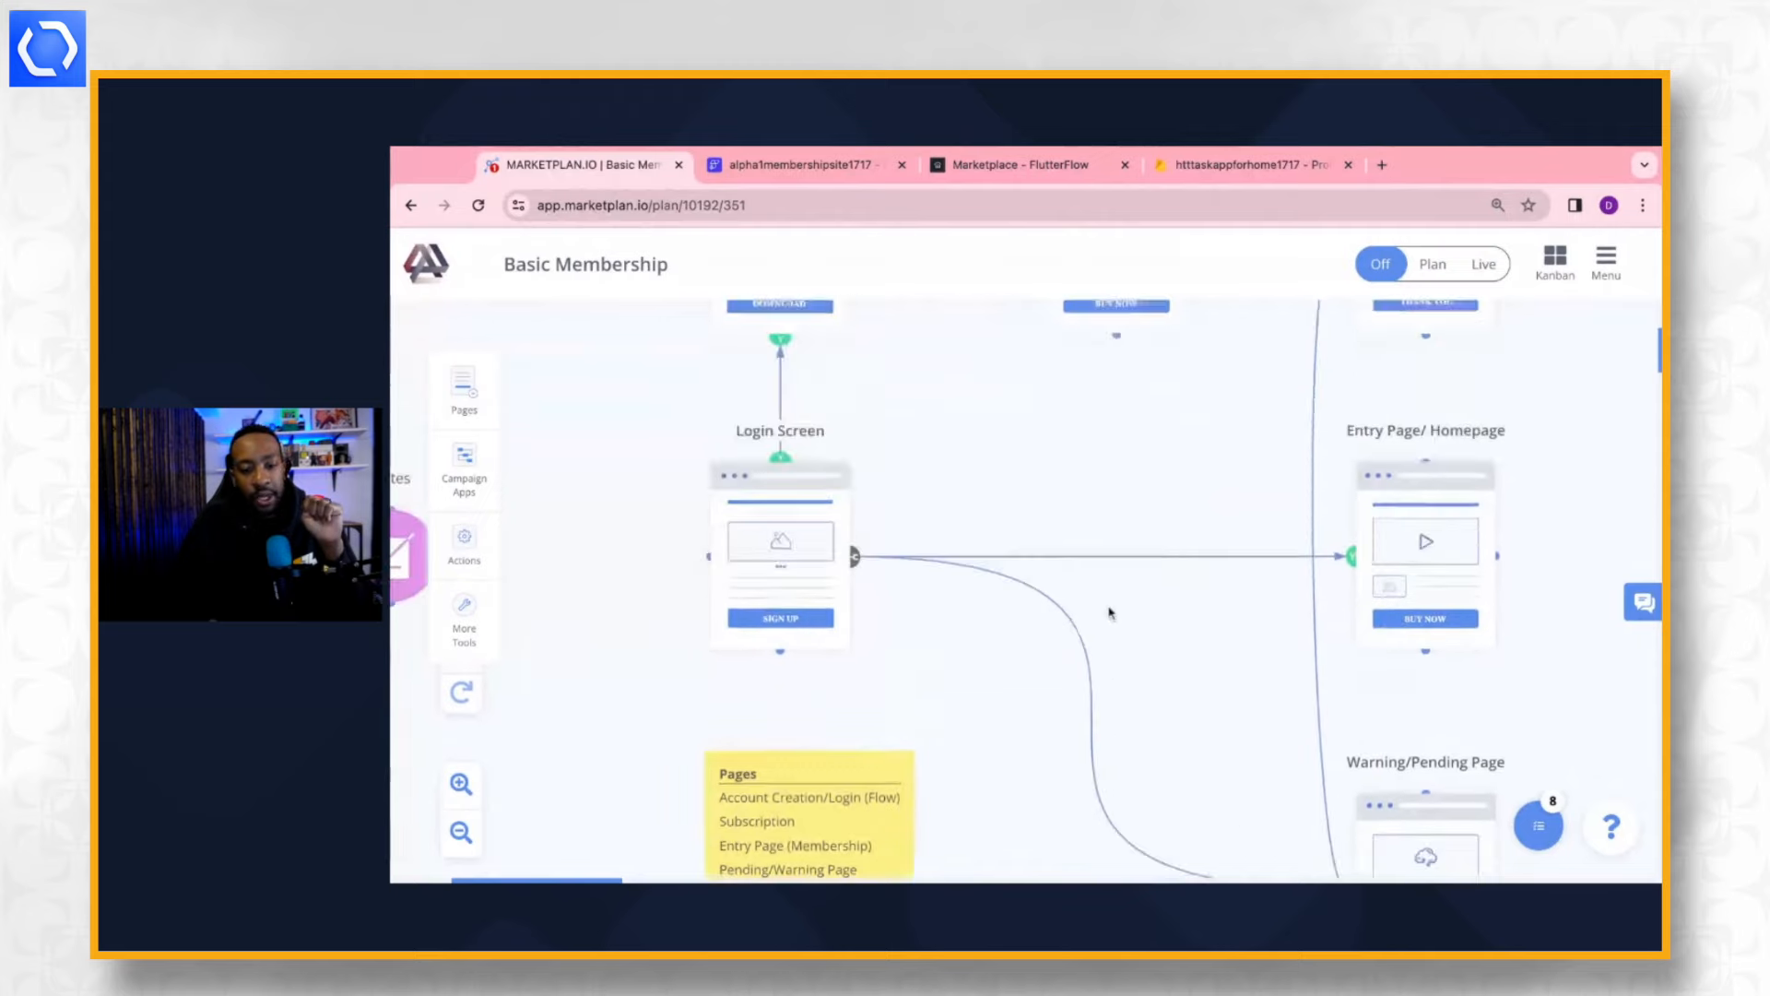
pyautogui.scroll(3, 1111, 614)
# Switch back to the FlutterFlow project and open the HomePage in the pages folder.
pyautogui.click(791, 179)
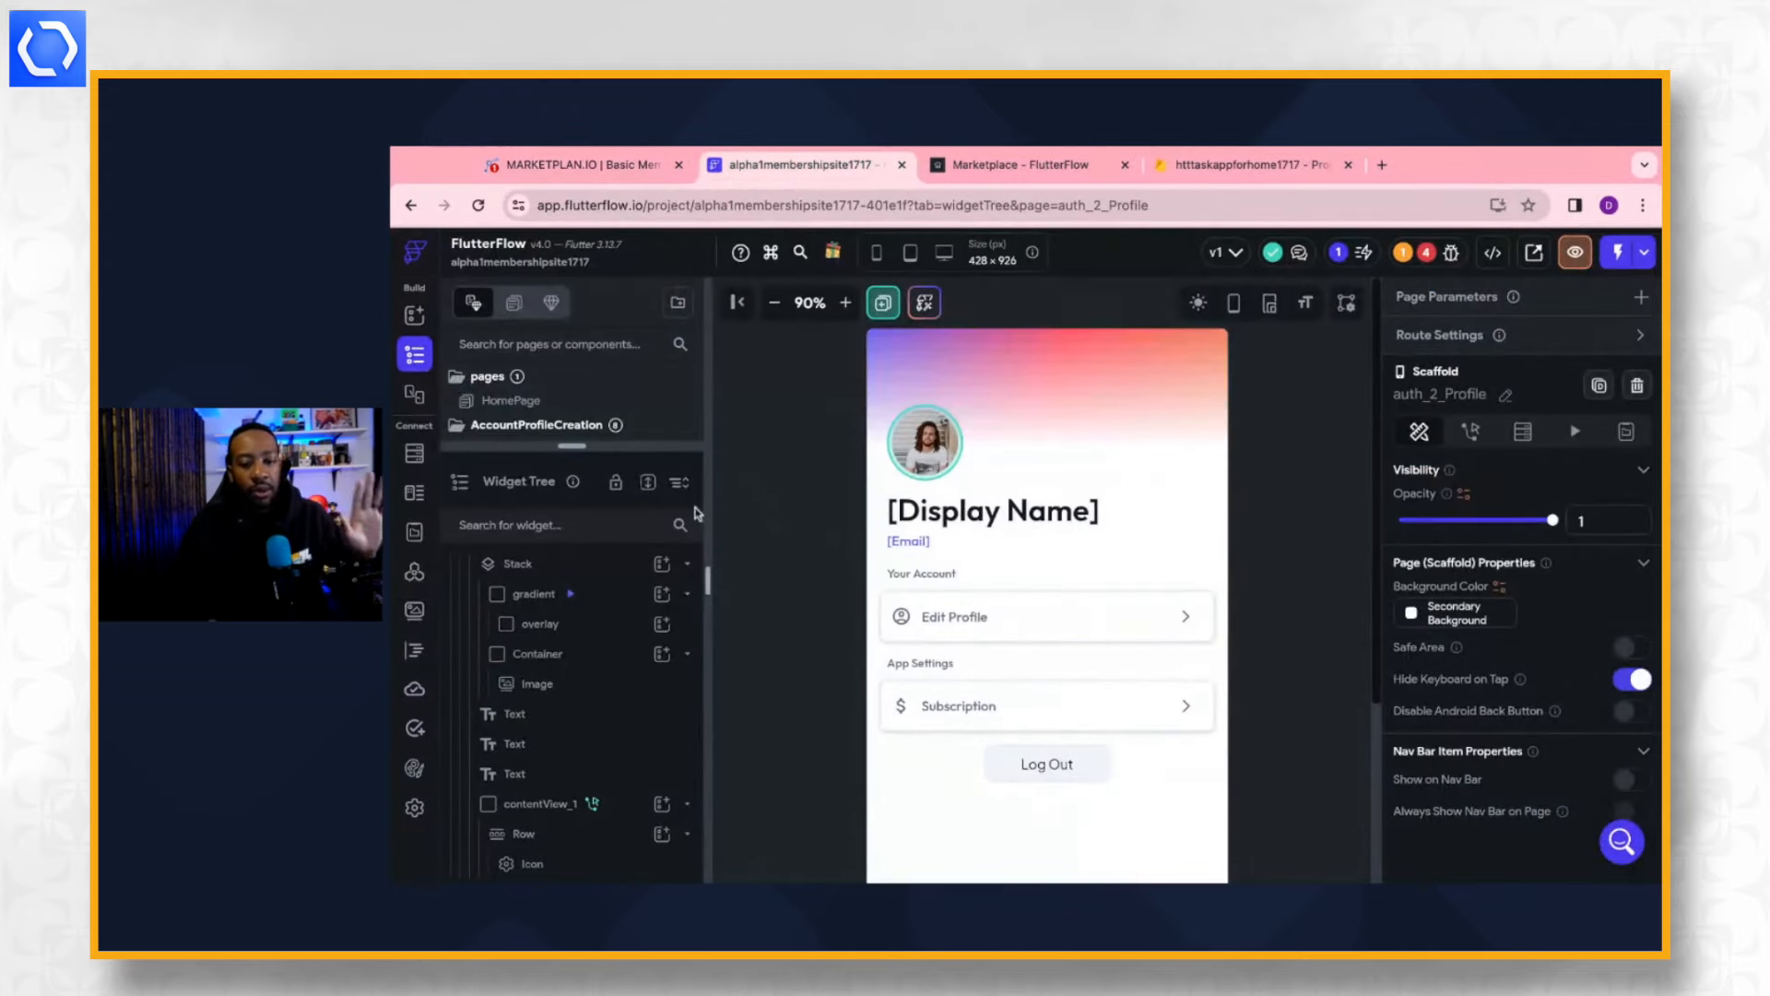
pyautogui.click(506, 400)
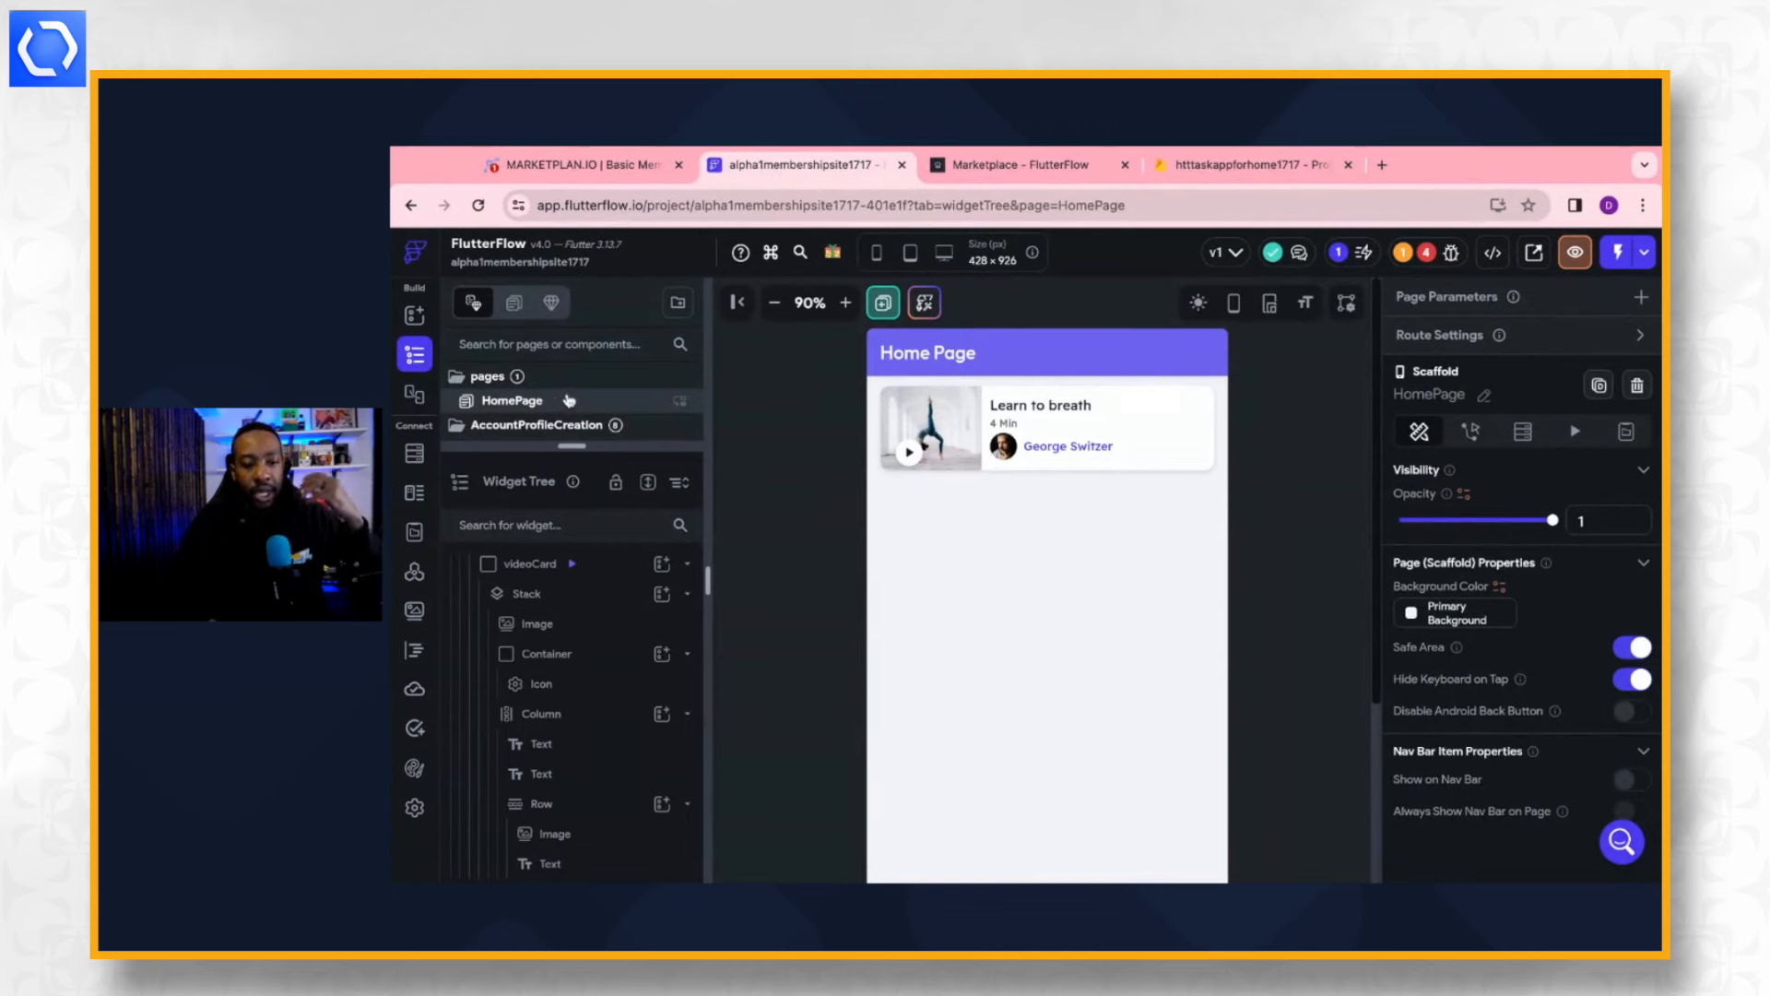
pyautogui.scroll(-5, 569, 400)
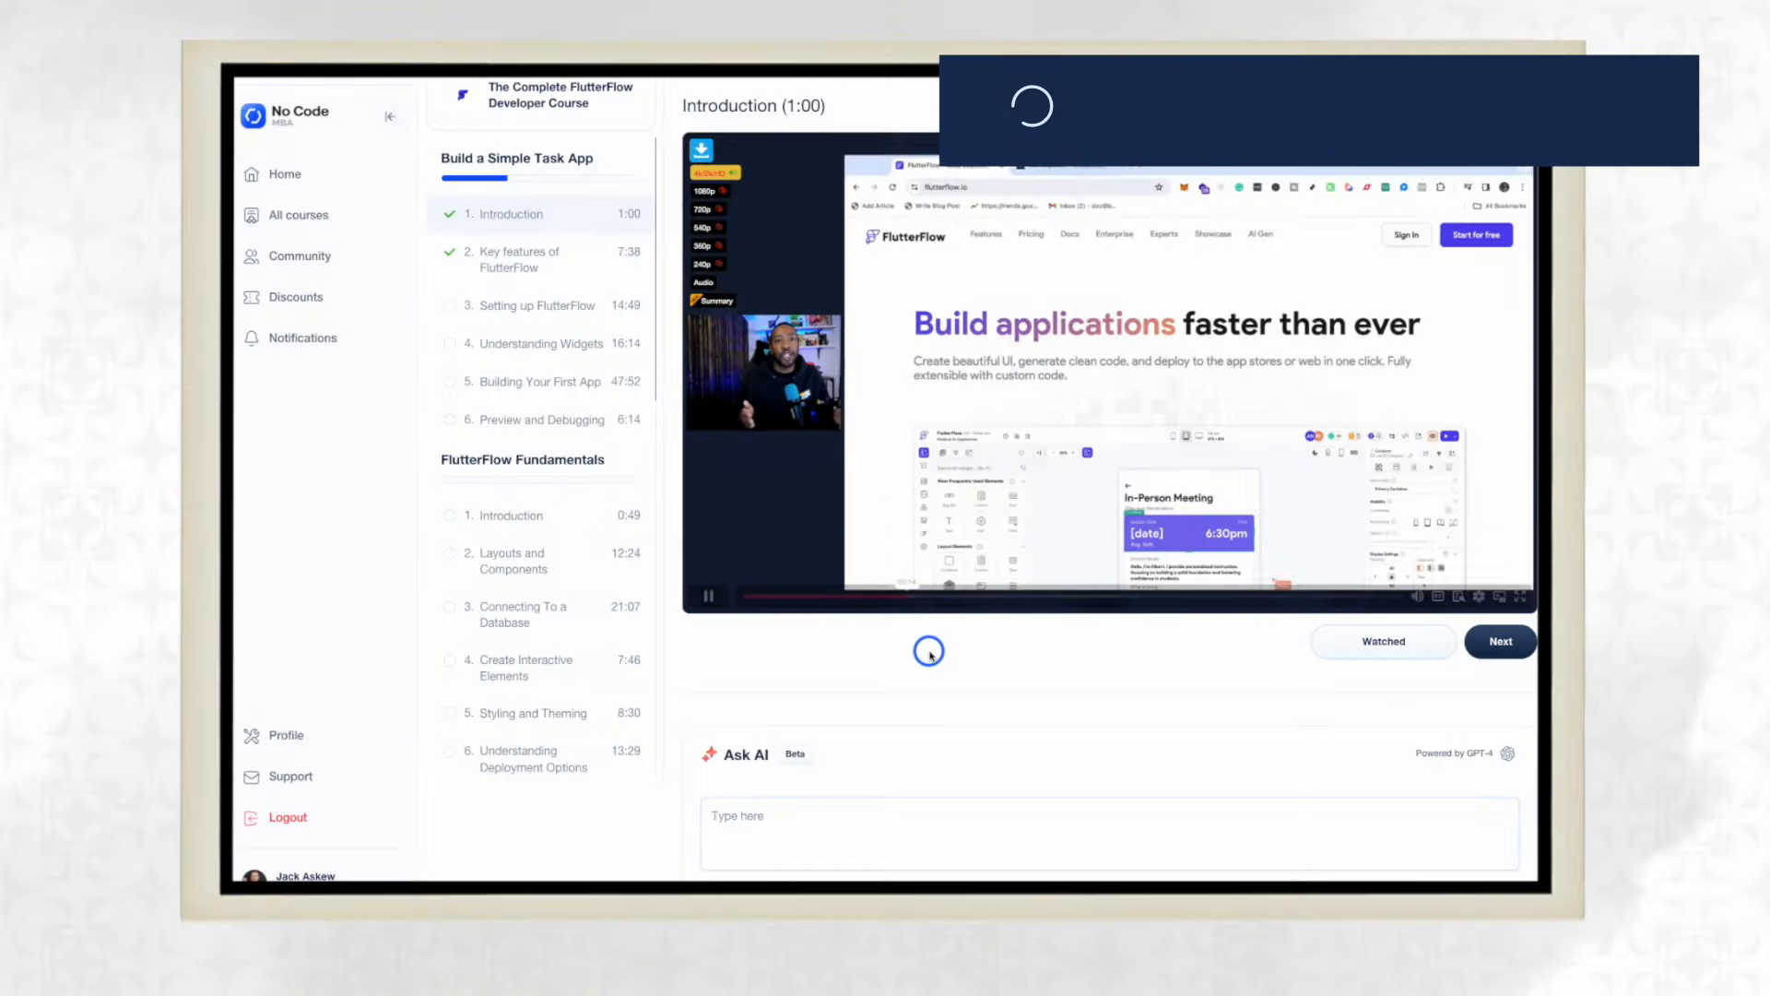
pyautogui.scroll(-1, 931, 655)
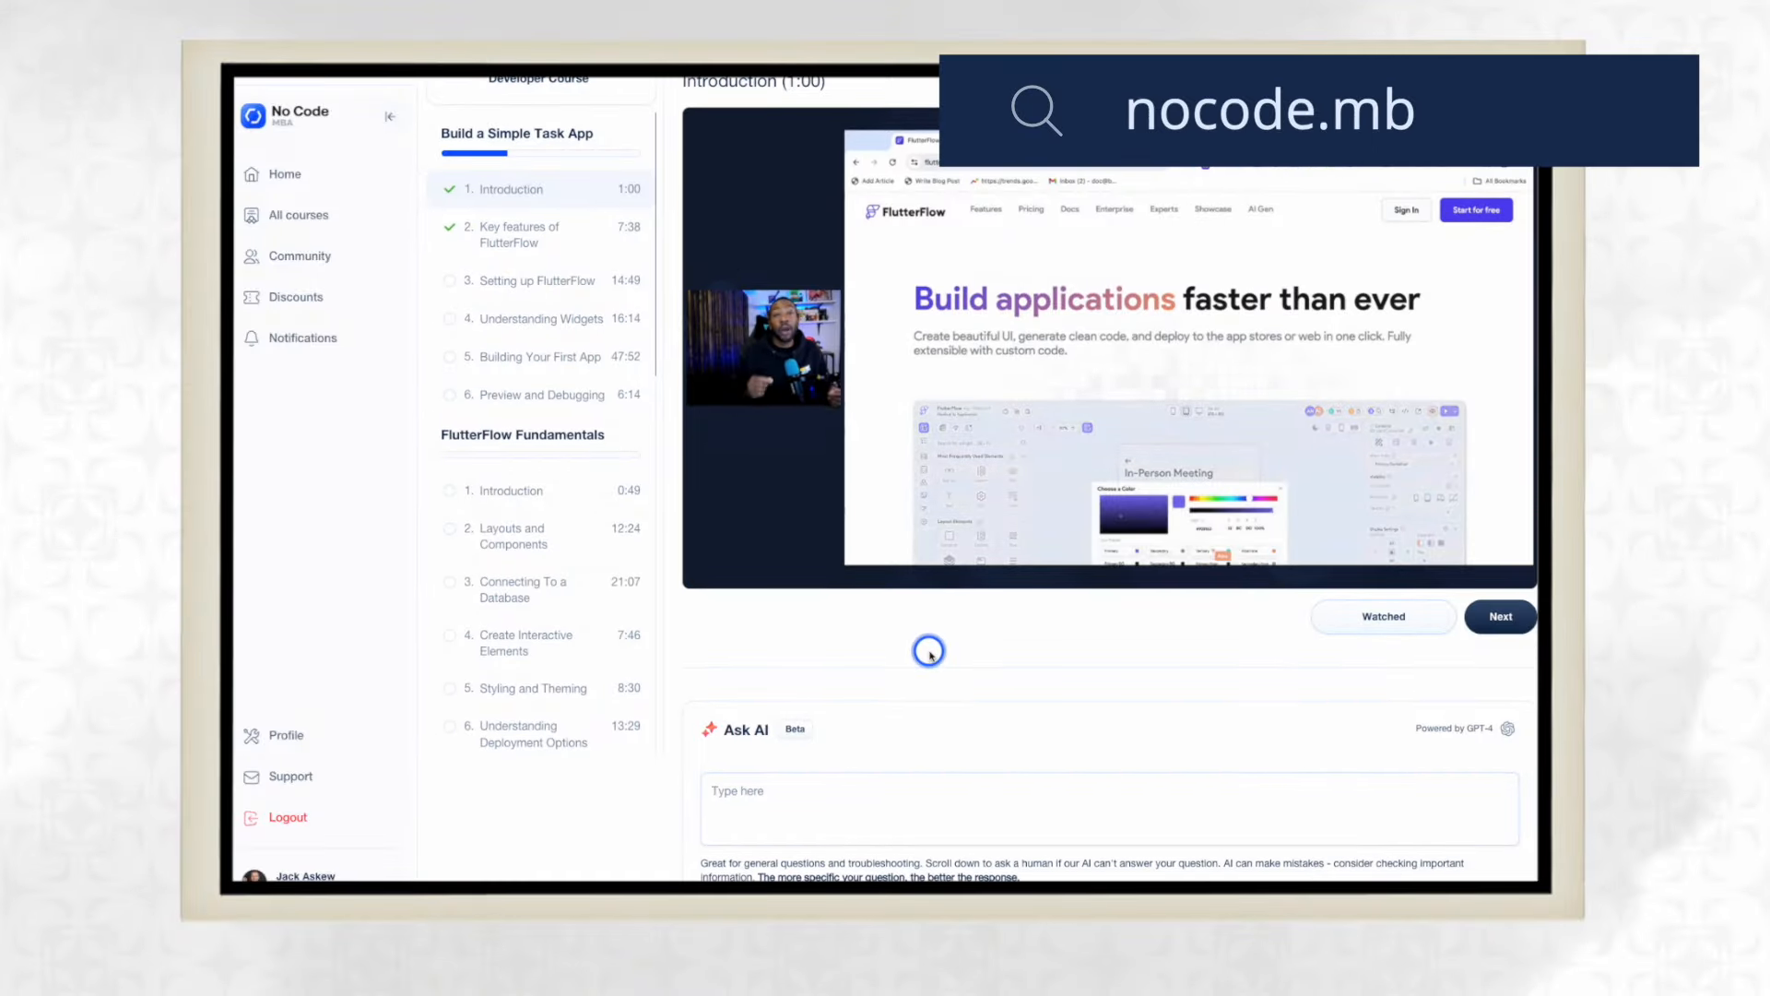
pyautogui.scroll(-1, 930, 653)
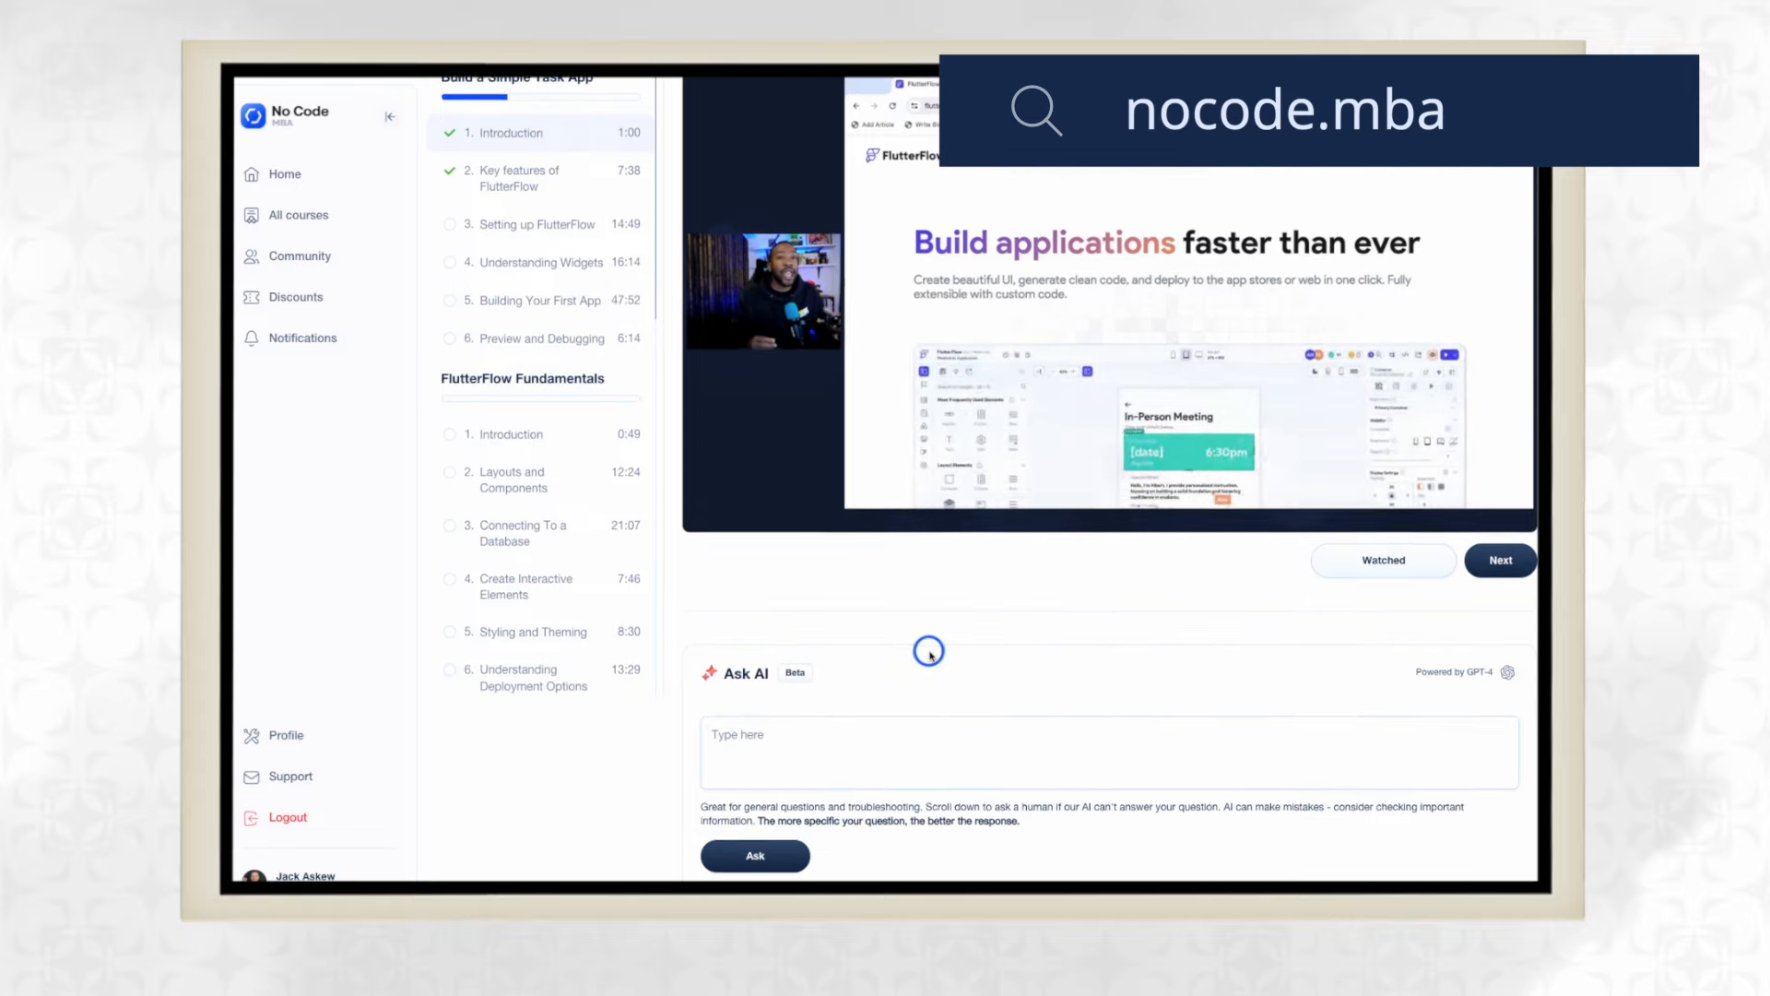
pyautogui.scroll(-2, 929, 652)
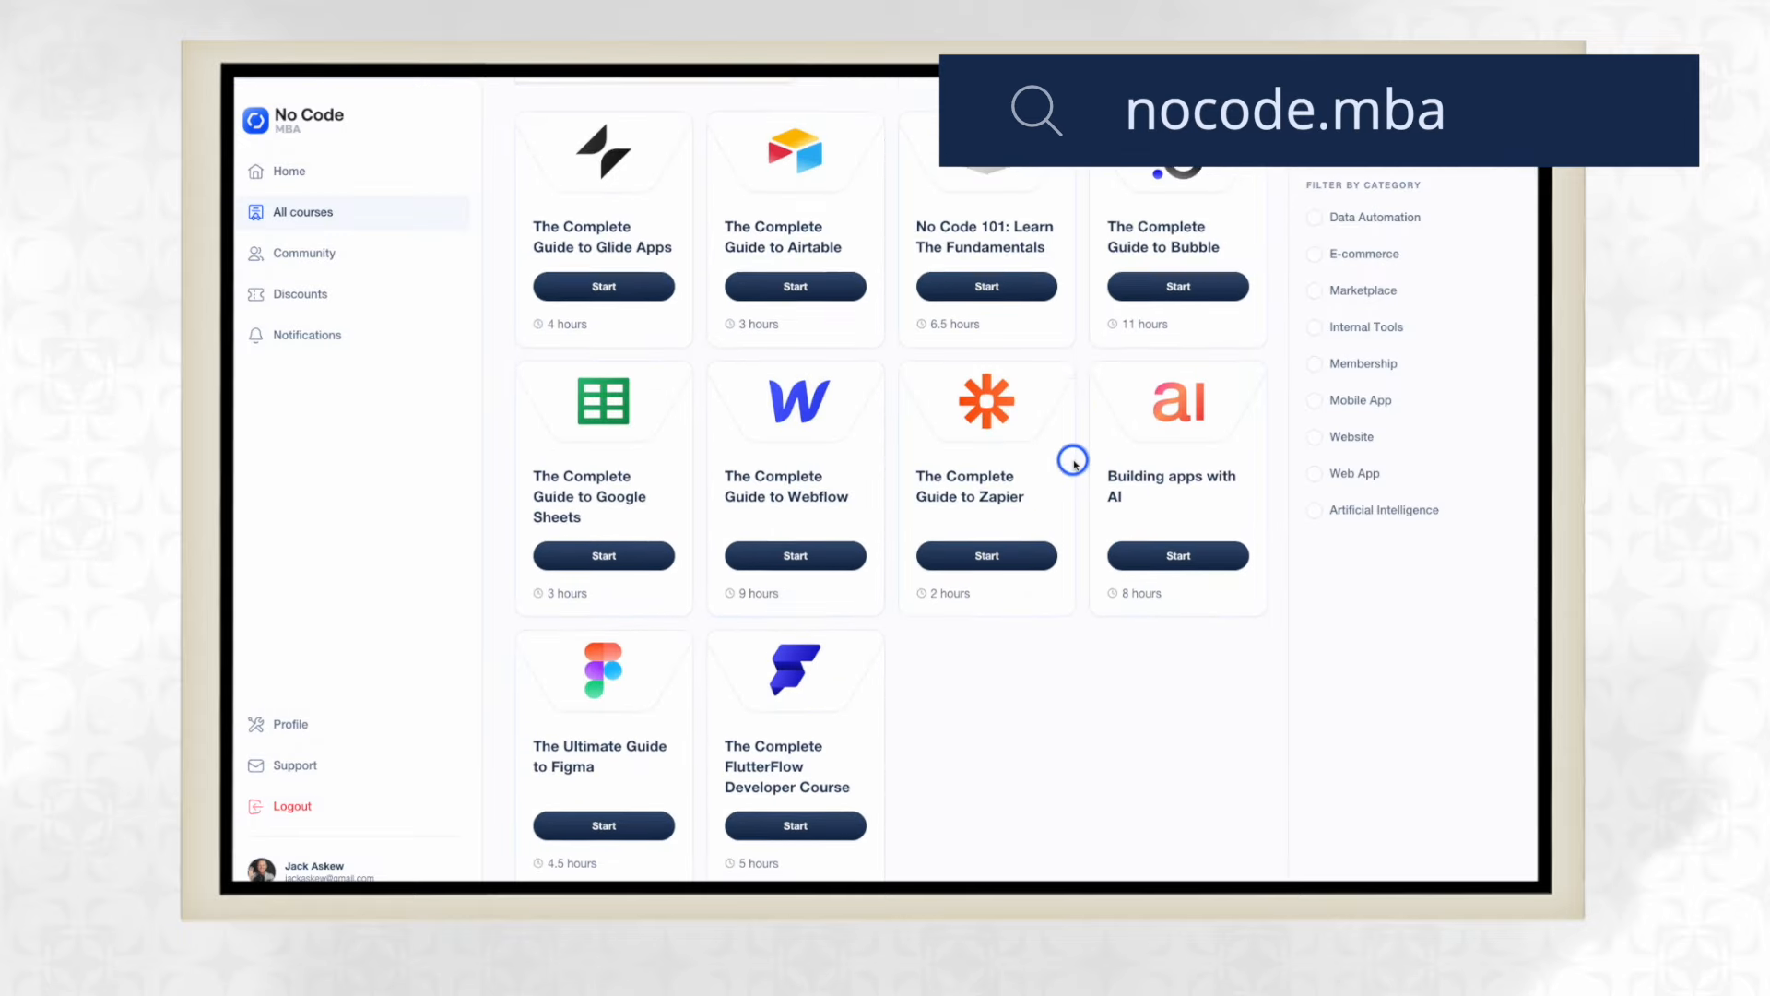
pyautogui.scroll(-10, 1073, 463)
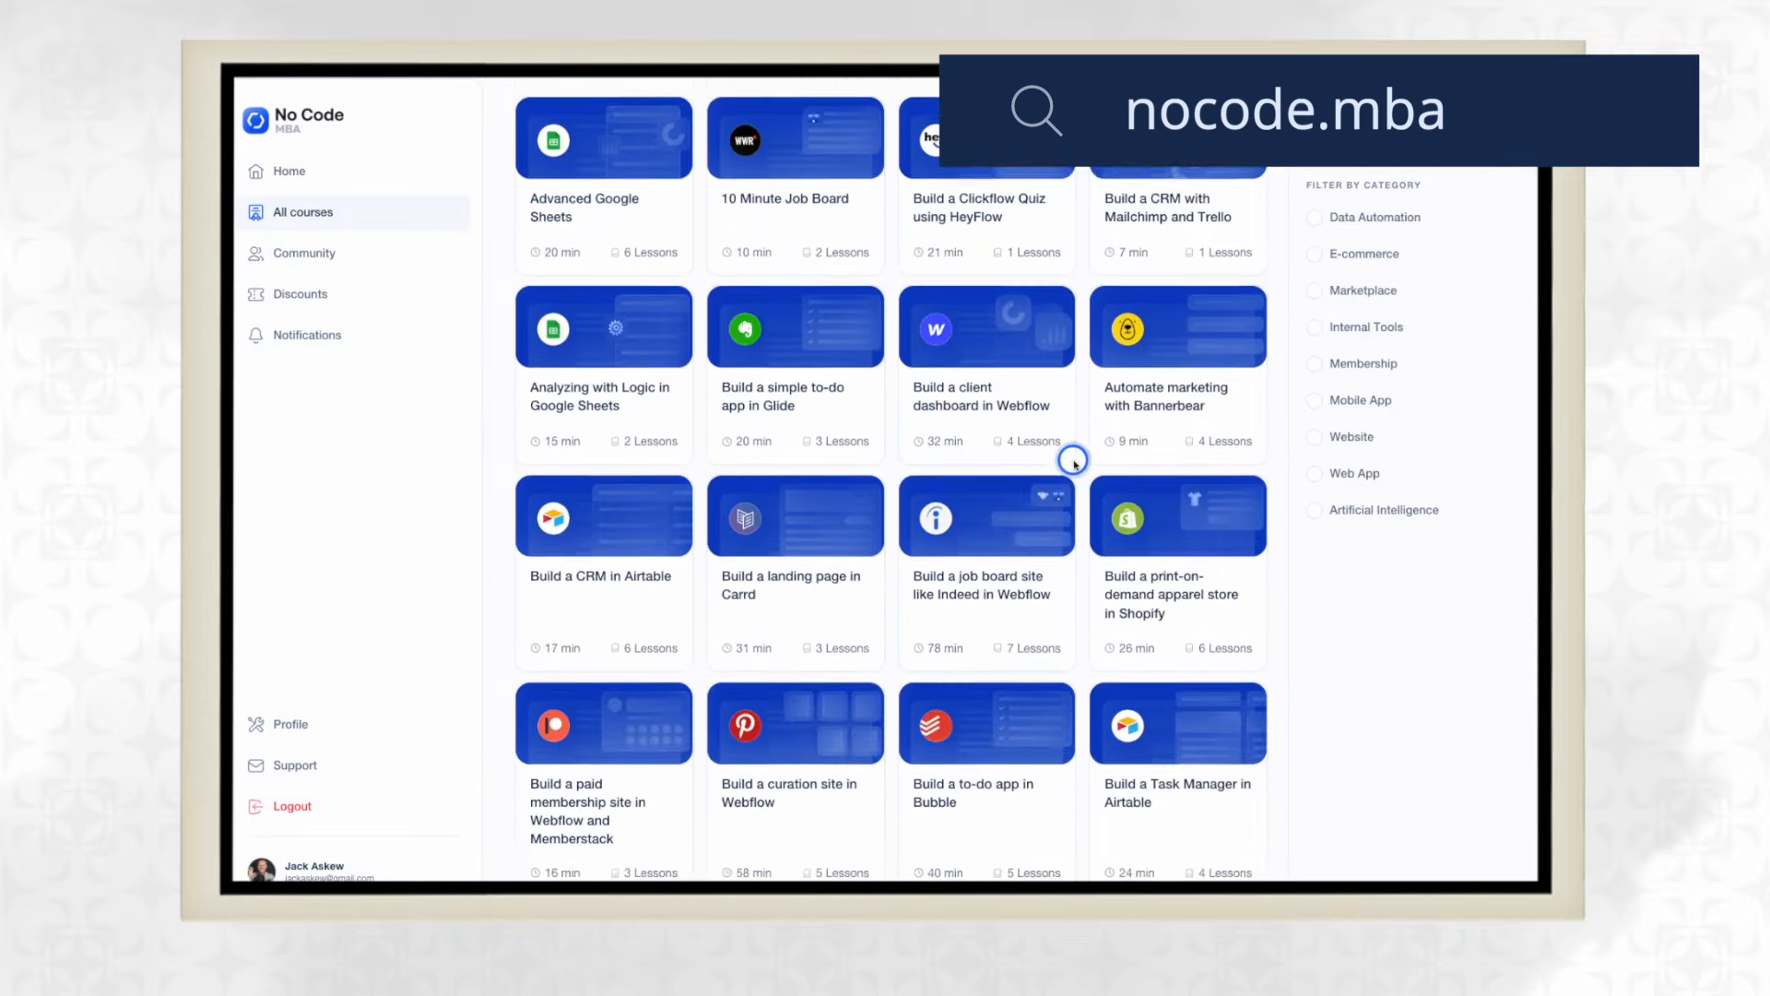
pyautogui.scroll(-5, 1073, 463)
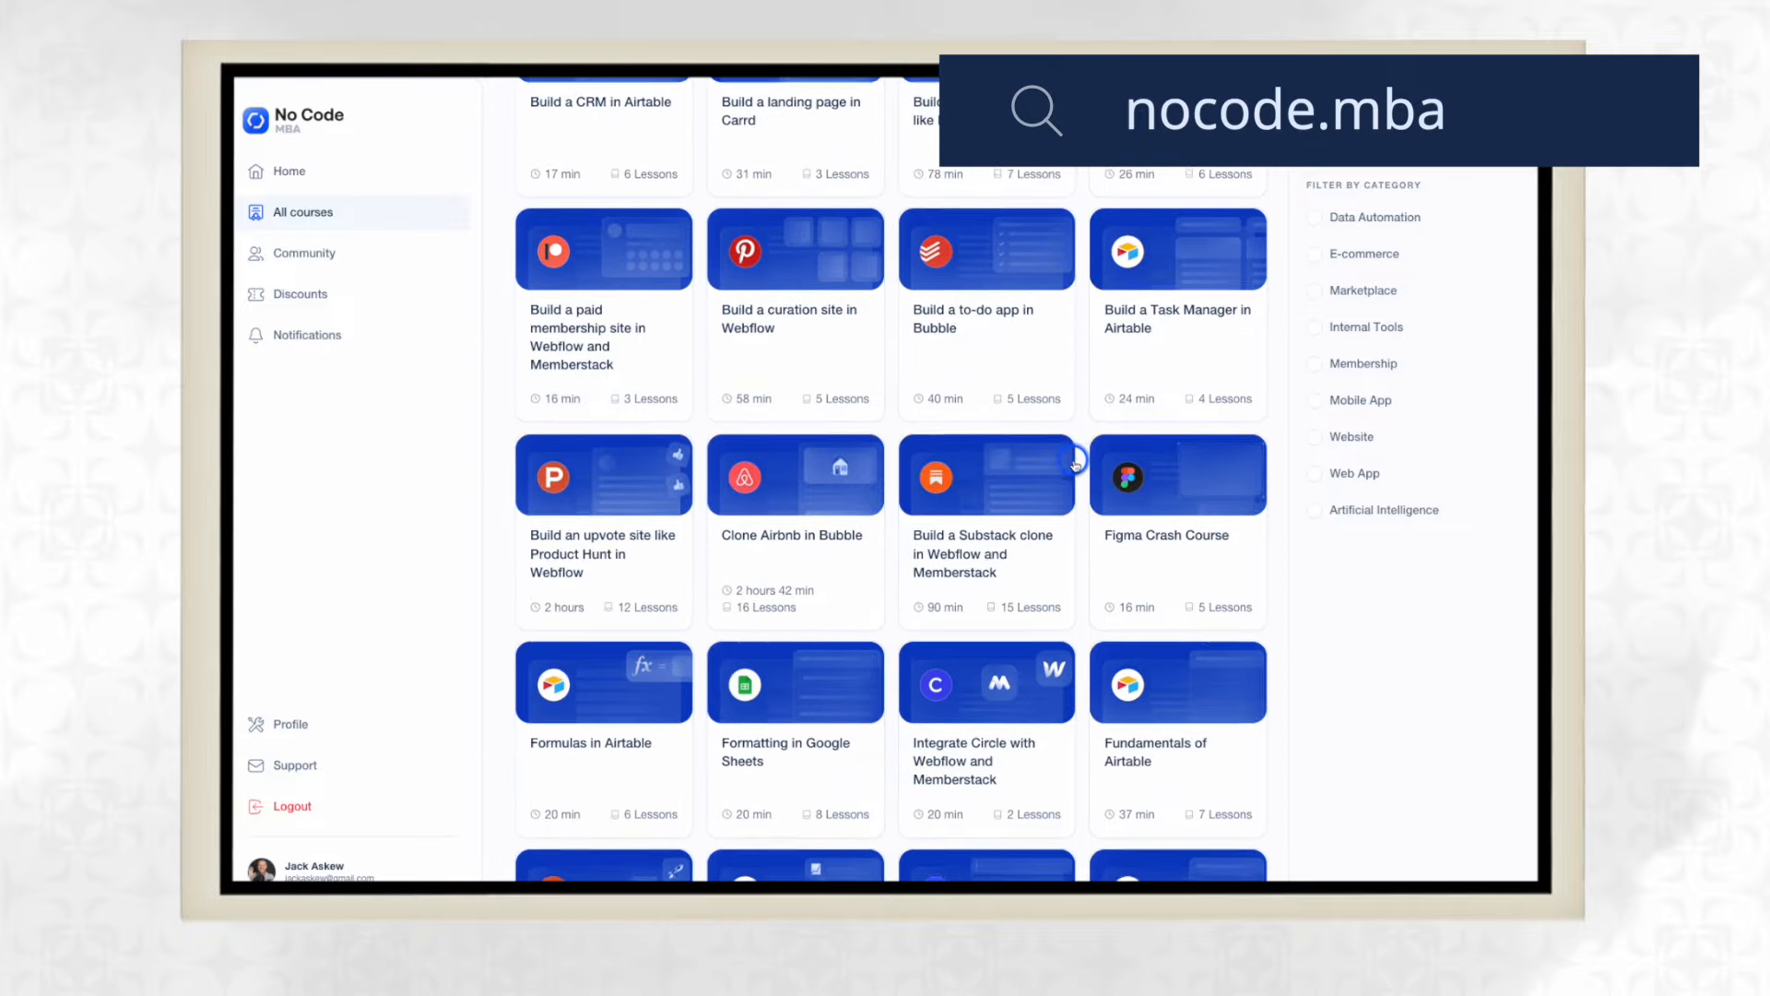